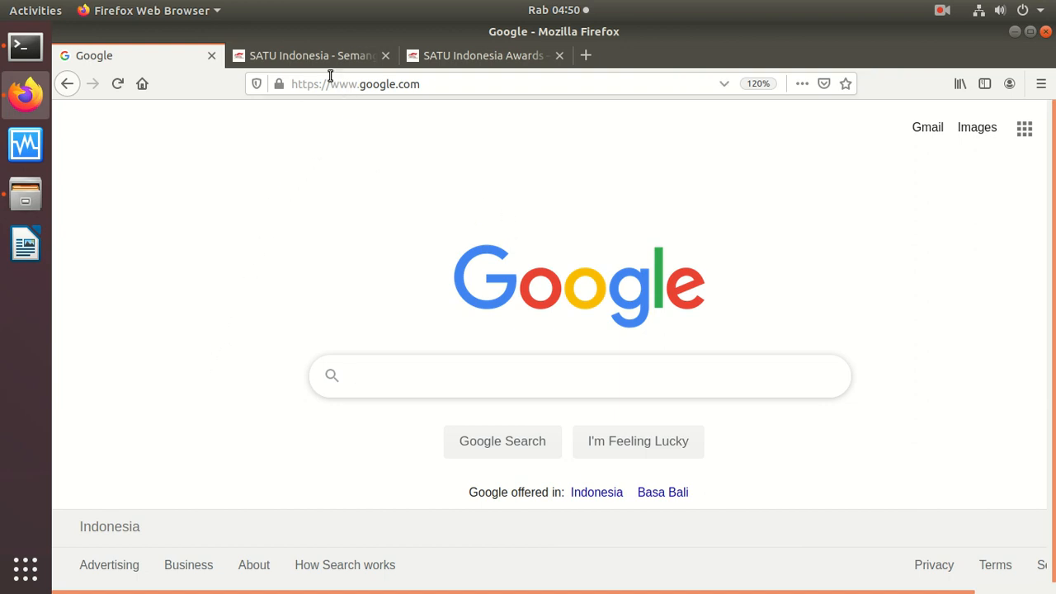
Open the account registration page from the SATU Indonesia Awards site and review the fields of its sign-up form
left_click(309, 58)
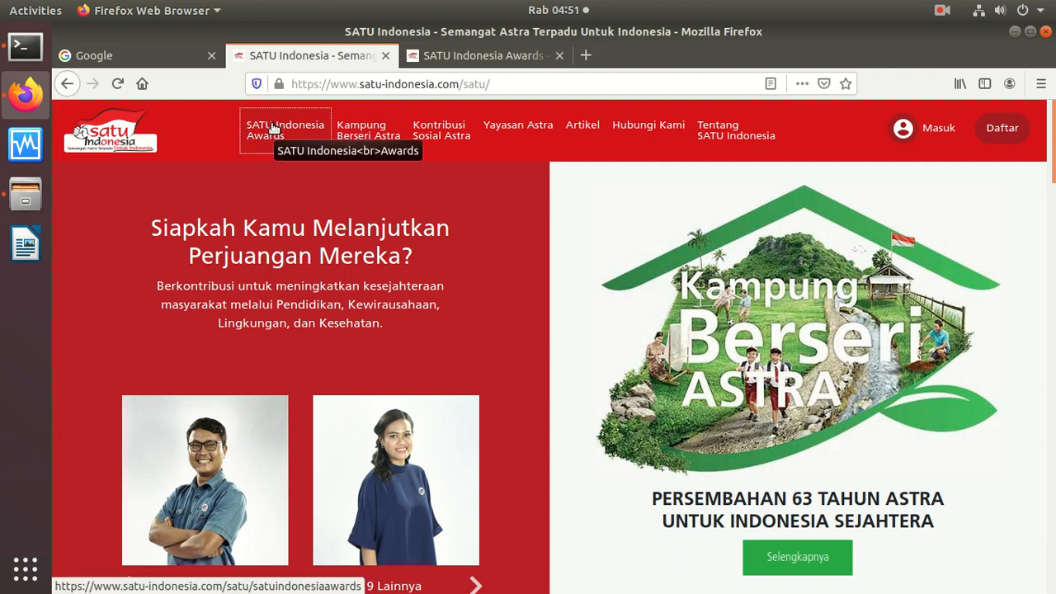
left_click(475, 57)
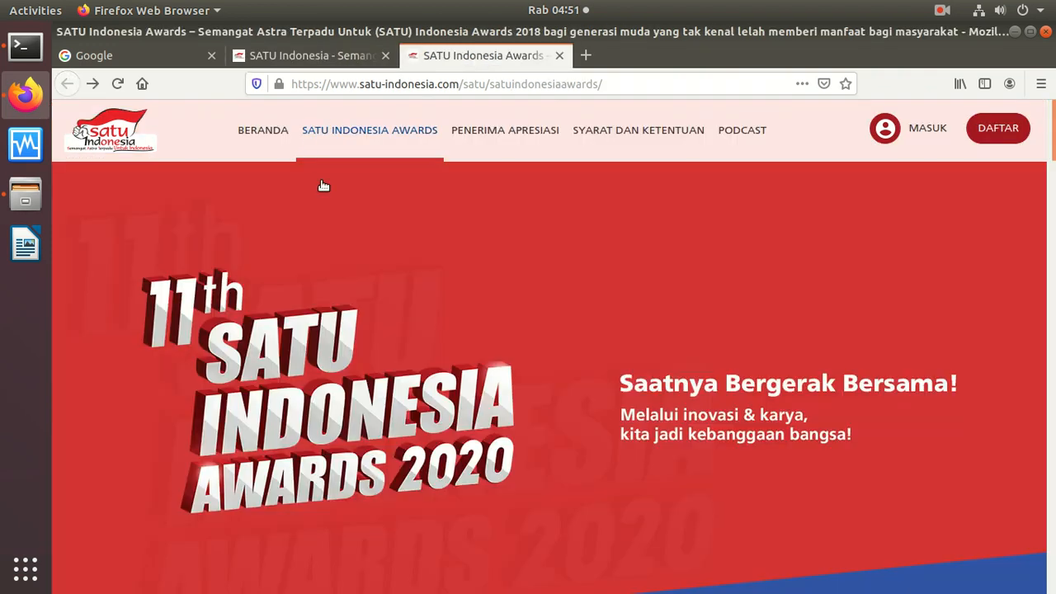
left_click(1011, 137)
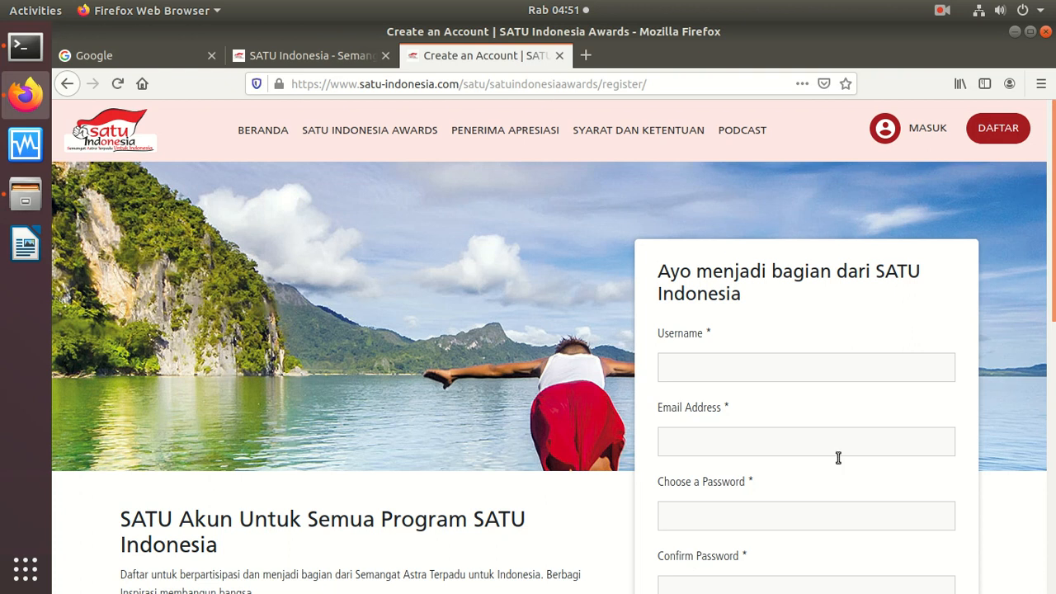
scroll(1049, 322, "down", 5)
left_click_drag(1048, 316, 1009, 376)
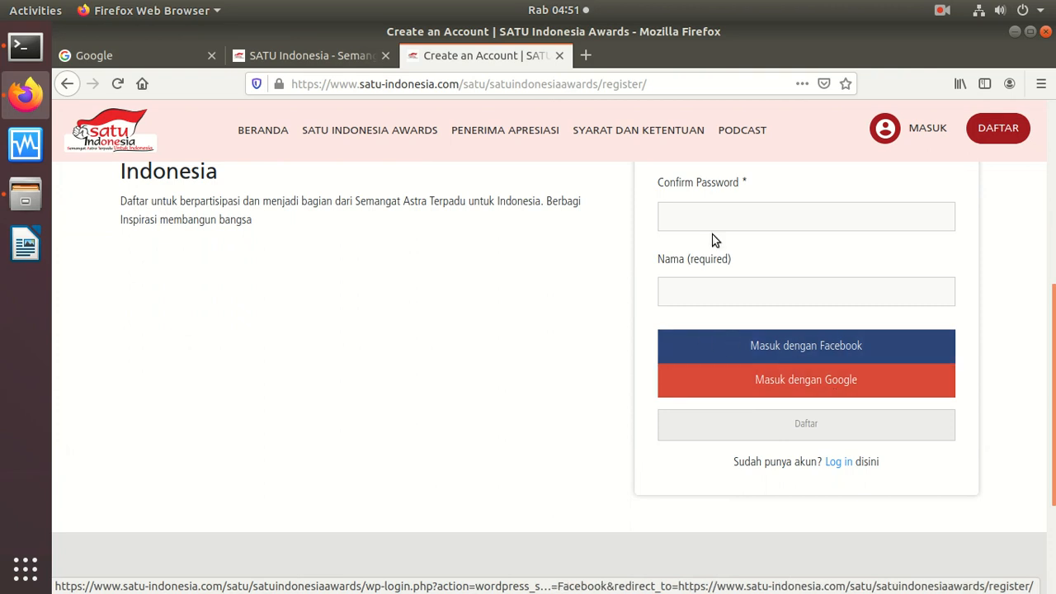
left_click_drag(1052, 351, 1051, 157)
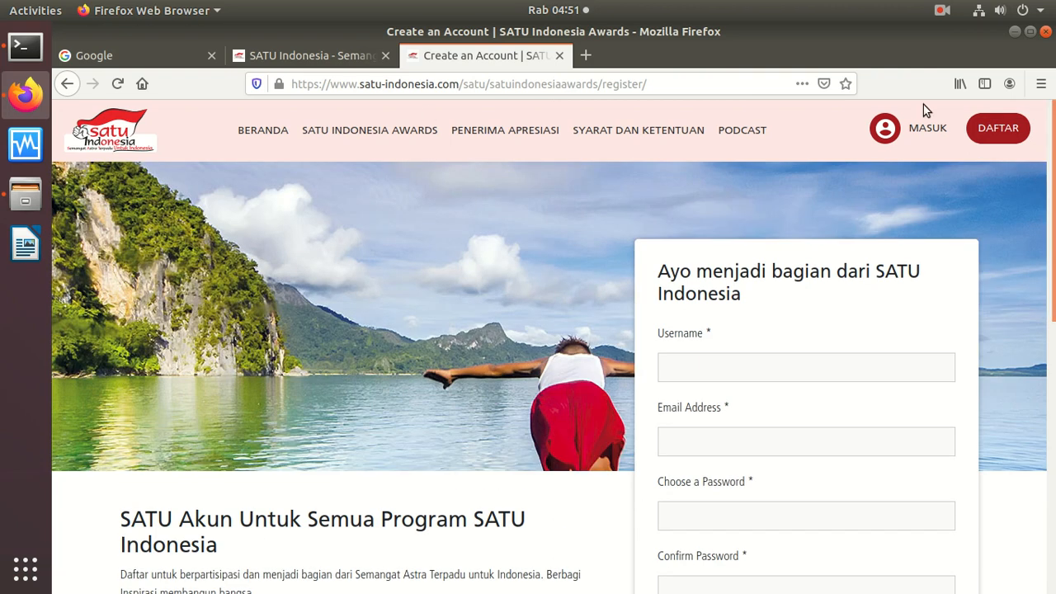
left_click(315, 59)
left_click(486, 57)
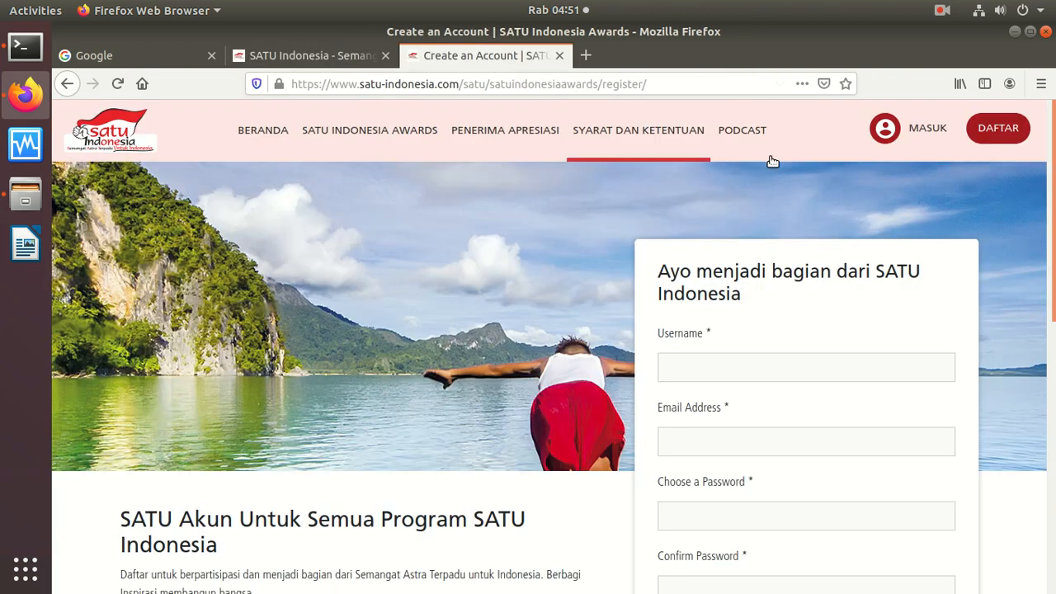
Go back from the registration page and view the SATU Indonesia Awards section down to the panelists
left_click(67, 84)
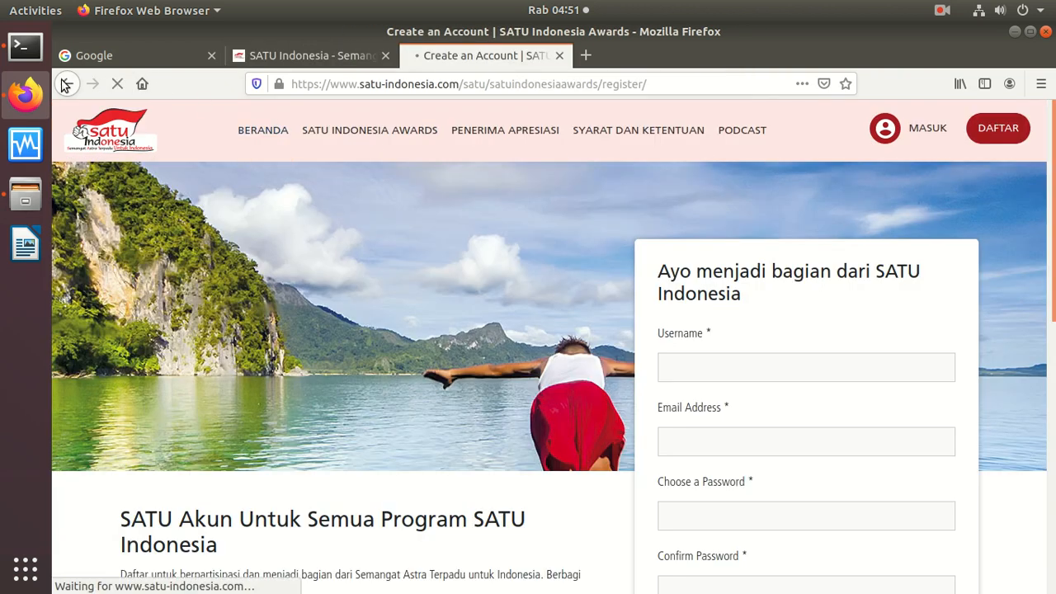
left_click(367, 145)
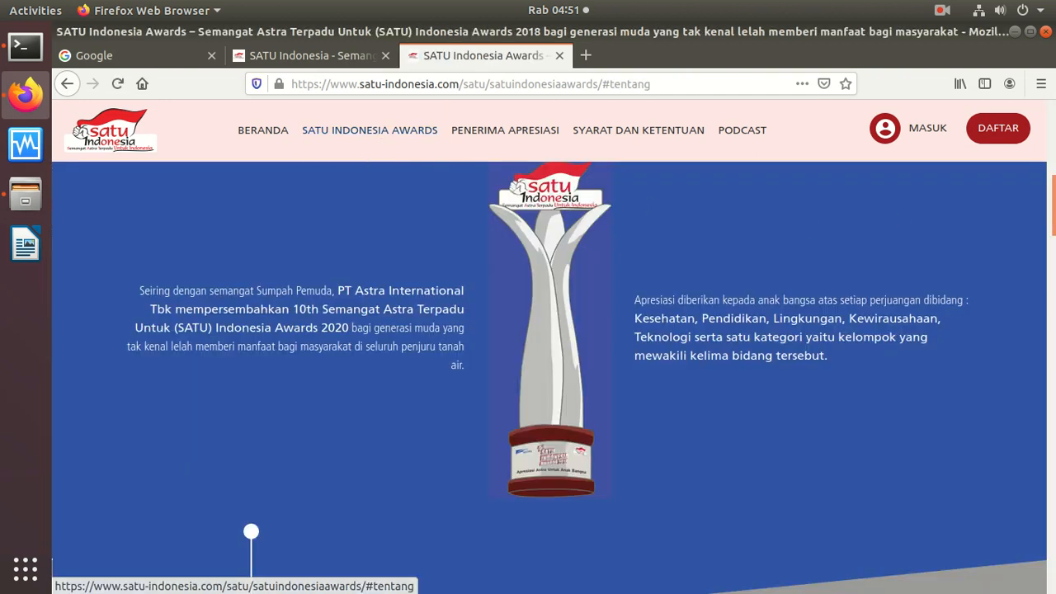
scroll(815, 339, "down", 10)
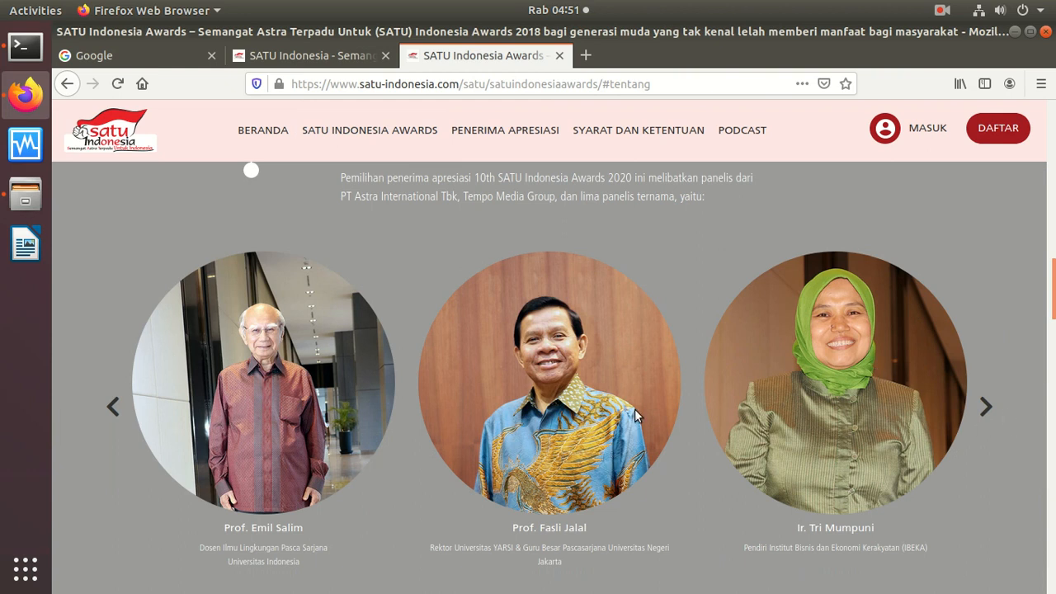
Browse through the carousel of award panelists and examine the recipients listed by field further down the page
left_click(116, 407)
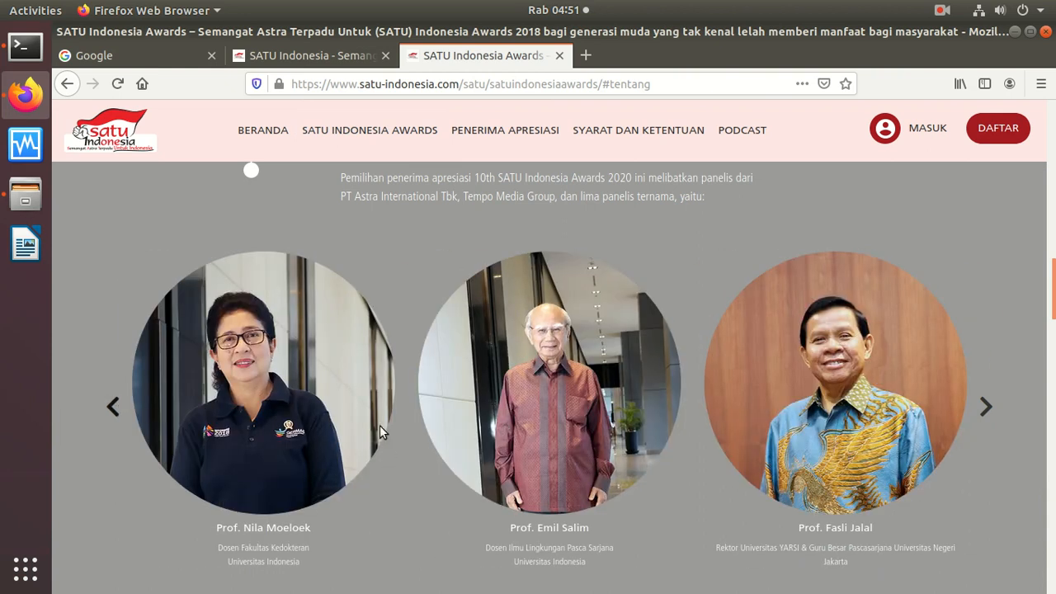
left_click(986, 406)
left_click(985, 406)
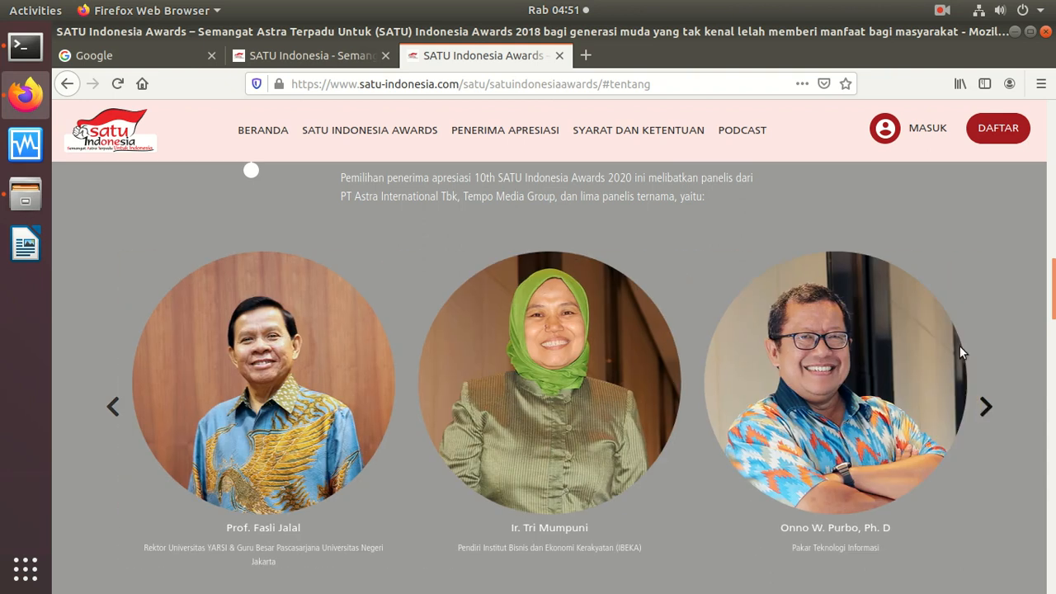
left_click(986, 406)
left_click(986, 406)
left_click(986, 406)
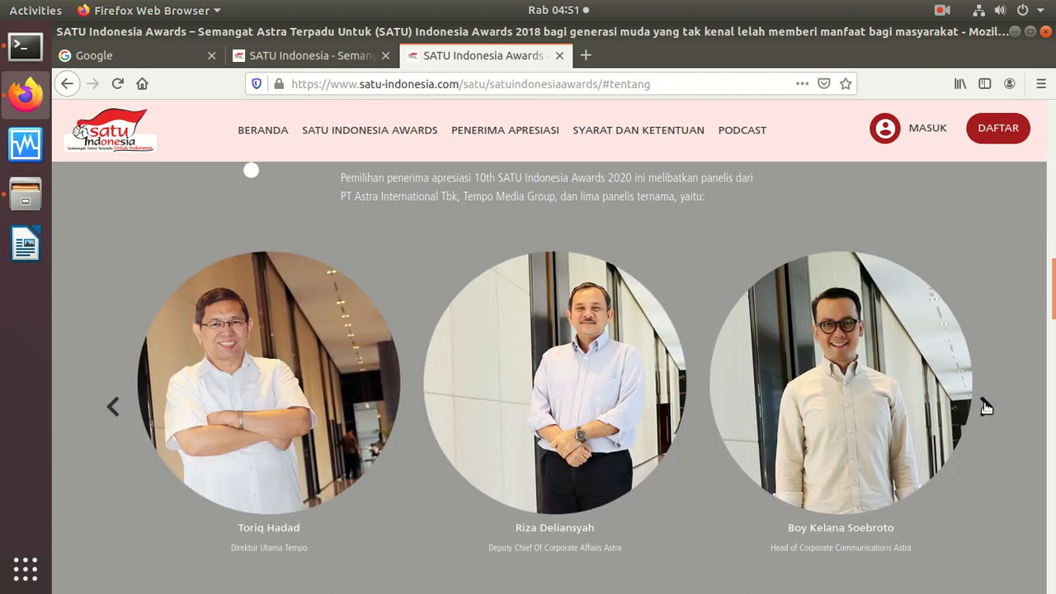
left_click(985, 406)
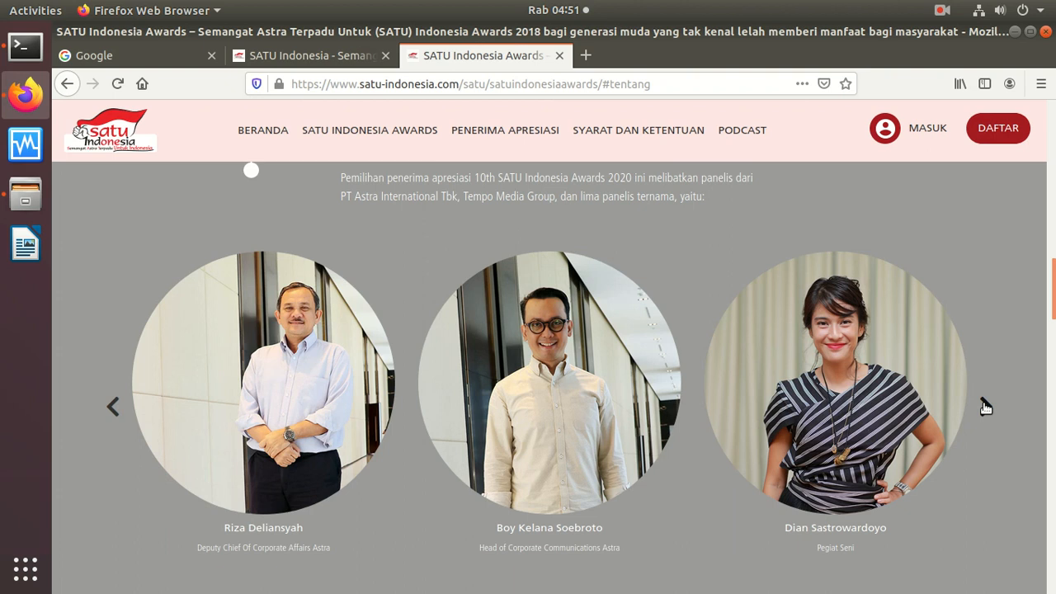
left_click(986, 406)
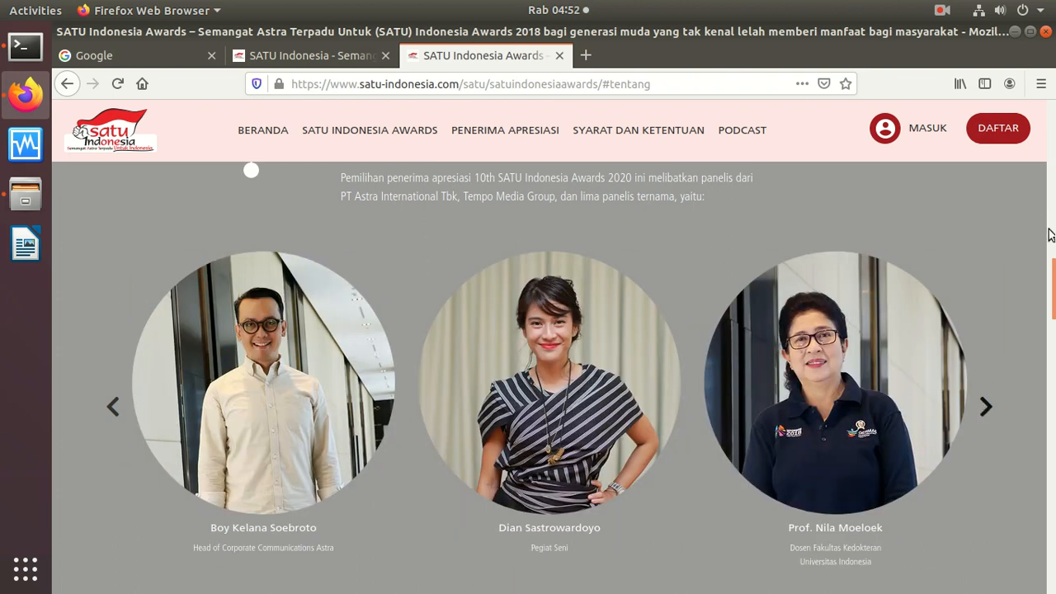
left_click_drag(1051, 289, 1033, 412)
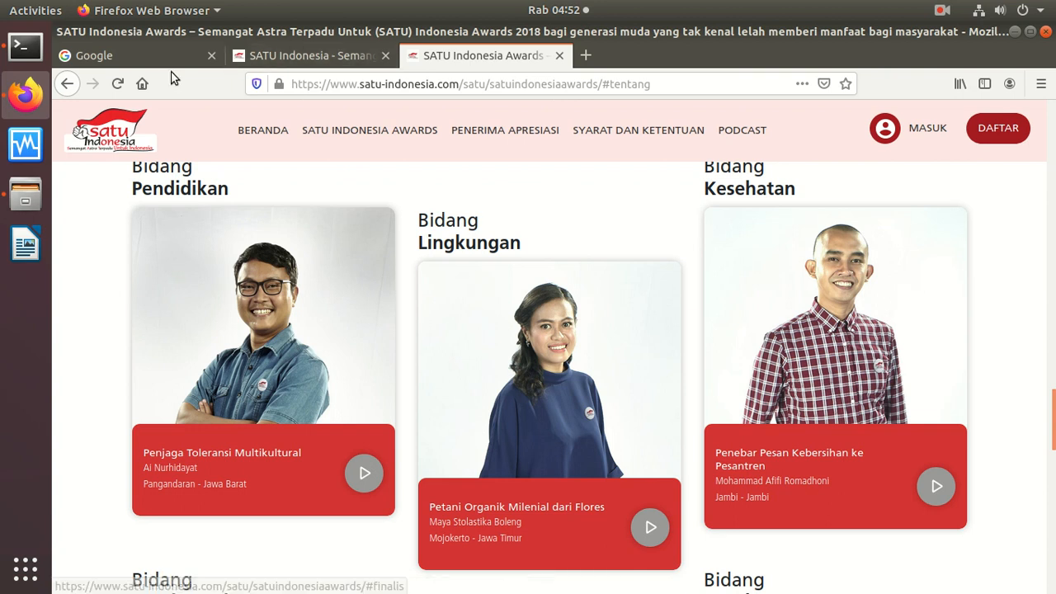
Switch to the file manager, open Trial Data.xlsx, examine its columns from id through nilai, and close it
left_click(26, 194)
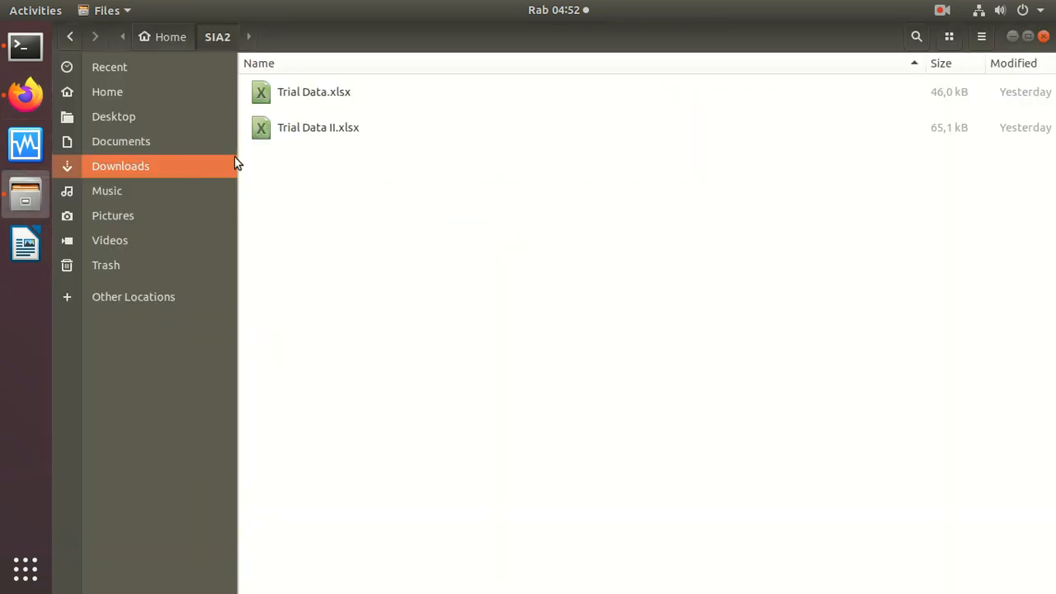
double_click(316, 92)
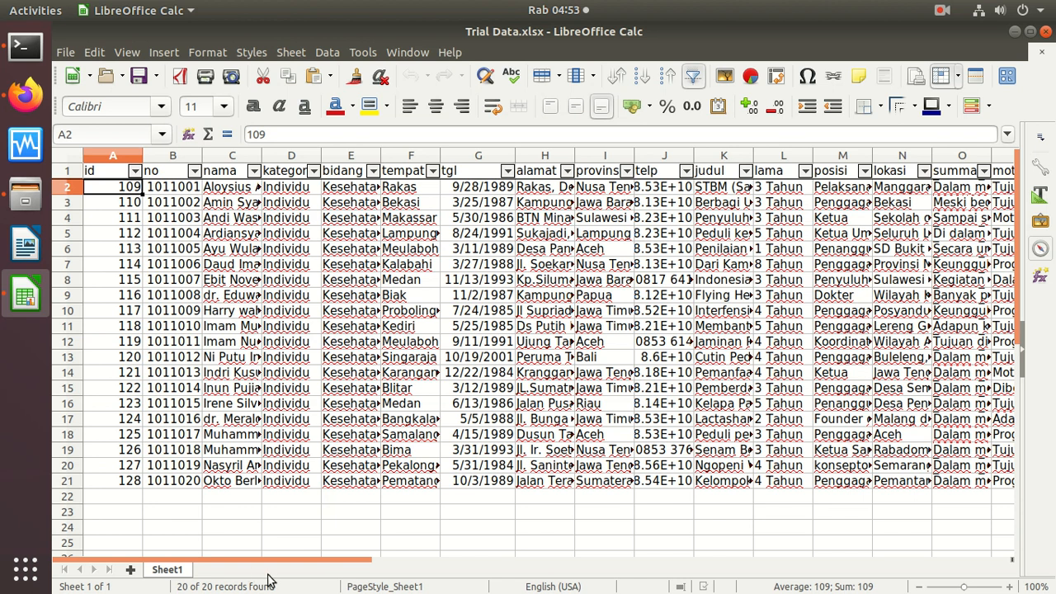
left_click_drag(278, 566, 408, 574)
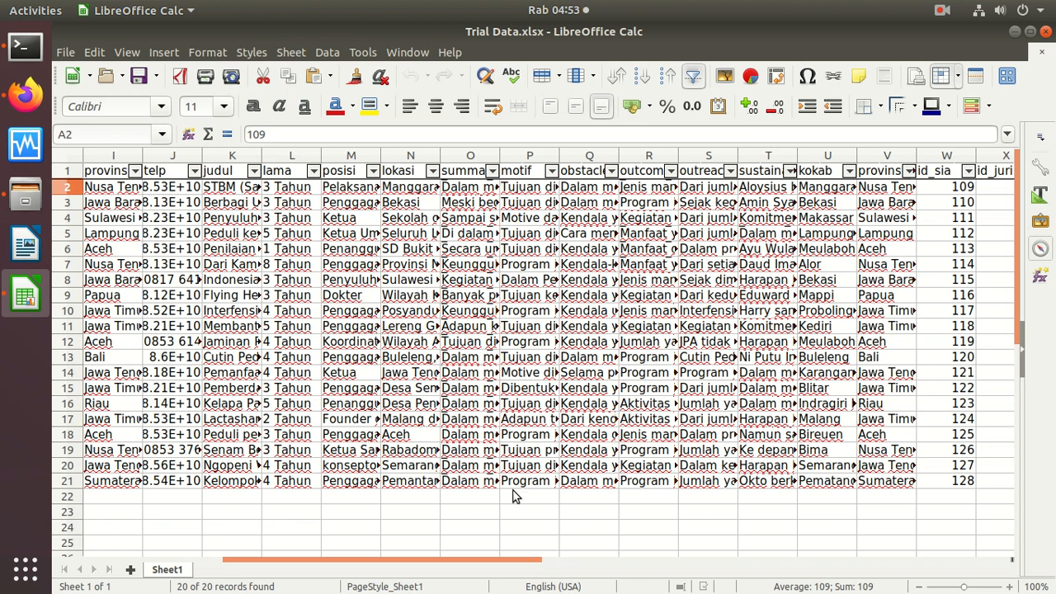
left_click_drag(432, 564, 631, 578)
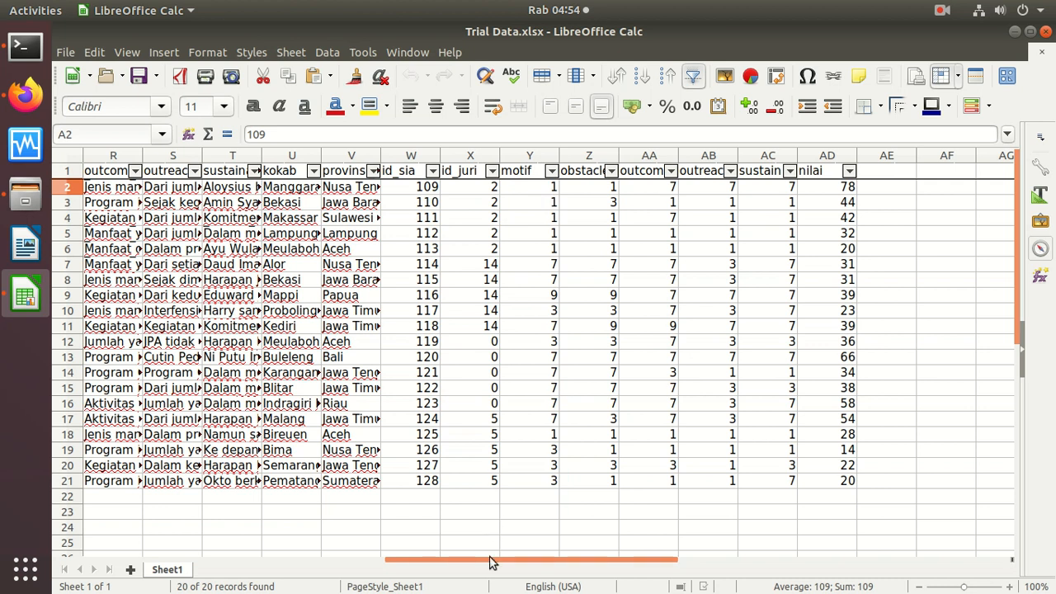
left_click_drag(486, 565, 472, 566)
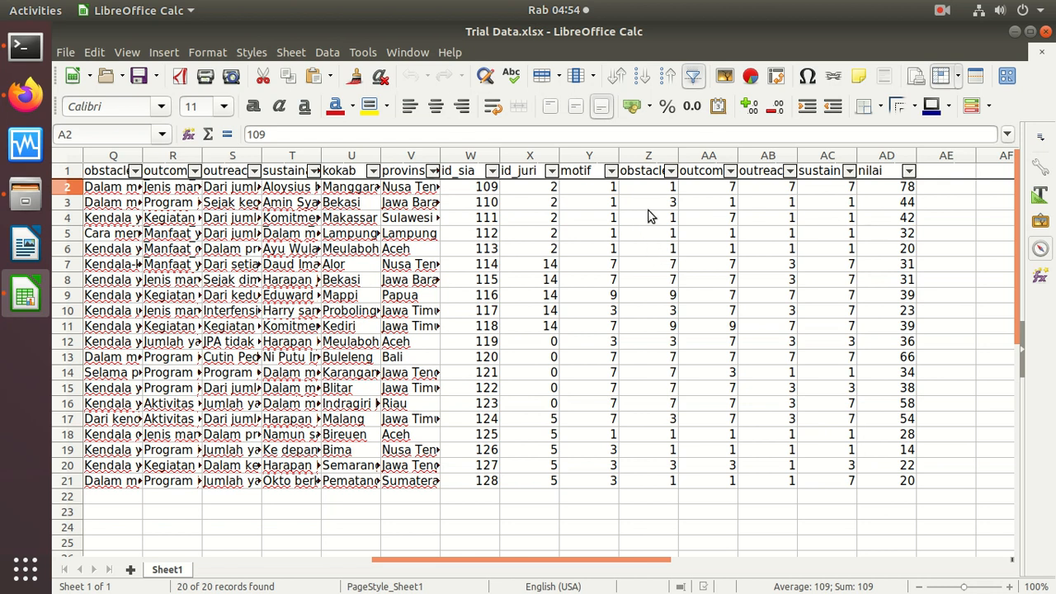
left_click_drag(547, 560, 177, 555)
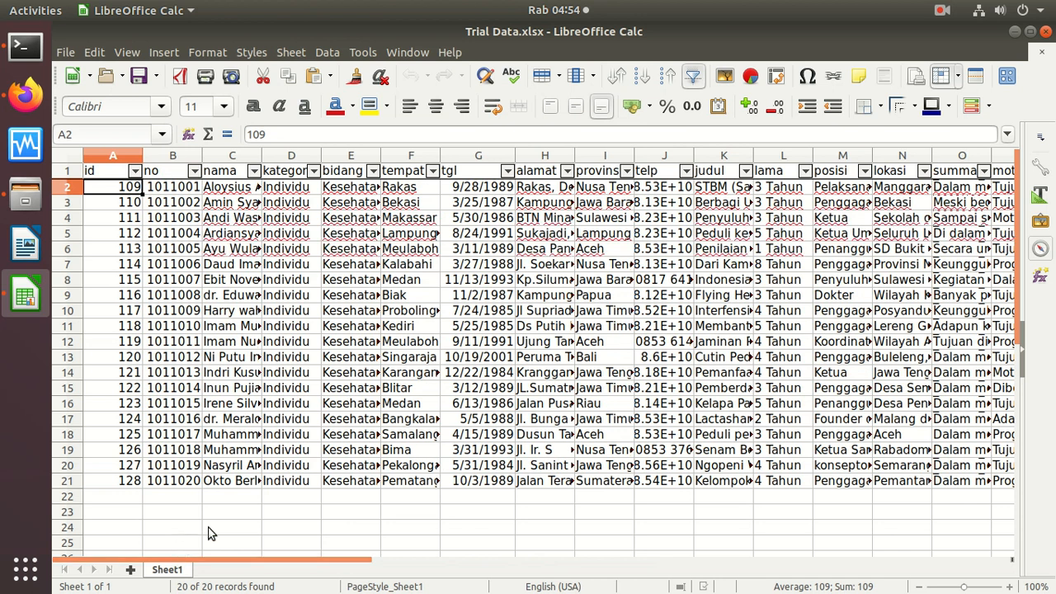
left_click(1044, 31)
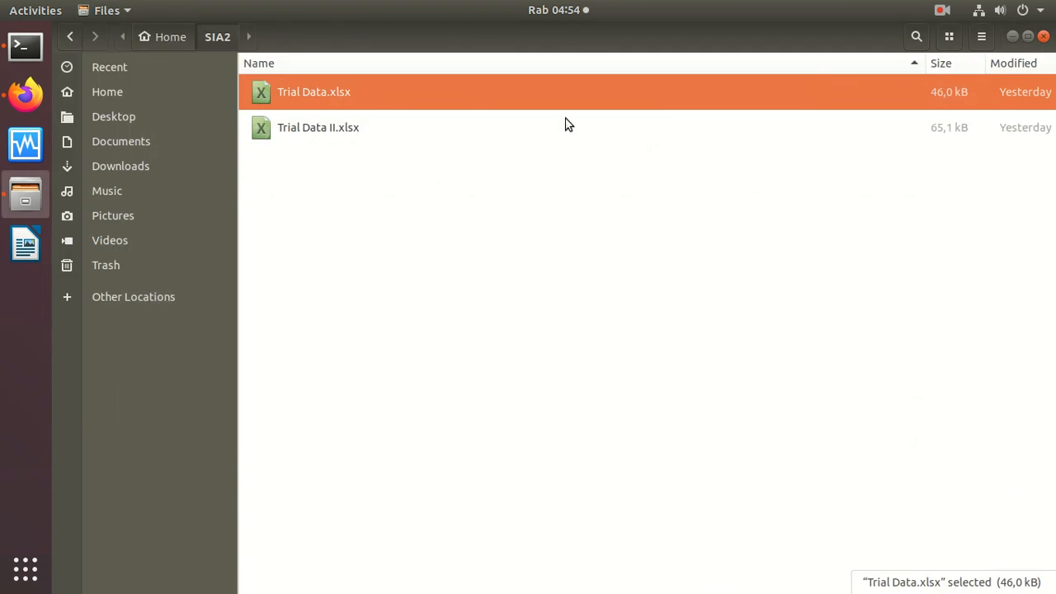
Open Trial Data II.xlsx to examine its records down to the last row, and check Trial Data.xlsx again, closing both
double_click(343, 126)
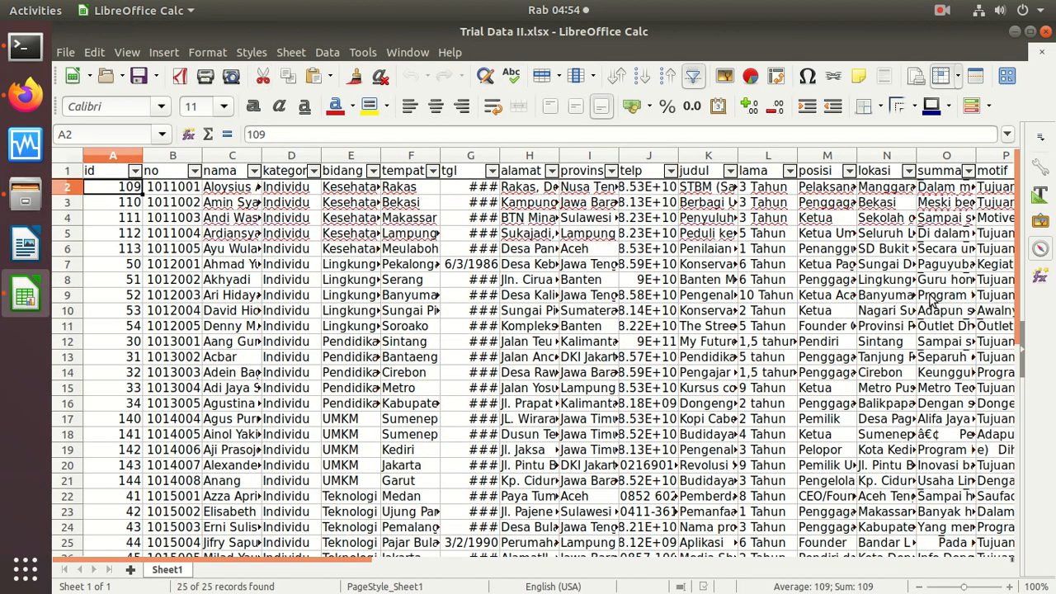
left_click_drag(1018, 196, 1019, 277)
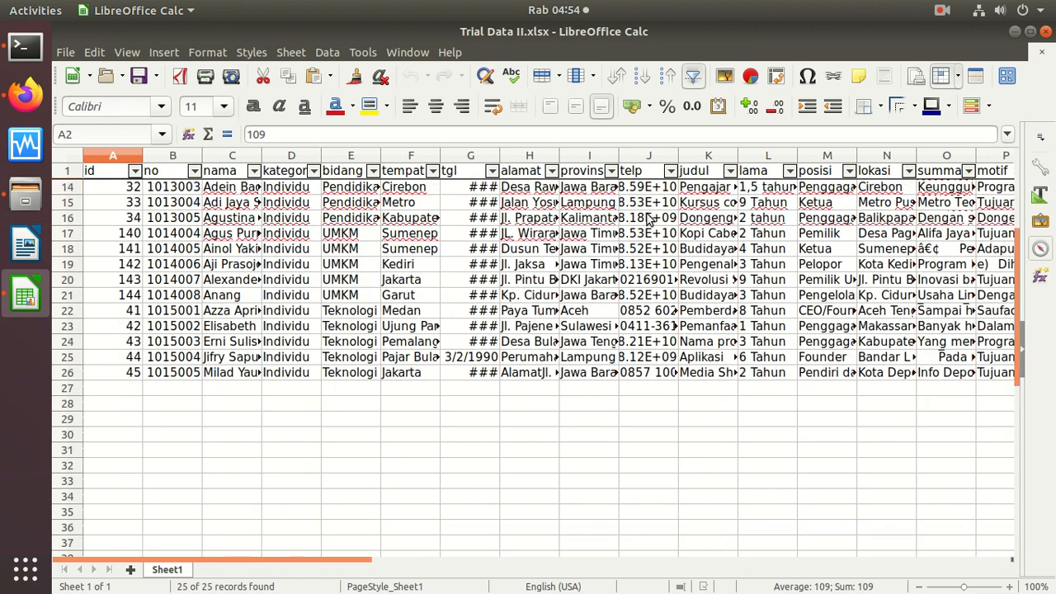
left_click(1043, 32)
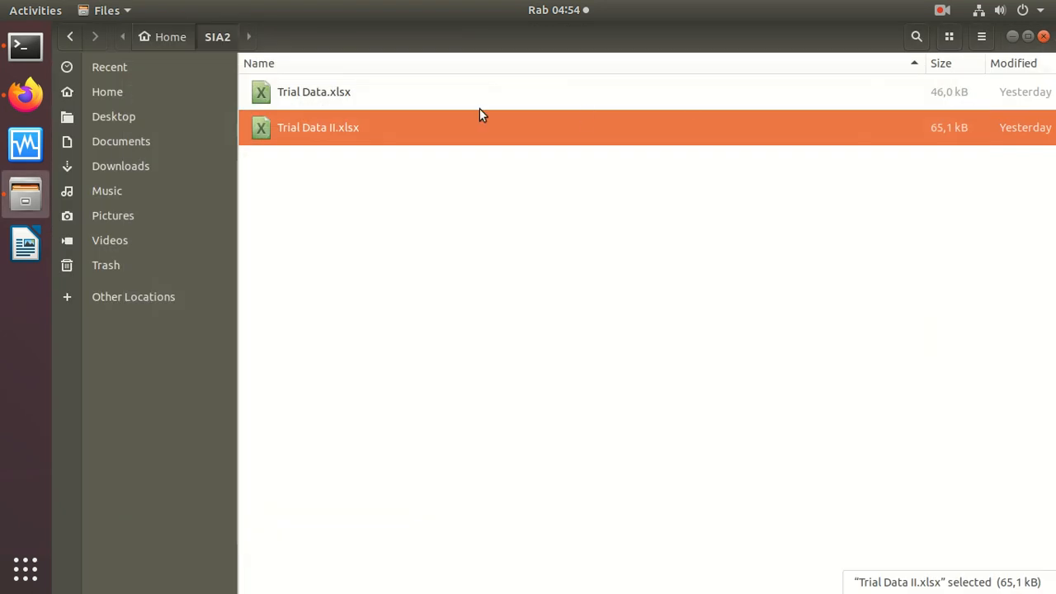
double_click(337, 95)
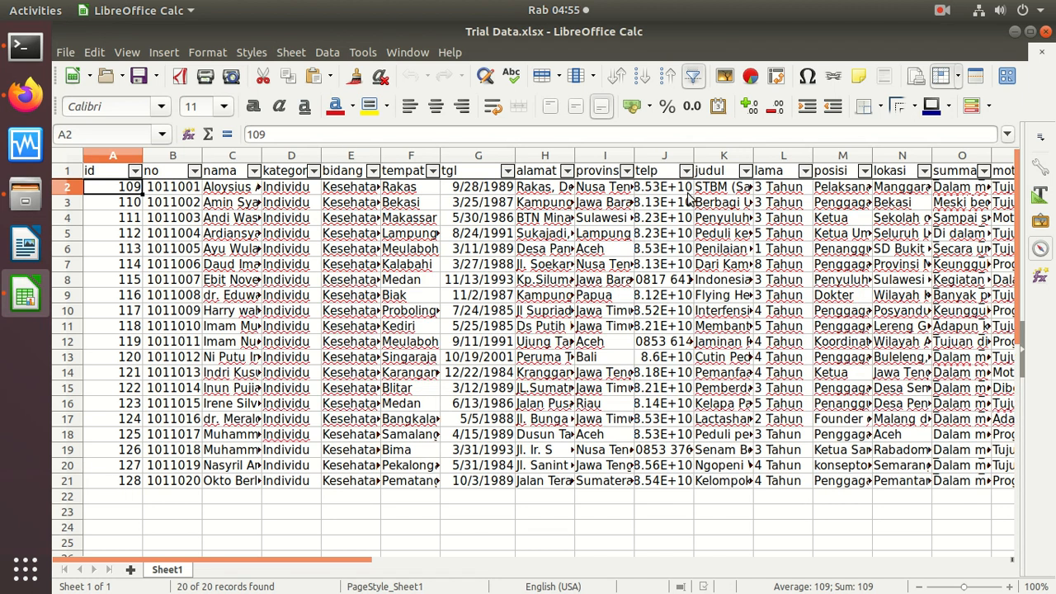
left_click(1046, 32)
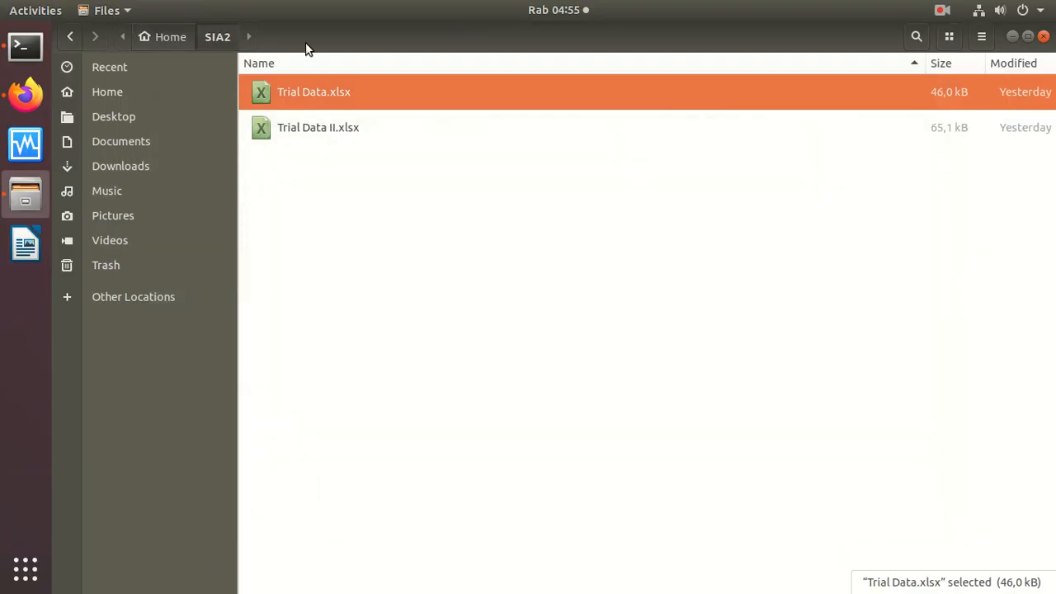
Reopen Trial Data II.xlsx and examine its participant columns and the jury scores through the nilai column
double_click(313, 131)
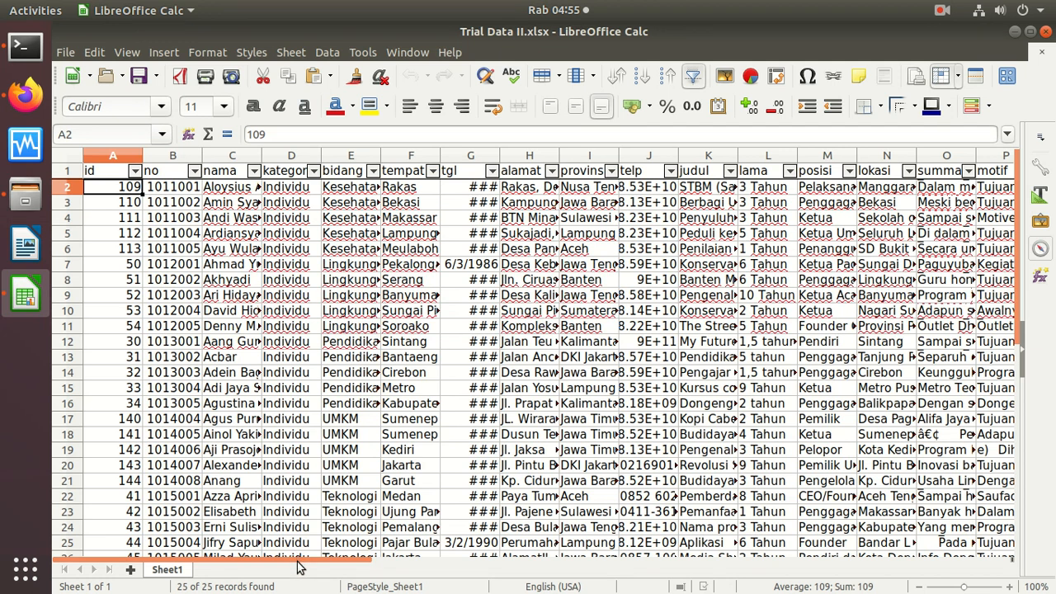
left_click_drag(301, 565, 473, 565)
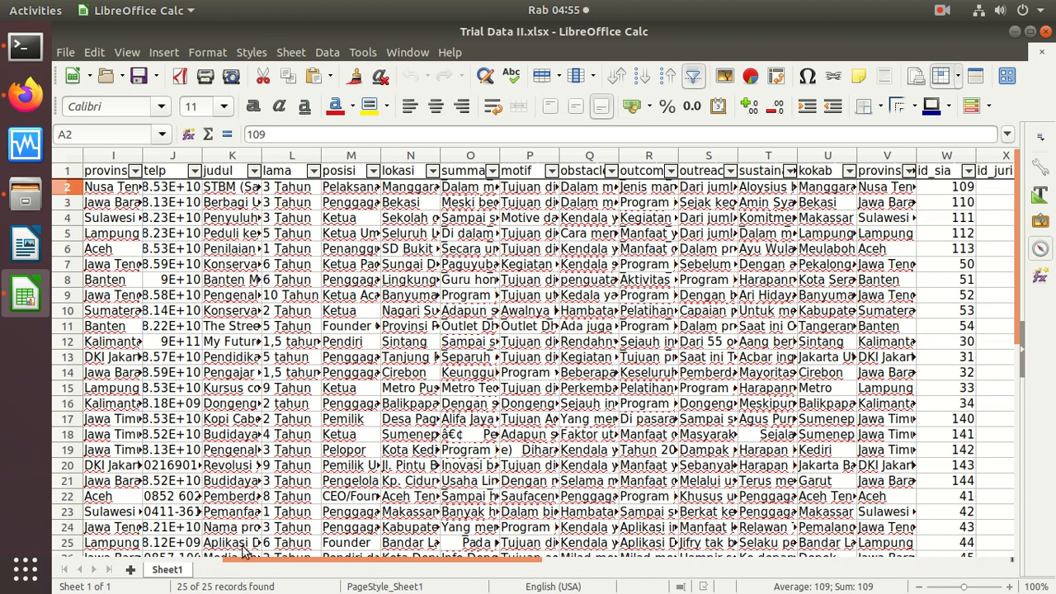
scroll(239, 565, "left", 5)
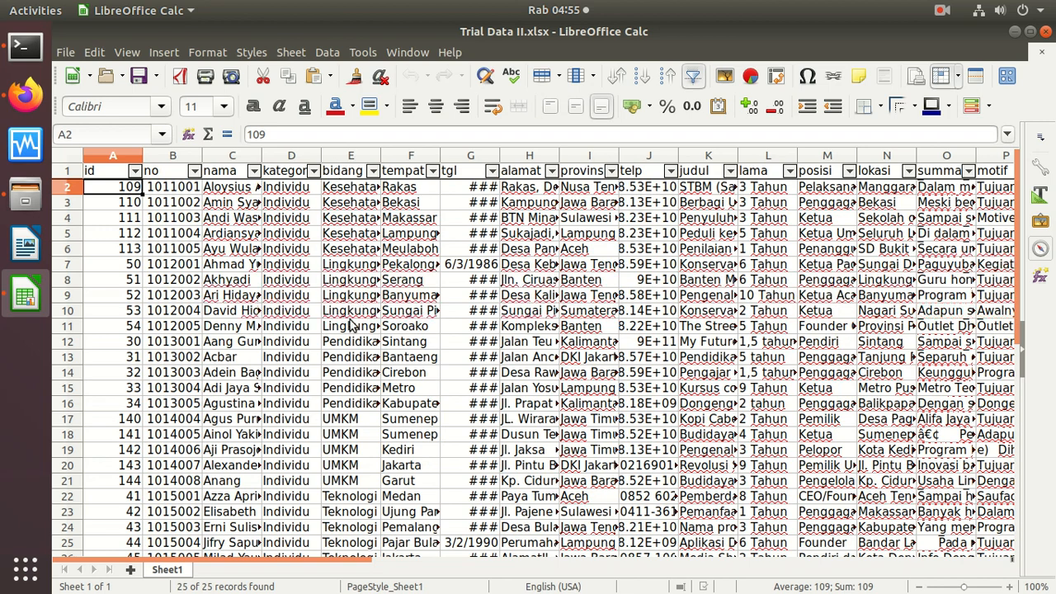
left_click(324, 566)
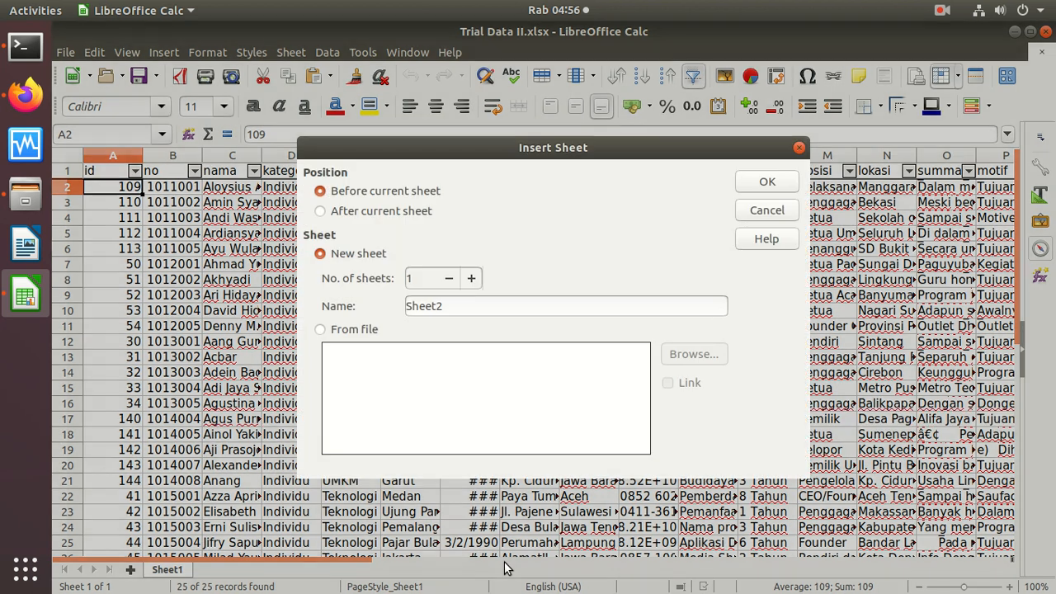
left_click(798, 147)
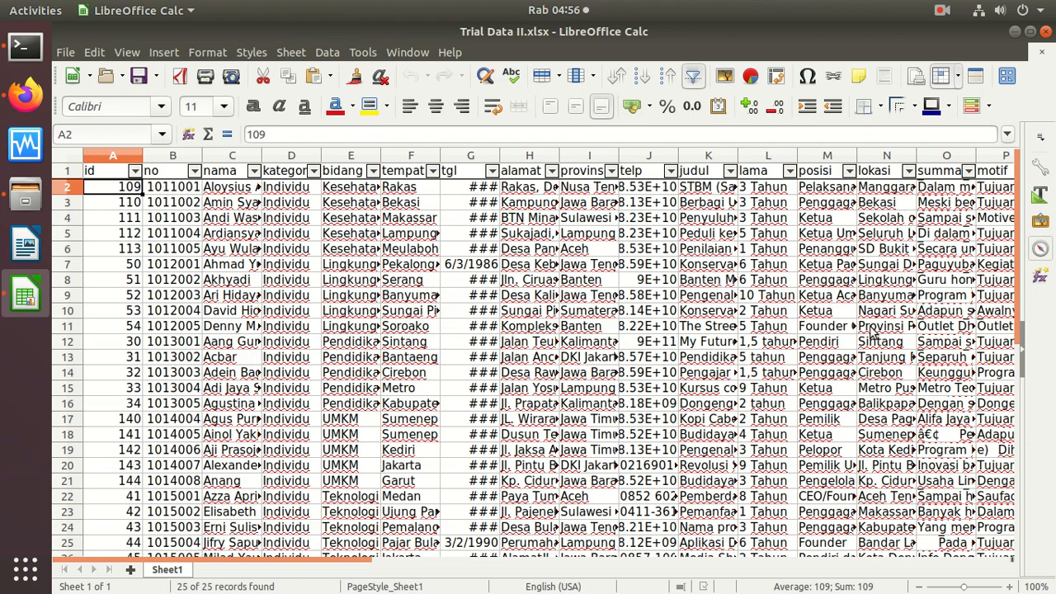
left_click(542, 561)
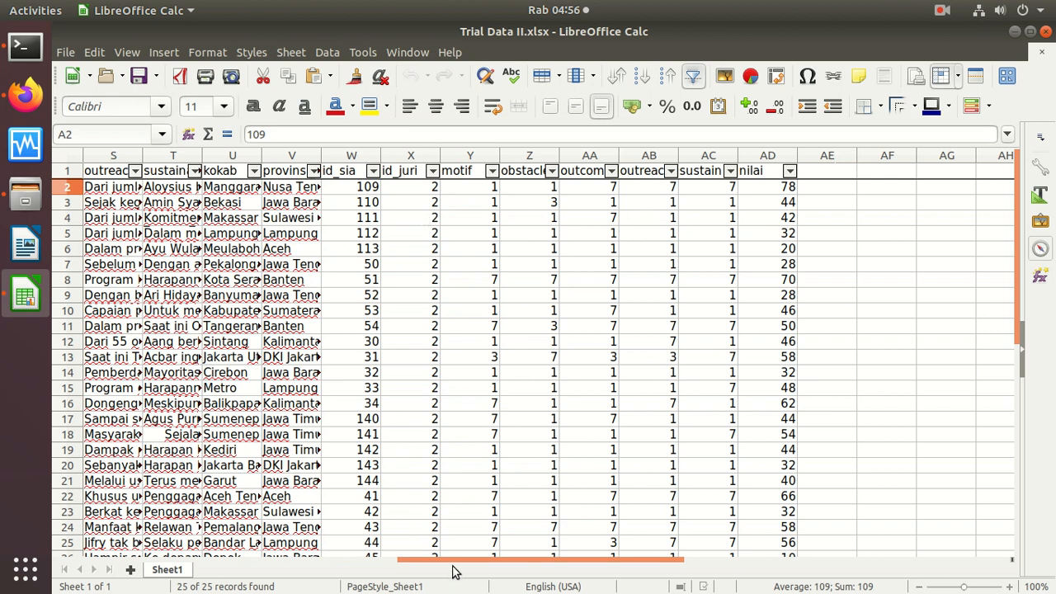
Insert one new sheet named Sheet2 before the current sheet in Trial Data II.xlsx
double_click(360, 568)
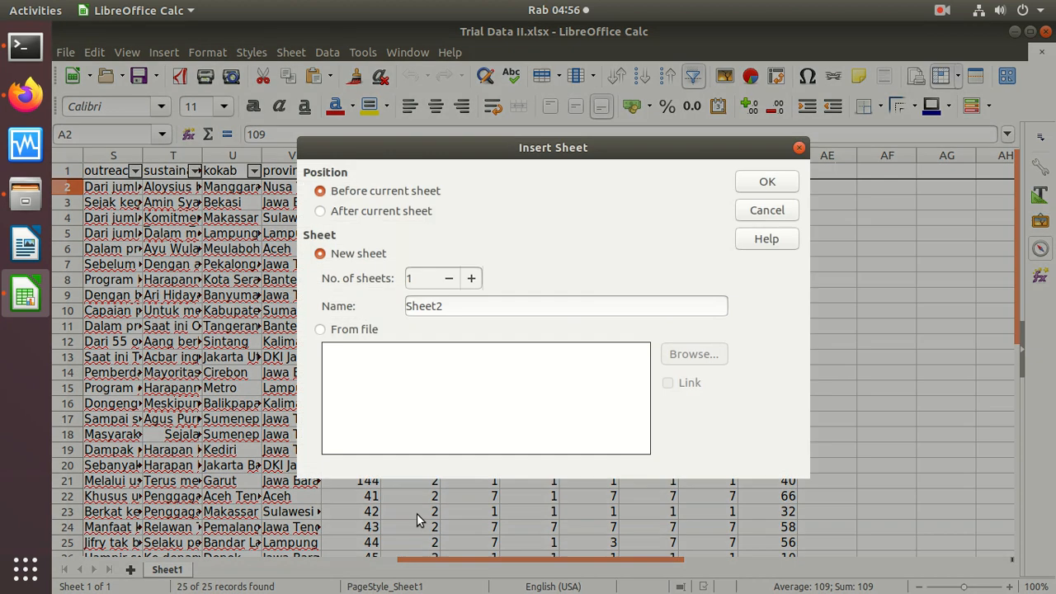
left_click(757, 179)
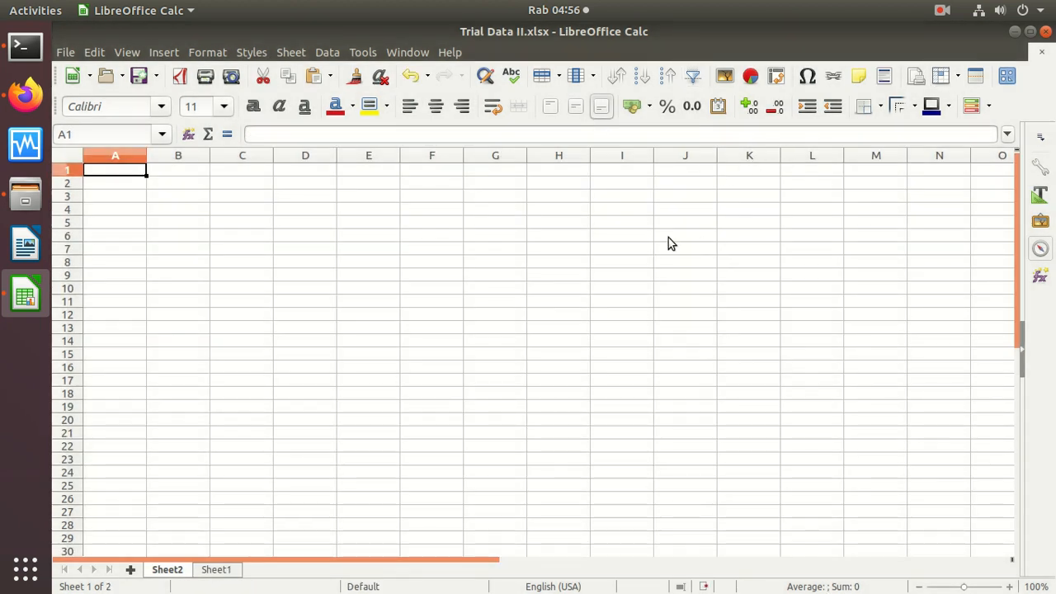
Close Trial Data II.xlsx without saving the changes and reopen it from the SIA2 folder
left_click(1045, 31)
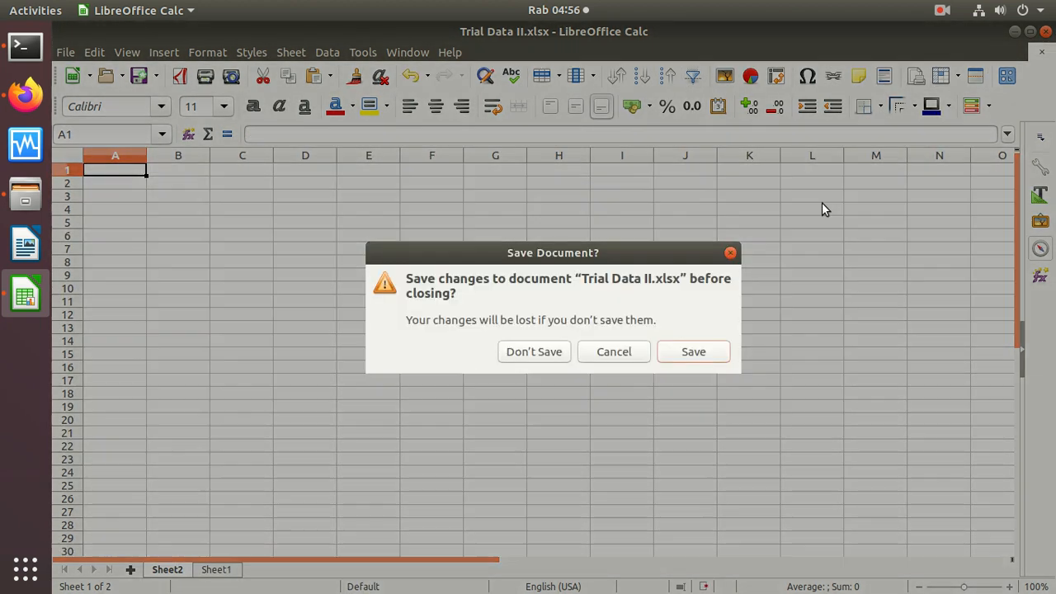
left_click(558, 360)
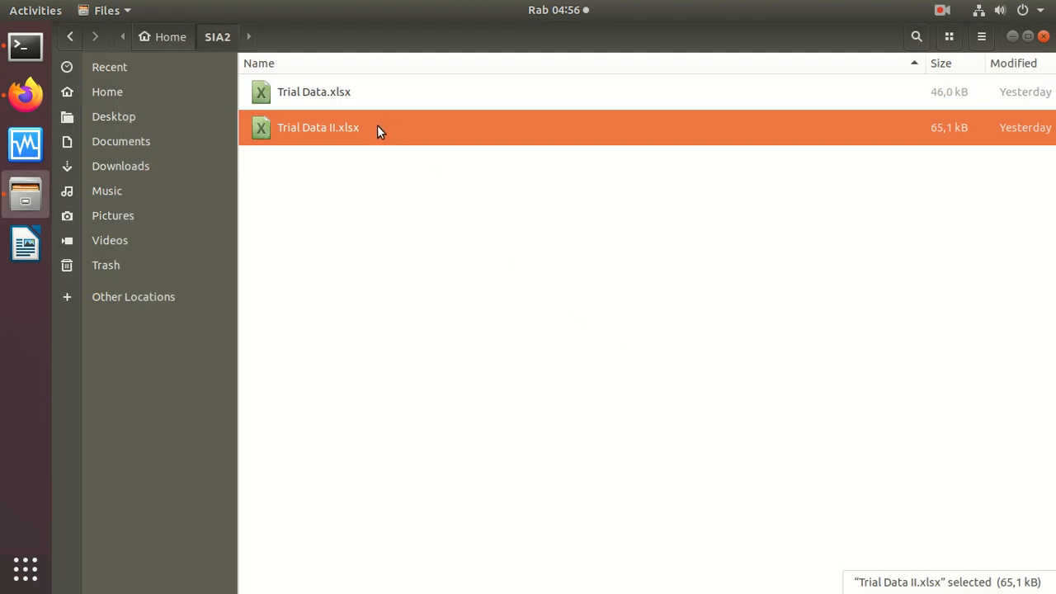
double_click(376, 128)
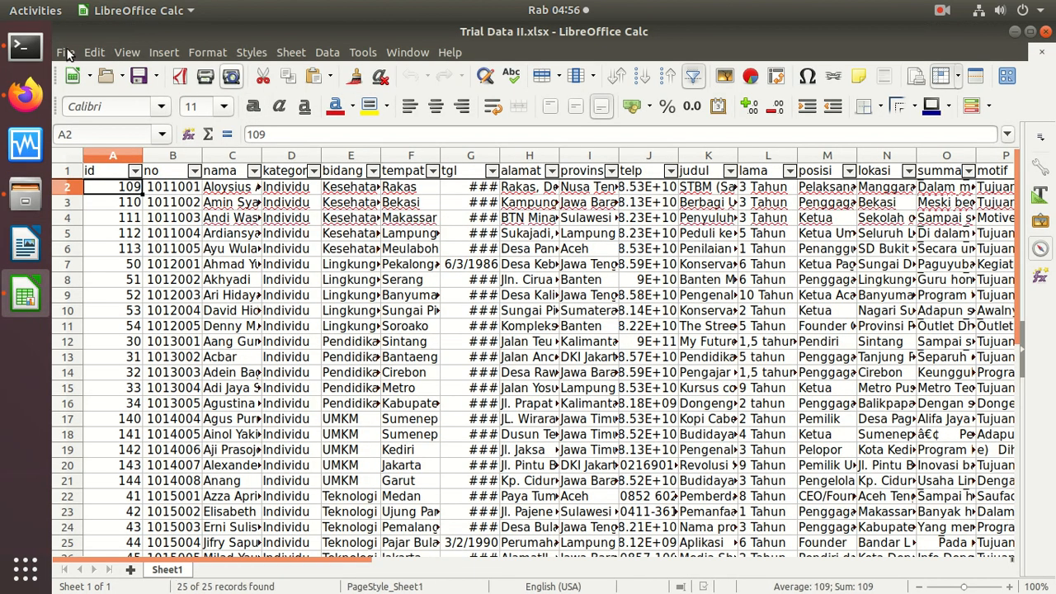
Save a copy of the workbook as Trial Data II-ORANGE in Microsoft Excel 2007-2013 XML format and close it
left_click(65, 53)
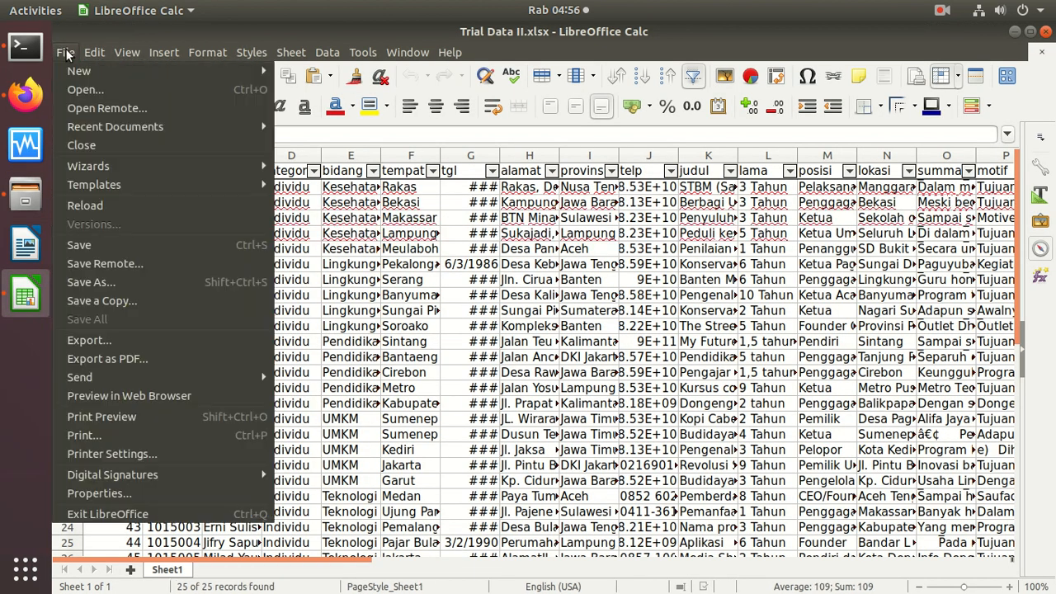
left_click(161, 285)
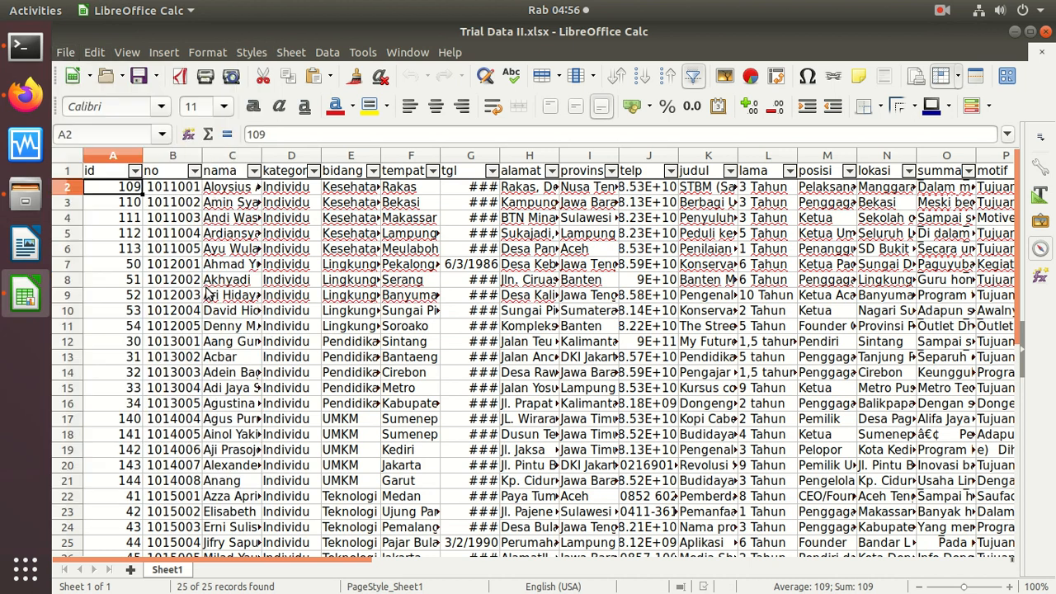
left_click(538, 37)
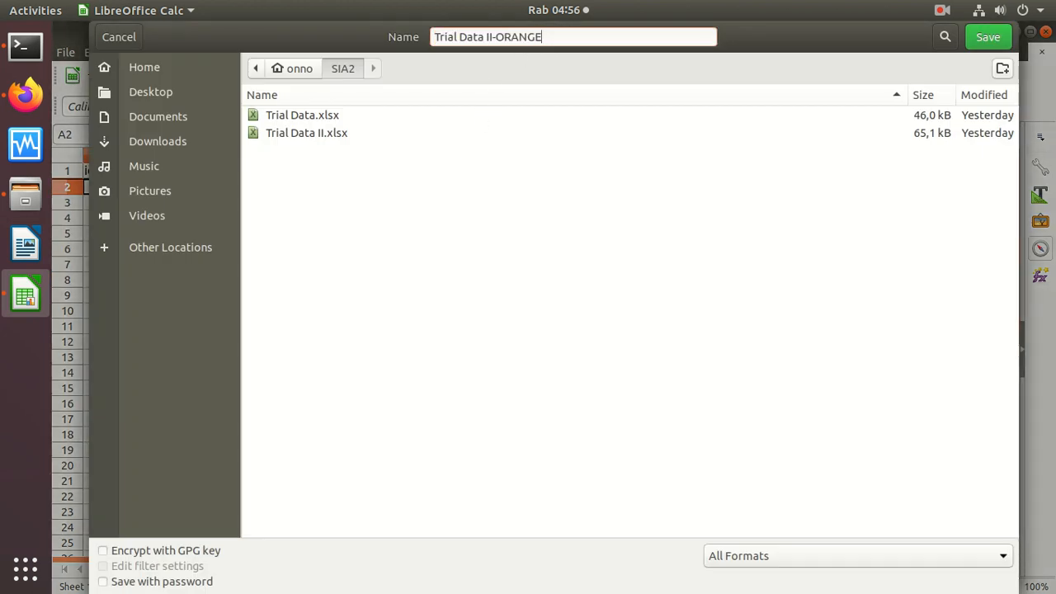
key("Return")
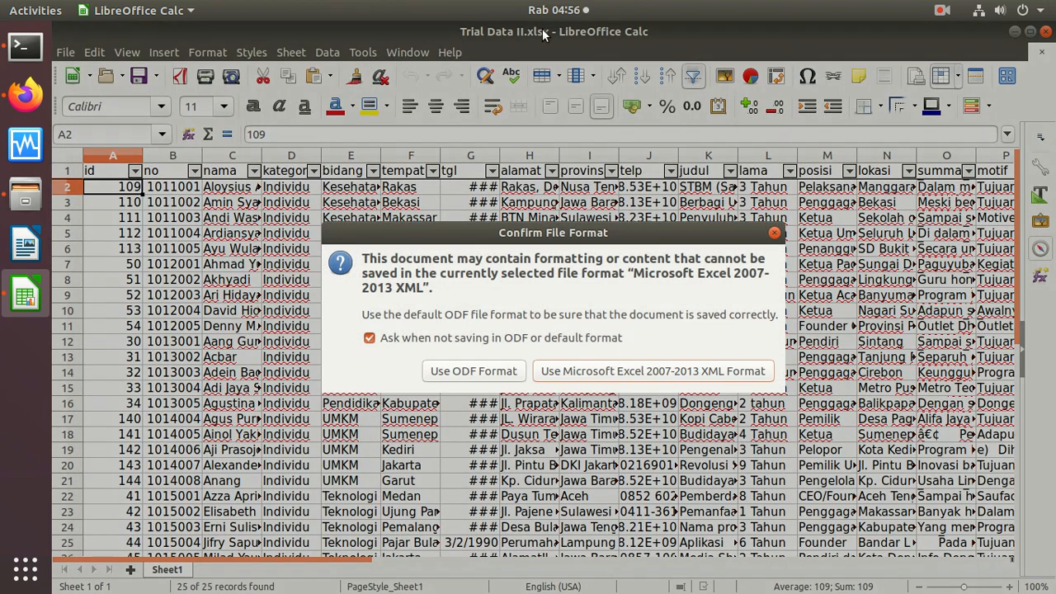
left_click(642, 377)
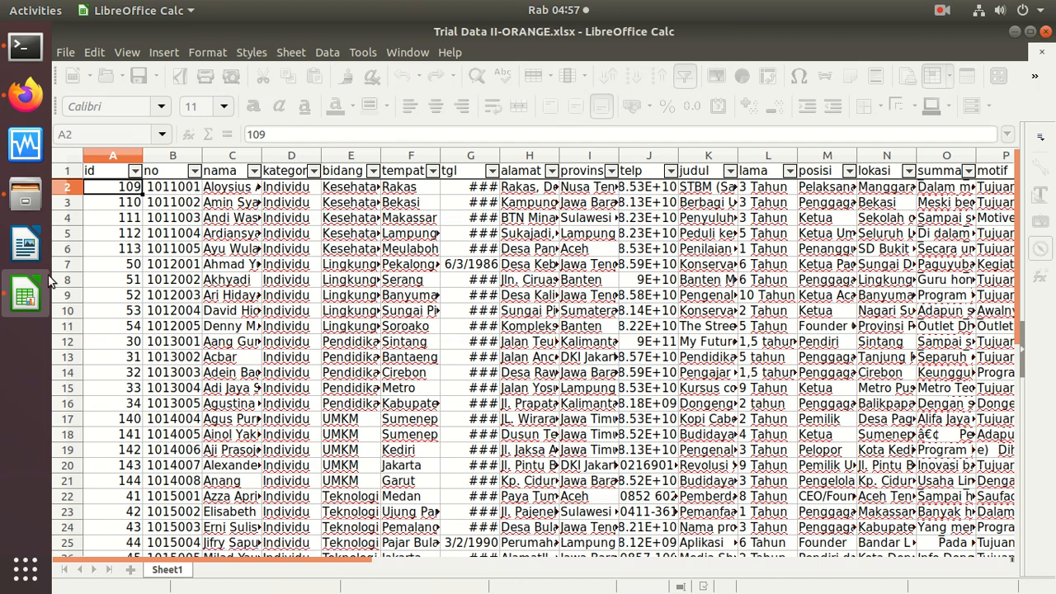
left_click(1045, 32)
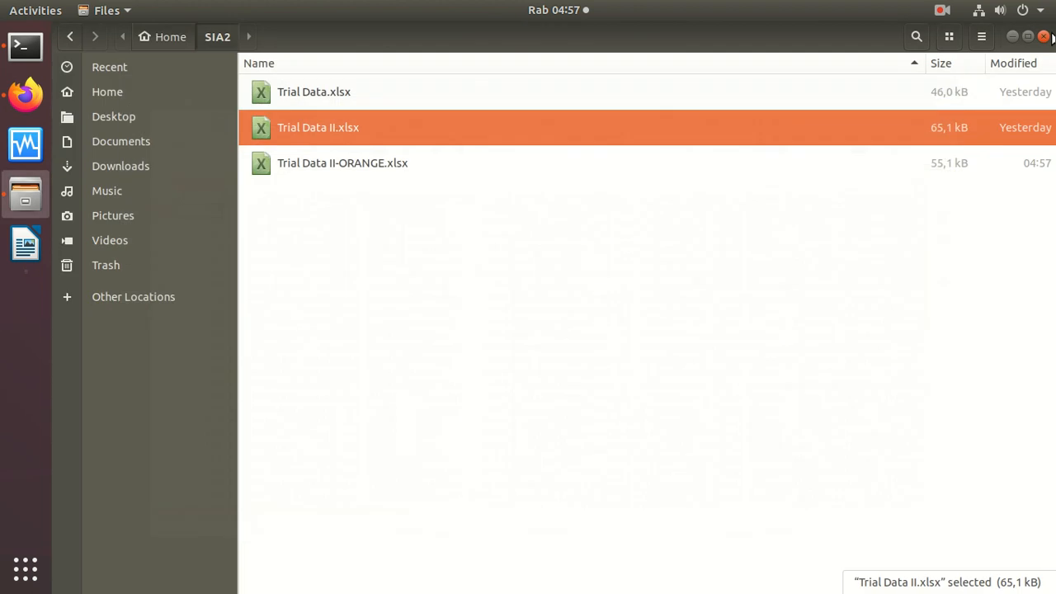
Open Trial Data.xlsx, save a copy as Trial Data-TEST in Microsoft Excel 2007-2013 XML format, and close it
double_click(334, 94)
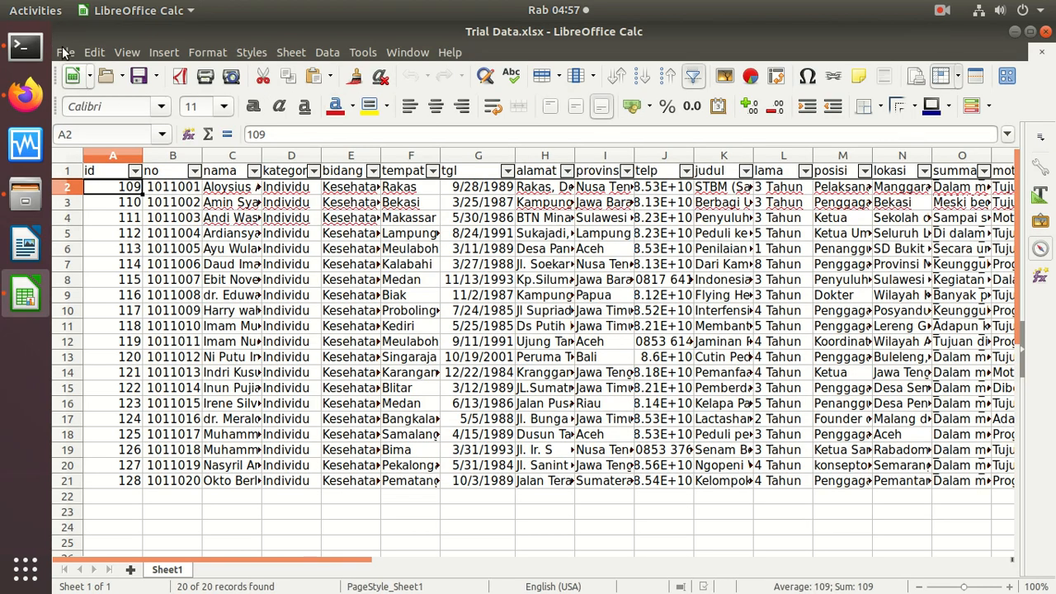
left_click(65, 52)
left_click(106, 282)
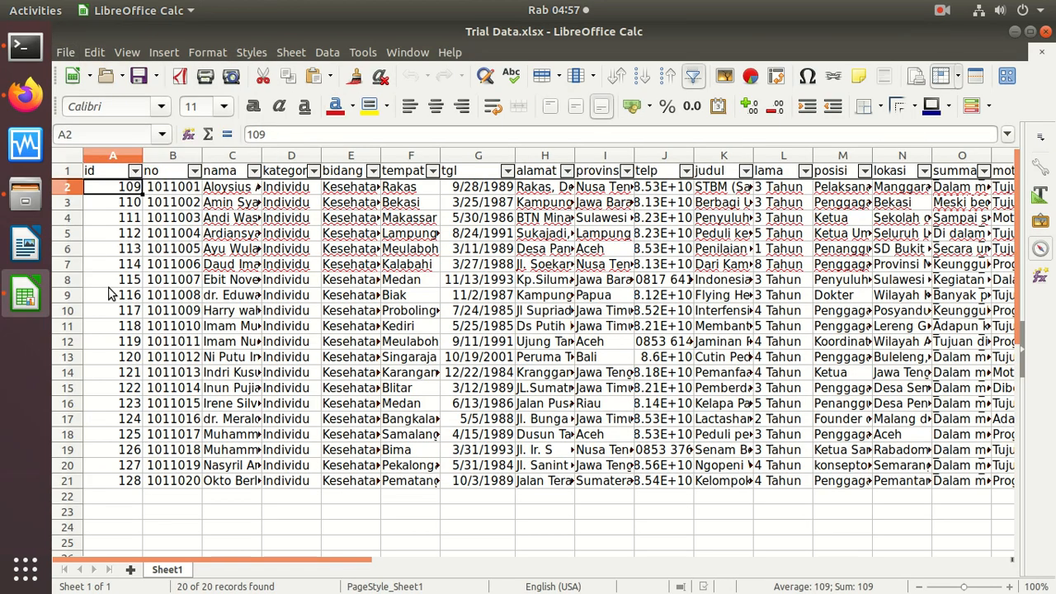
left_click(525, 36)
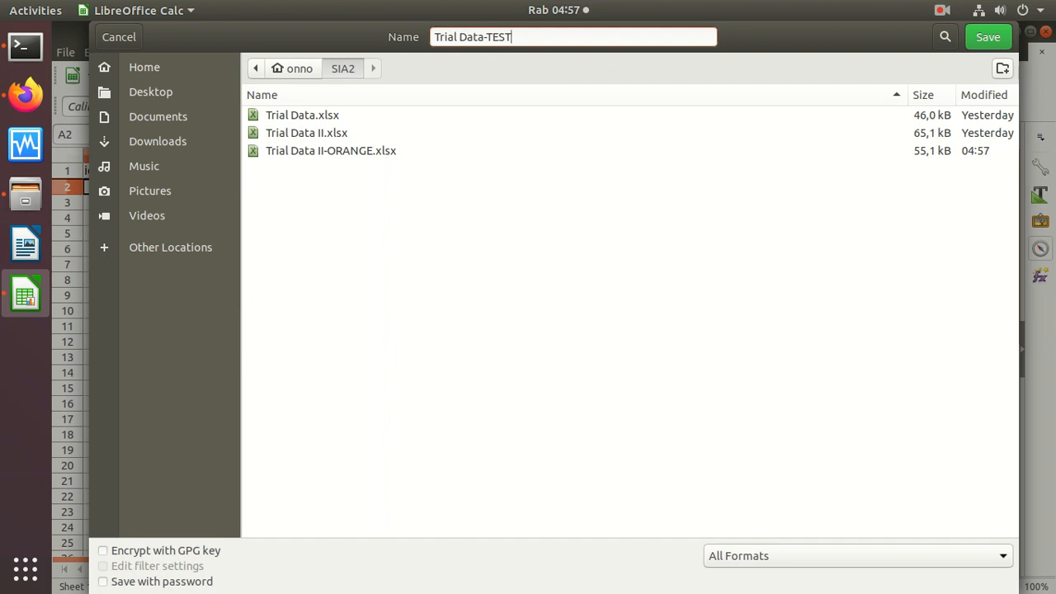
key("Return")
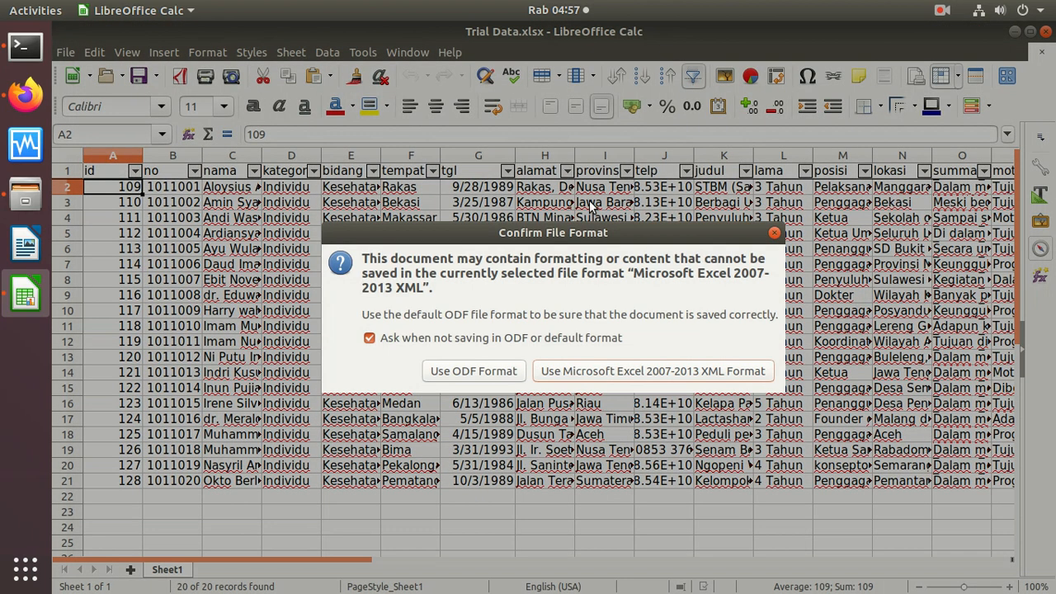
left_click(623, 370)
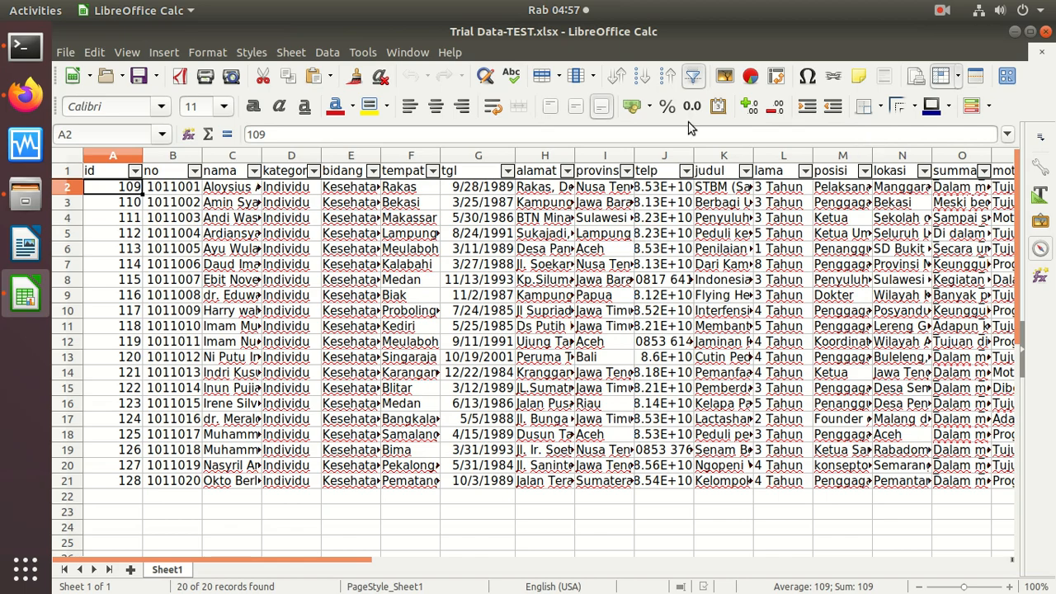
left_click(1044, 32)
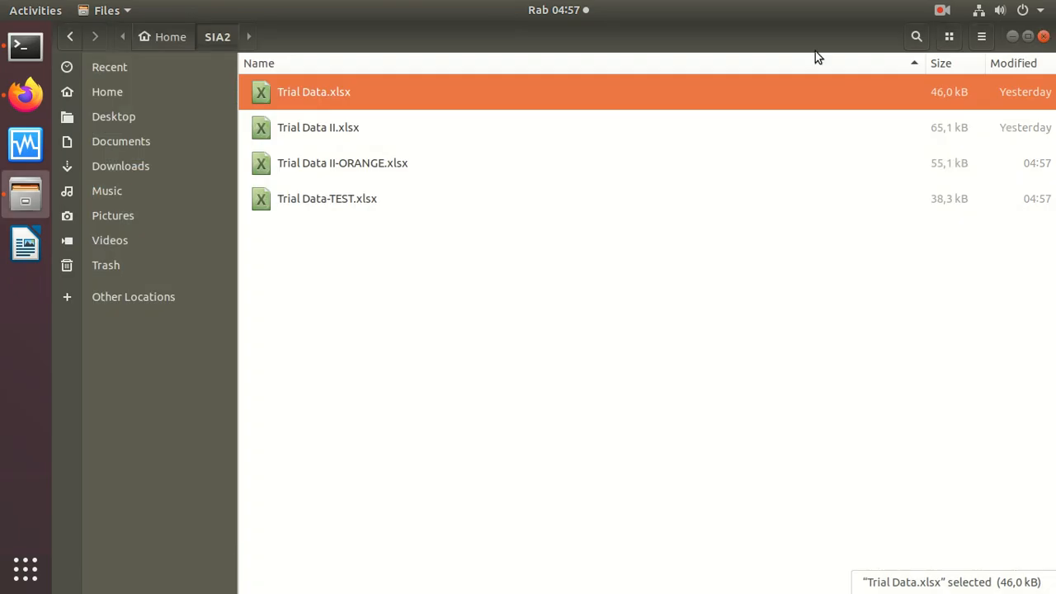
Open Trial Data II-ORANGE.xlsx from the SIA2 folder
left_click(358, 164)
double_click(357, 162)
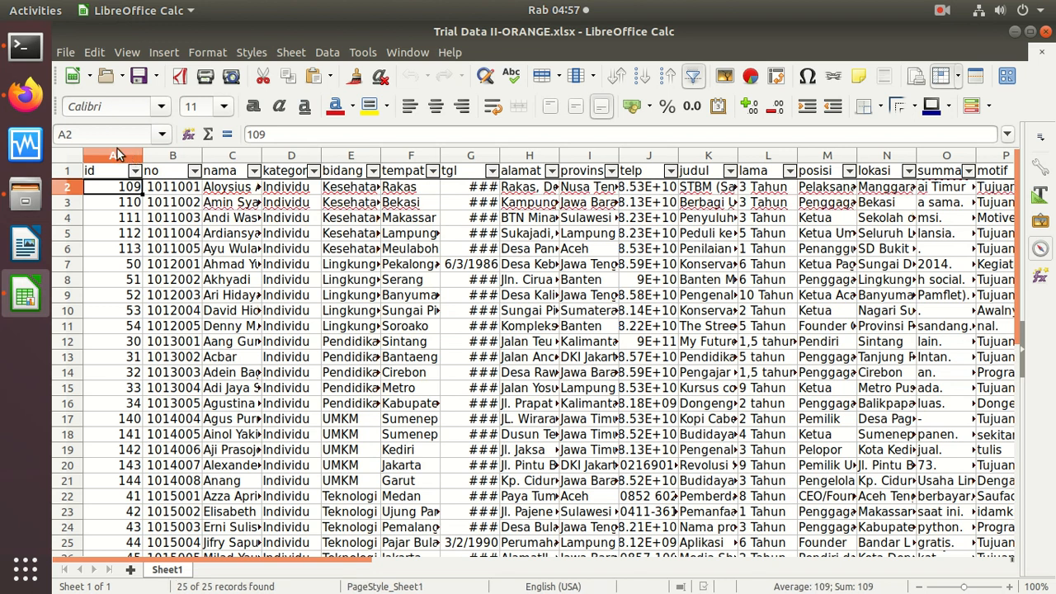
left_click(114, 155)
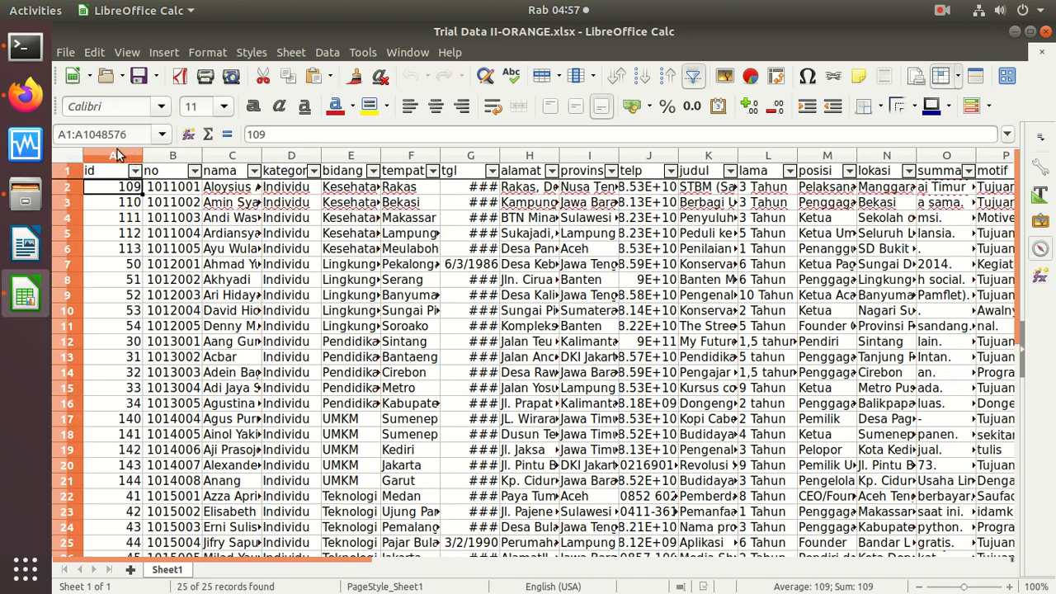
left_click(167, 150, "ctrl")
left_click(177, 154, "ctrl")
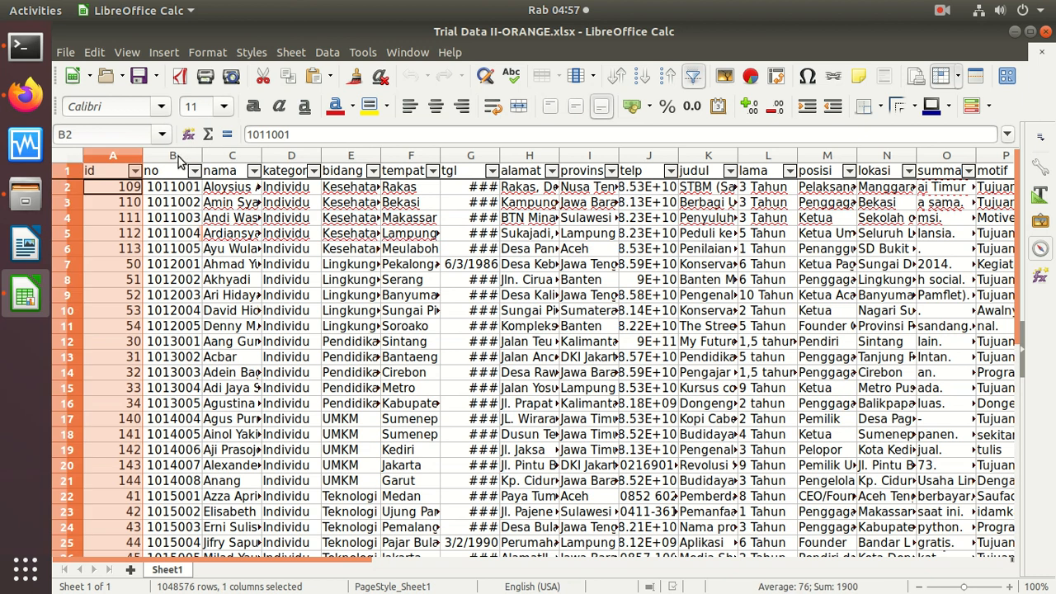
left_click(177, 158, "ctrl")
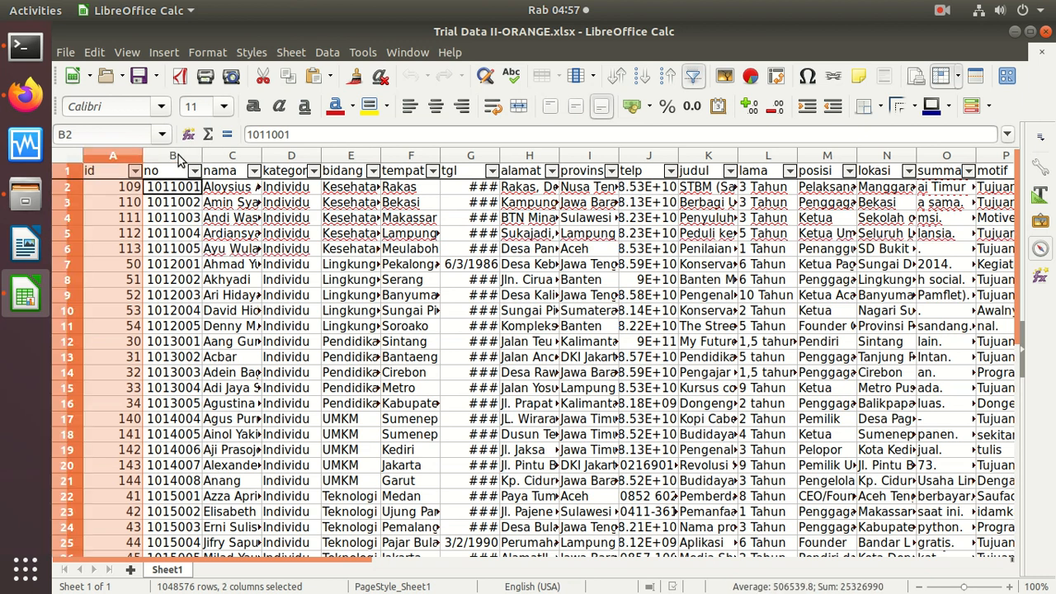
left_click(177, 157)
Delete the id, no, nama, kategori and tempat columns from Sheet1, keeping bidang
left_click(120, 154)
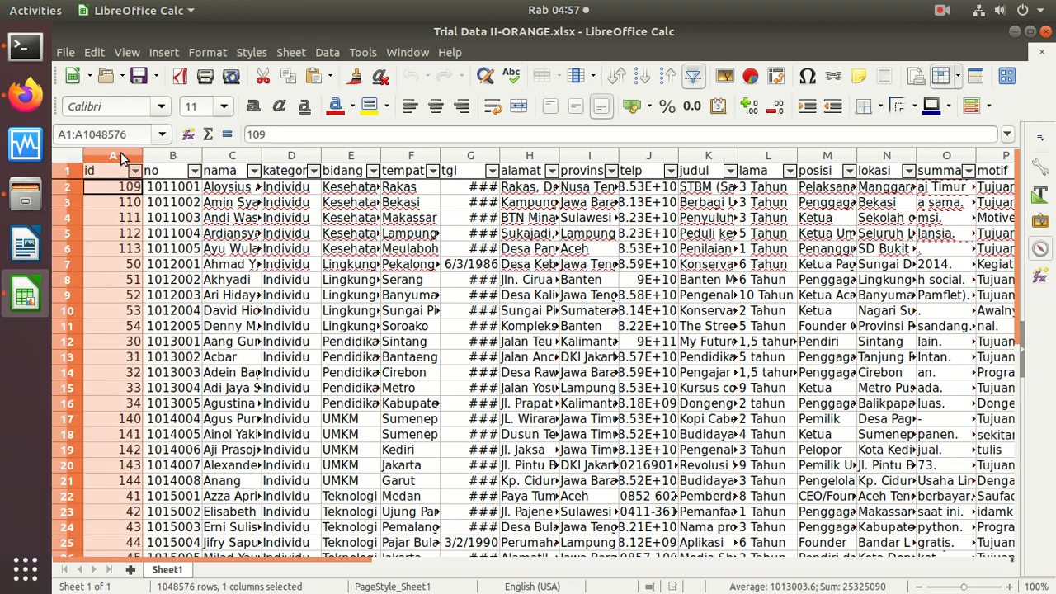
left_click(164, 159, "ctrl")
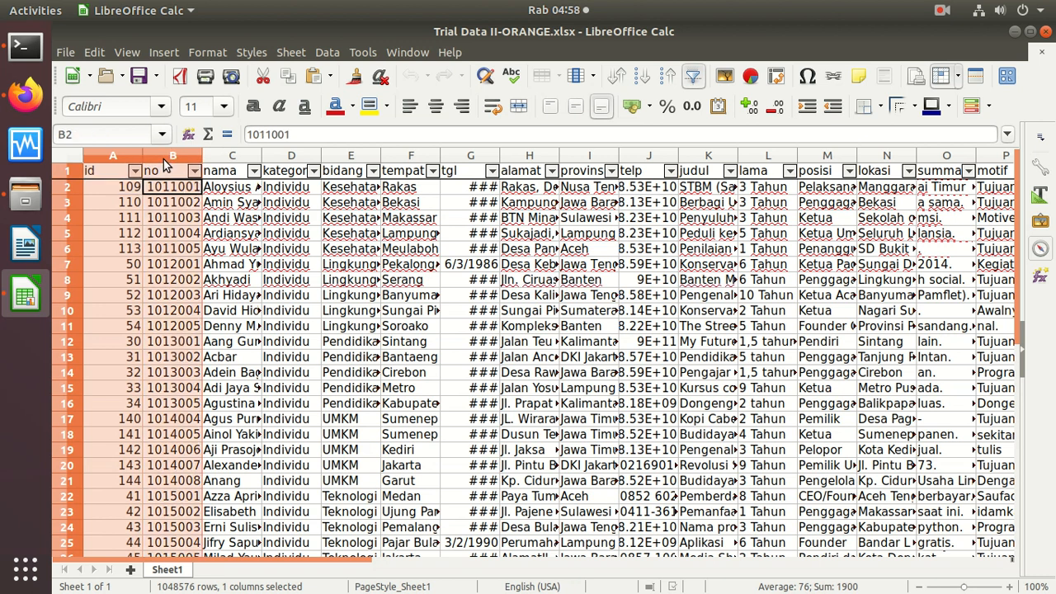
left_click(231, 156, "ctrl")
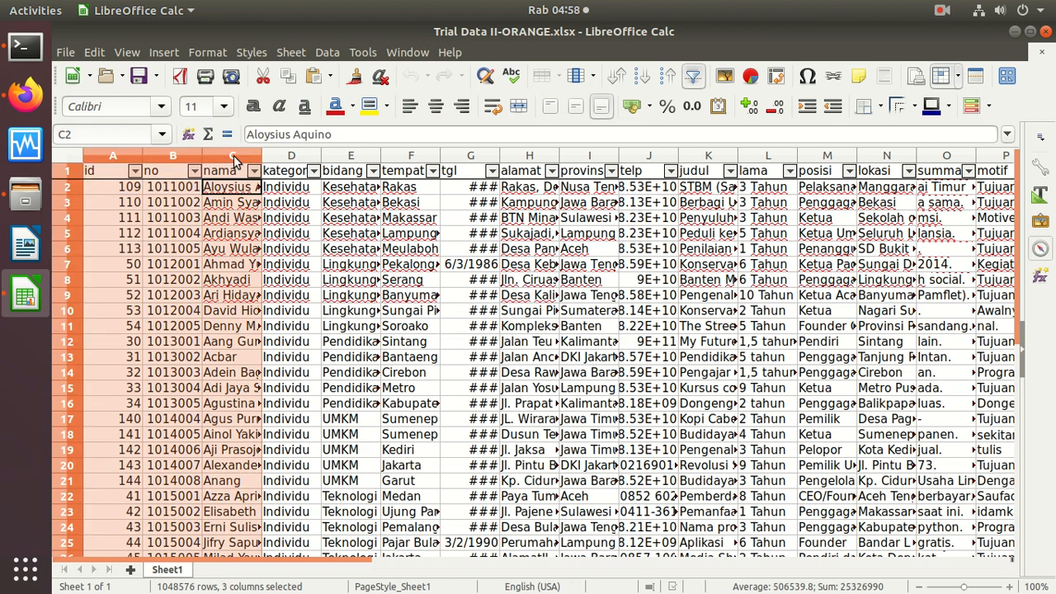
left_click(290, 156, "ctrl")
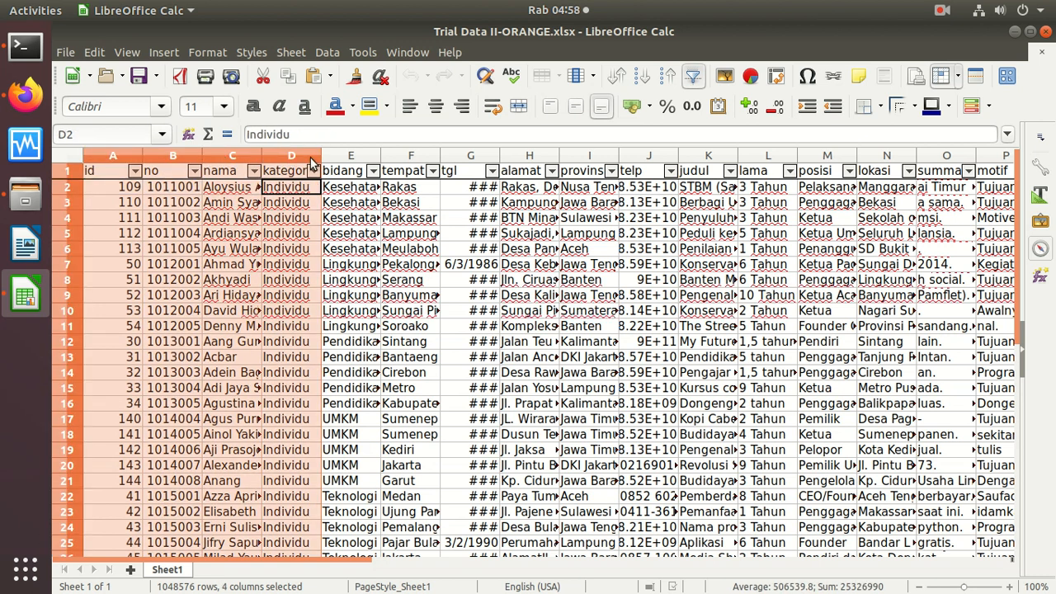
left_click(412, 159, "ctrl")
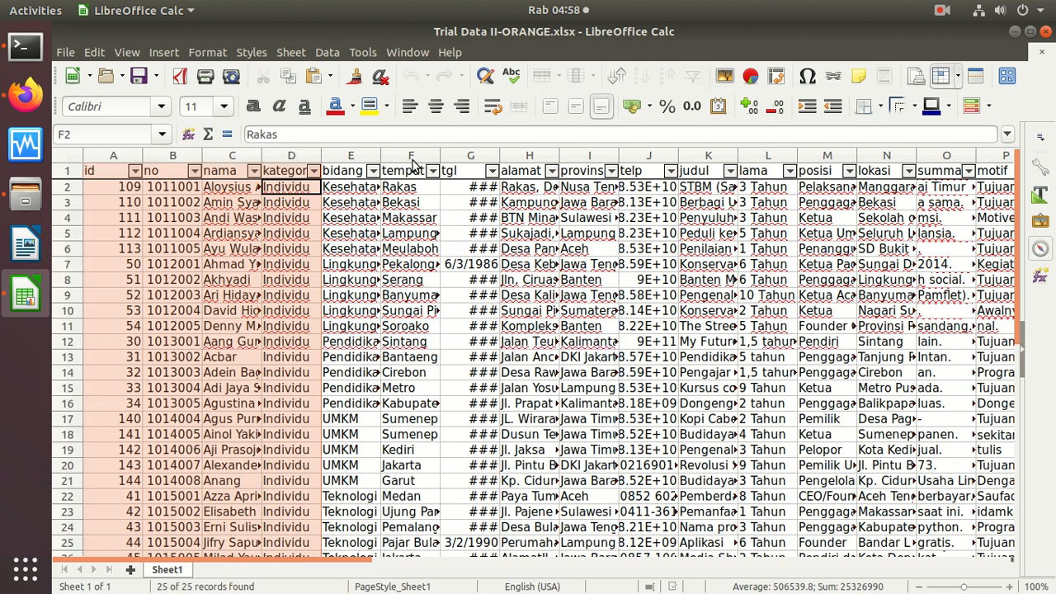
left_click(411, 156, "ctrl")
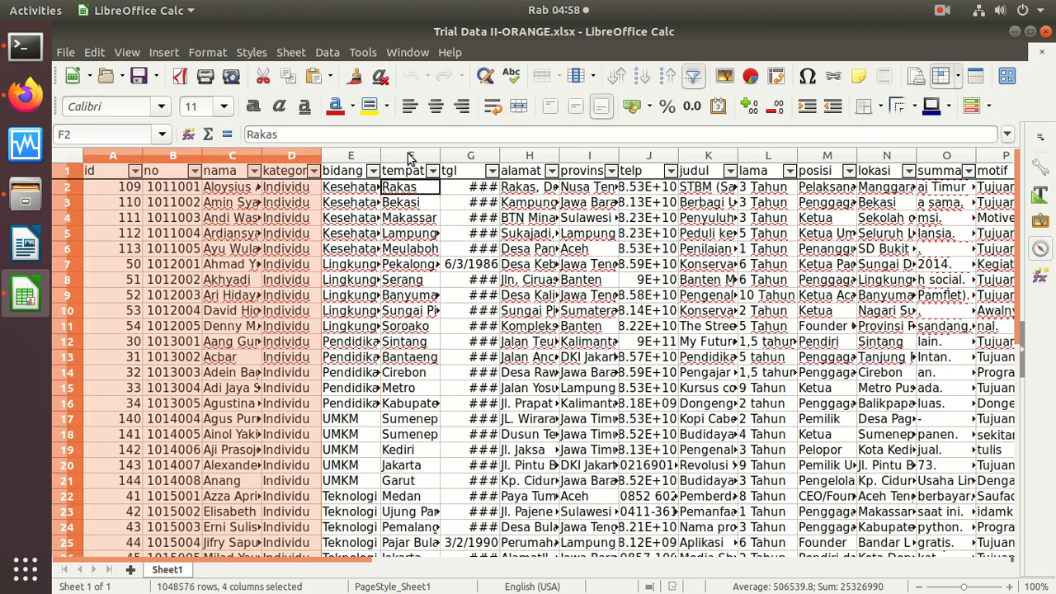
left_click(411, 157, "ctrl")
left_click(410, 156, "ctrl")
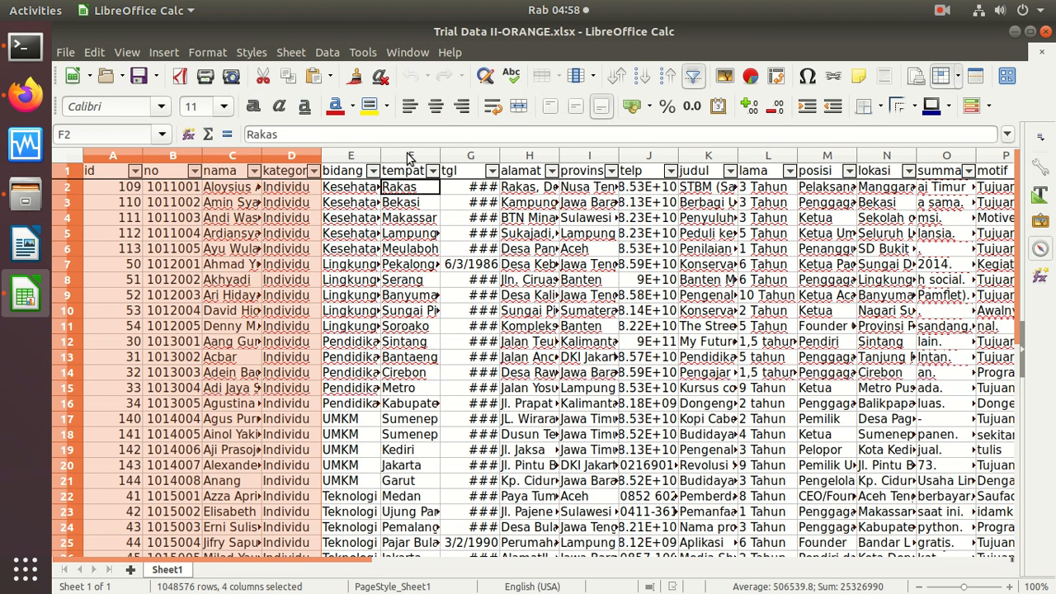
left_click(407, 155, "ctrl")
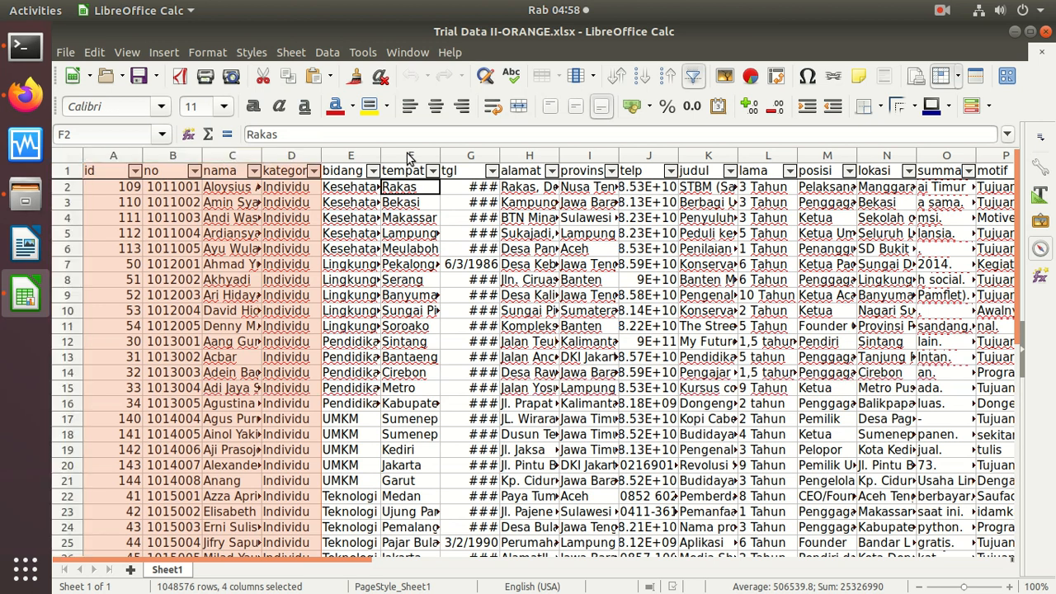
right_click(211, 155)
left_click(256, 222)
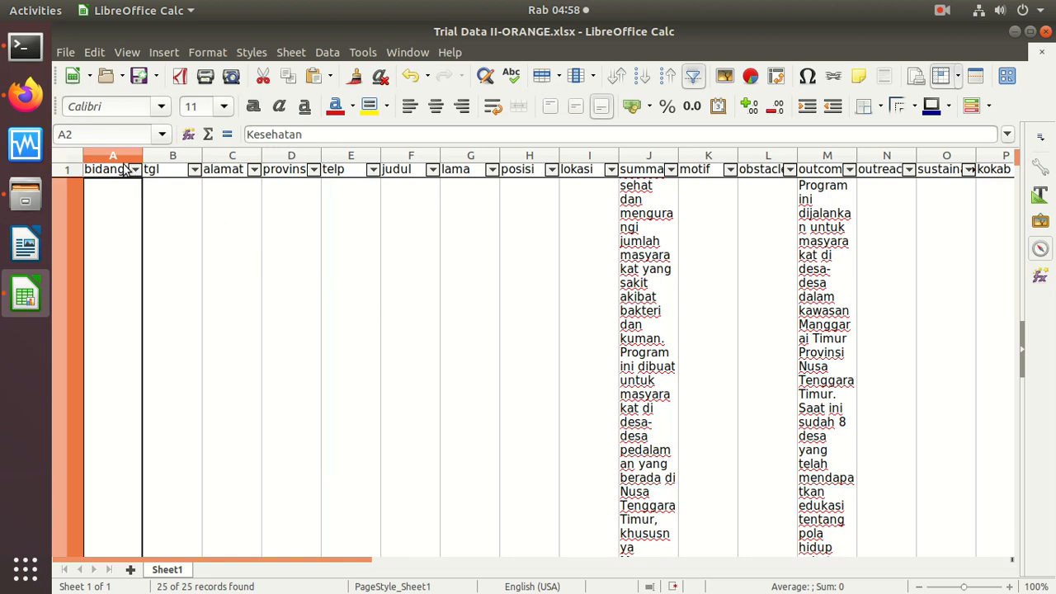
Delete the tgl, alamat, provinsi, telp, lama, posisi and lokasi columns, keeping judul
left_click(164, 156)
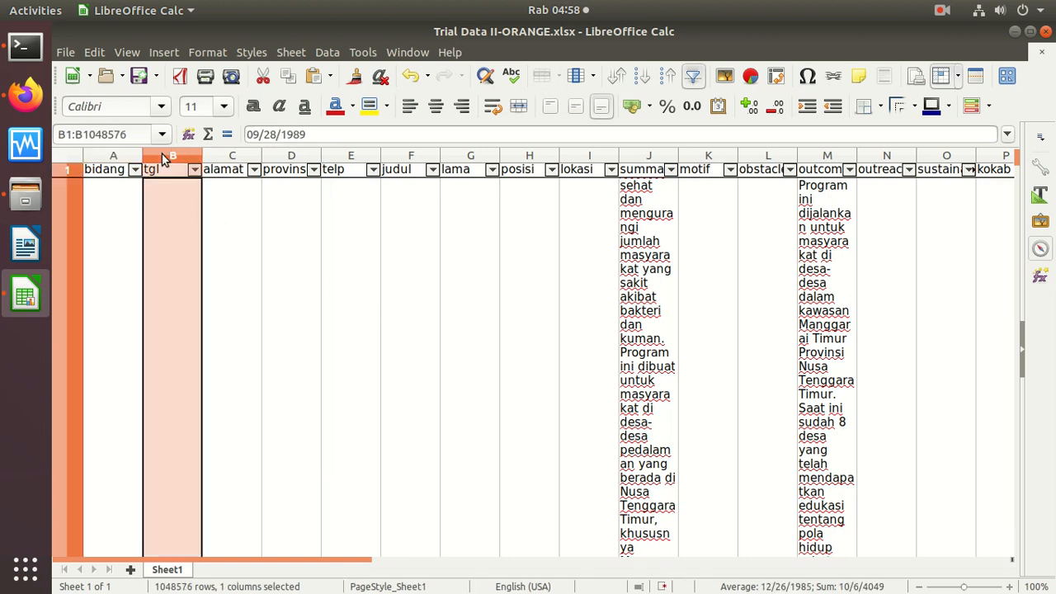
left_click_drag(217, 157, 371, 157)
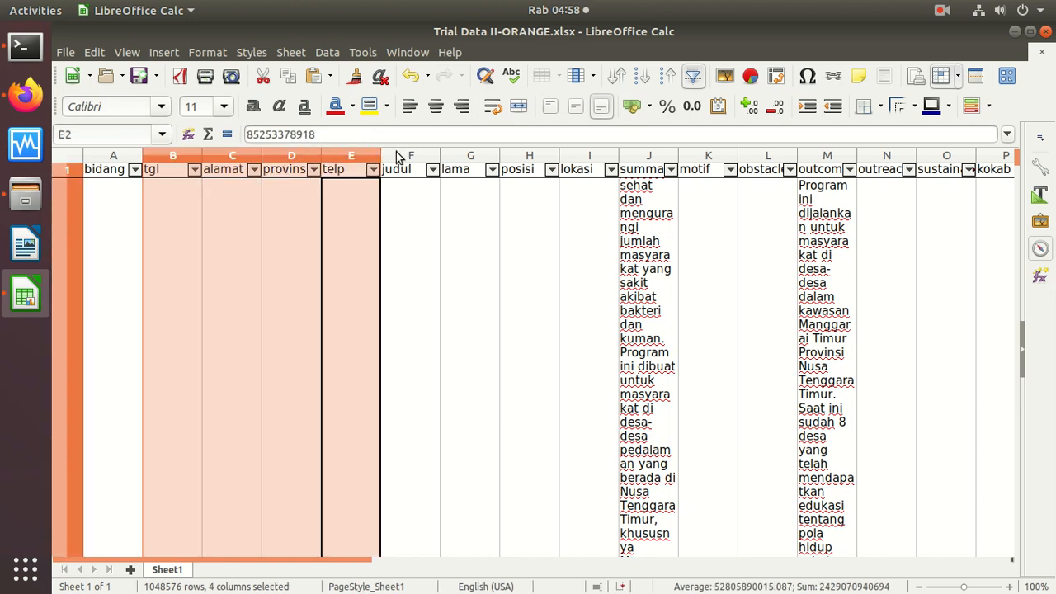
left_click(467, 156, "ctrl")
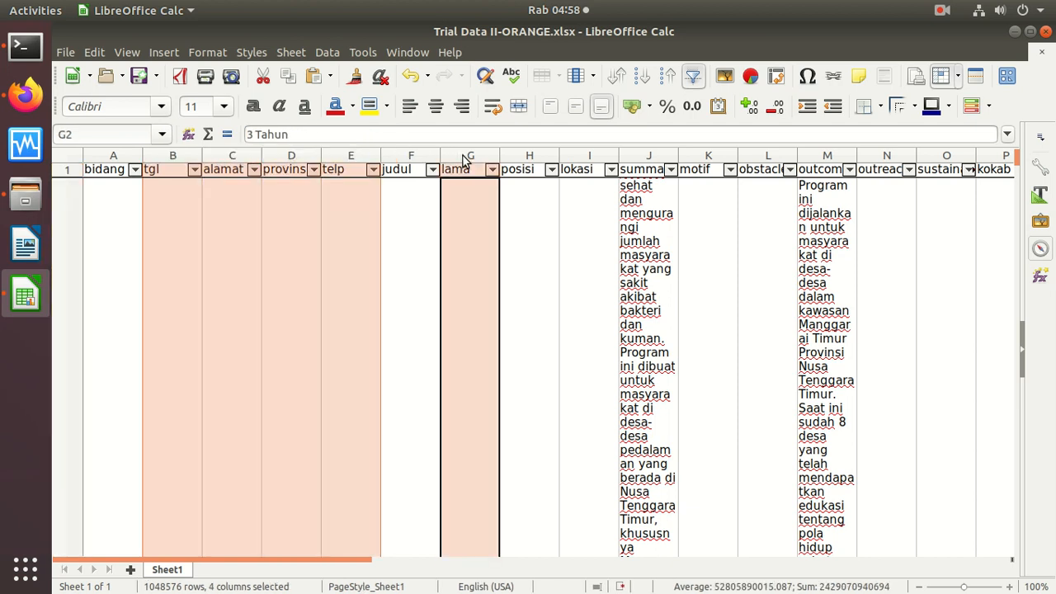
left_click(522, 156, "ctrl")
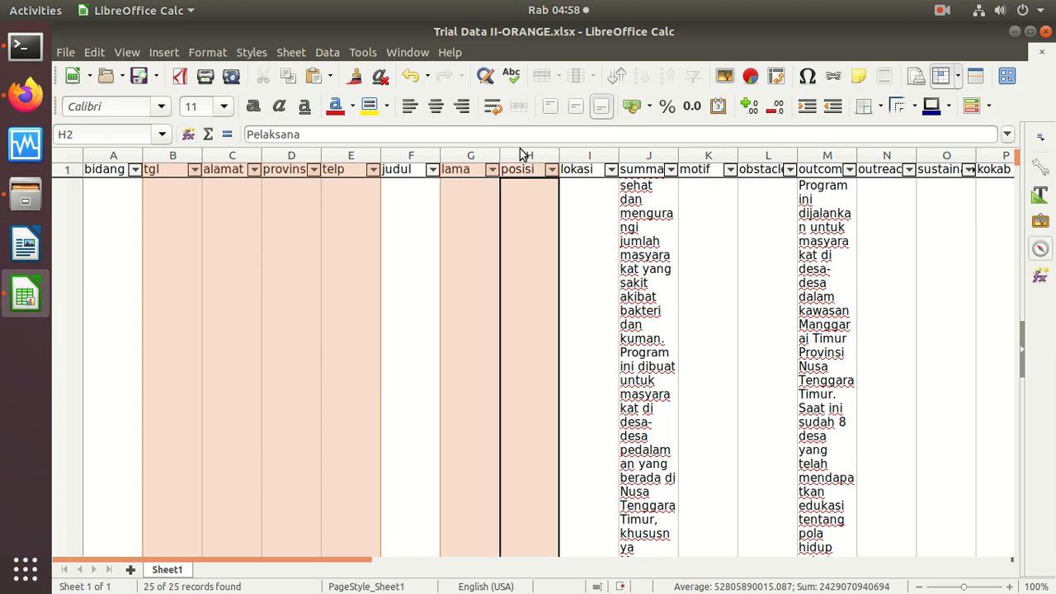
left_click(579, 158, "ctrl")
right_click(577, 157)
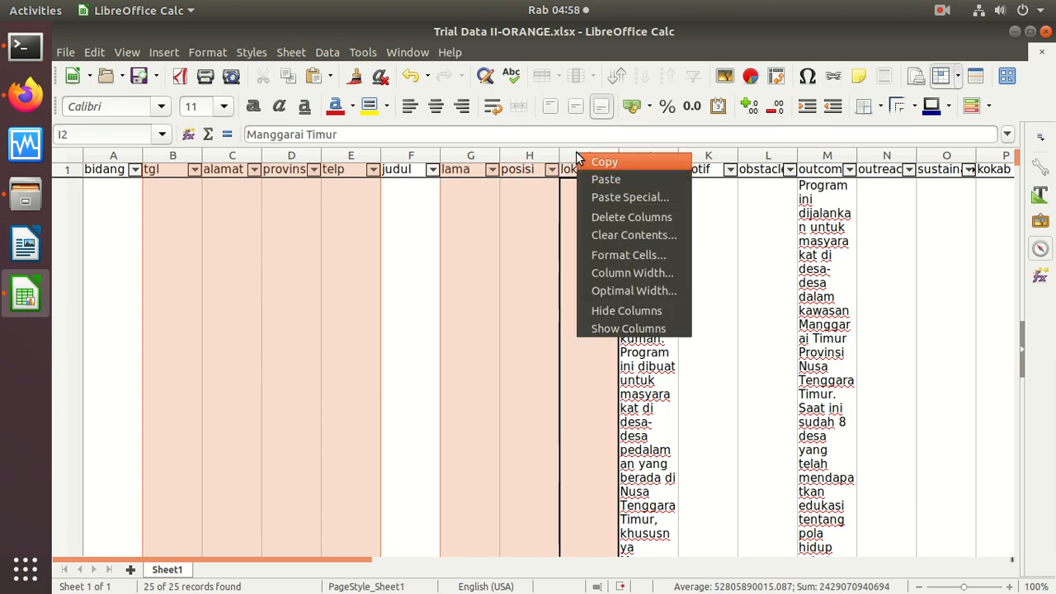
left_click(605, 217)
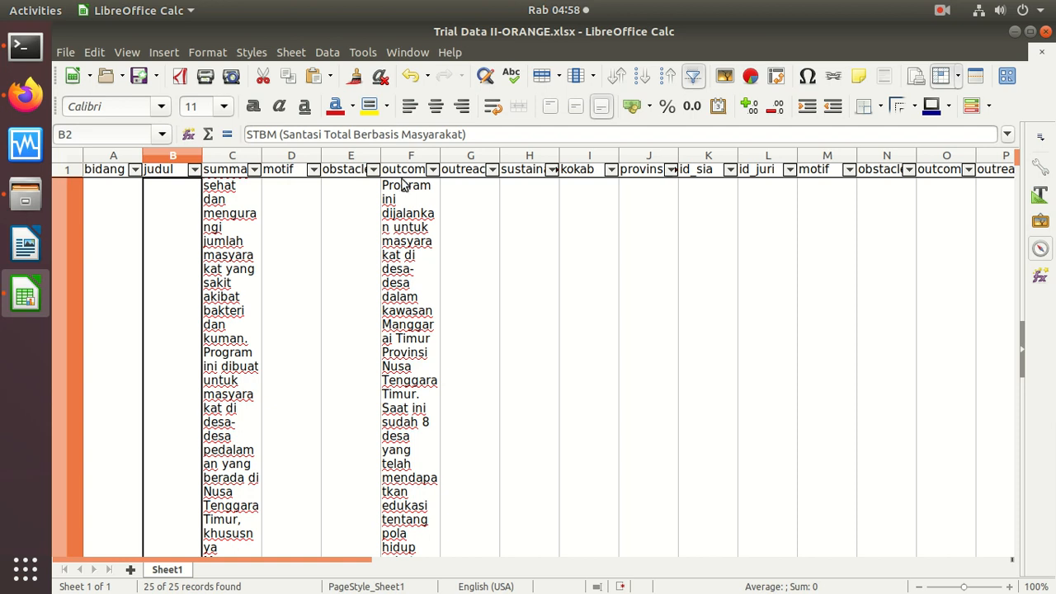
Delete the kokab, provinsi, id_sia and id_juri columns from Sheet1
left_click(585, 154)
left_click(636, 149, "shift")
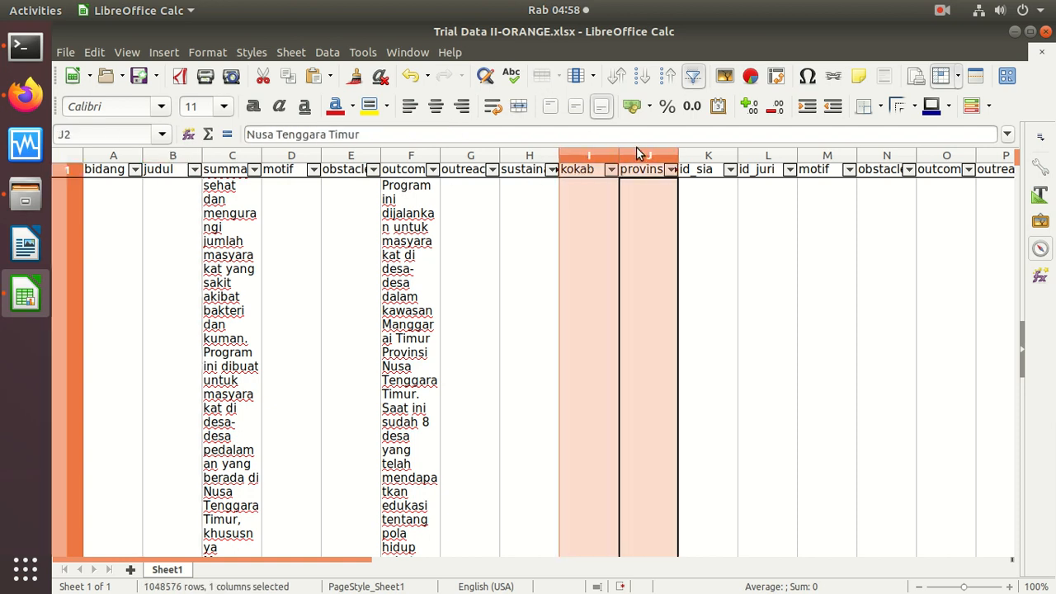
left_click(700, 155, "shift")
left_click(763, 155, "shift")
right_click(764, 155)
left_click(824, 270)
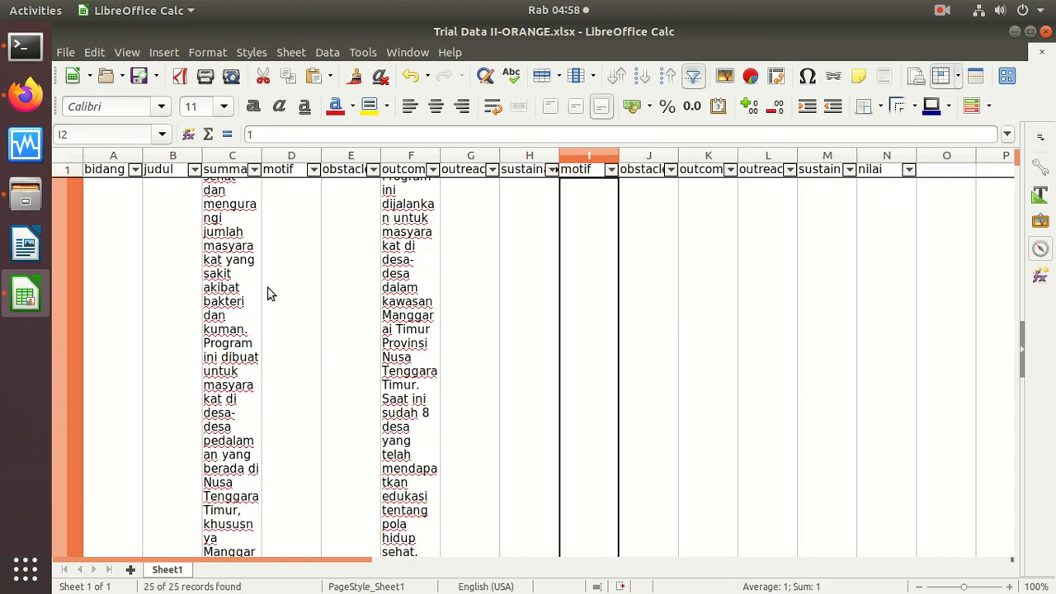
Delete the nilai column at the end of the table
left_click(903, 157)
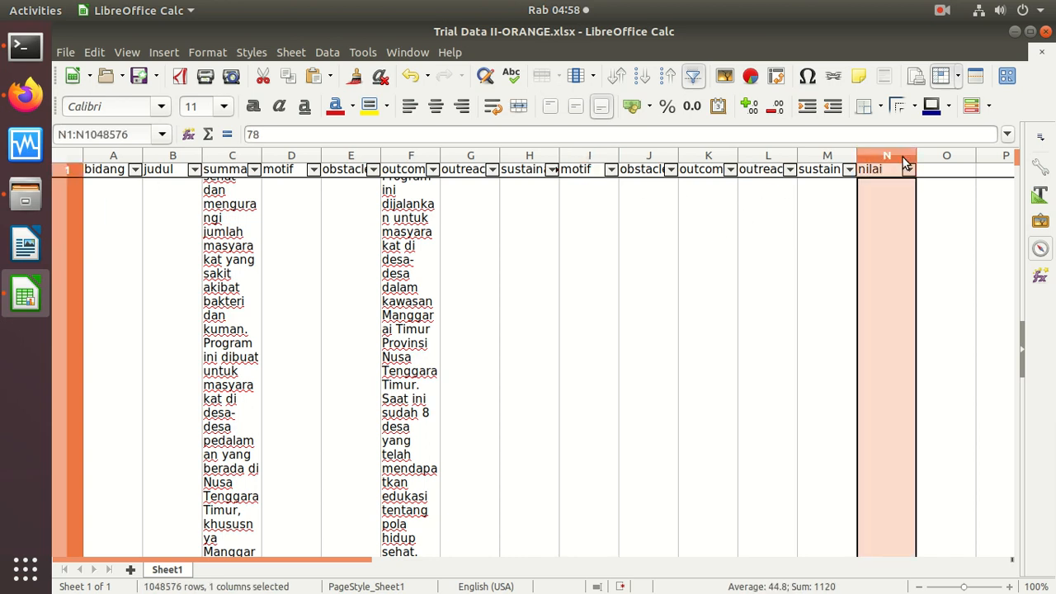
right_click(898, 156)
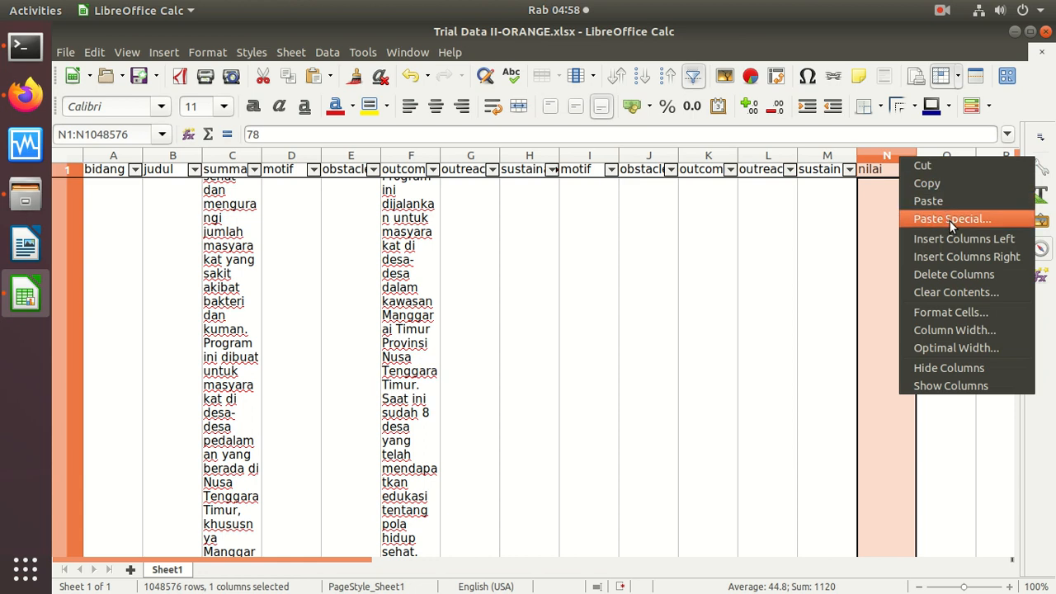
left_click(953, 275)
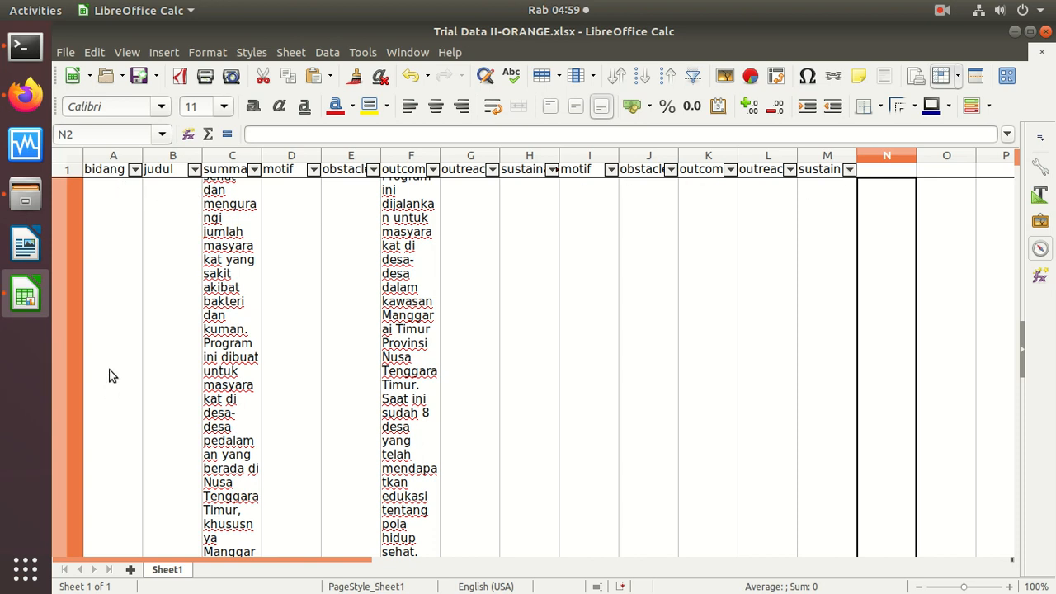
Prefix the bidang header in A1 with cD#, making it cD#bidang
left_click(118, 169)
left_click(308, 132)
key("Home")
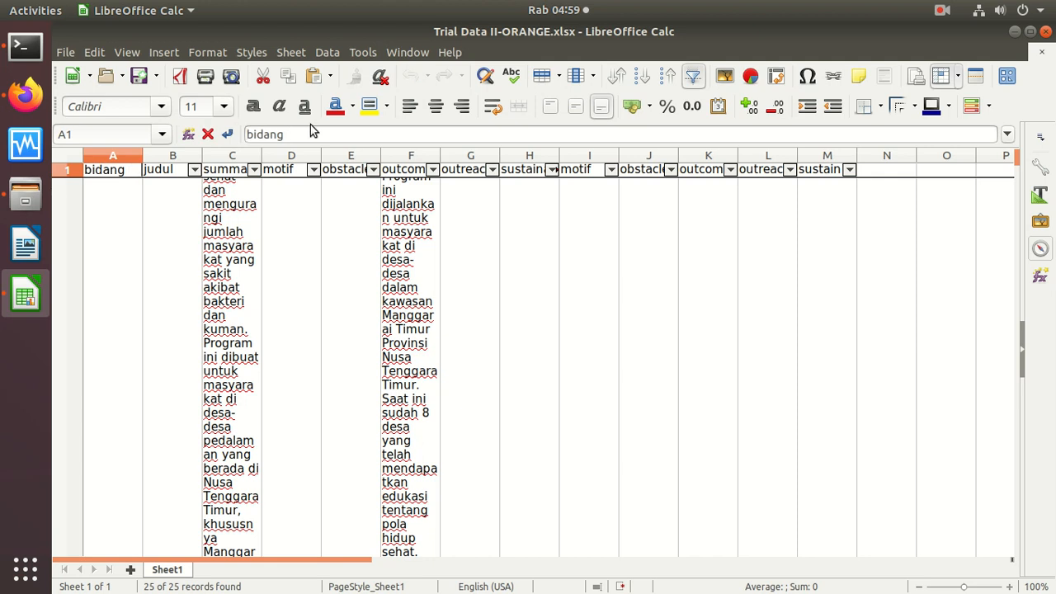
type("cD#")
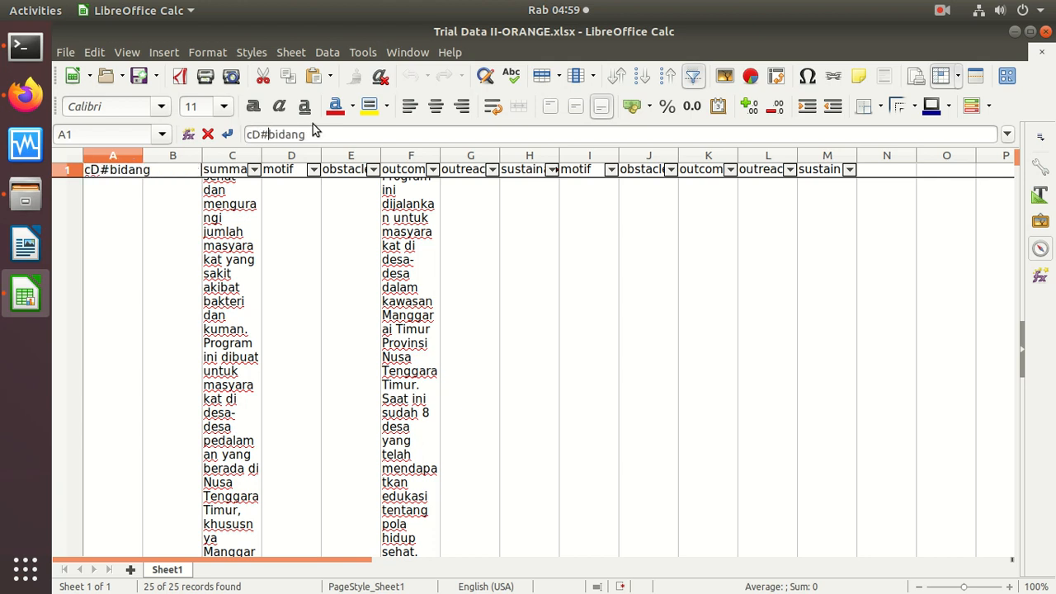
key("Return")
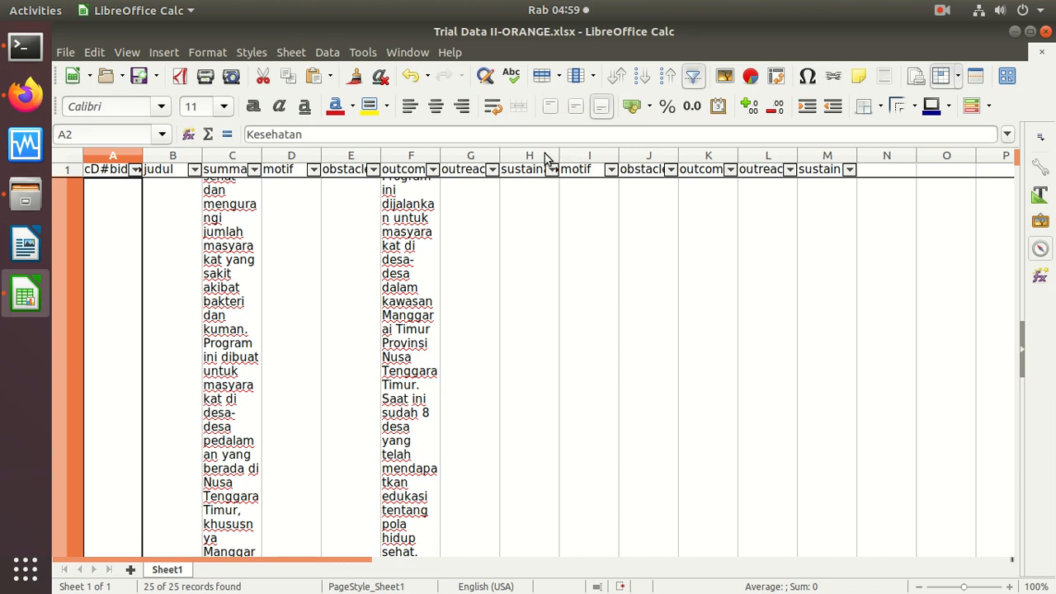
Prefix the second motif header, in I1, with cD#
left_click(585, 159)
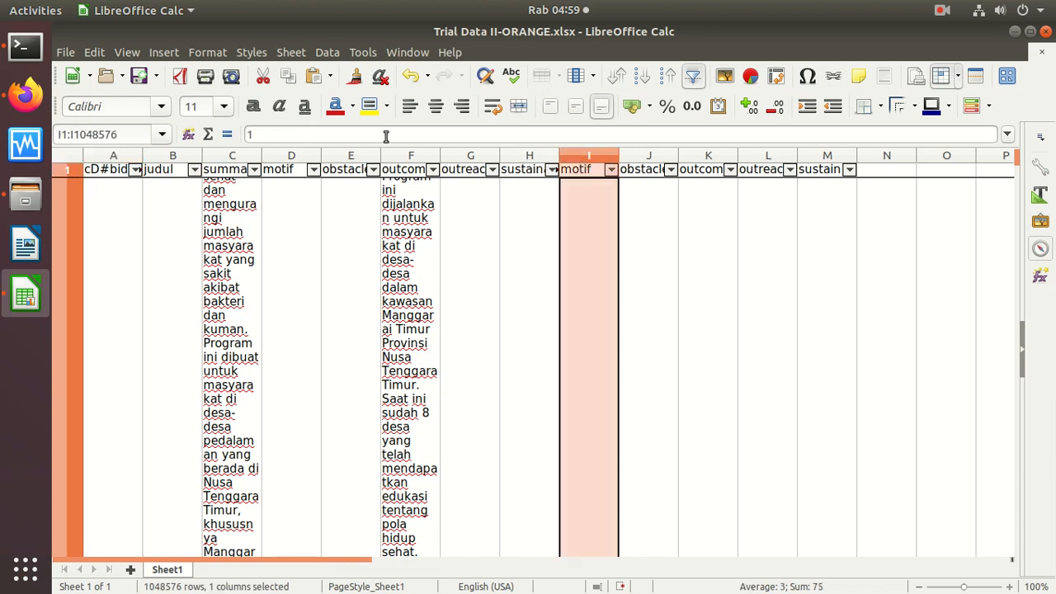
left_click(577, 170)
left_click(546, 172)
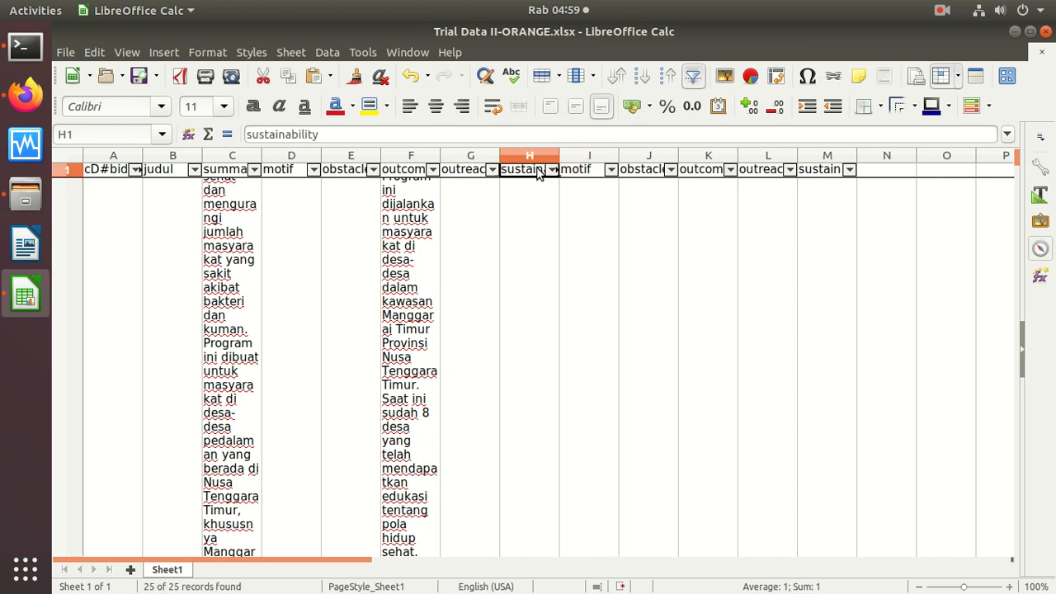
left_click(595, 171)
left_click(323, 134)
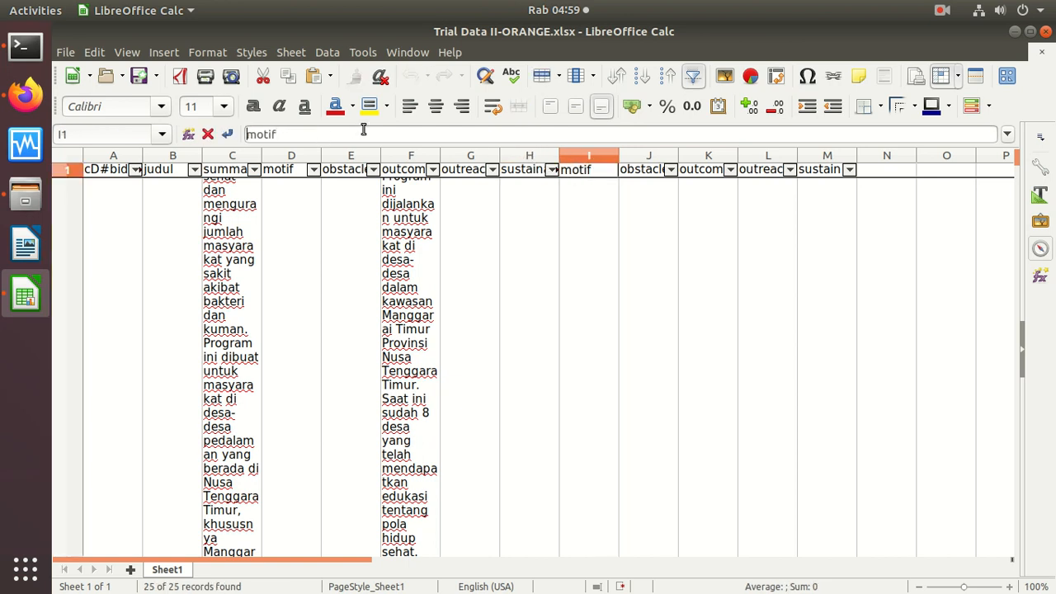
type("cD#")
key("Return")
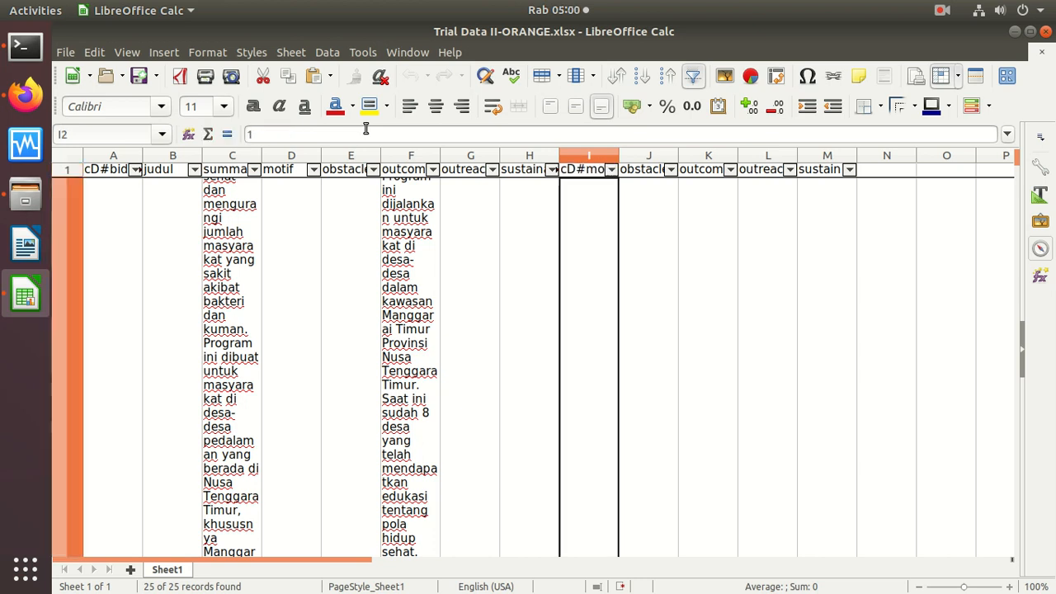
Add the cD# prefix to the obstacle header in J1 and the outcome header in K1
left_click(659, 174)
left_click(341, 135)
type("cD#")
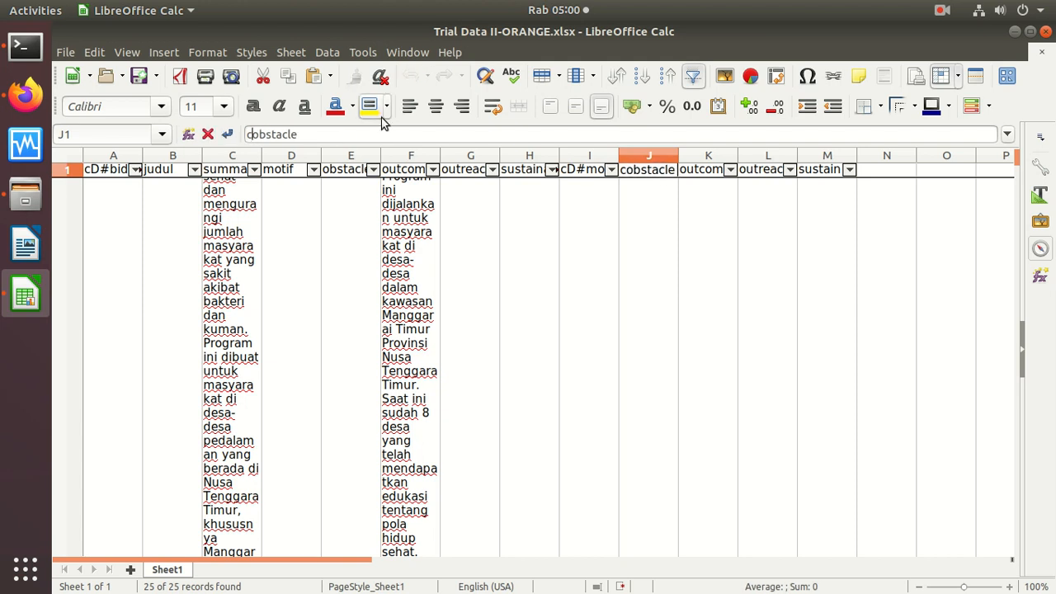
key("Return")
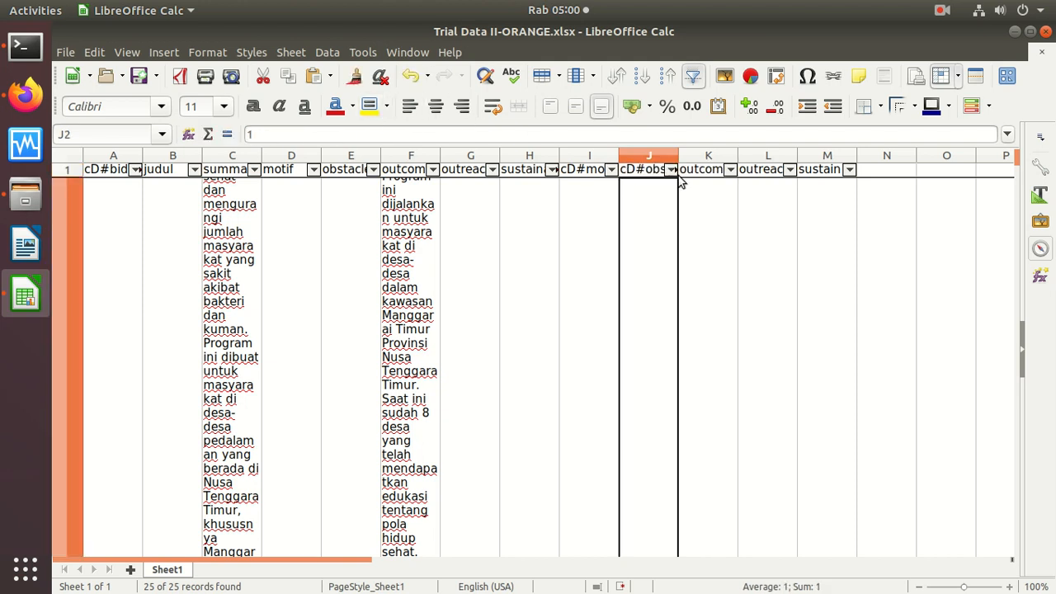
left_click(695, 173)
left_click(313, 135)
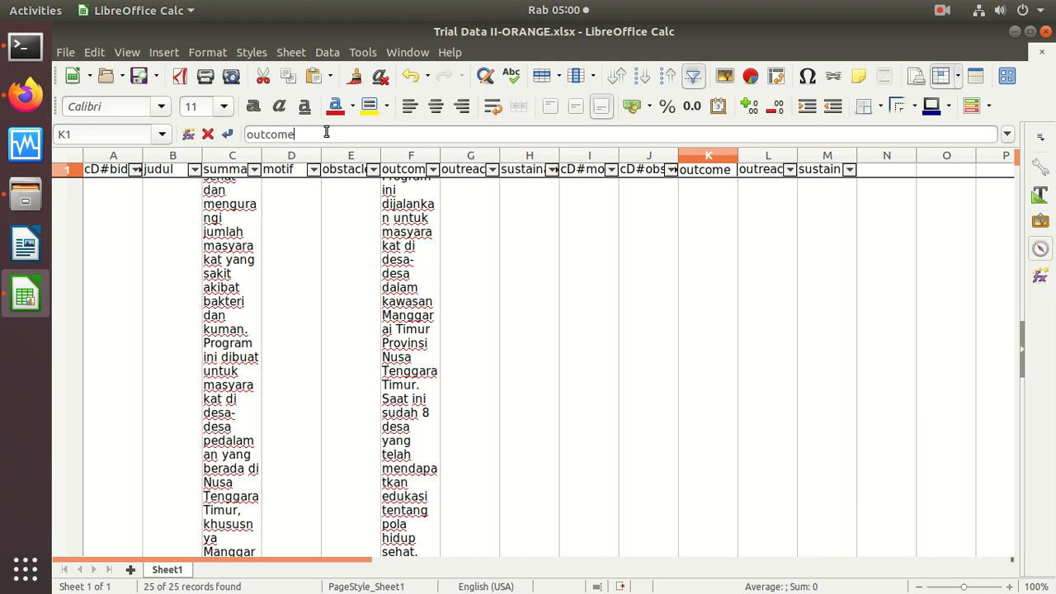
type("cD#")
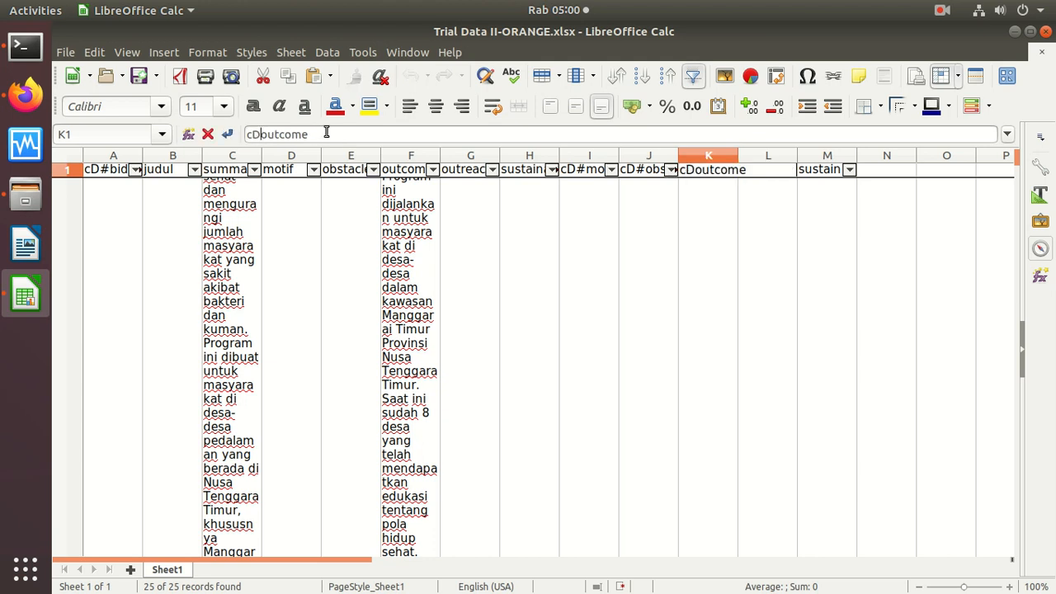
key("Return")
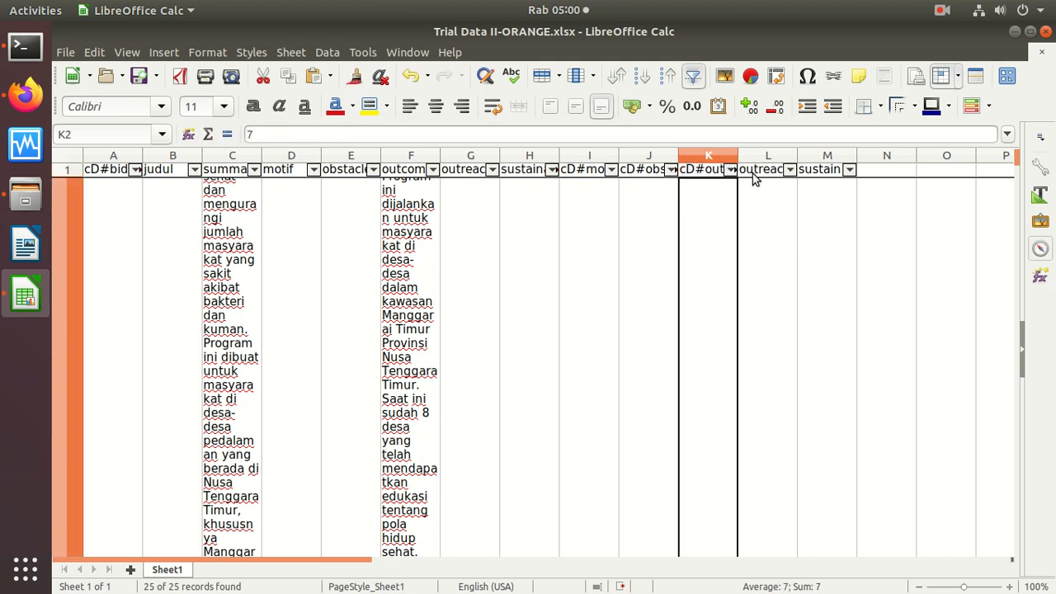
Add the cD# prefix to the outreach header in L1 and the sustain header in M1
left_click(757, 175)
left_click(343, 134)
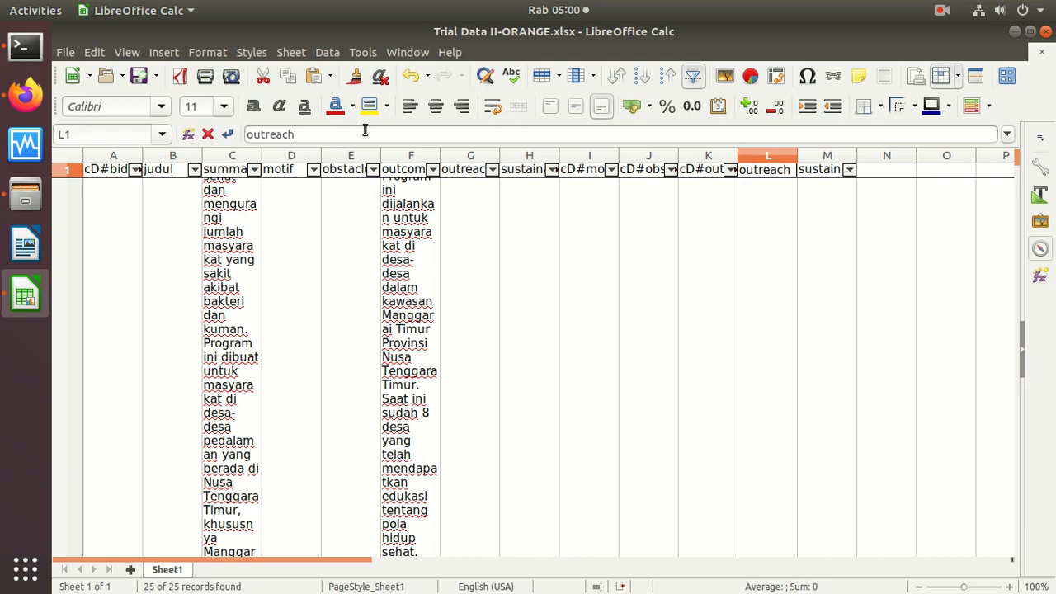
type("cD#")
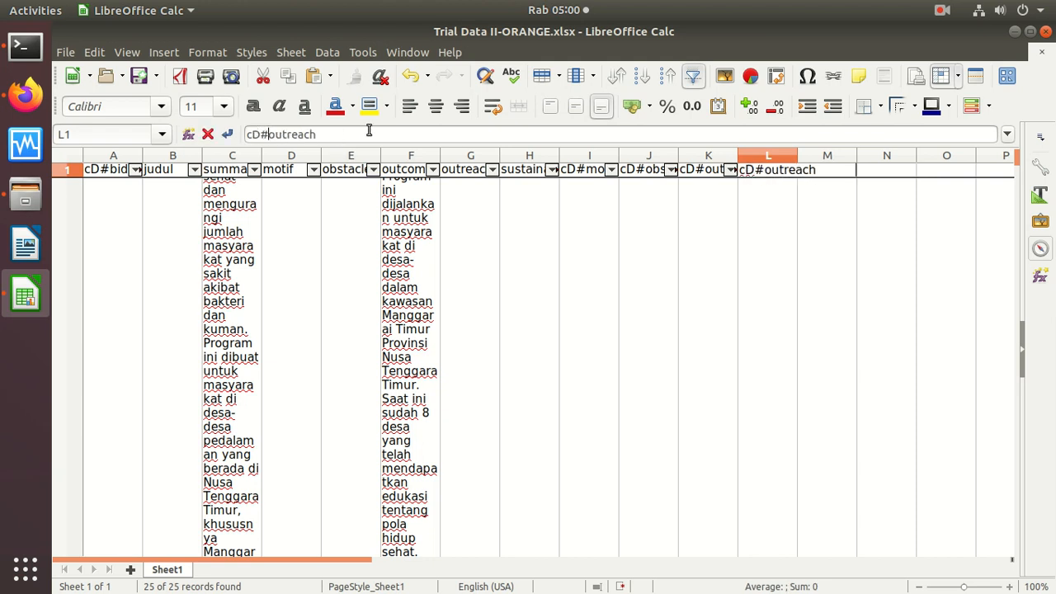
key("Return")
left_click(825, 173)
left_click(472, 135)
type("cD#")
key("Return")
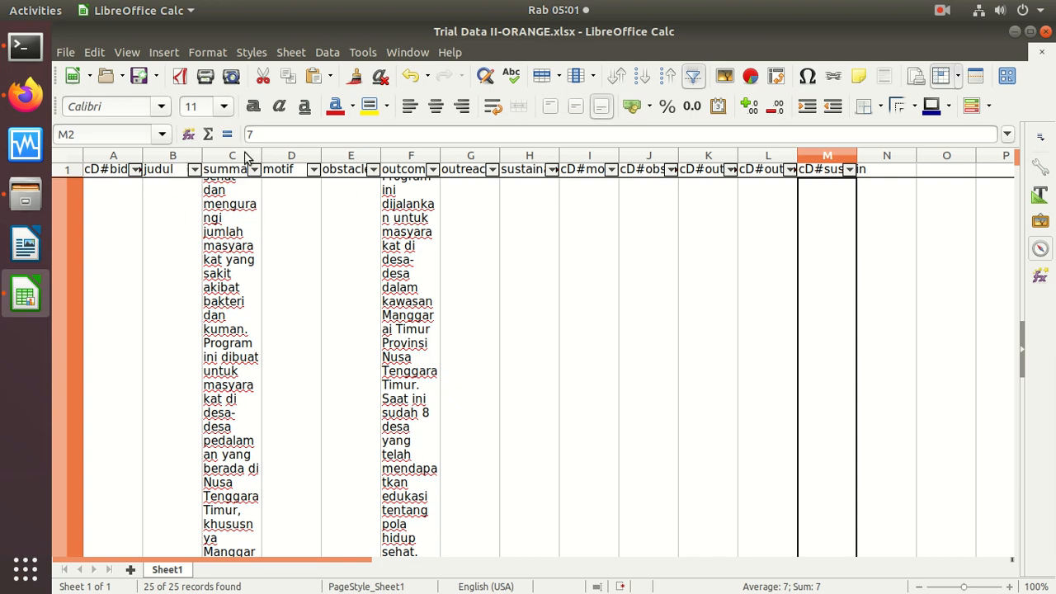
Format columns B to H, from judul through sustainability, with the Text number category
left_click(171, 158)
left_click(231, 157, "ctrl")
left_click(297, 159, "ctrl")
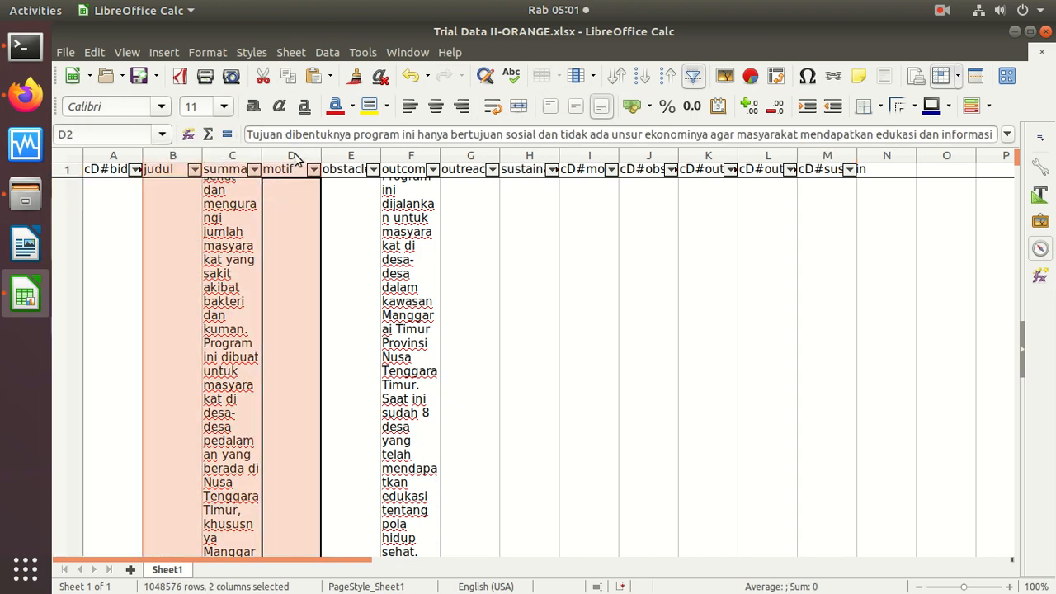
left_click(355, 157, "ctrl")
left_click(417, 157, "ctrl")
left_click(472, 158, "ctrl")
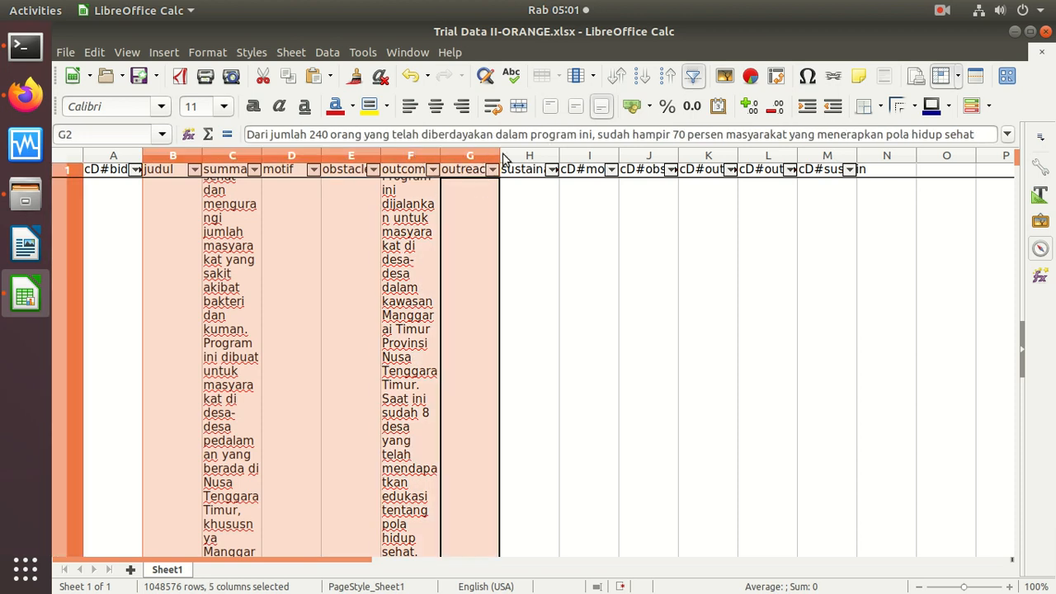
left_click(515, 156, "ctrl")
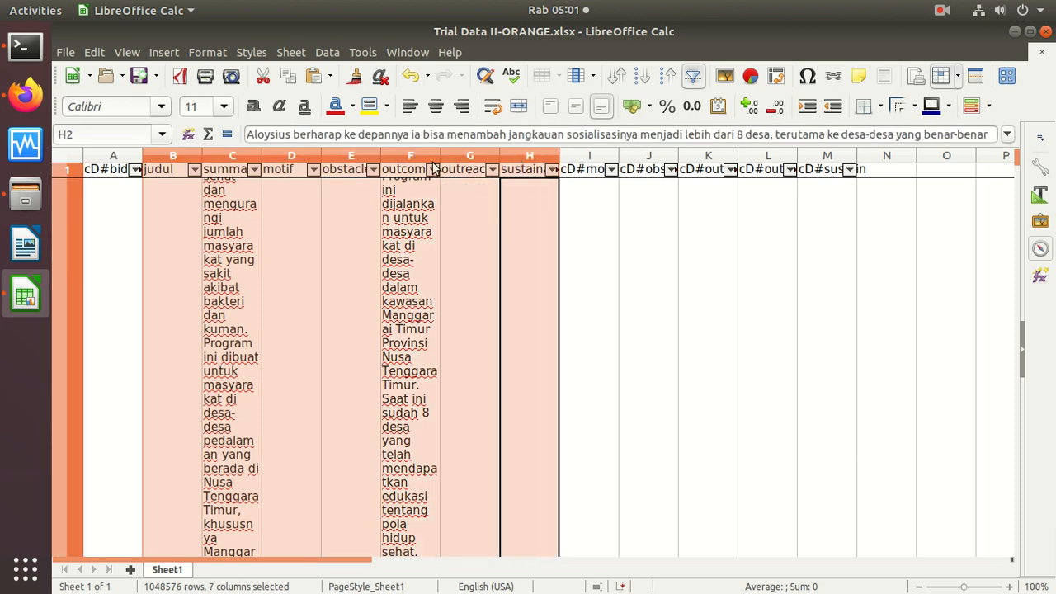
left_click(191, 55)
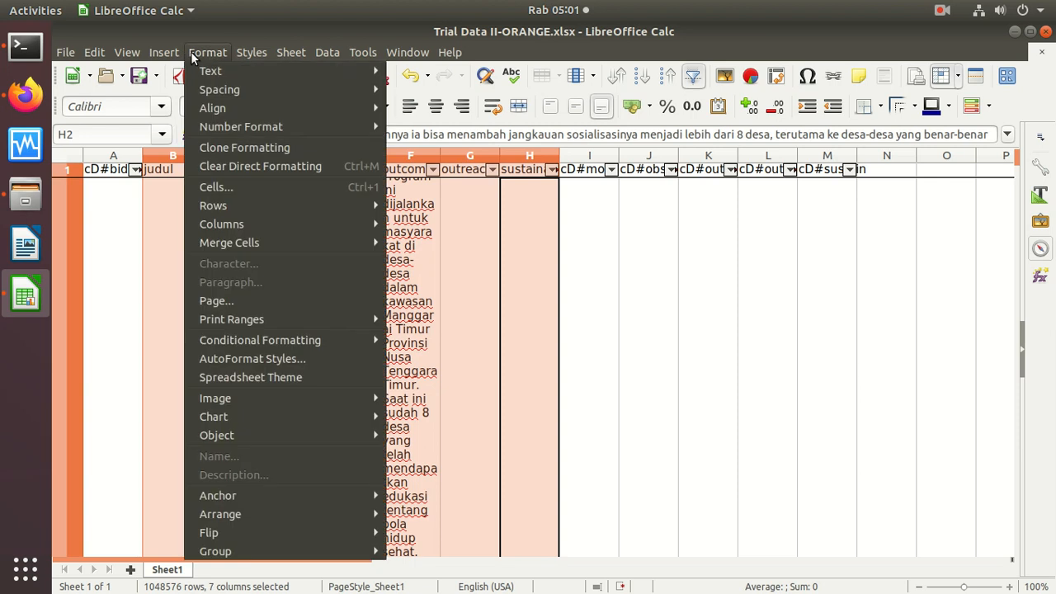
left_click(413, 164)
right_click(394, 162)
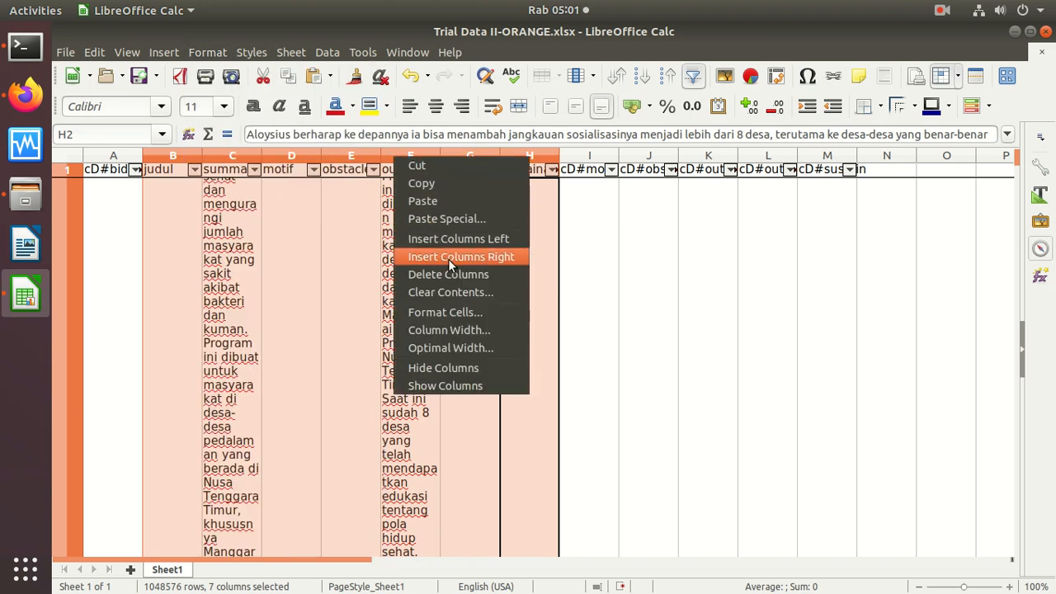
left_click(455, 313)
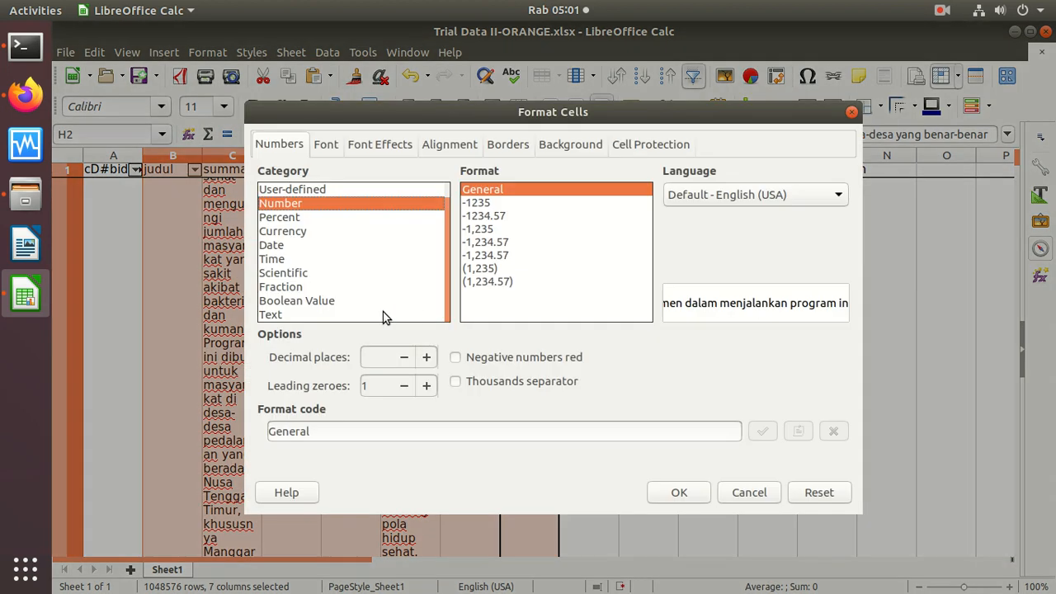
left_click(302, 315)
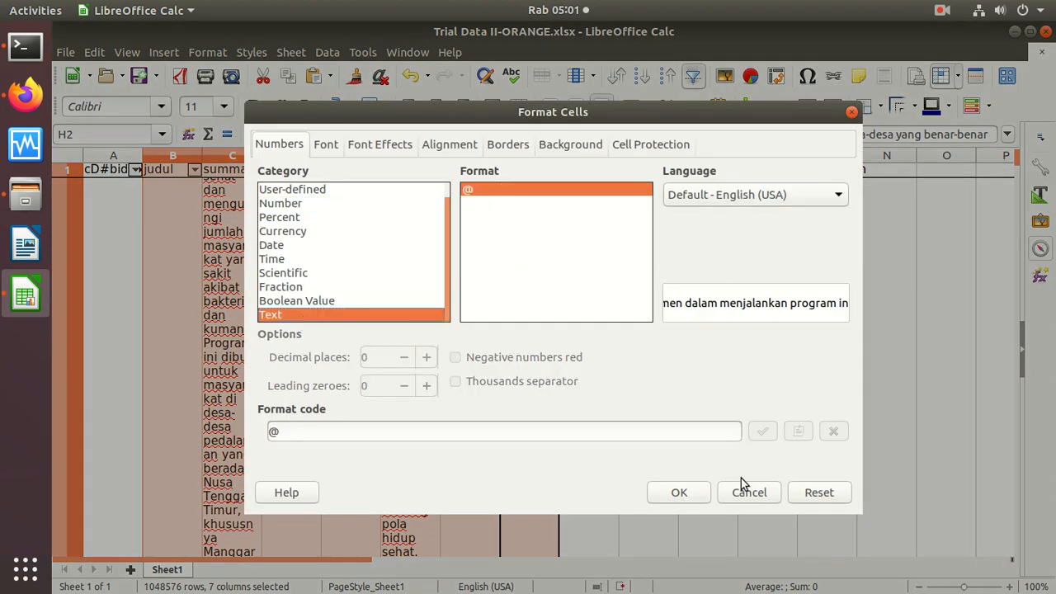
left_click(678, 492)
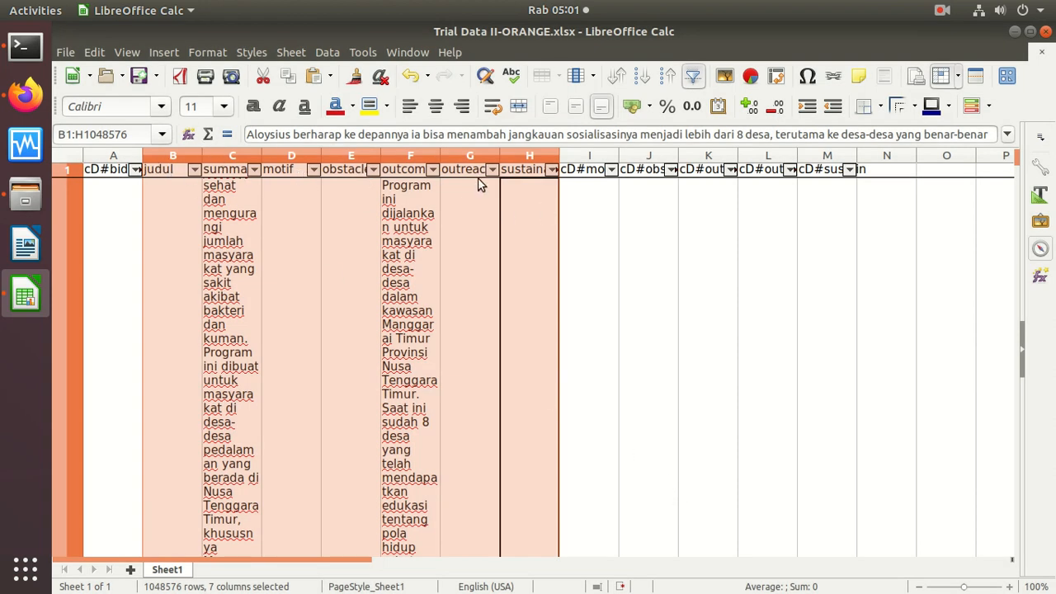
Insert seven blank columns between the cD#bidang and judul columns
right_click(327, 159)
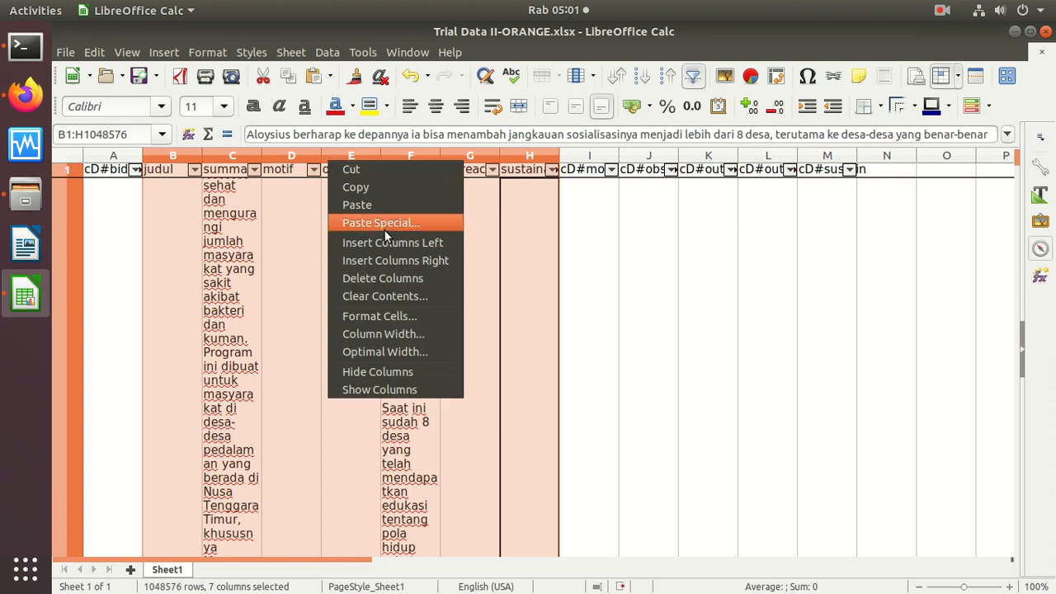
key("Escape")
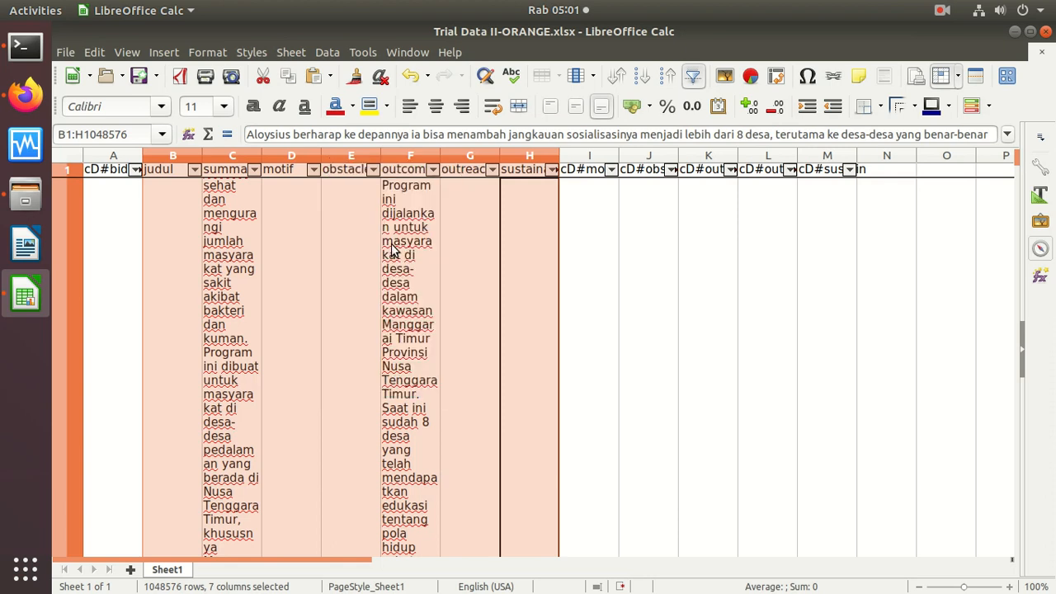
left_click(169, 195)
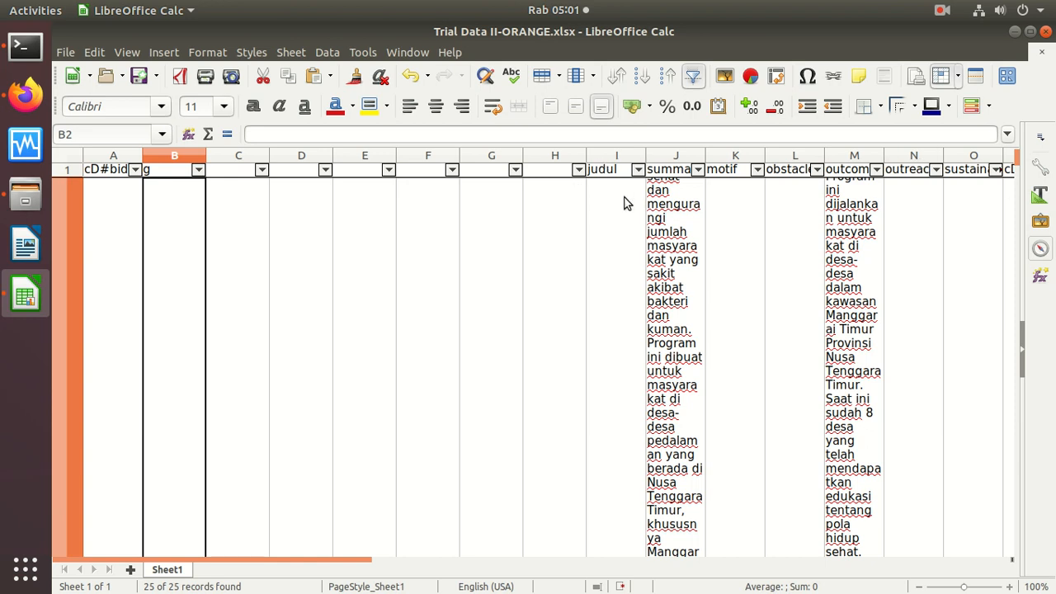
Replace the header of the first blank column, in B1, with TEXT
left_click(169, 171)
key("BackSpace")
type("C")
key("BackSpace")
type("TYE")
key("BackSpace")
key("BackSpace")
type("EXT")
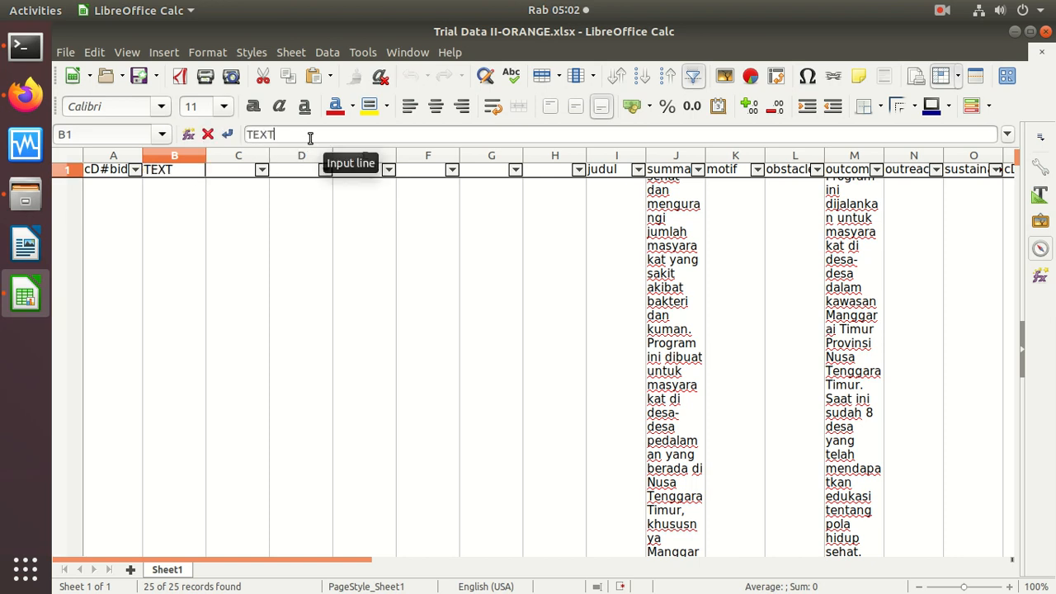
left_click(188, 207)
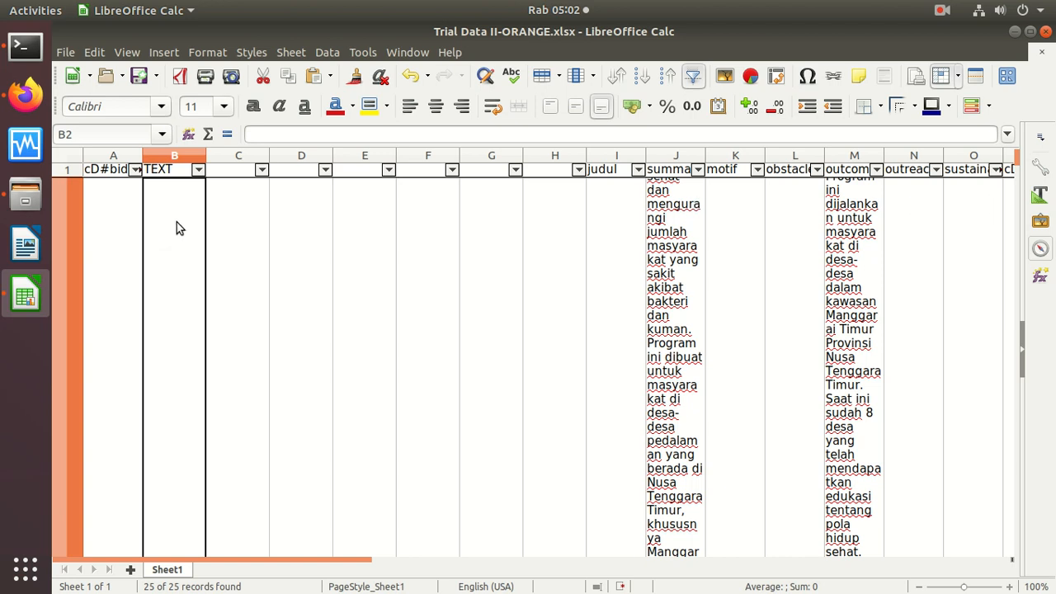
Change the header in B1 to CONTENT
left_click(159, 170)
left_click(326, 135)
key("BackSpace")
key("BackSpace")
key("BackSpace")
key("BackSpace")
type("CONTENT")
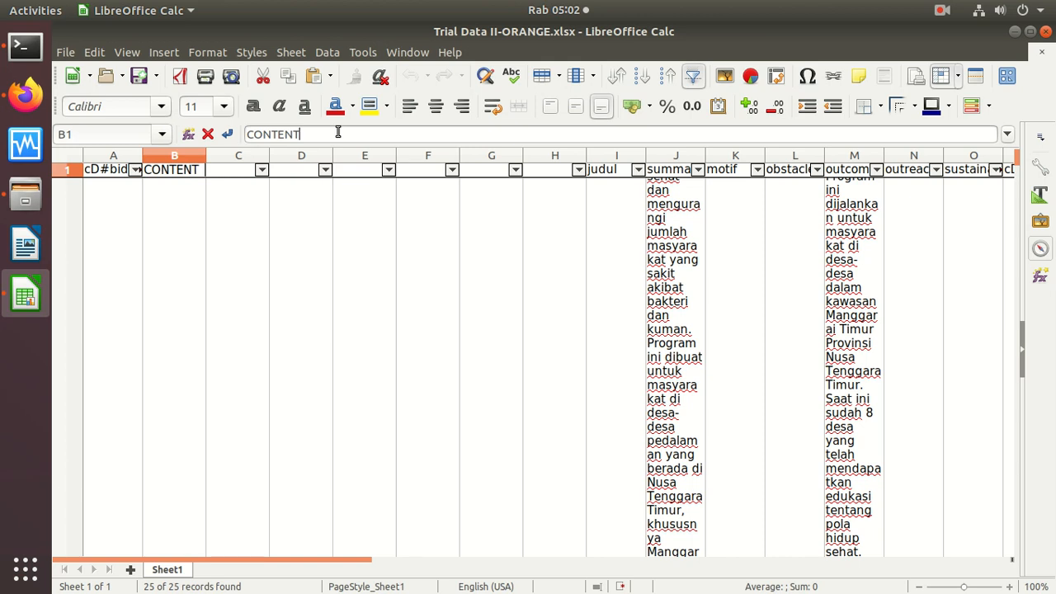
key("Return")
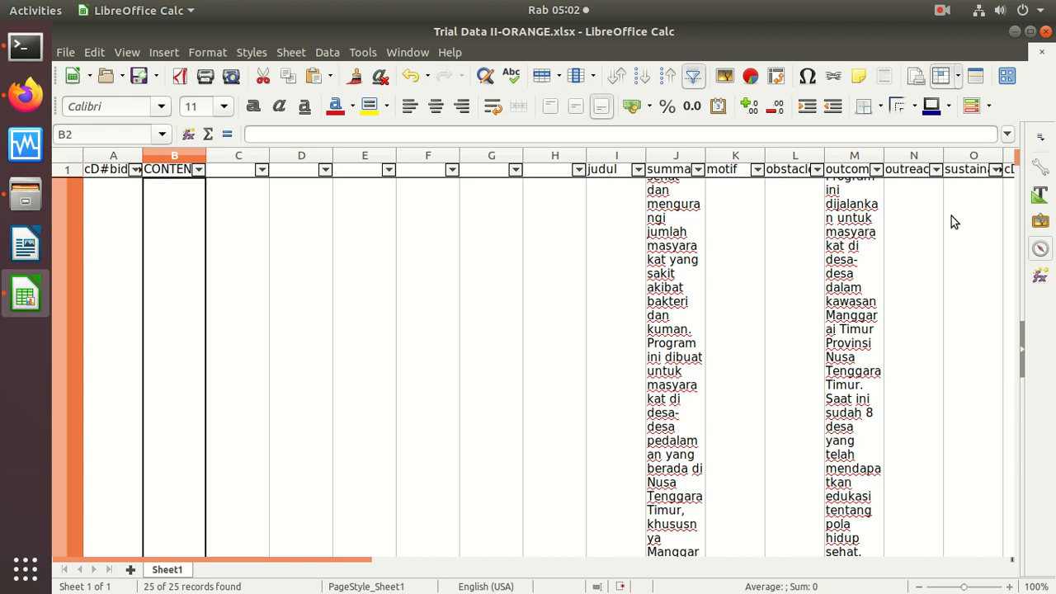
Begin a CONCATENATE formula in B2, the first cell below the CONTENT header
left_click(252, 156)
left_click(178, 190)
left_click(275, 135)
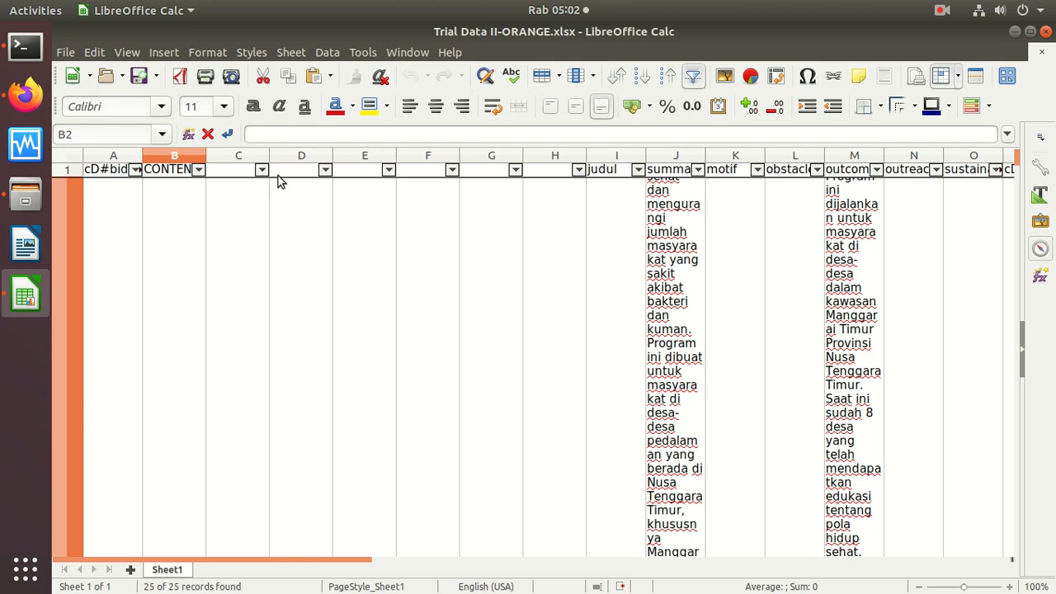
type("=")
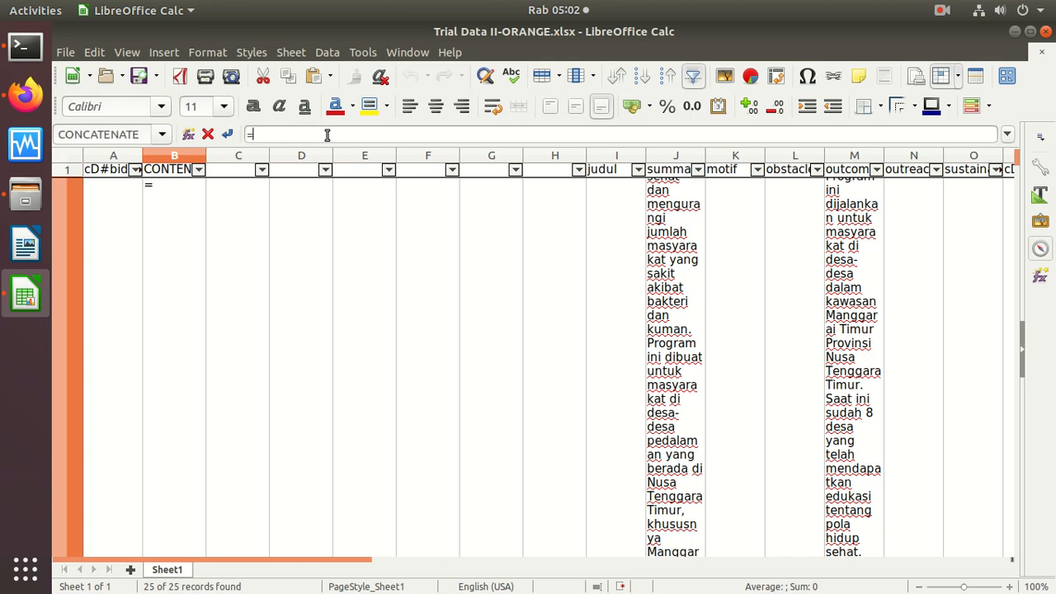
type("CONC")
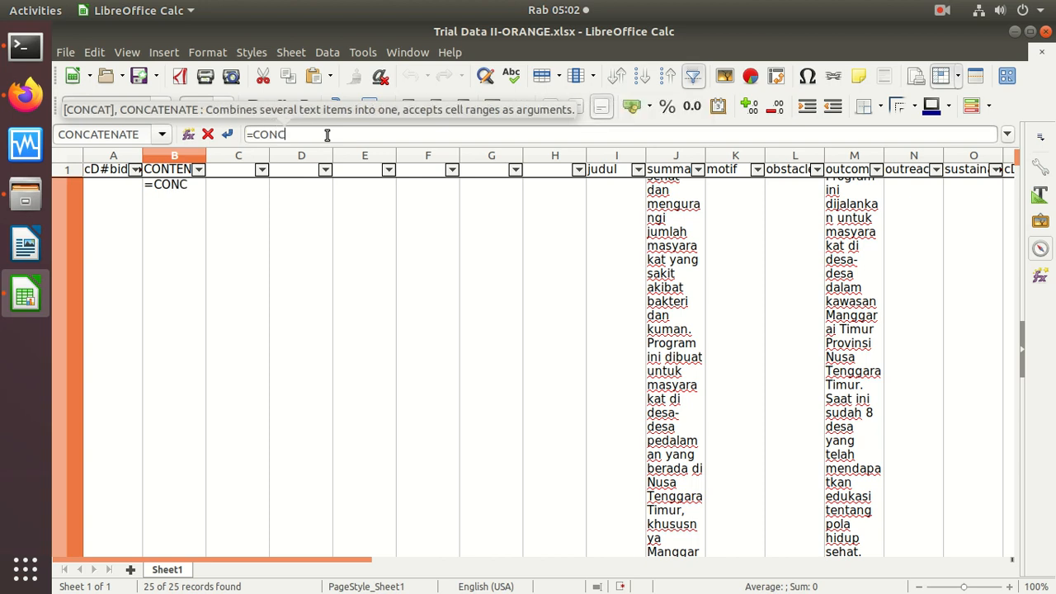
type("ATE")
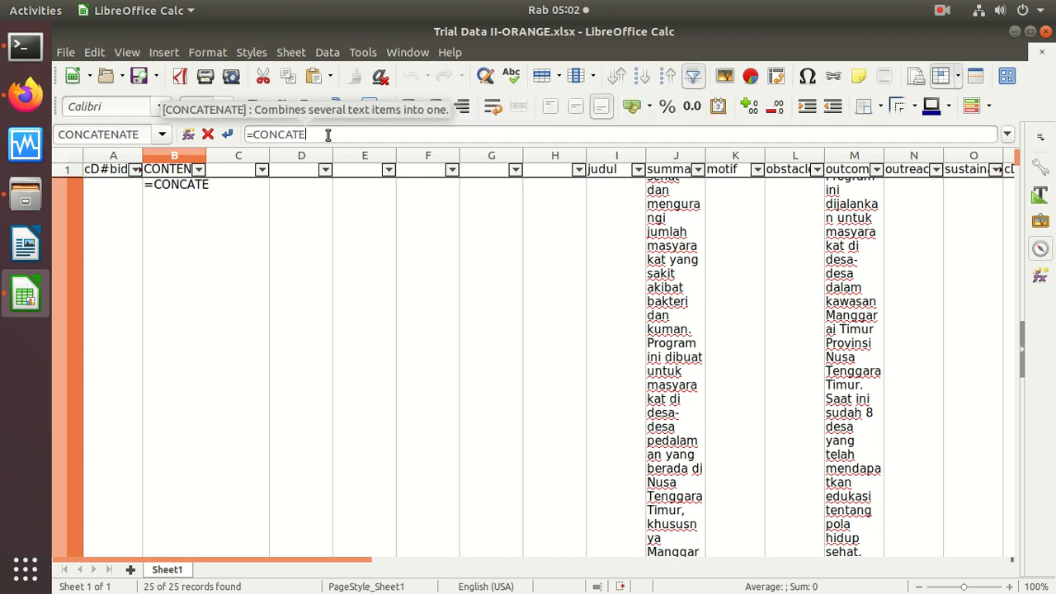
type("NA")
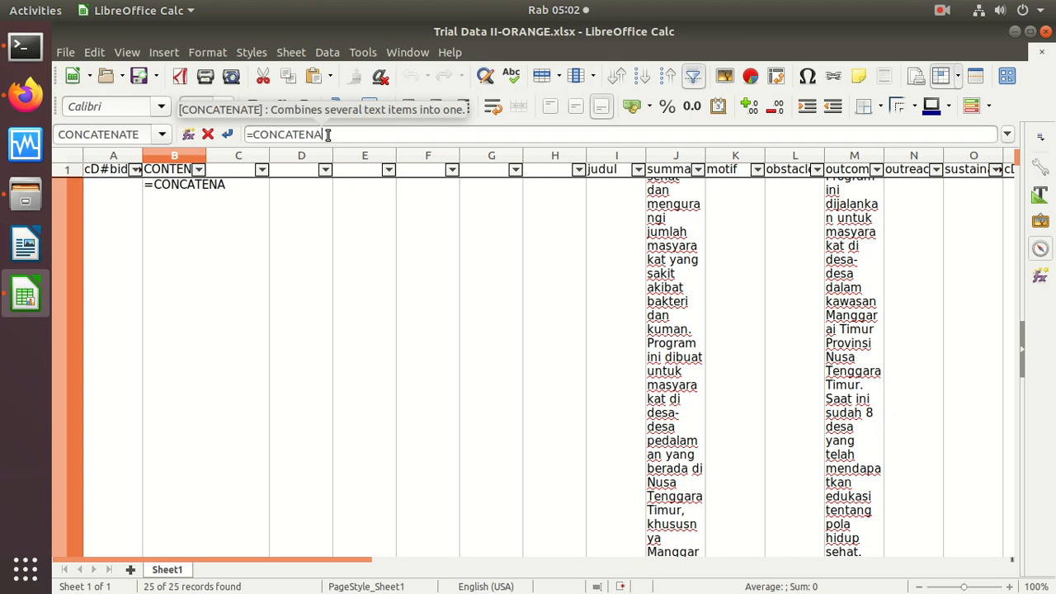
type("TE(")
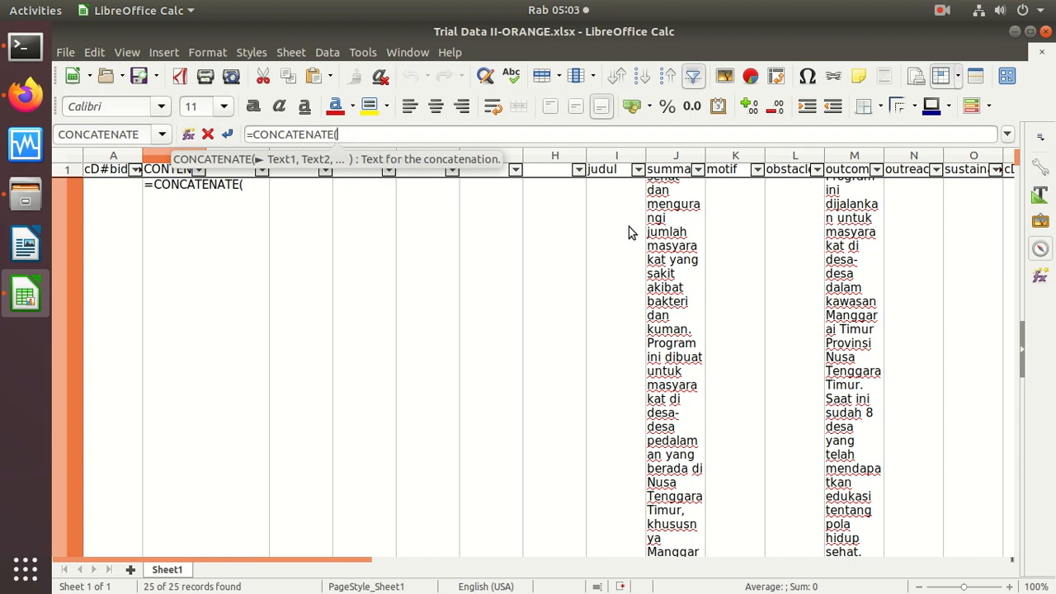
Add the judul through sustainability cells, I2 to O2, as separate arguments of B2's CONCATENATE formula and enter it
left_click(611, 207)
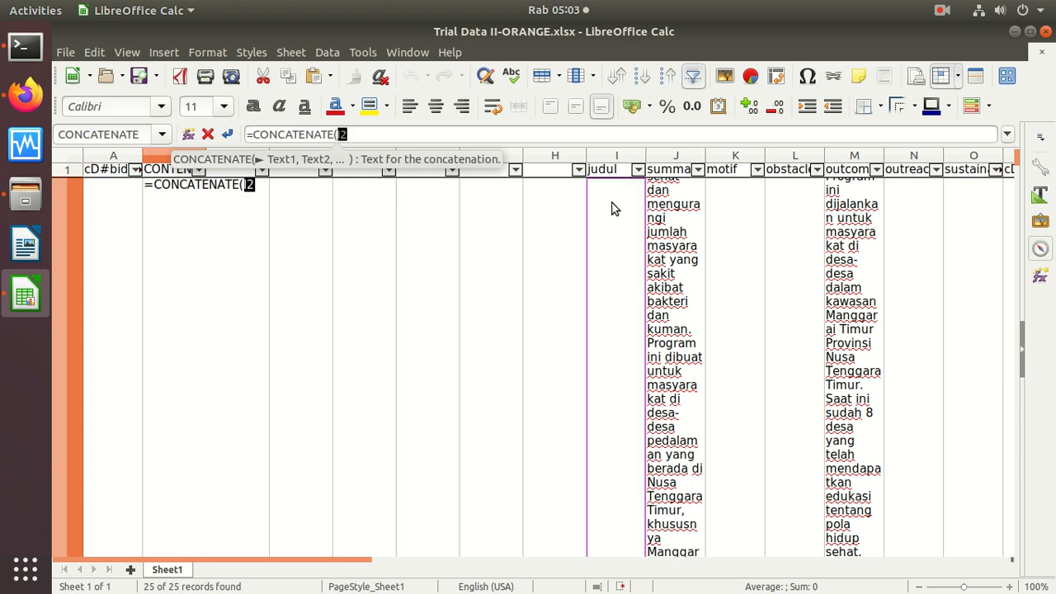
type(",")
left_click(664, 210)
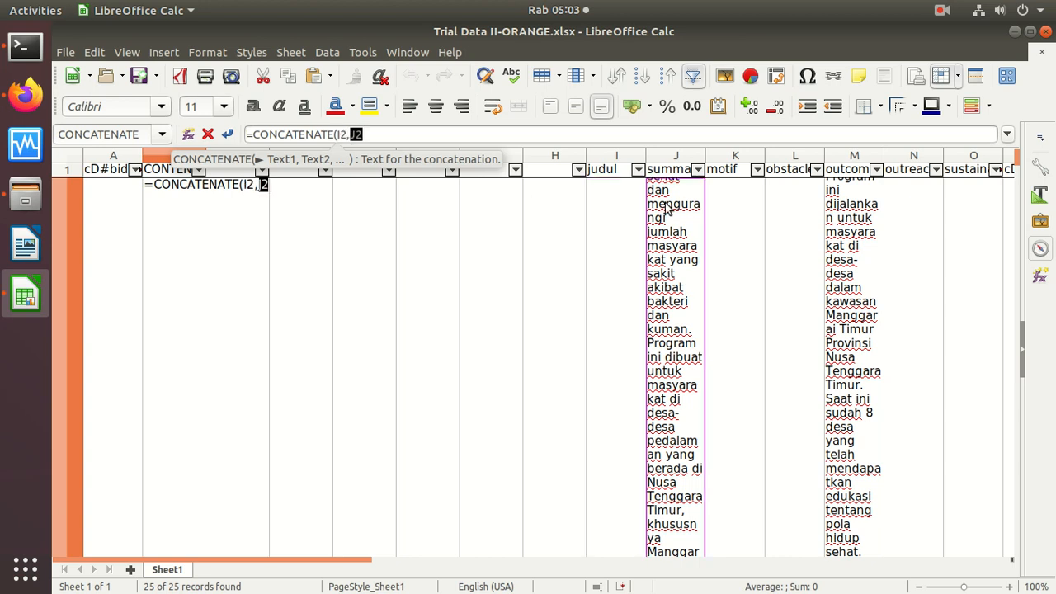
type(",")
left_click(715, 214)
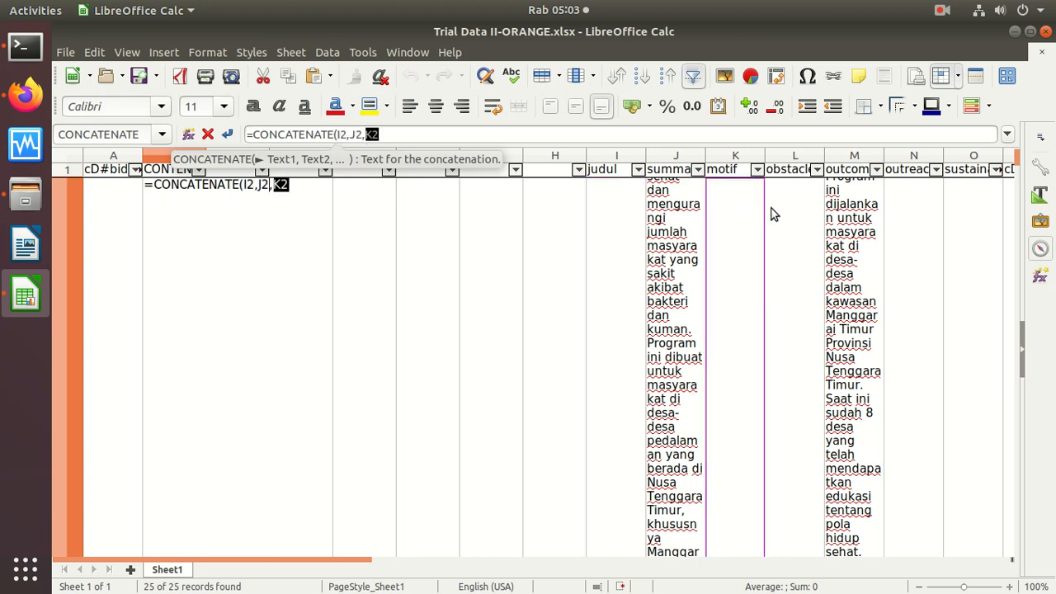
type(",")
left_click(774, 214)
type(",")
left_click(834, 217)
type(",")
left_click(901, 217)
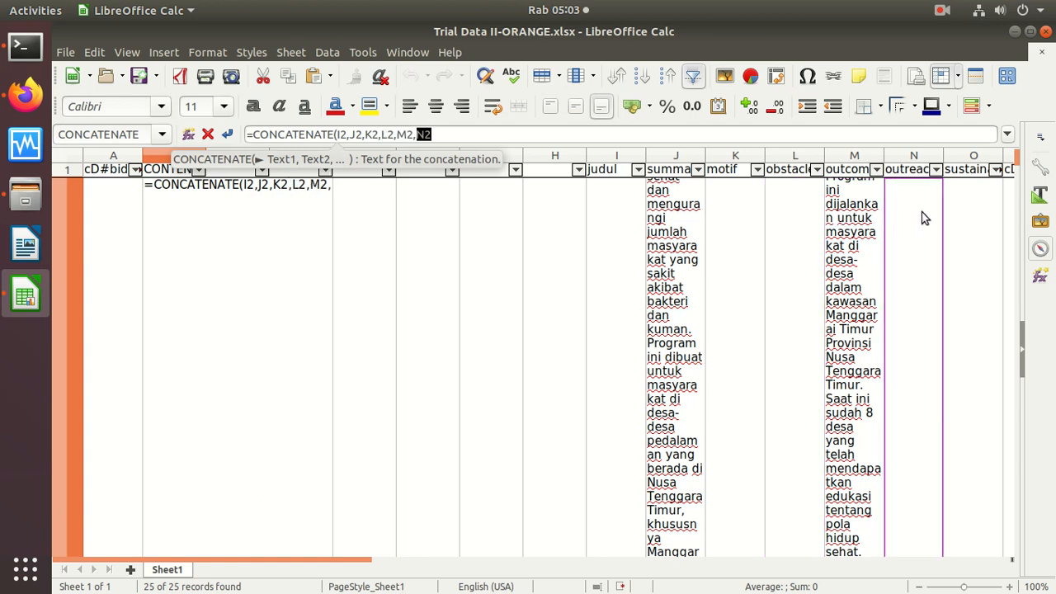
type(",")
left_click(960, 212)
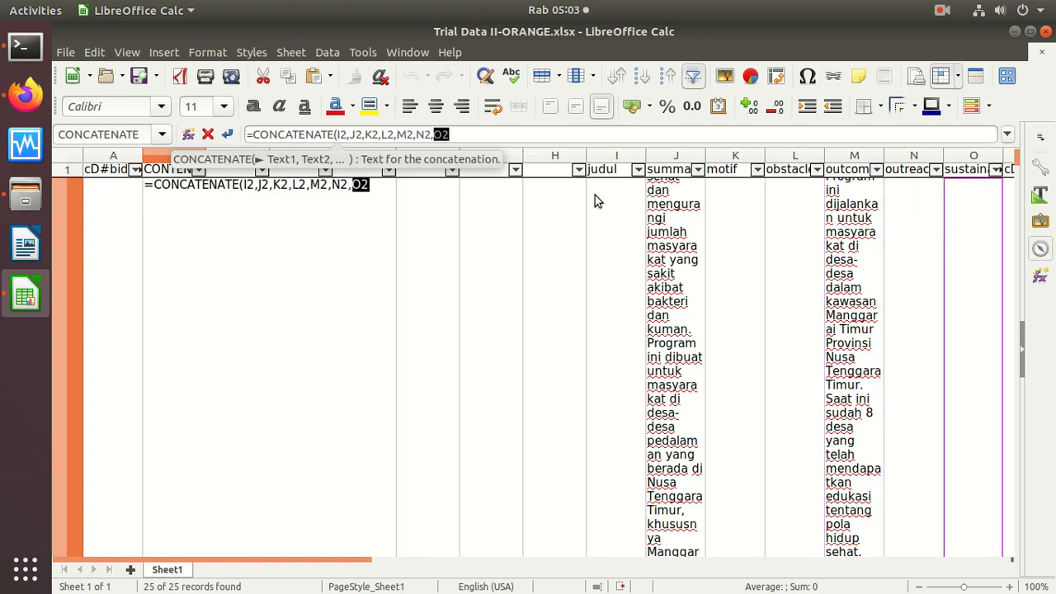
left_click(533, 134)
key("Return")
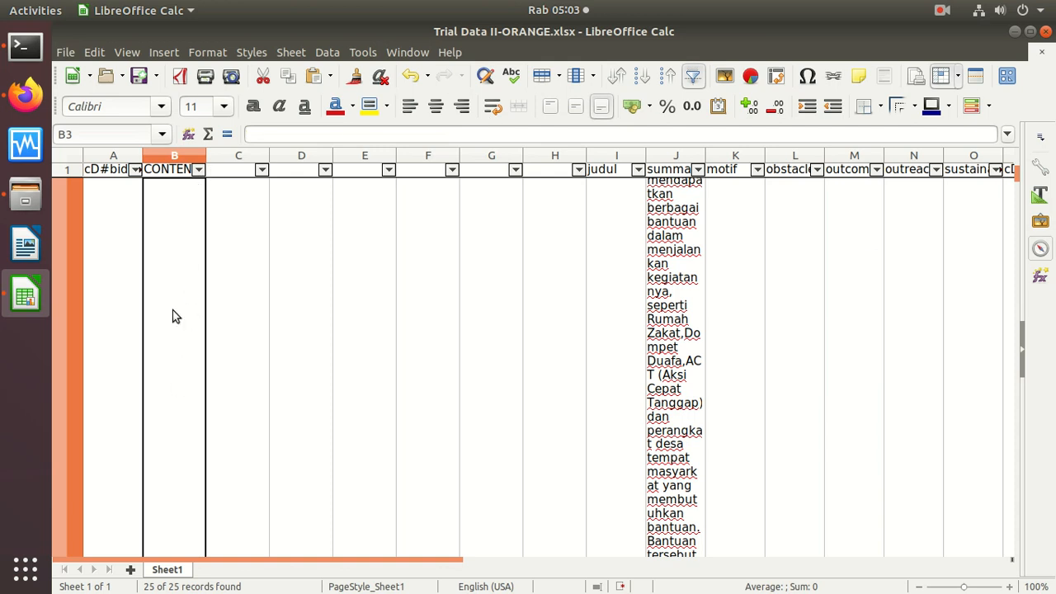
Check the first cells of the CONTENT column and review the formula in B2
left_click(247, 261)
left_click(183, 260)
key("Return")
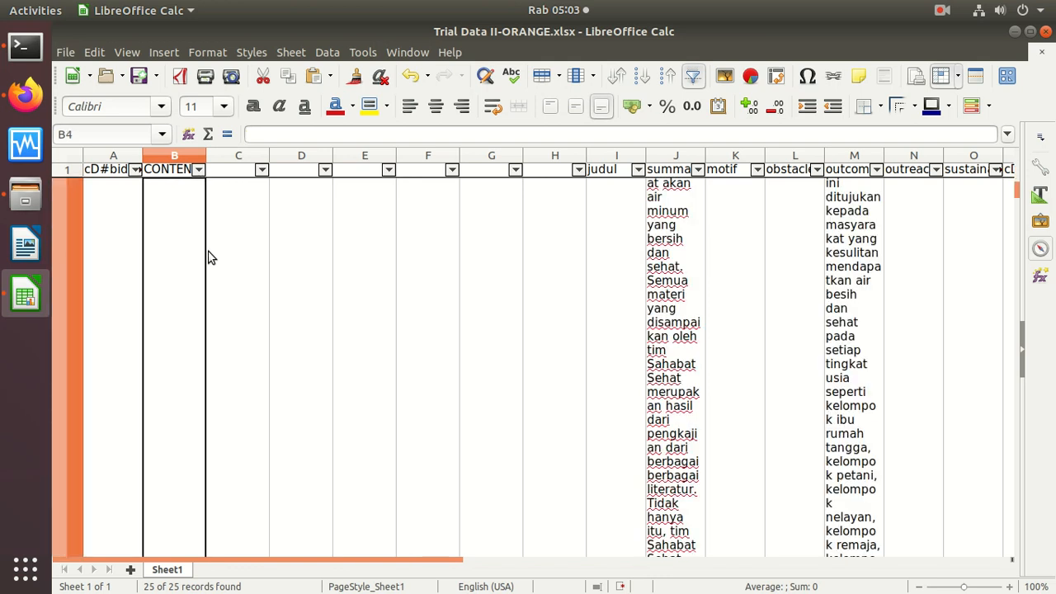
key("Up")
key("Up")
key("Up")
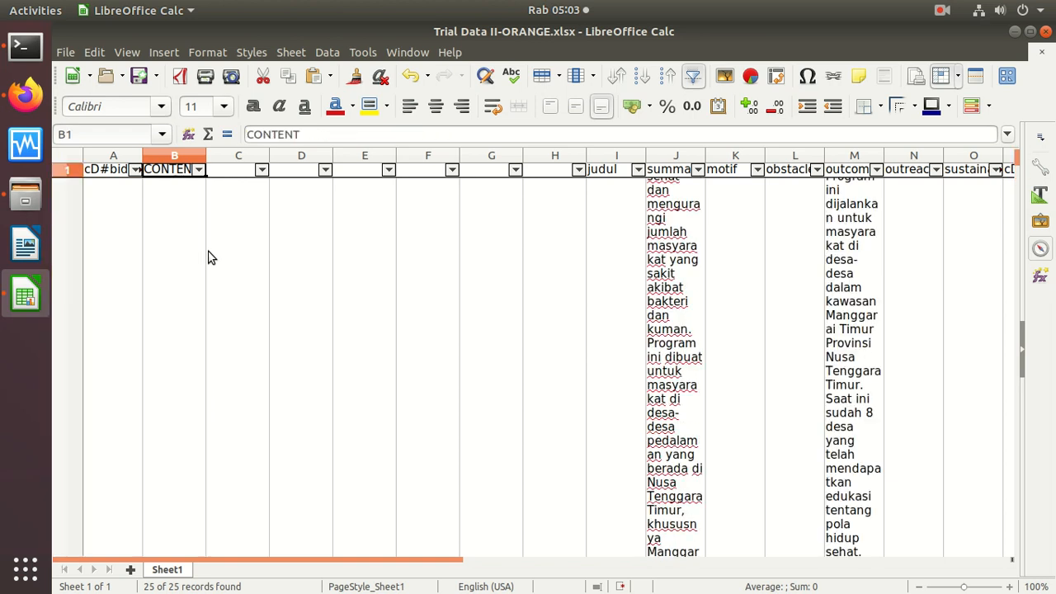
key("Down")
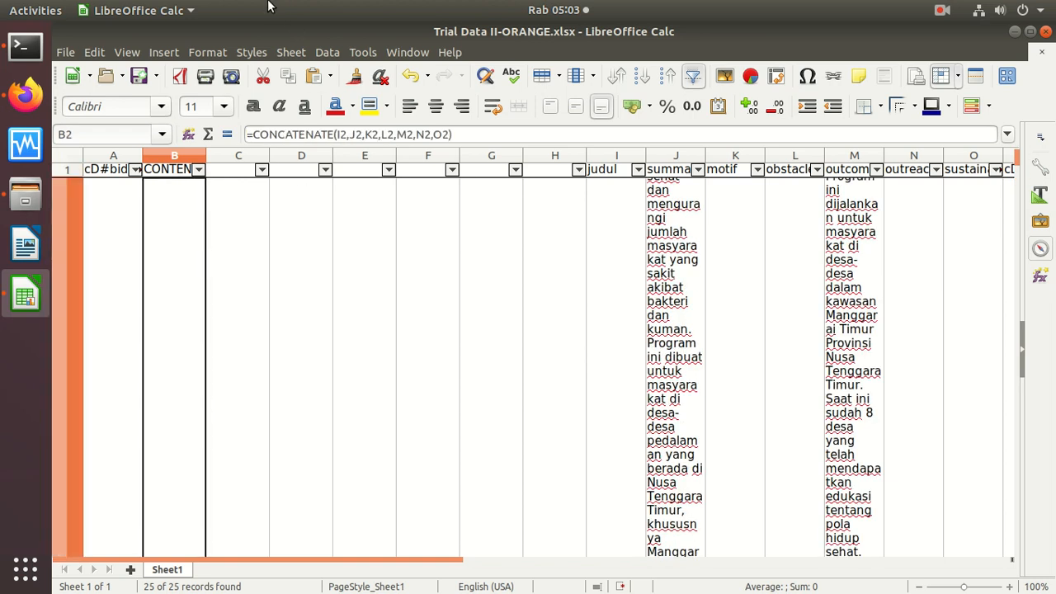
Set the sheet's zoom to 50%
left_click(126, 53)
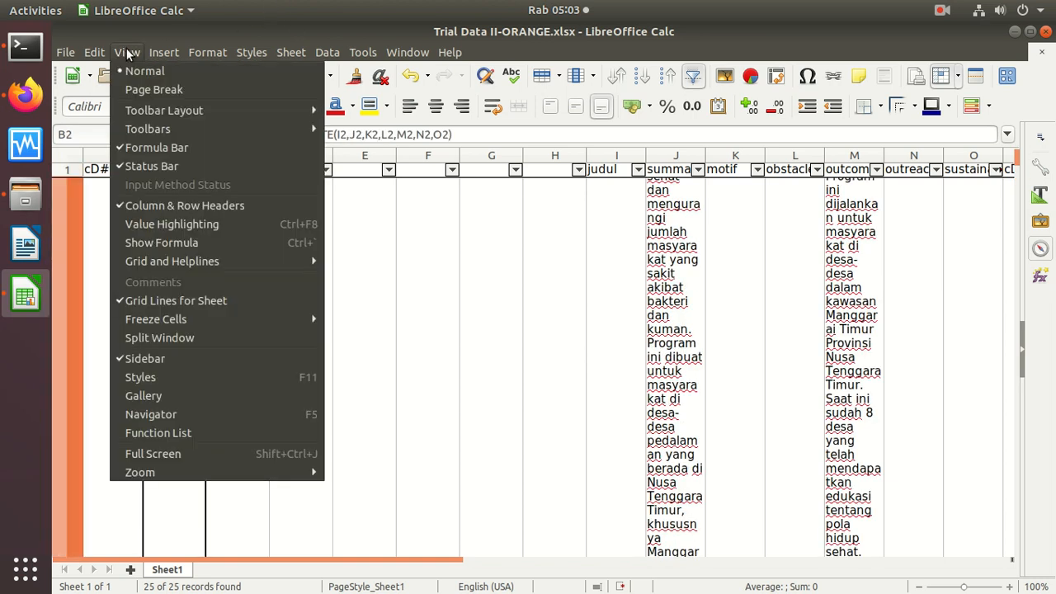
mouse_move(203, 476)
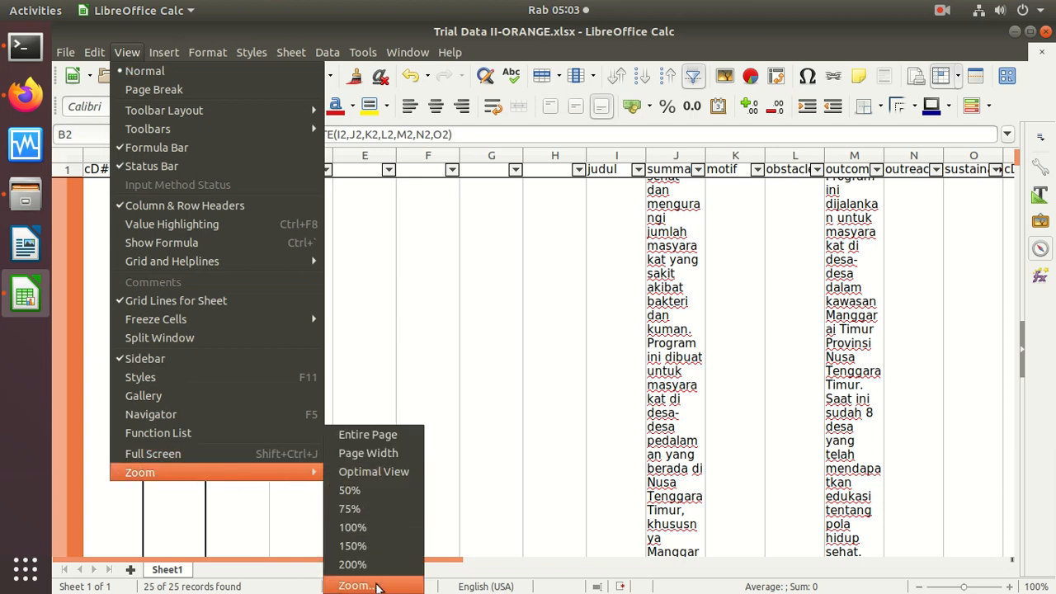
left_click(369, 490)
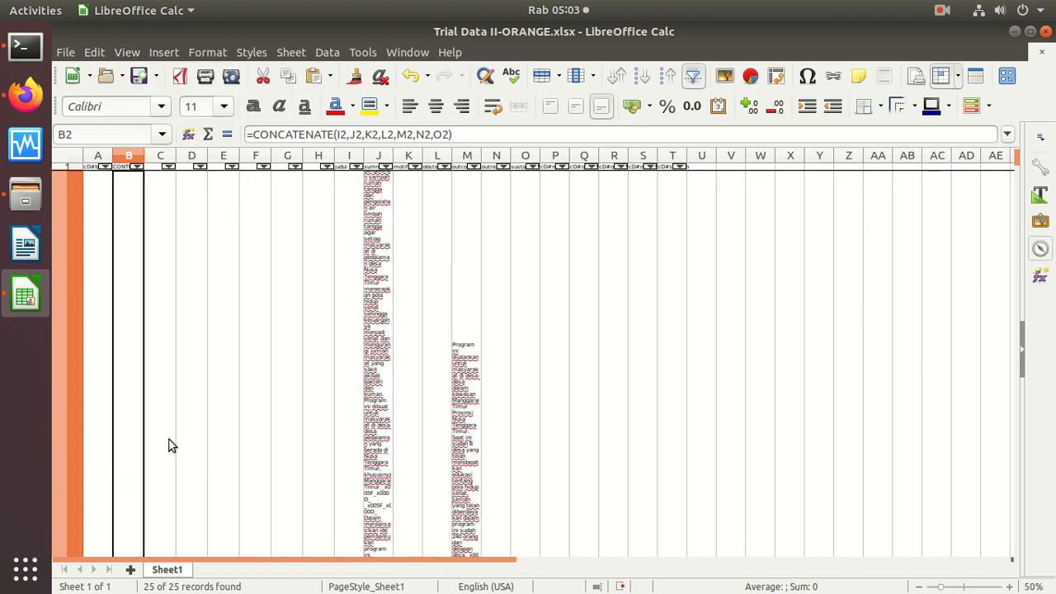
Set the sheet's variable zoom factor to 45%
left_click(132, 53)
mouse_move(202, 473)
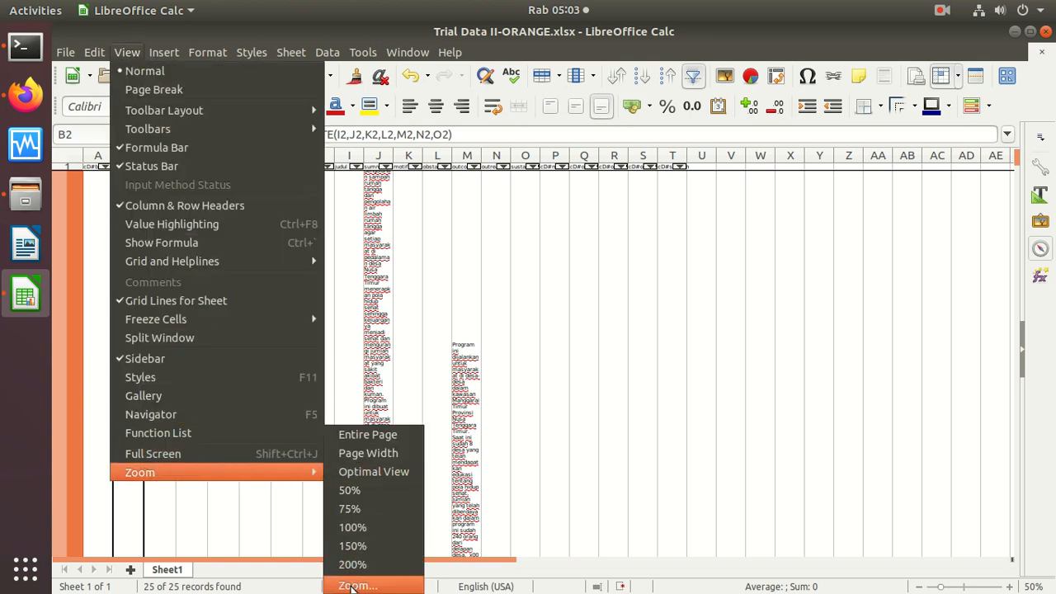
left_click(355, 584)
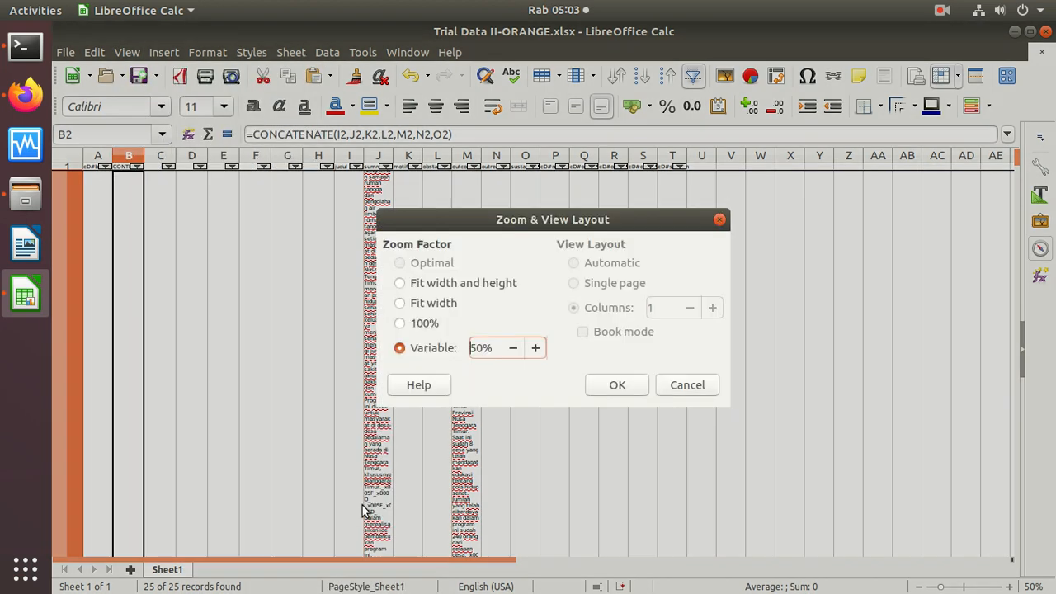
left_click(513, 347)
left_click(513, 348)
left_click(513, 347)
left_click(513, 347)
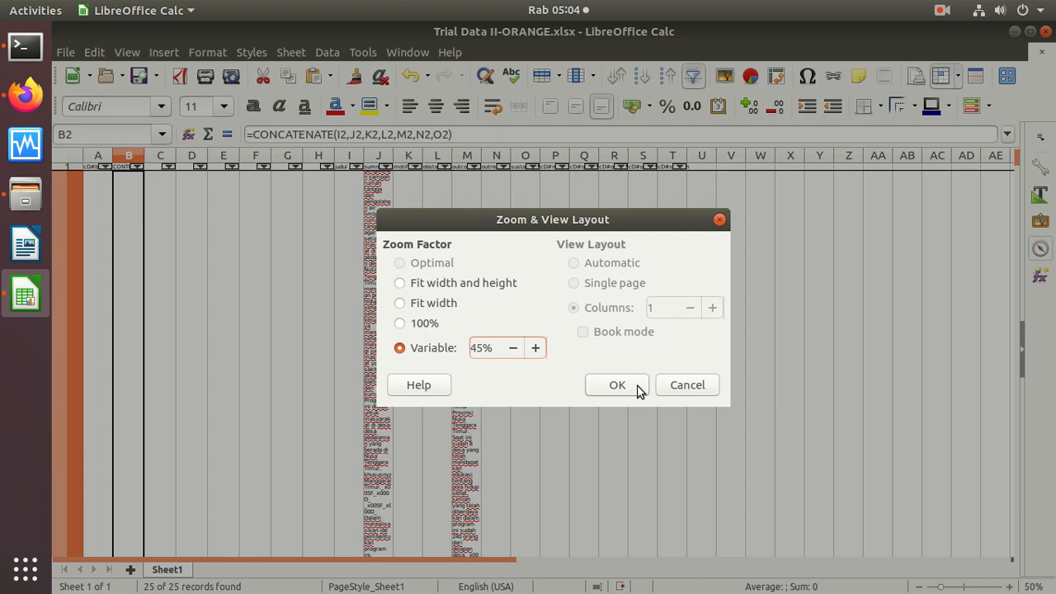
left_click(617, 385)
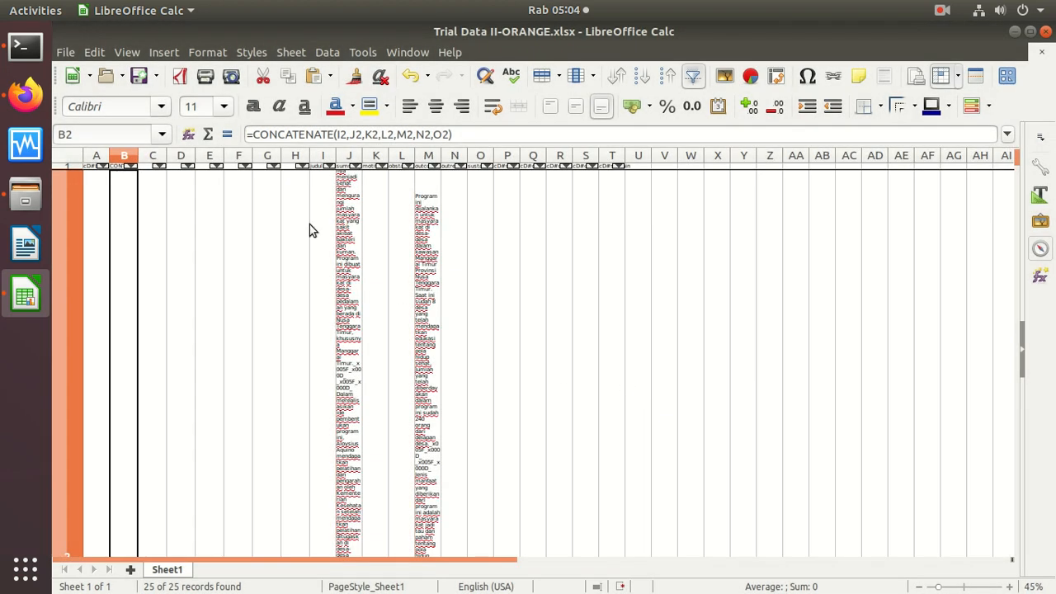
Change the sheet's zoom to the Entire Page setting
left_click(137, 52)
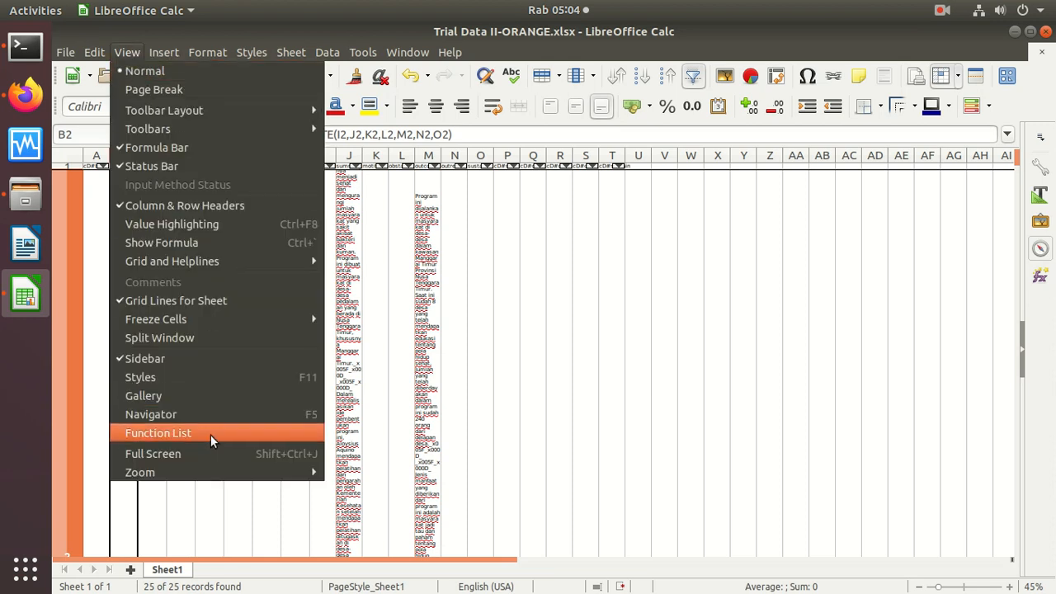
mouse_move(213, 477)
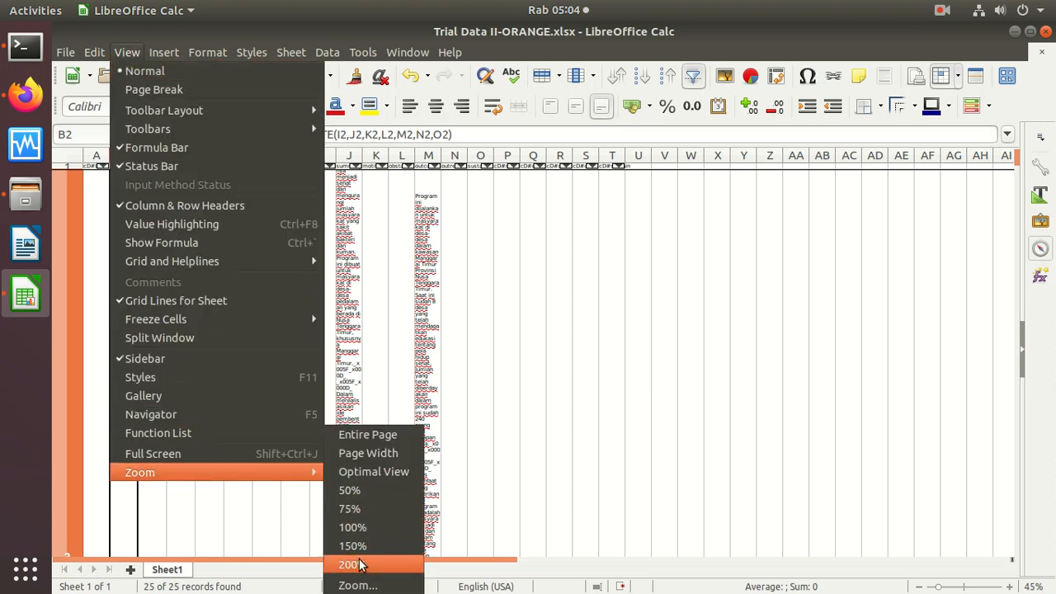
left_click(376, 437)
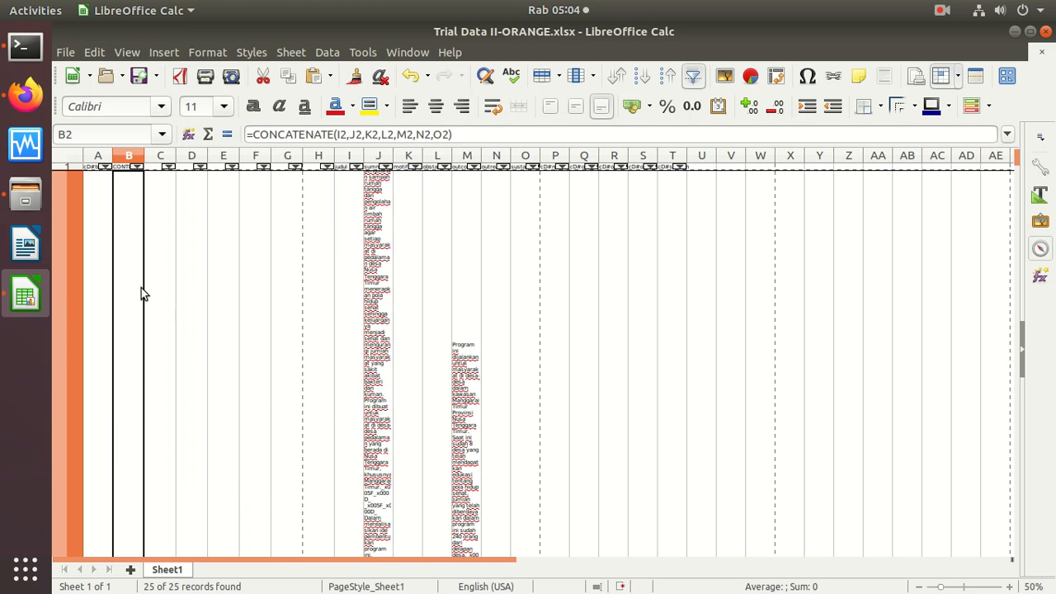
Delete the six blank columns between the CONTENT and judul columns
left_click(160, 153)
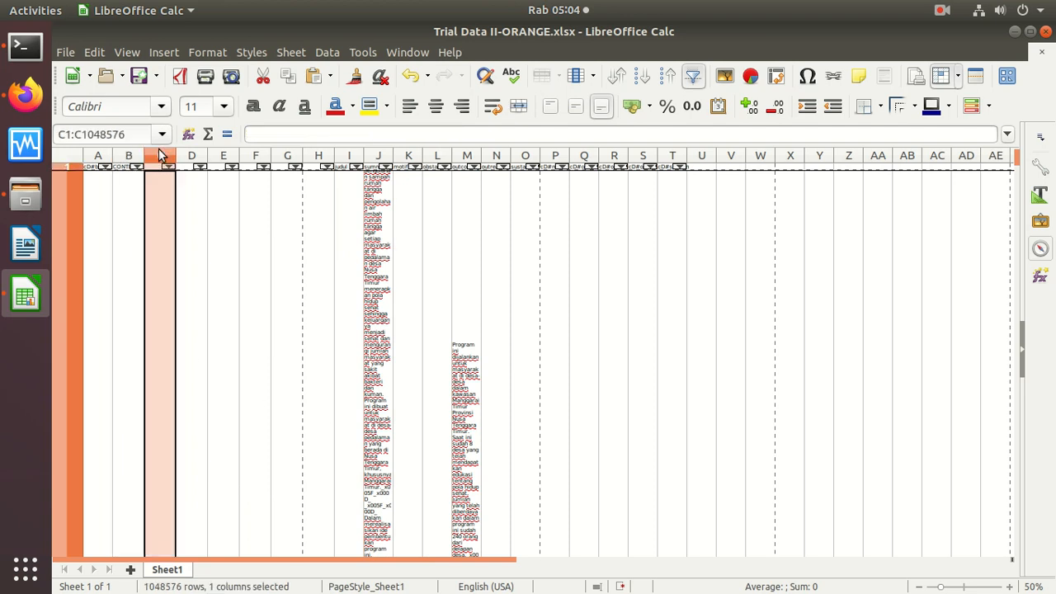
right_click(160, 154)
left_click(225, 268)
right_click(190, 153)
left_click(166, 154)
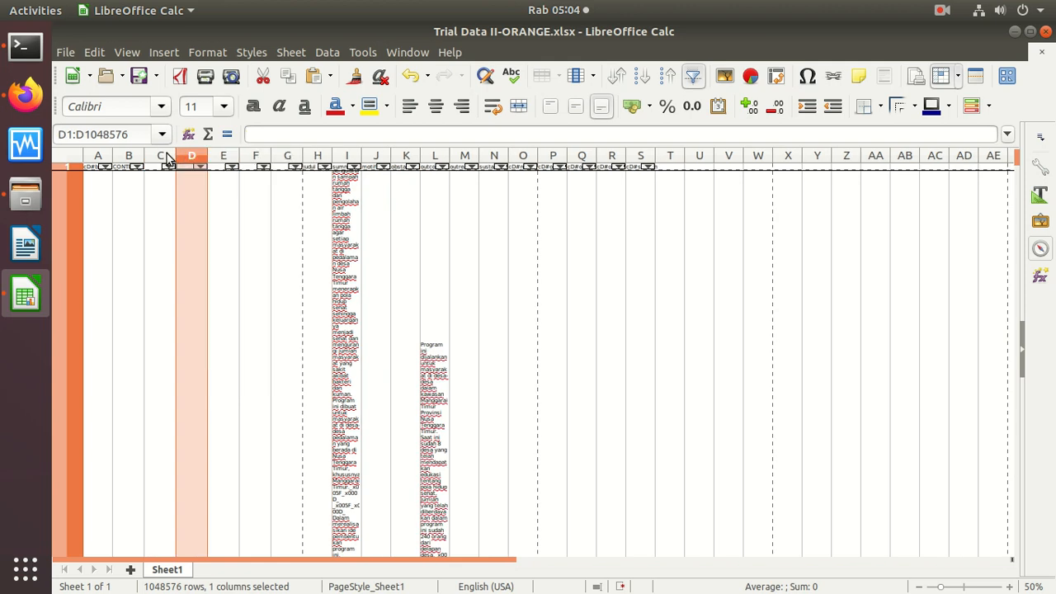
left_click(165, 155)
left_click_drag(195, 159, 288, 157)
right_click(288, 157)
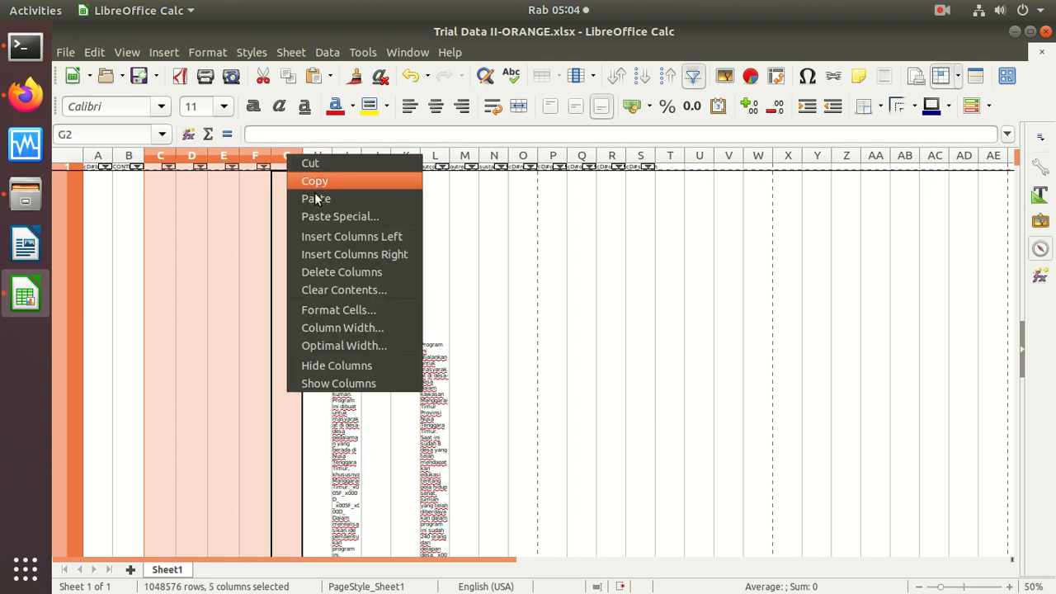
left_click(351, 271)
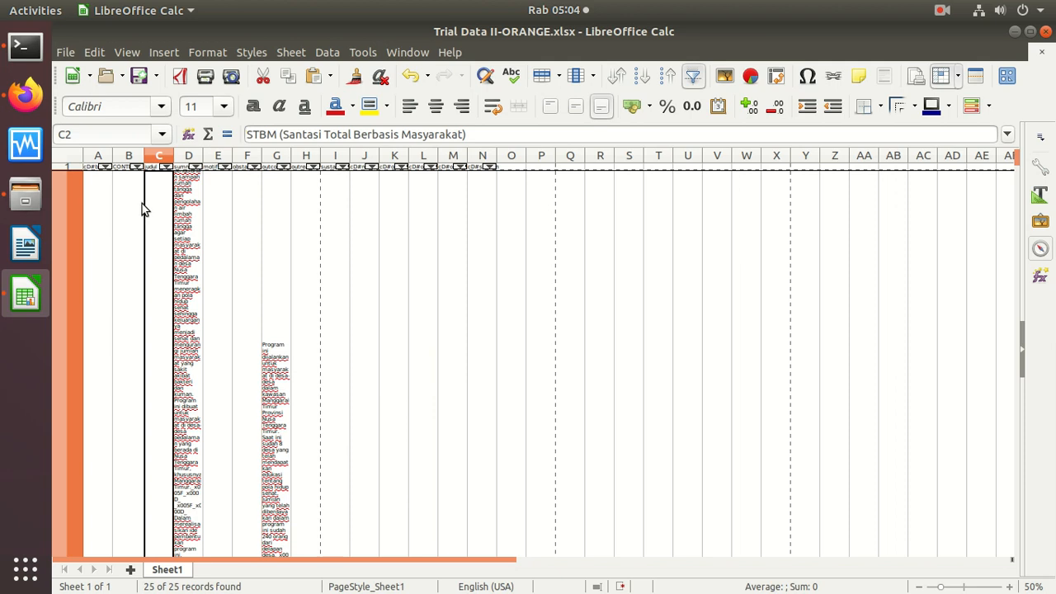
Copy the CONCATENATE formula from cell B2 into cells B3 through B6 of the CONTENT column
left_click(136, 206)
key("Down")
key("Down")
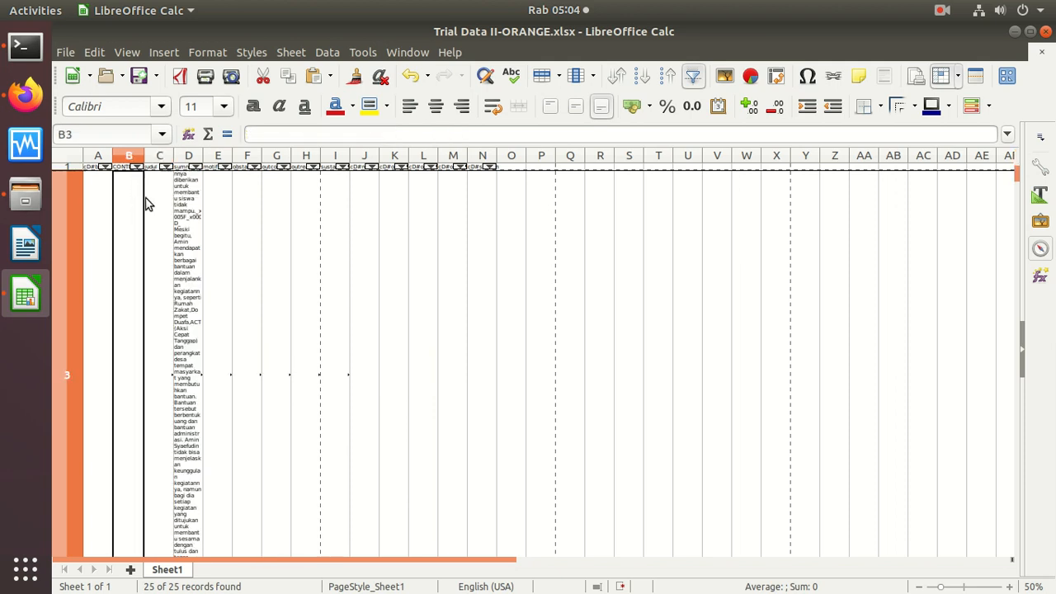
key("Up")
key("Up")
key("Up")
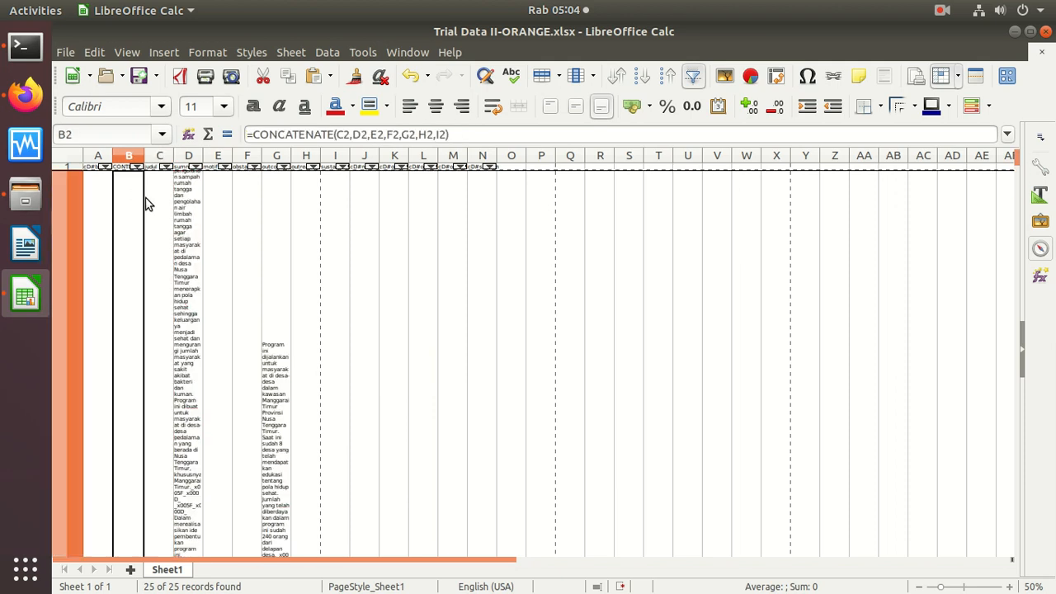
key("Down")
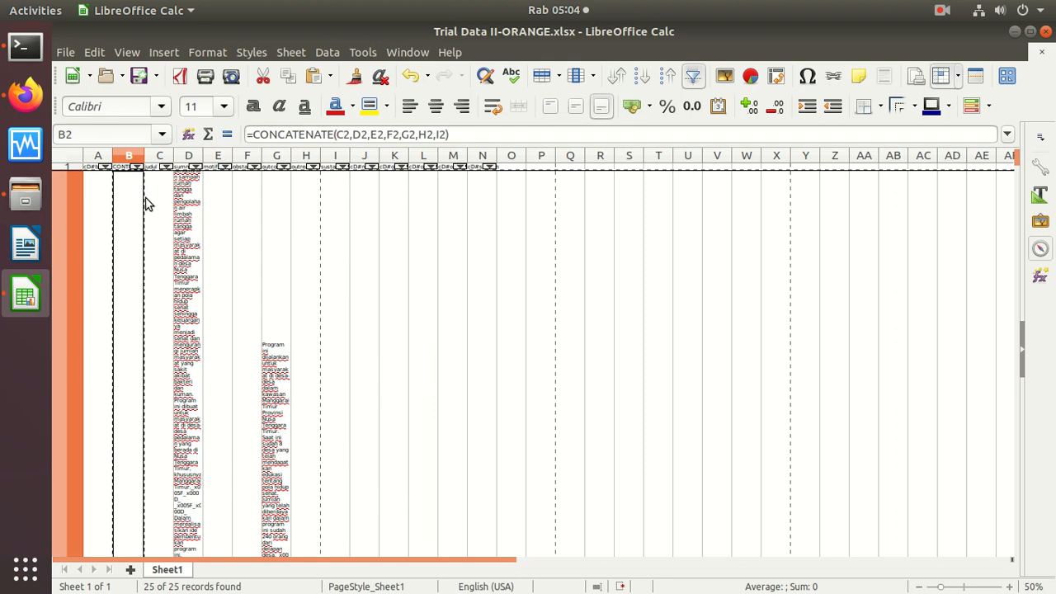
key("Down")
type("=CONCATENATE(C3,D3,E3,F3,G3,H3,I3)")
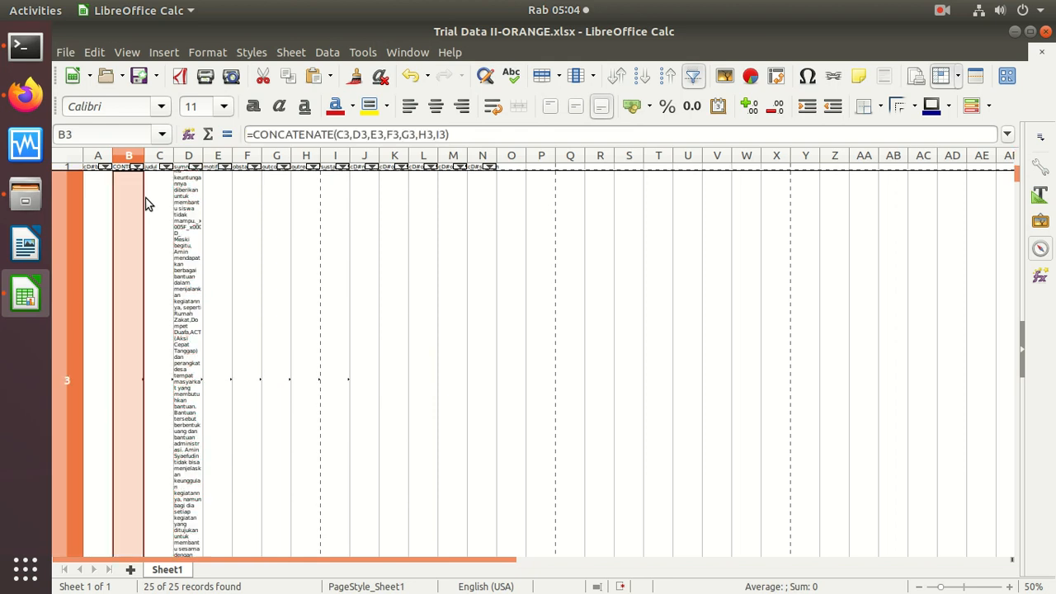
key("Down")
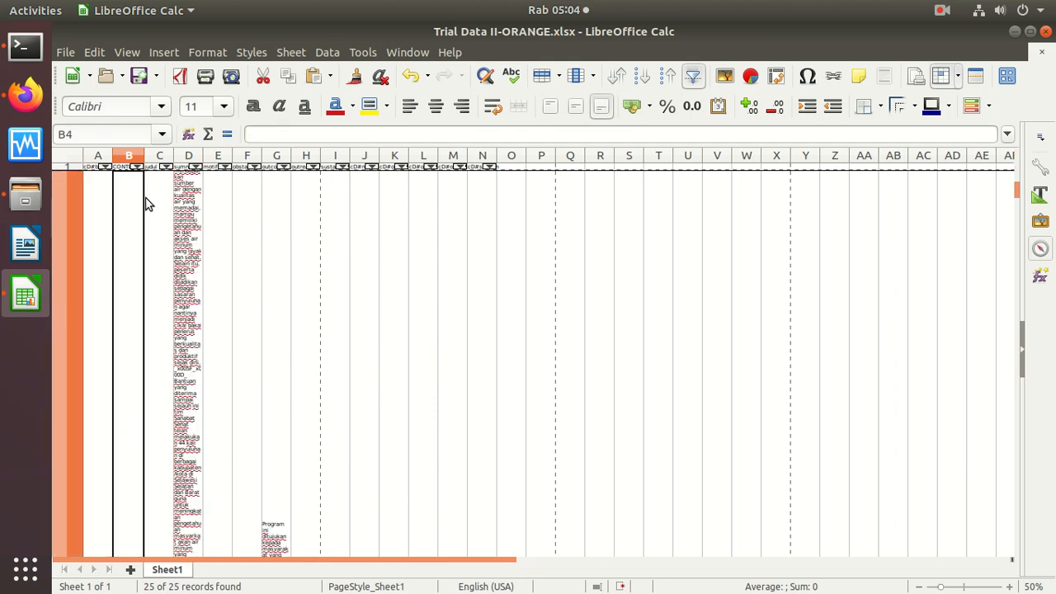
key("Down")
key("ctrl+v")
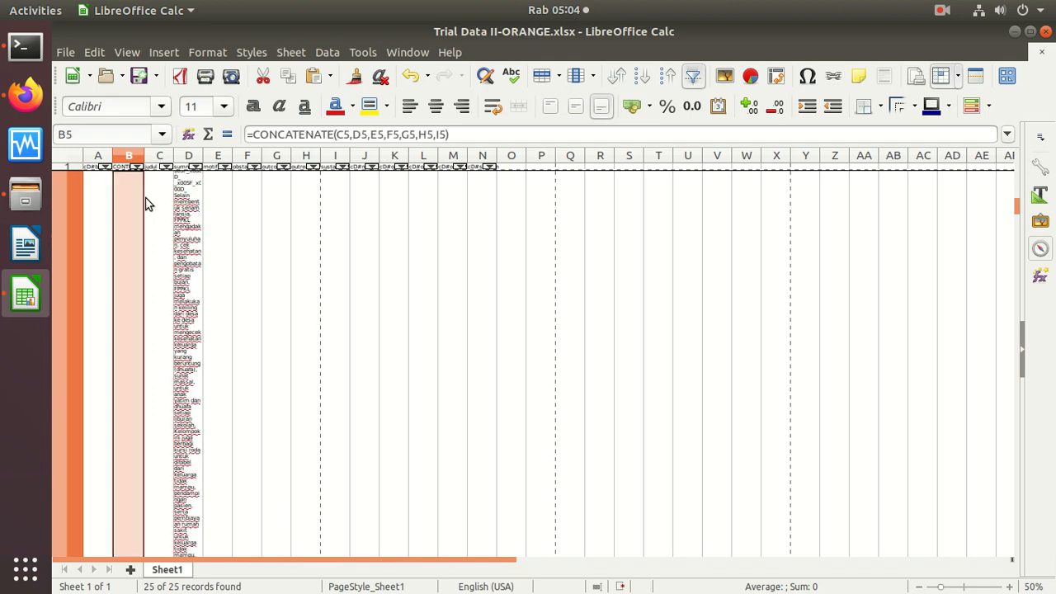
key("Down")
type("=CONCATENATE(C6,D6,E6,F6,G6,H6,I6)")
Copy the formula in B2 again and paste it over cells B3 through B6, allowing the existing data to be overwritten
key("Up")
key("Up")
key("Up")
key("Up")
key("Up")
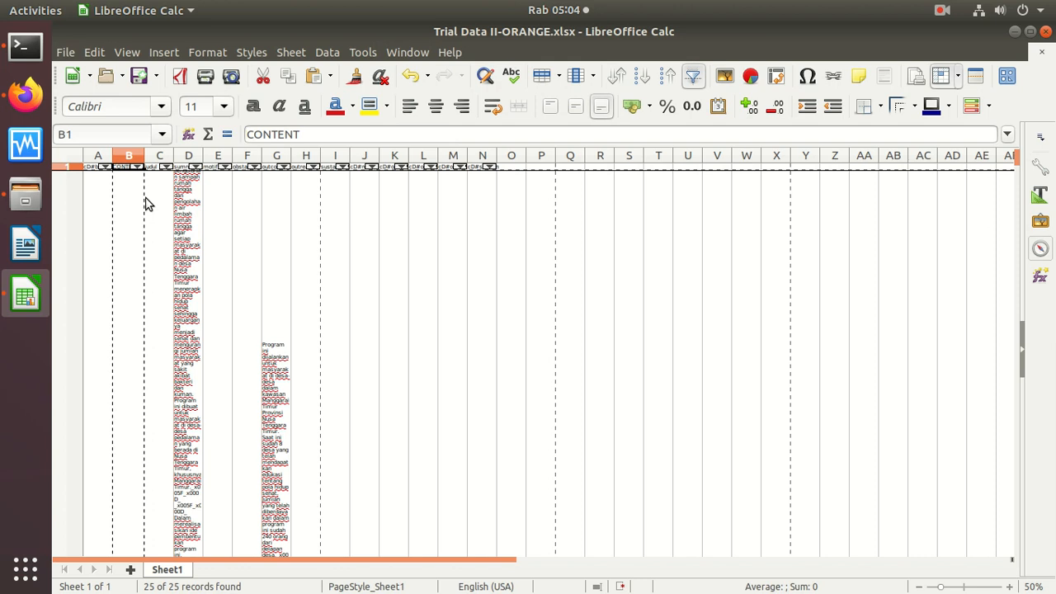
key("Down")
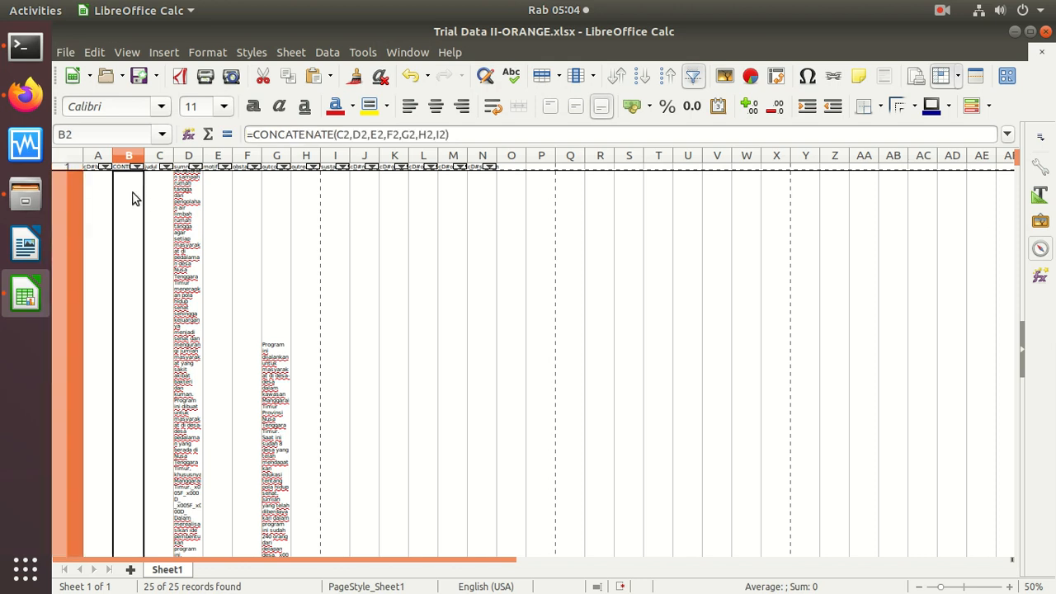
right_click(132, 192)
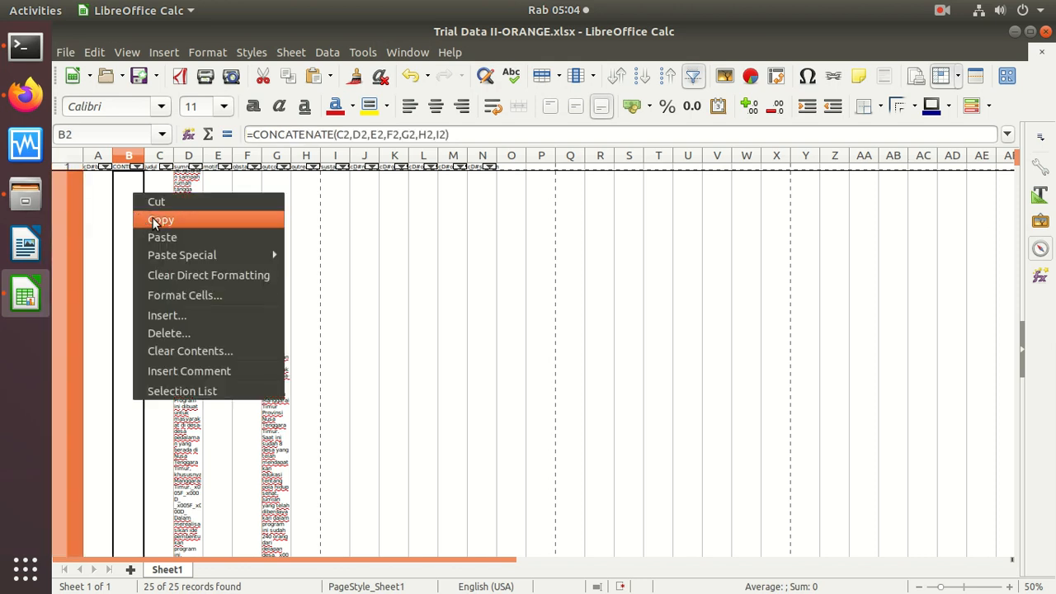
left_click(153, 221)
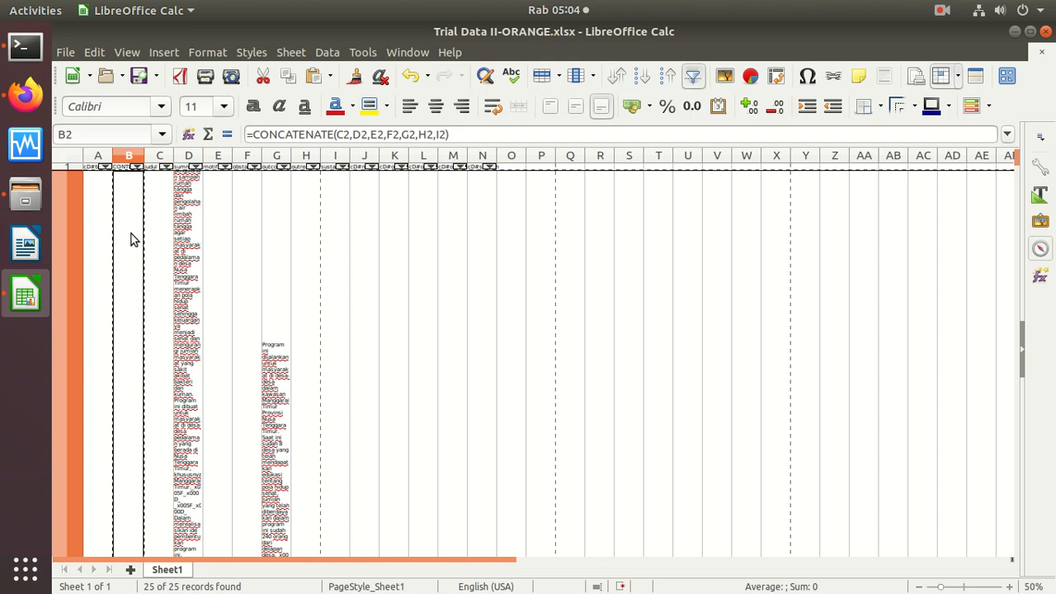
key("Down")
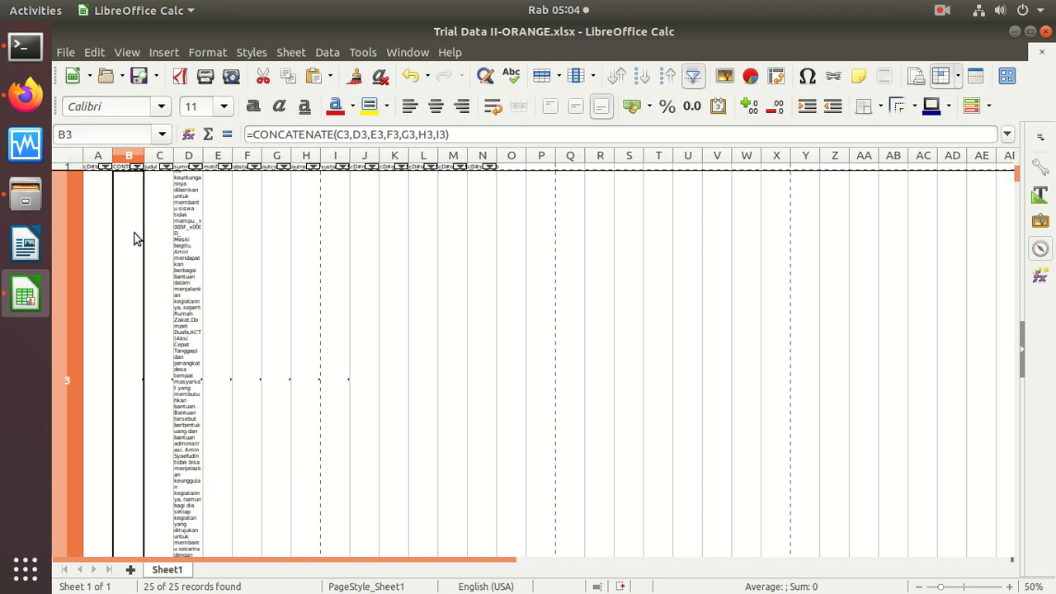
key("ctrl+v")
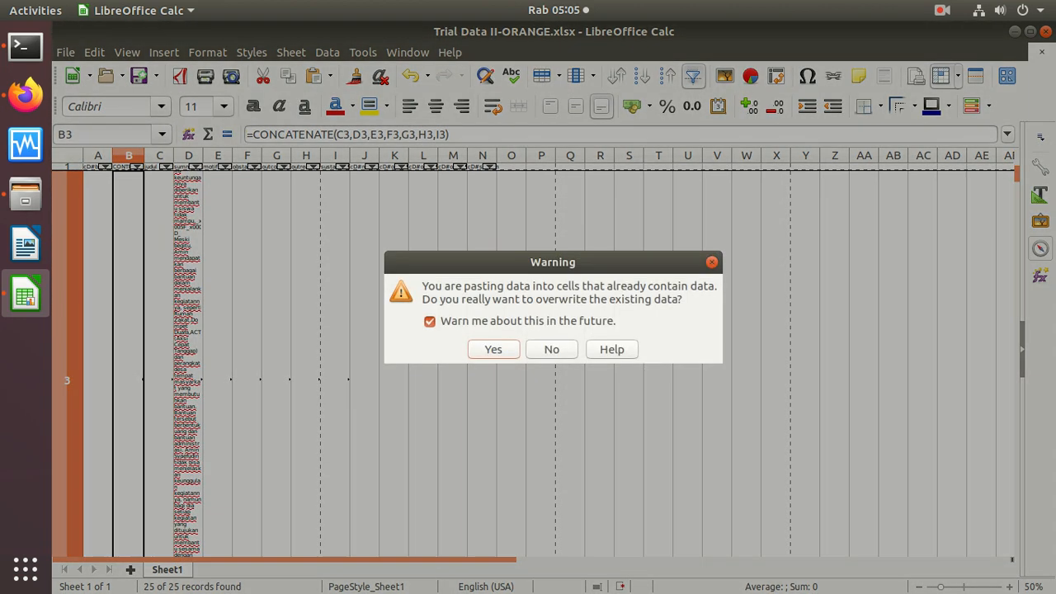
left_click(489, 347)
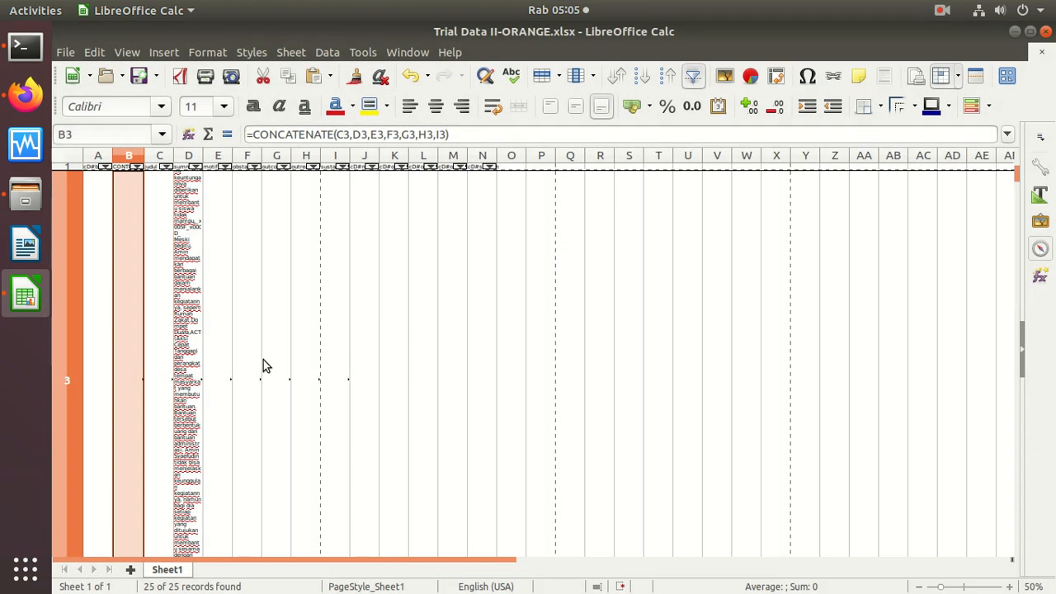
key("Down")
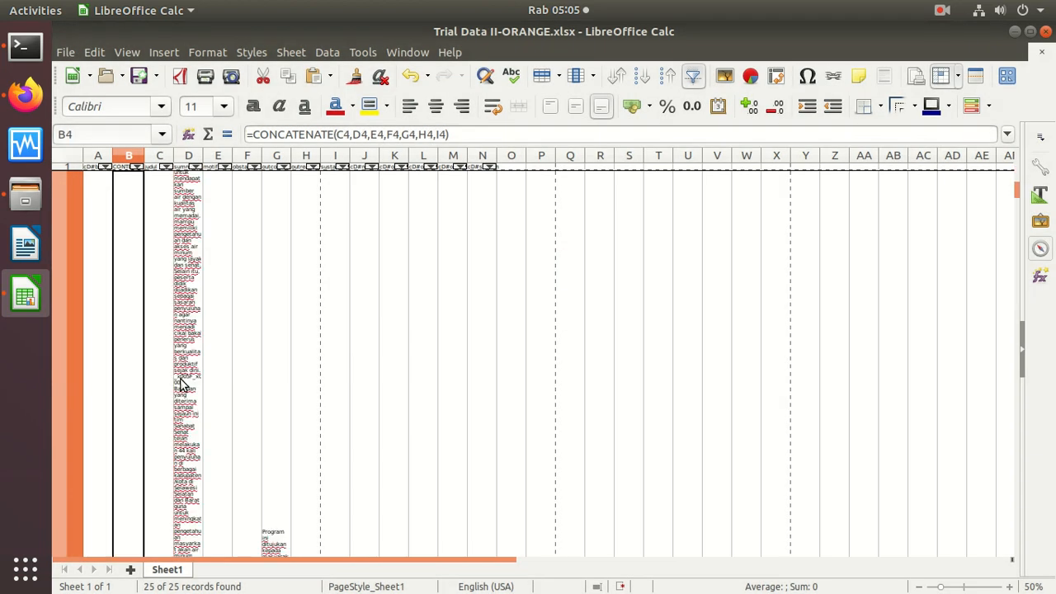
key("ctrl+v")
left_click(493, 353)
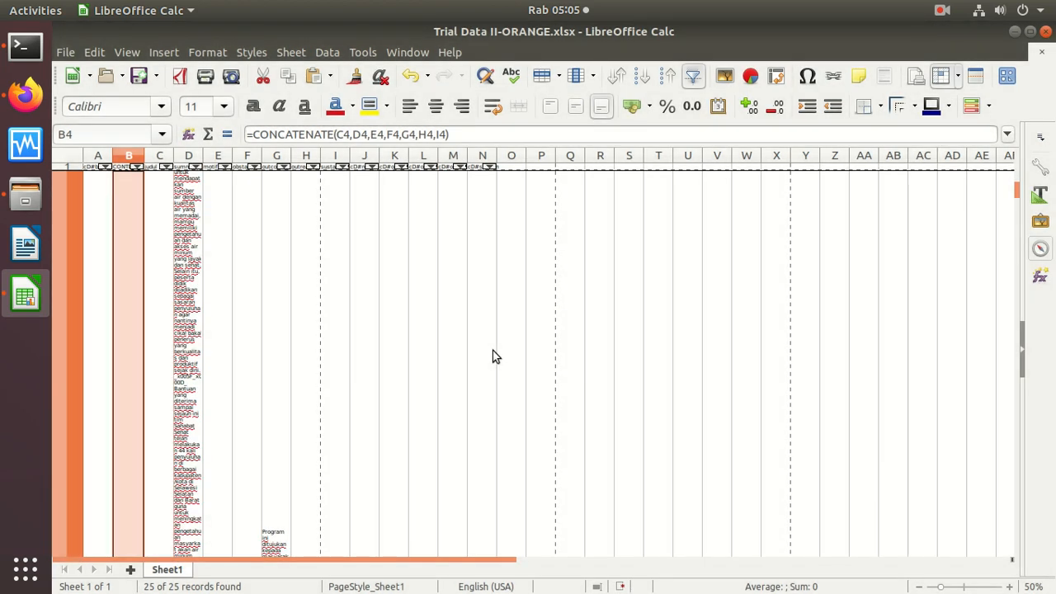
key("Down")
key("ctrl+v")
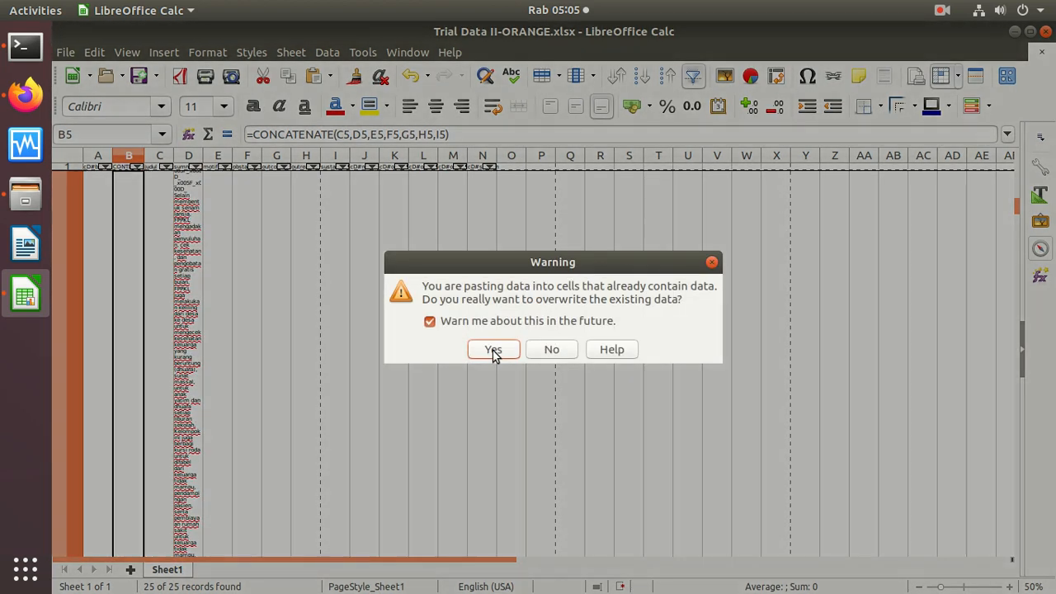
left_click(494, 350)
key("Down")
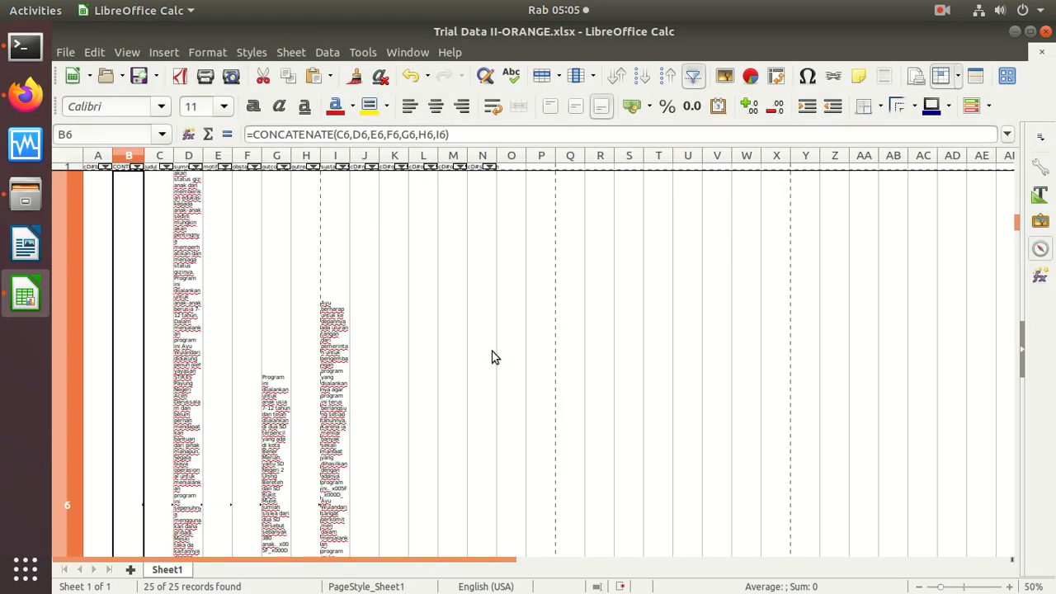
key("ctrl+v")
left_click(492, 351)
Paste the copied CONCATENATE formula into the remaining CONTENT cells, from B7 through B26
key("Down")
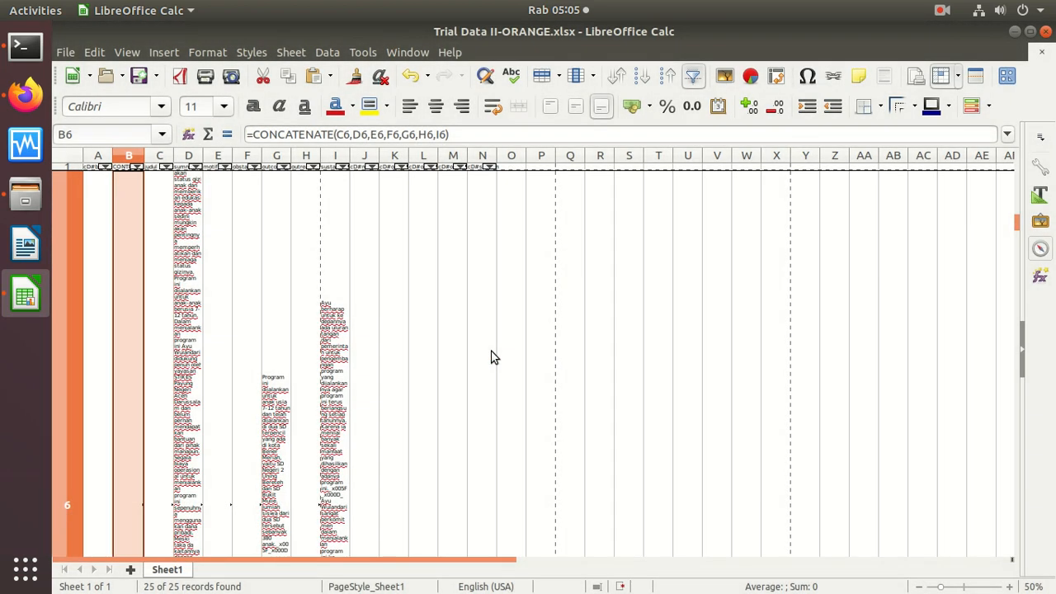
key("ctrl+v")
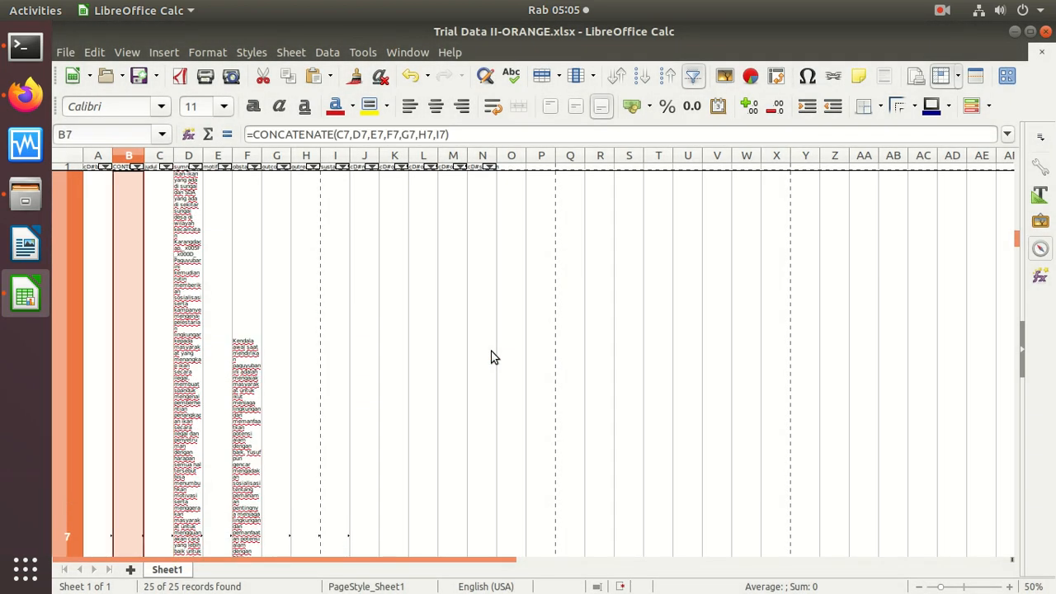
key("Down")
key("Down")
key("ctrl+v")
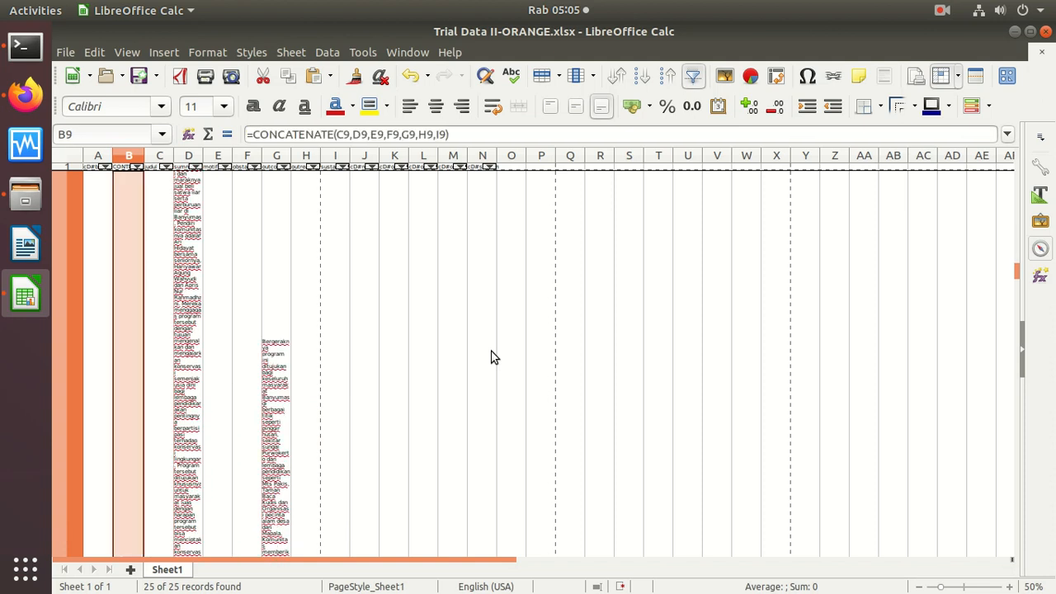
key("Down")
key("ctrl+v")
key("Down")
key("Down")
key("ctrl+v")
key("Down")
key("ctrl+v")
key("Down")
key("Down")
key("ctrl+v")
key("Down")
key("ctrl+v")
key("Down")
key("ctrl+v")
key("Down")
key("ctrl+v")
key("Down")
key("ctrl+v")
key("Down")
key("ctrl+v")
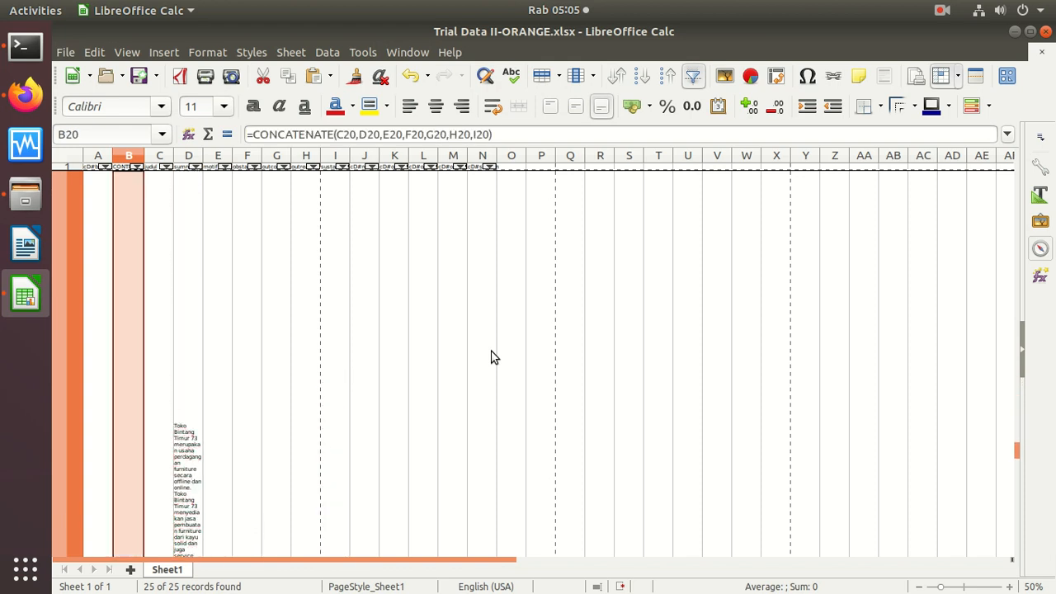
key("Down")
key("ctrl+v")
key("Down")
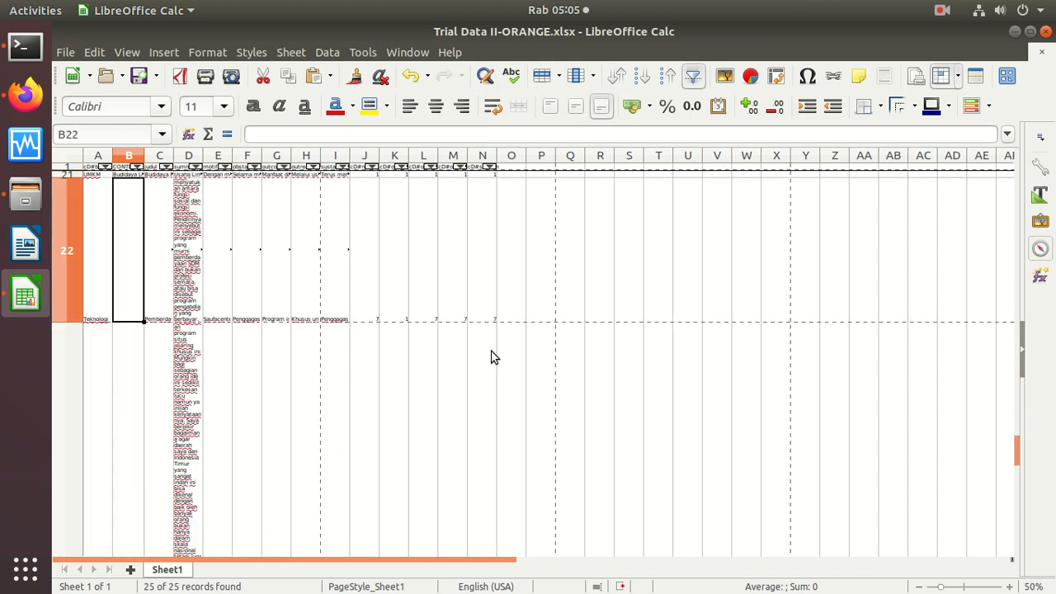
key("ctrl+v")
key("Down")
key("ctrl+v")
key("Down")
key("ctrl+v")
key("Down")
key("ctrl+v")
key("Down")
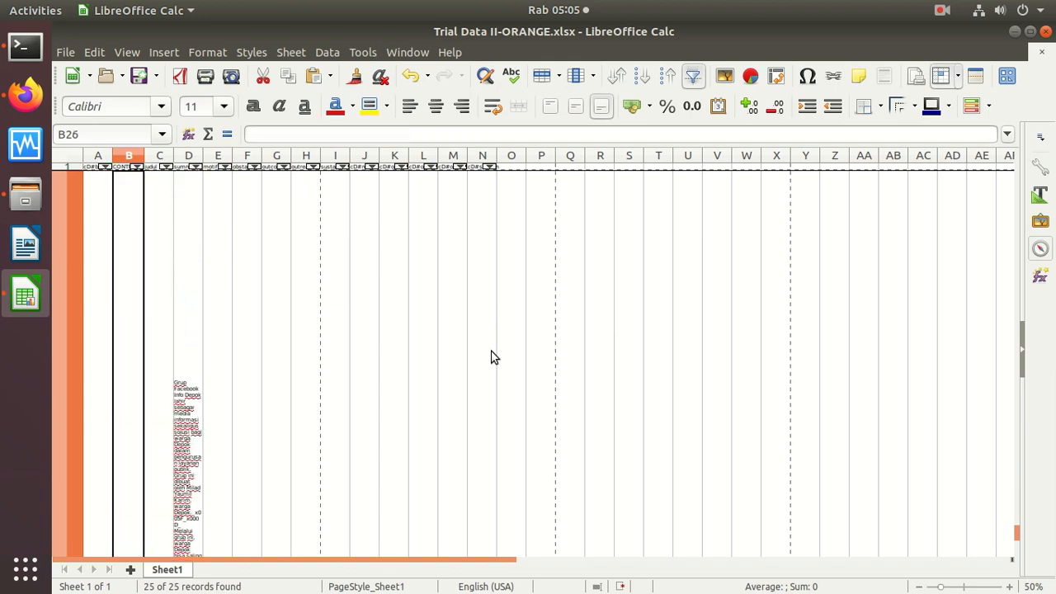
key("ctrl+v")
Check the last filled cells of the CONTENT column and return to the header row
key("Down")
key("Up")
key("Down")
key("Up")
key("Up")
key("Up")
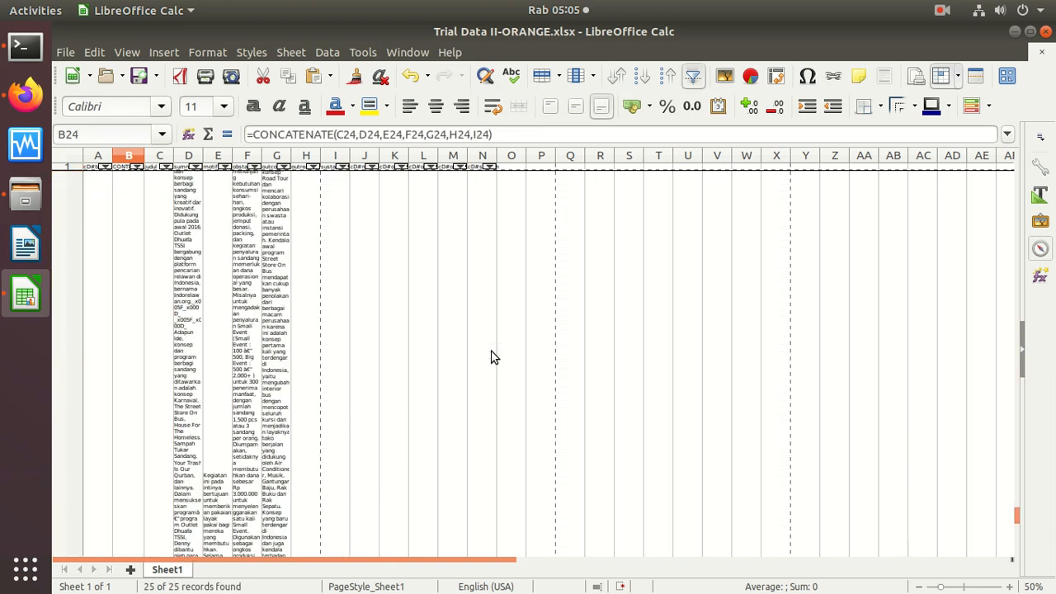
key("ctrl+Up")
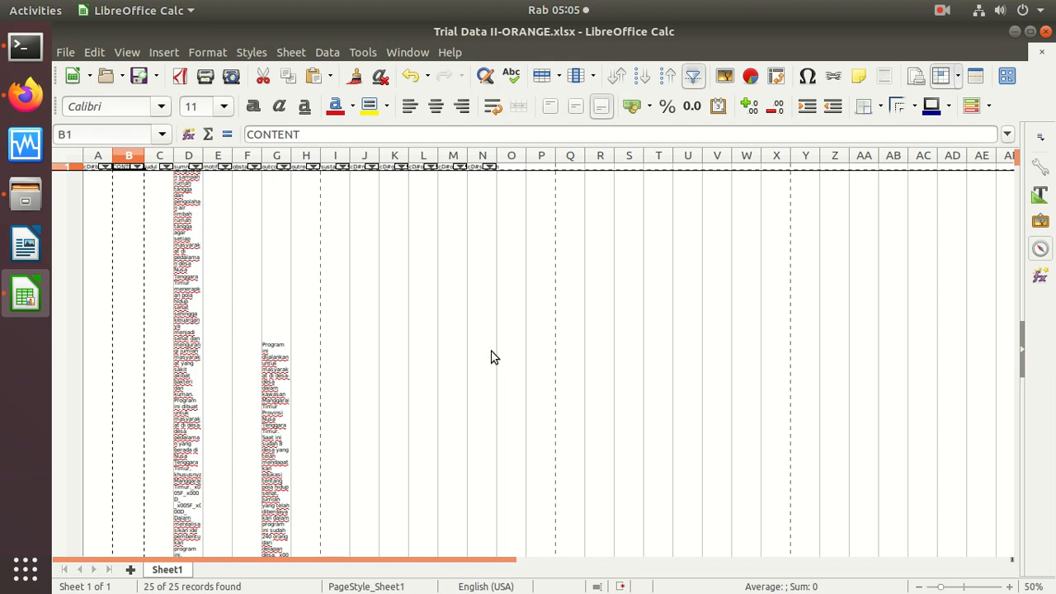
key("Right")
key("Right")
key("Left")
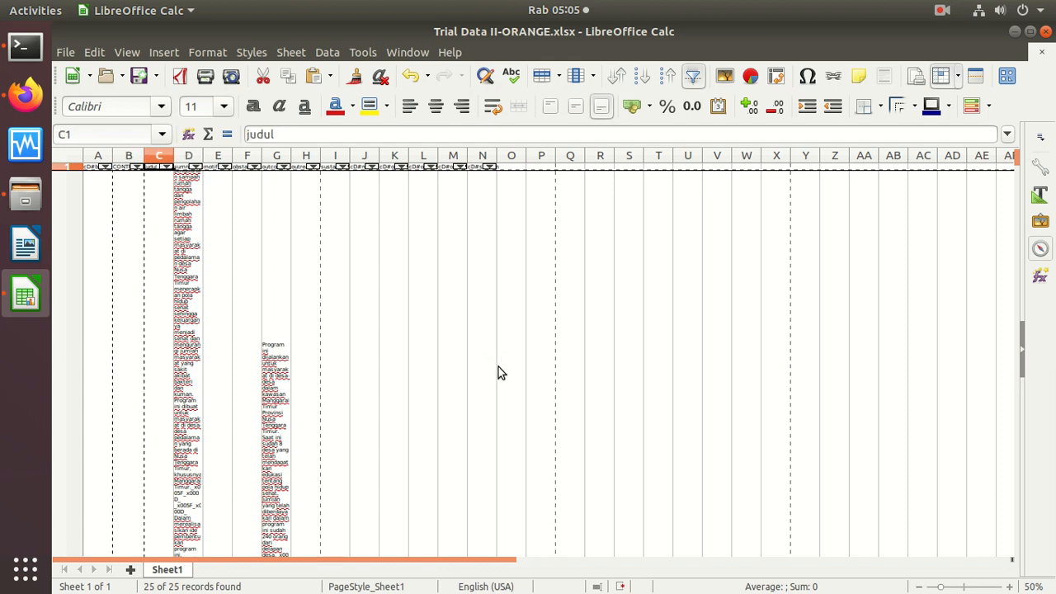
Widen the CONTENT column to inspect its cells, and shrink it back to slightly wider than the neighbouring columns
left_click_drag(144, 156, 456, 155)
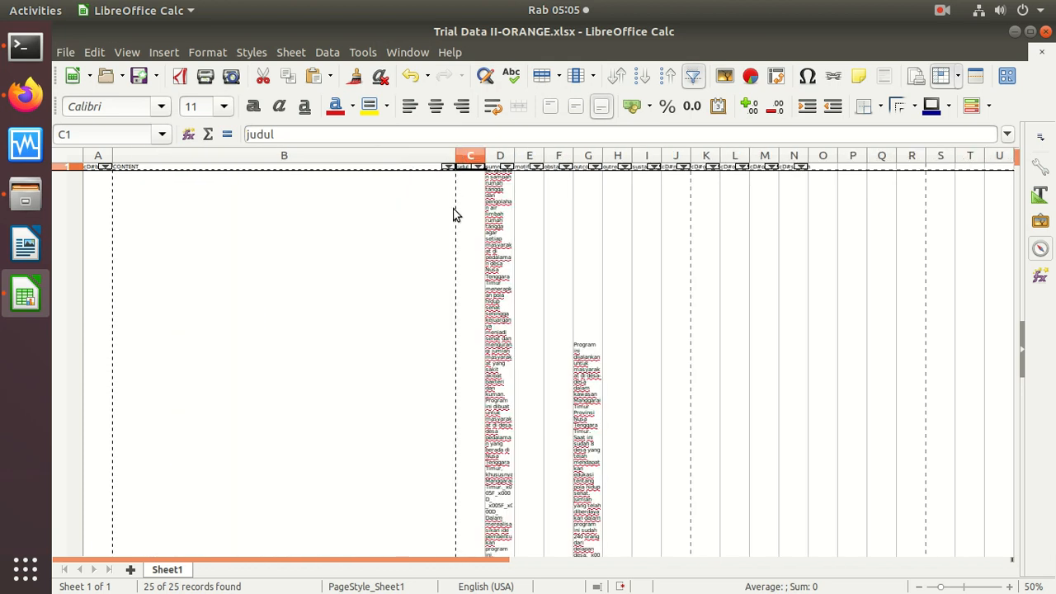
left_click(411, 253)
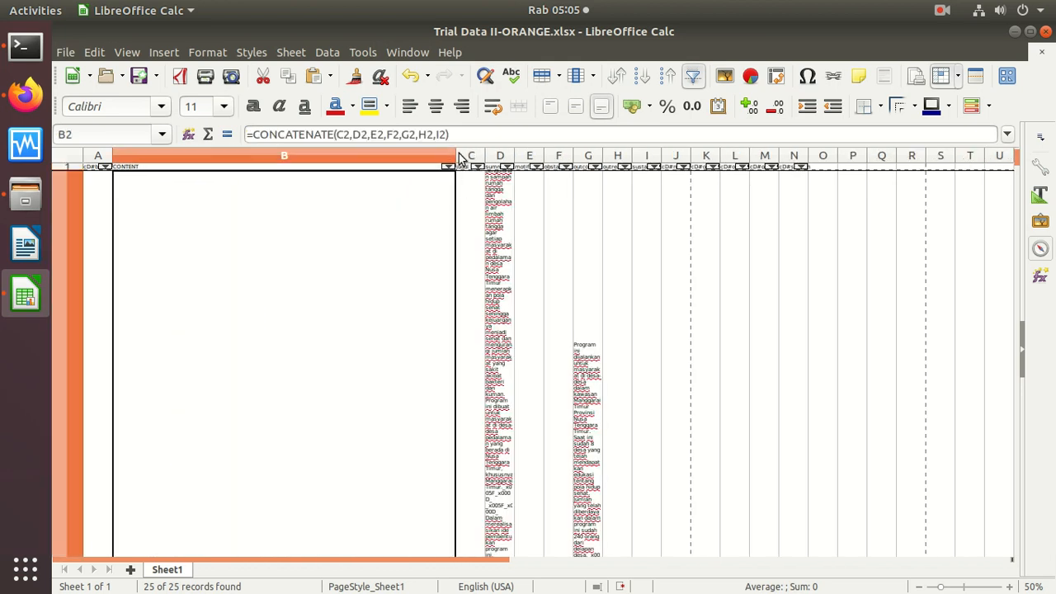
left_click_drag(456, 156, 745, 157)
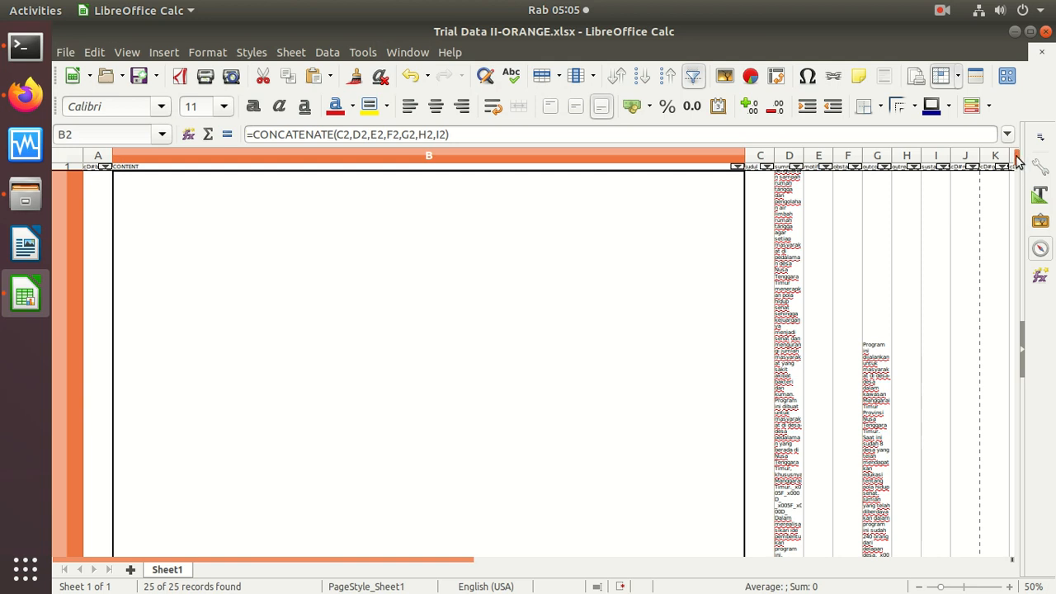
scroll(1012, 183, "down", 1)
scroll(1013, 177, "up", 1)
scroll(1012, 177, "down", 1)
scroll(1010, 169, "up", 1)
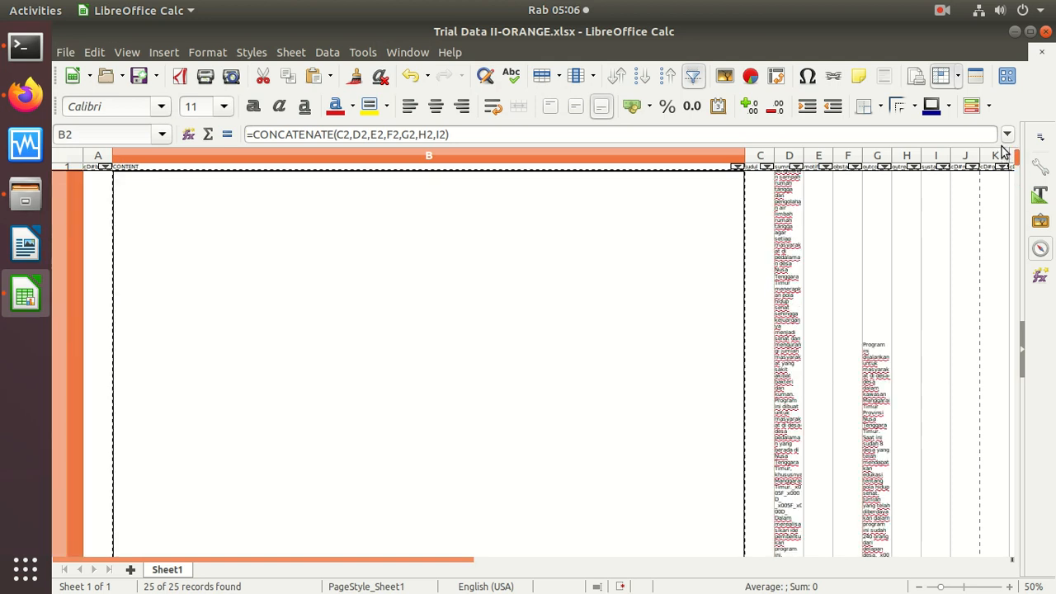
key("Escape")
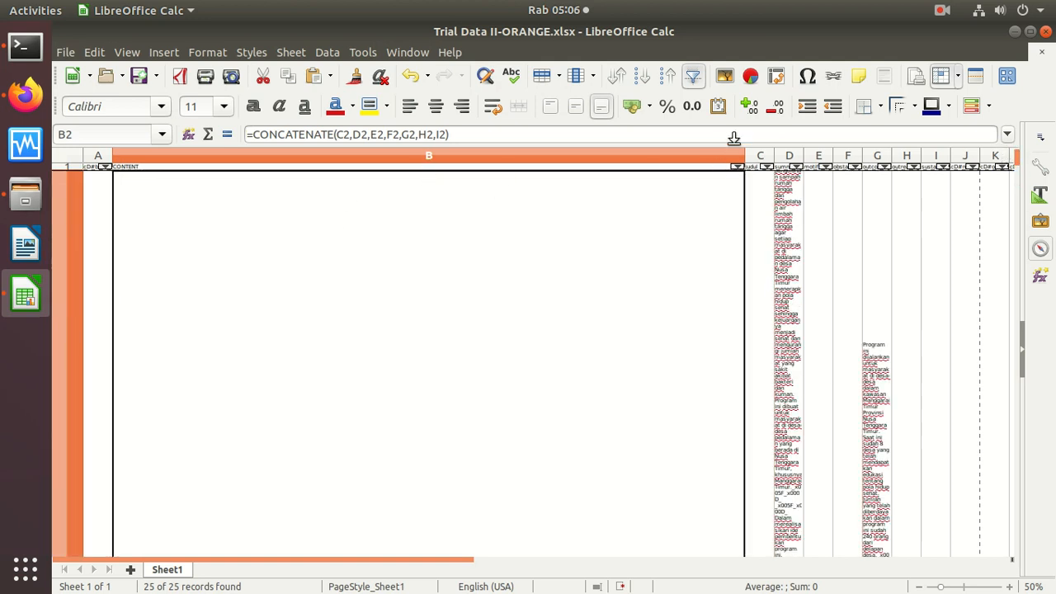
left_click_drag(746, 159, 153, 156)
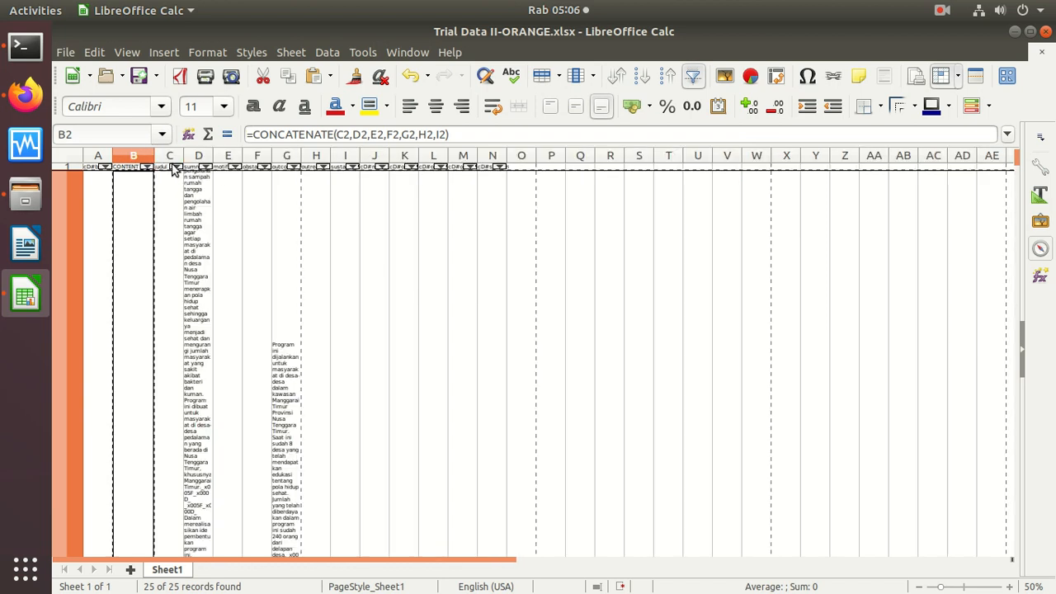
left_click(127, 51)
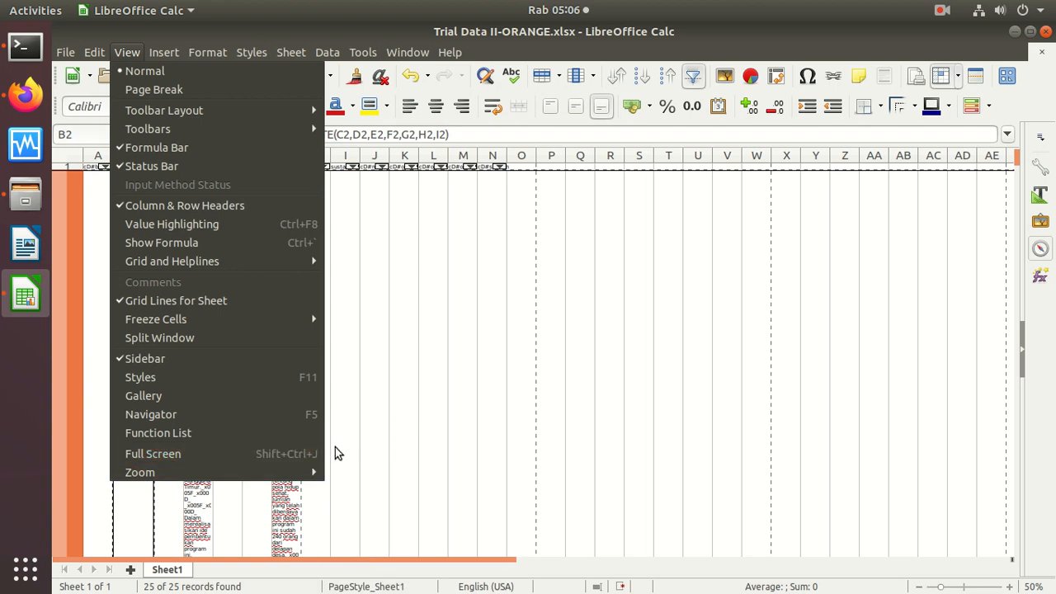
mouse_move(274, 474)
left_click(362, 436)
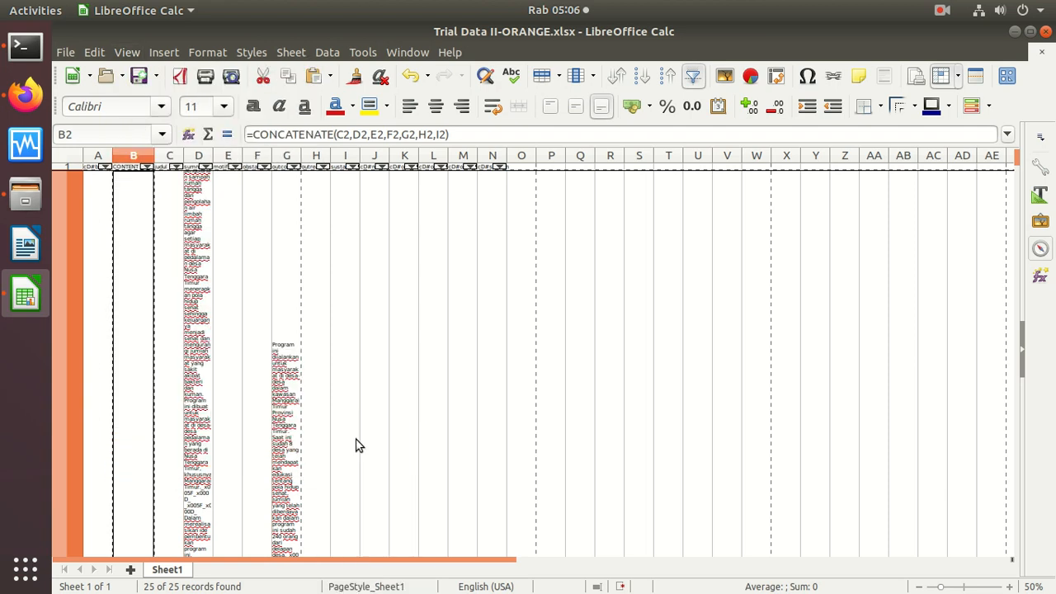
left_click(161, 52)
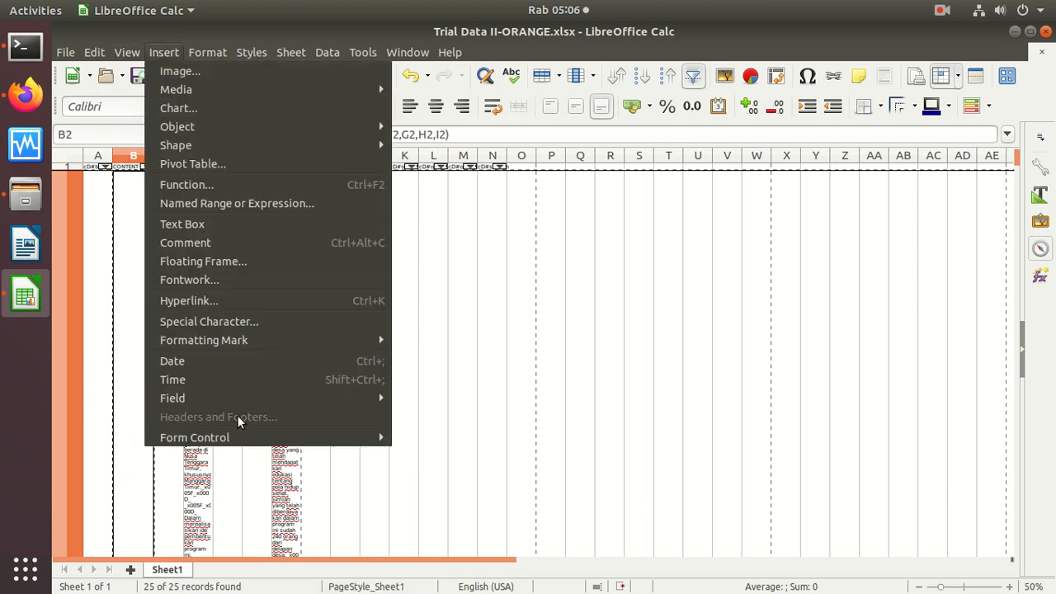
Enlarge the sheet view and examine the CONTENT and judul cells of the first record
mouse_move(127, 52)
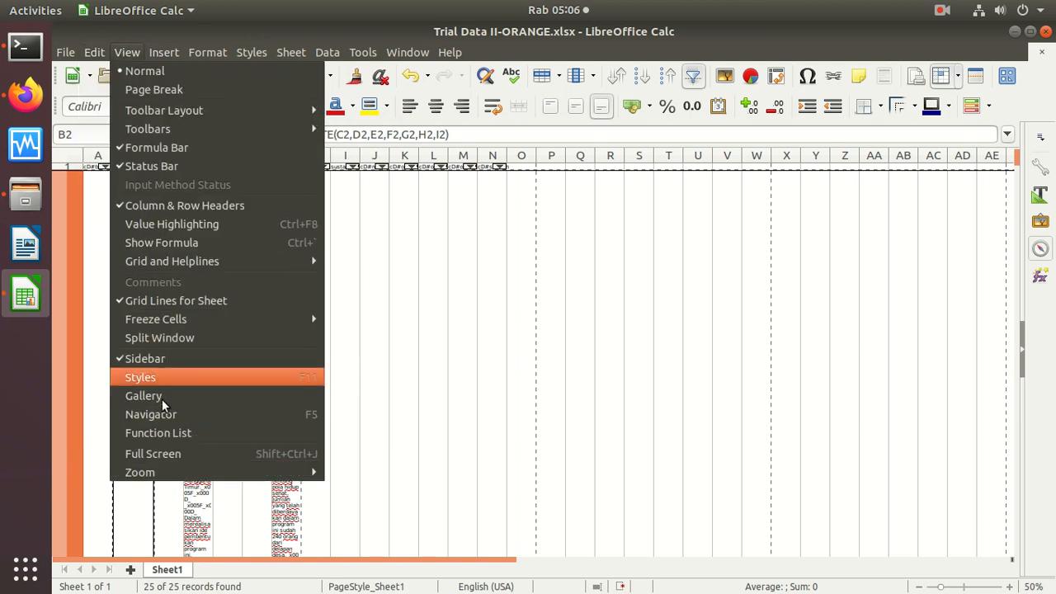
mouse_move(206, 477)
mouse_move(309, 472)
left_click(351, 455)
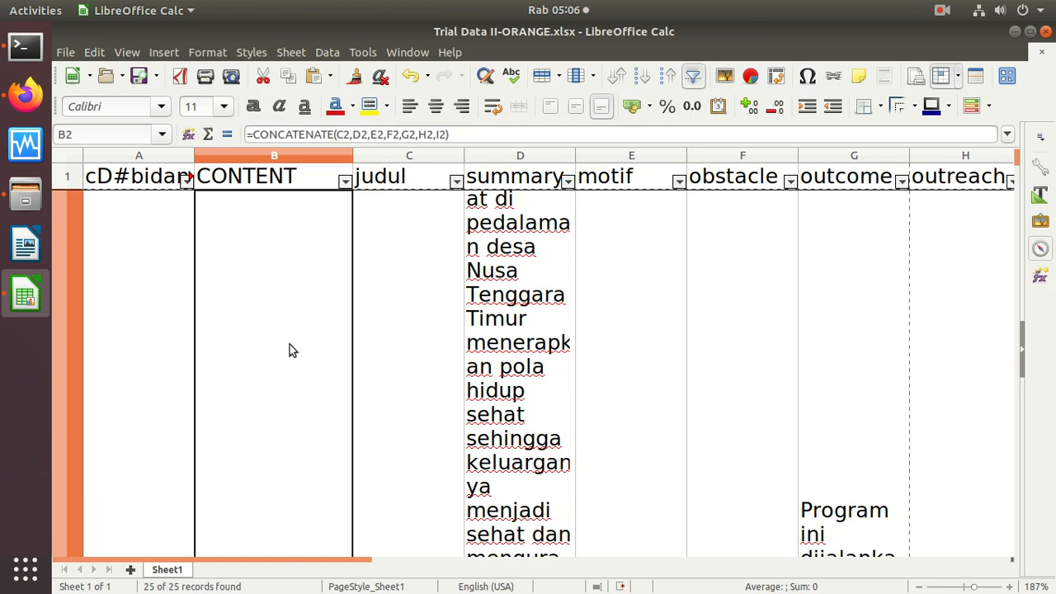
key("Right")
key("Down")
key("Up")
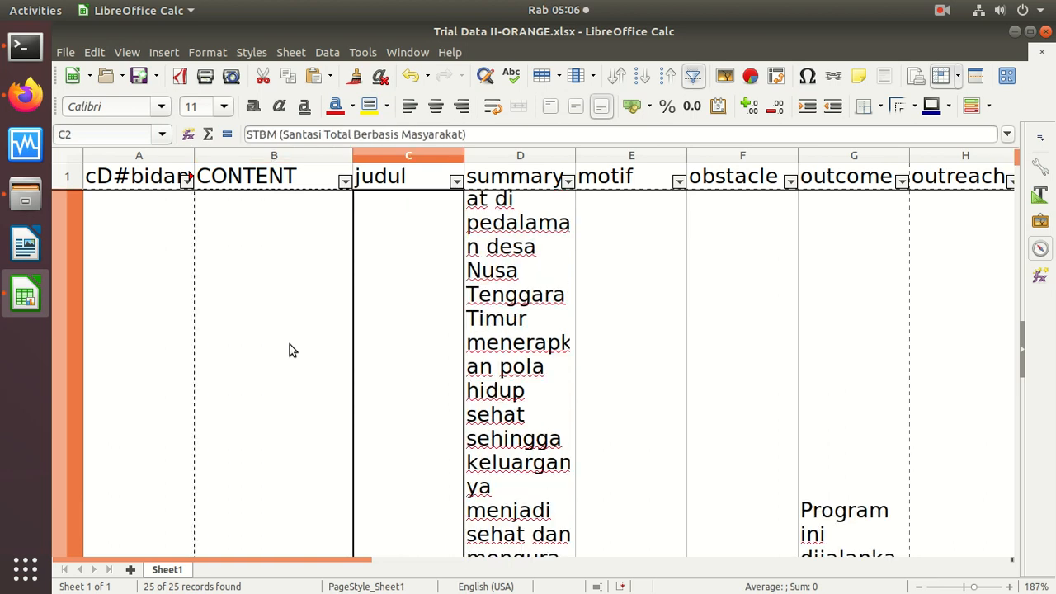
mouse_move(1020, 163)
left_mouse_down()
mouse_move(1006, 235)
mouse_move(1015, 161)
left_mouse_up()
left_click(272, 290)
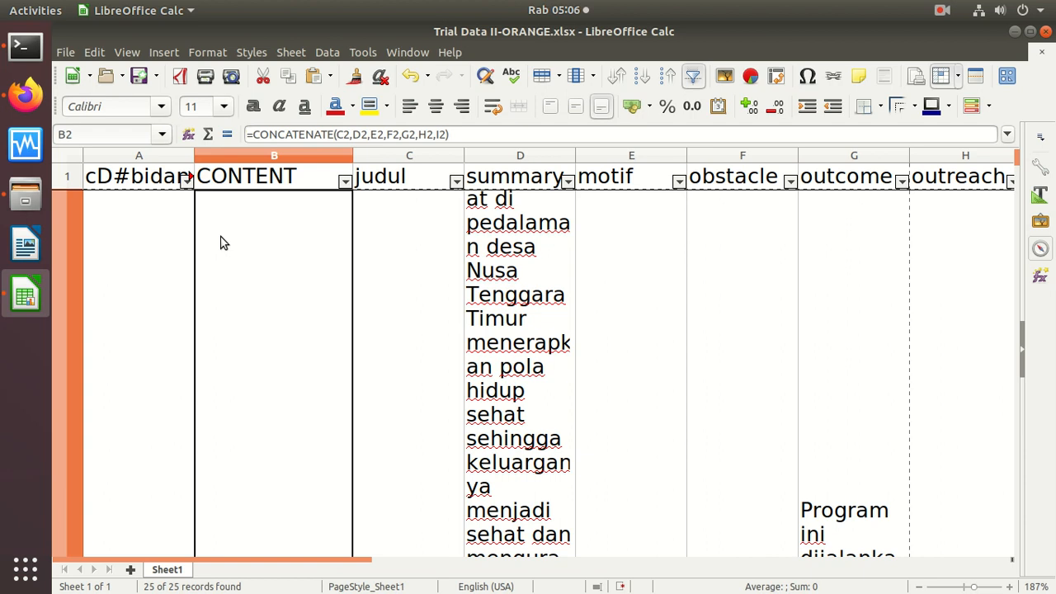
Save the workbook, keeping the Microsoft Excel 2007-2013 XML format
left_click(140, 75)
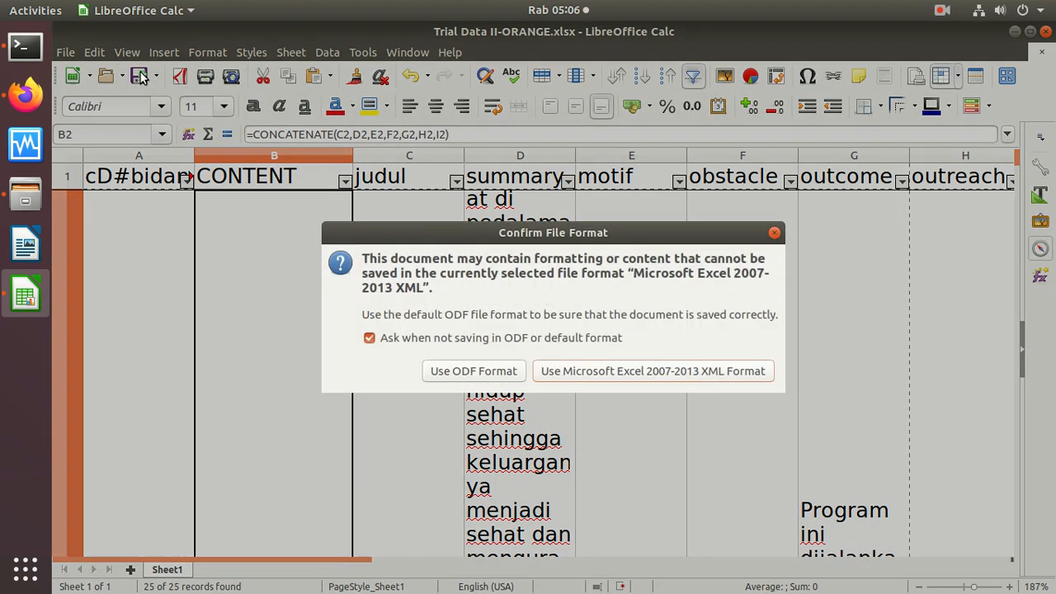
left_click(584, 371)
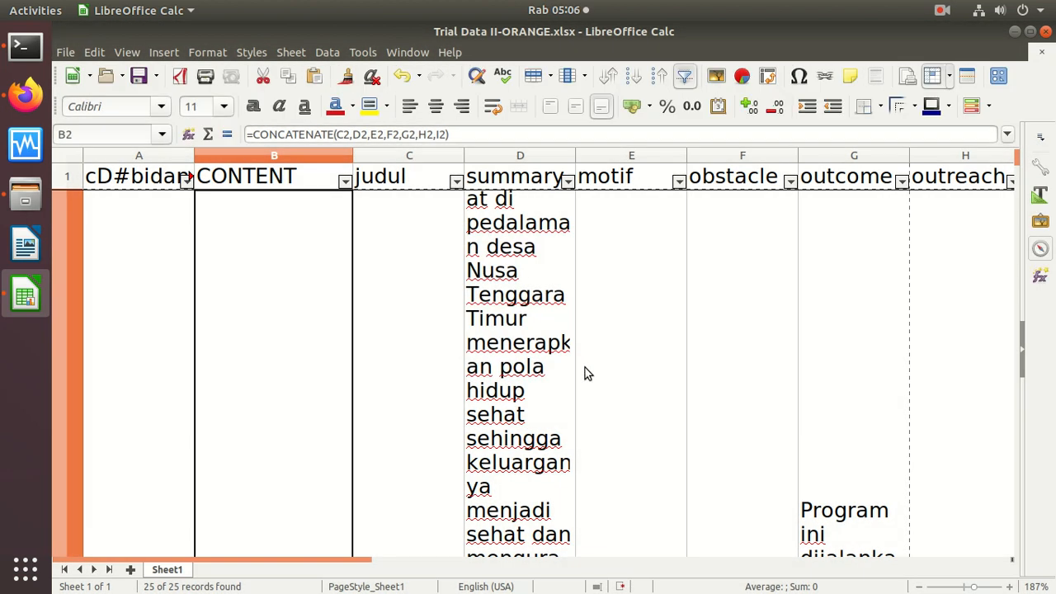
Save the sheet as Trial Data II-ORANGE in Text CSV format with Unicode (UTF-8) and tab field delimiters, and close the document
left_click(67, 53)
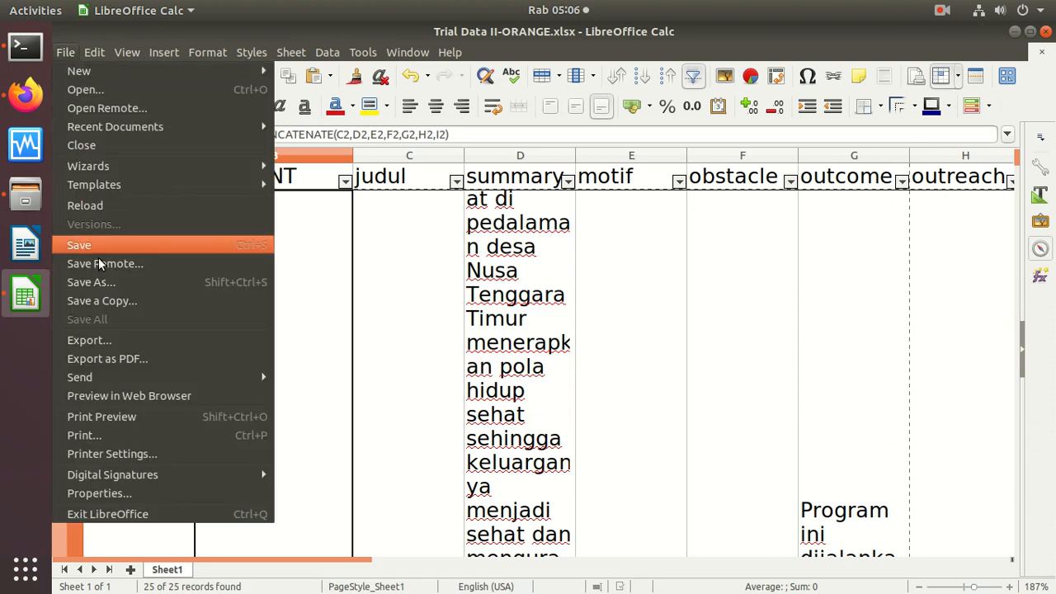
left_click(91, 282)
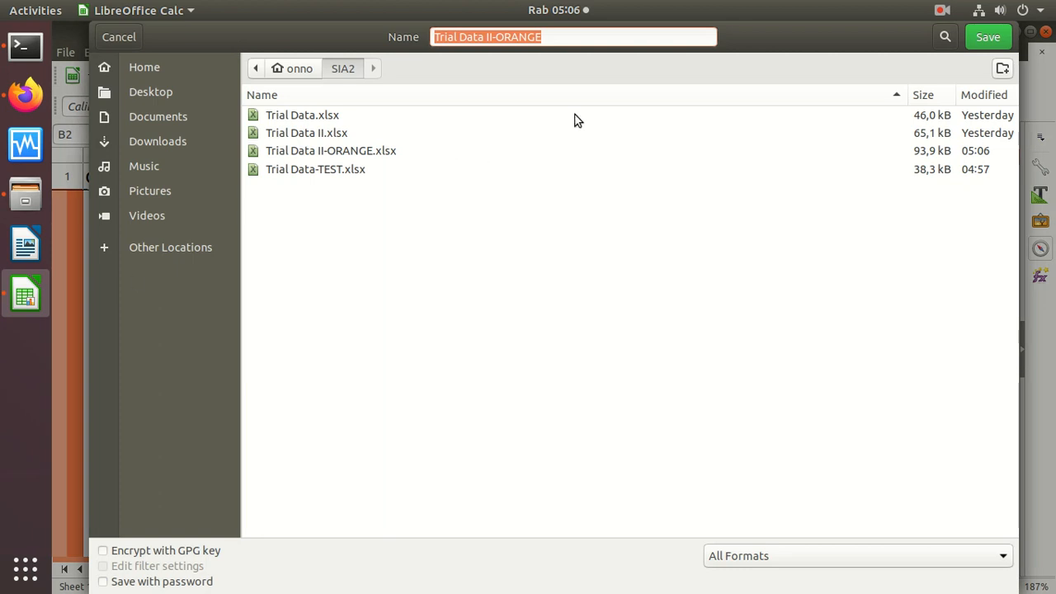
left_click(814, 560)
scroll(814, 561, "down", 5)
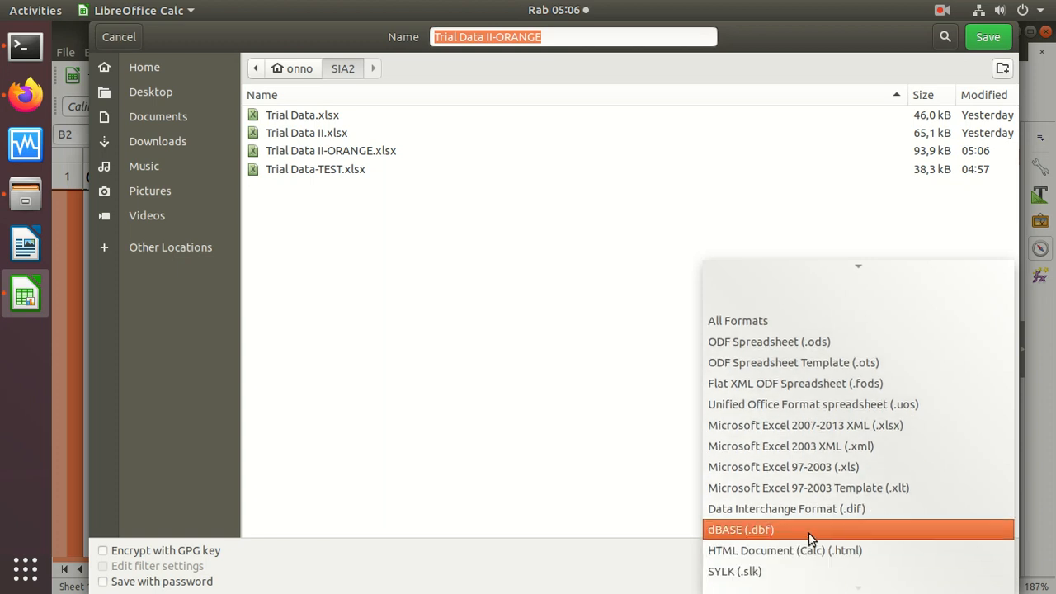
scroll(813, 584, "down", 2)
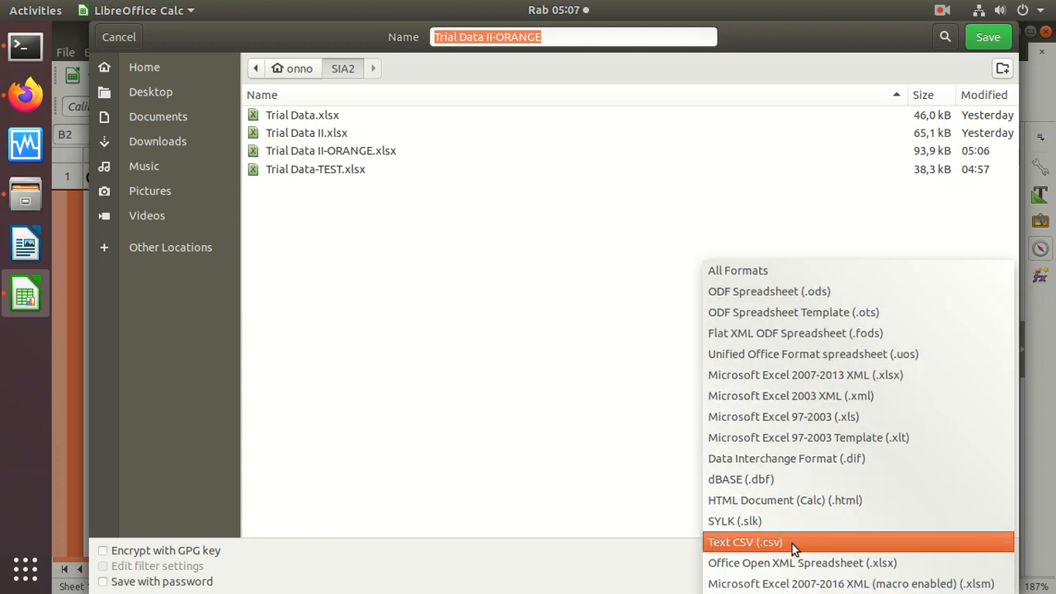
left_click(791, 542)
left_click(989, 37)
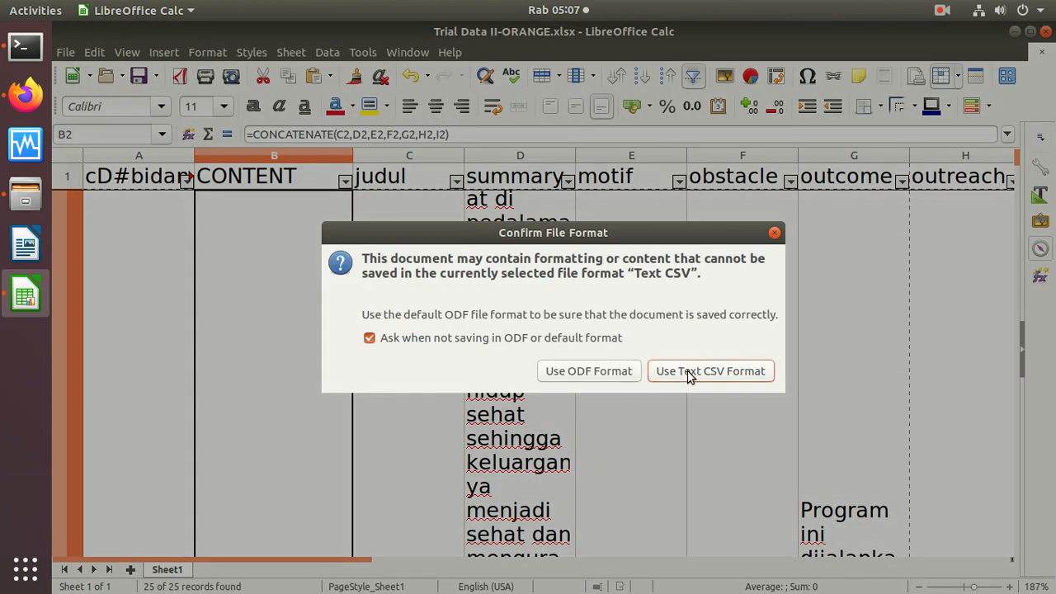
left_click(689, 373)
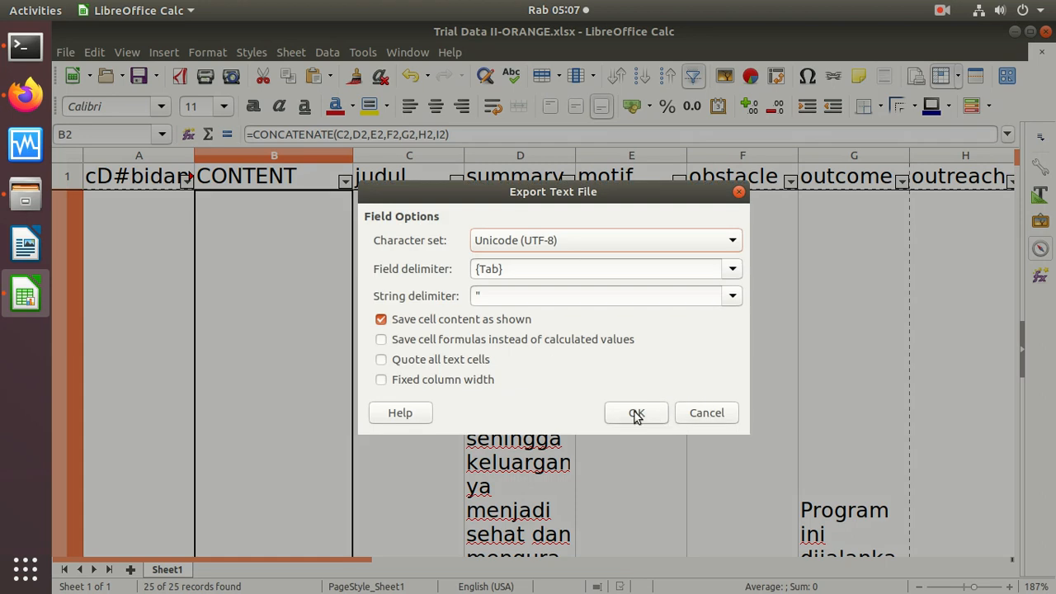
left_click(635, 414)
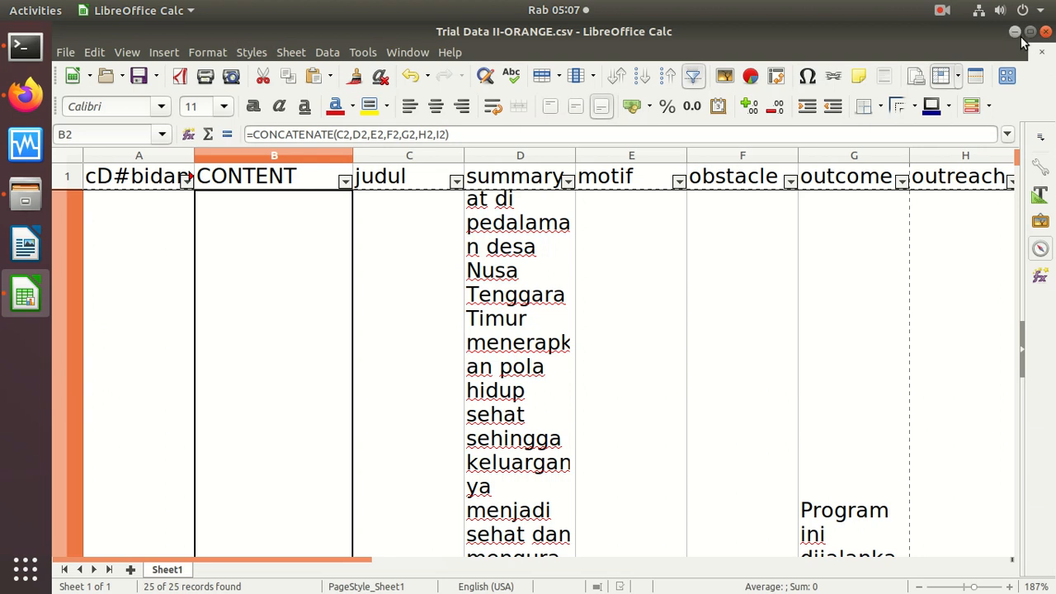
left_click(1044, 33)
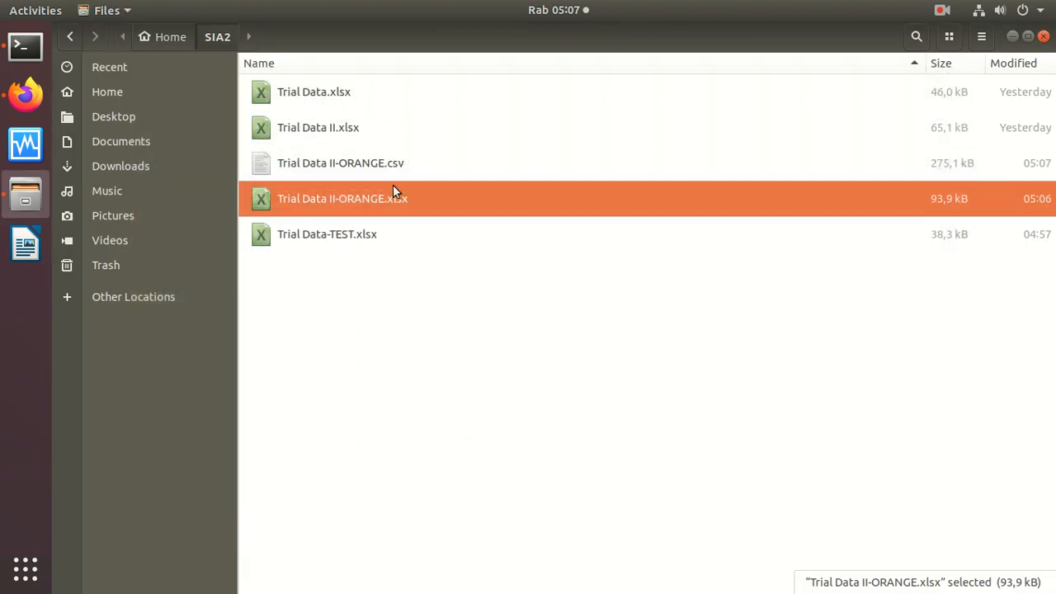
Open Trial Data II-ORANGE.csv with tab, comma and semicolon separators and examine the text in the CONTENT column across the records
double_click(294, 163)
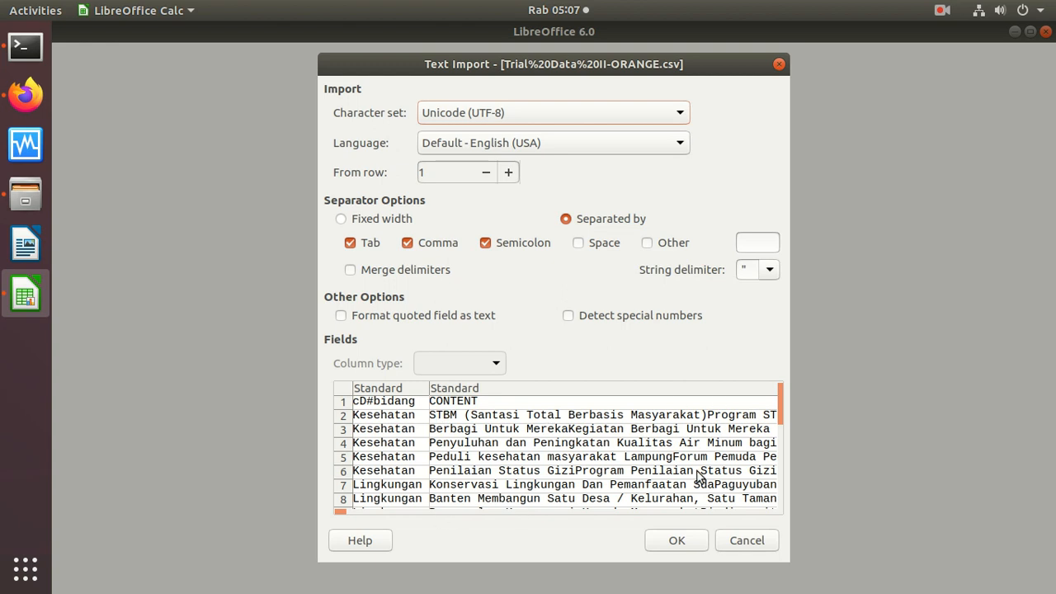
left_click(672, 540)
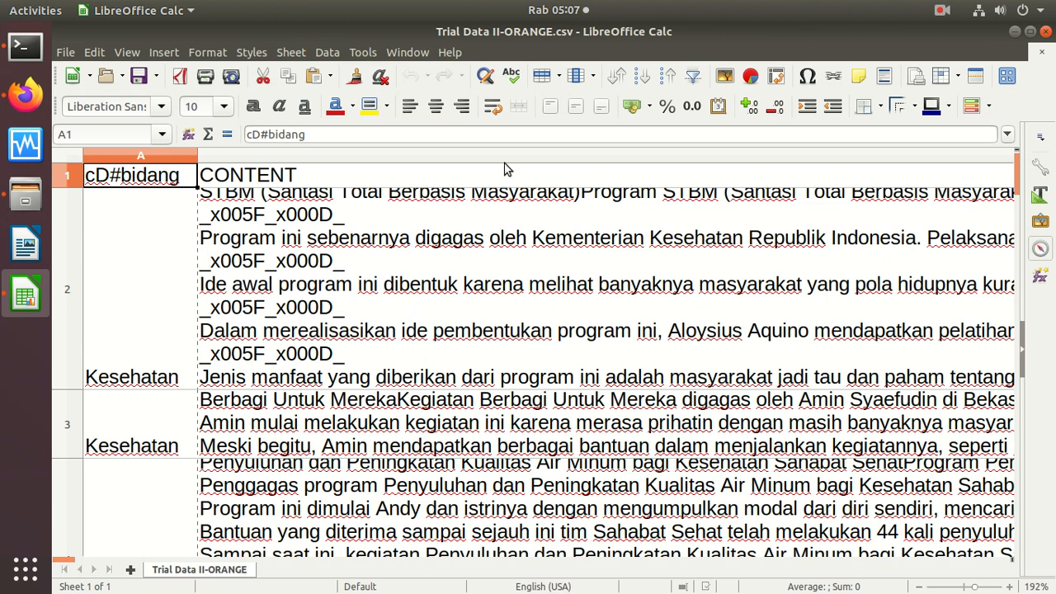
left_click(341, 422)
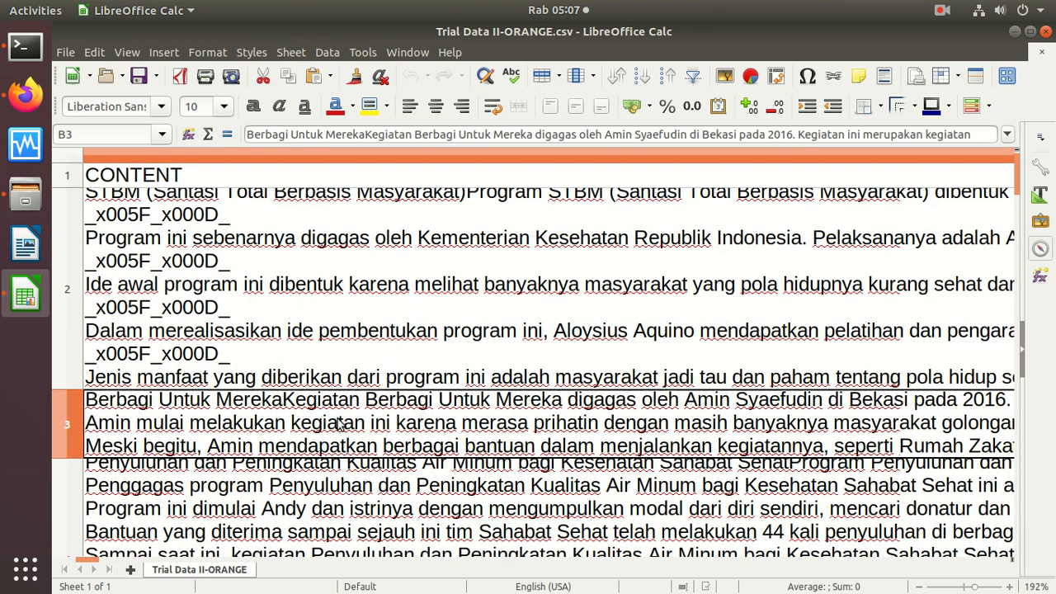
scroll(343, 422, "down", 1)
left_click(345, 422)
key("Down")
key("Down")
key("Down")
key("Down")
key("Down")
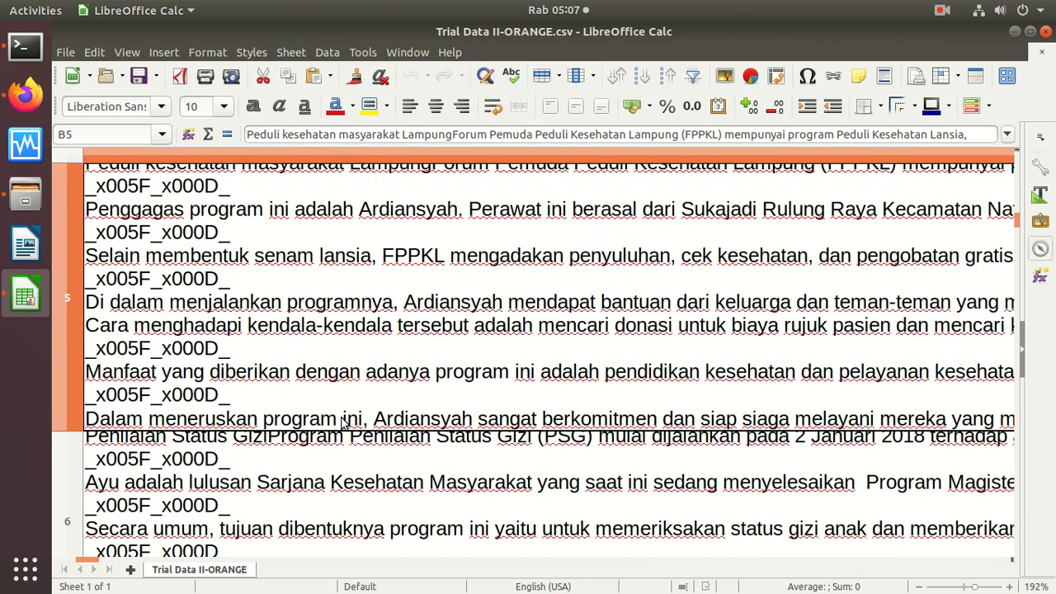
key("Down")
key("Down")
key("Down")
key("Down")
key("Down")
key("Down")
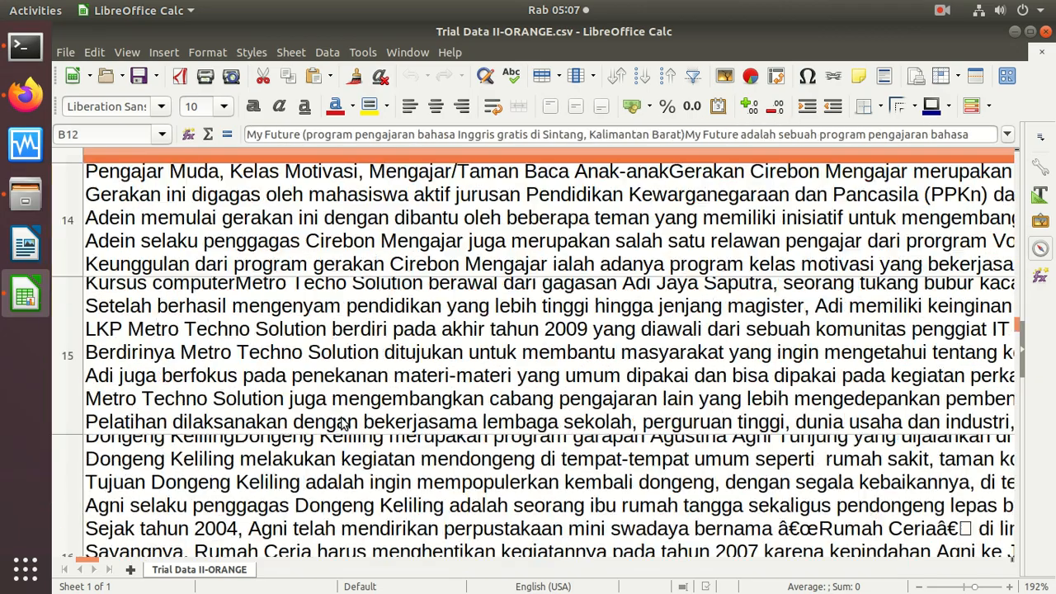
key("Up")
key("Up")
key("Up")
key("Up")
key("Up")
key("Up")
key("Up")
key("Up")
key("Up")
key("Up")
key("Up")
key("Up")
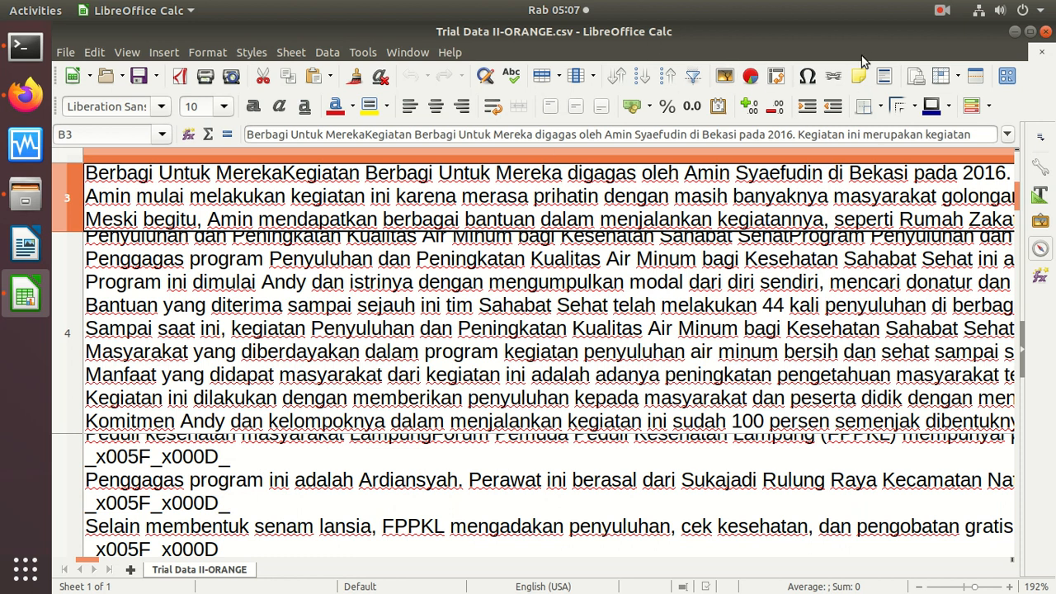
Close the CSV document and move Trial Data II-ORANGE.csv to the trash
left_click(1043, 33)
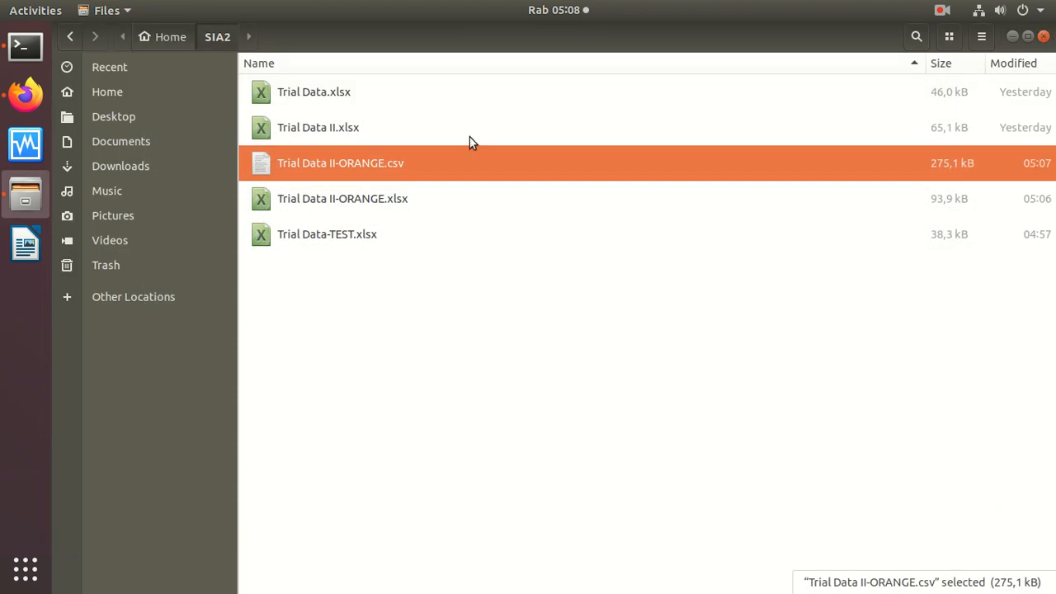
right_click(314, 163)
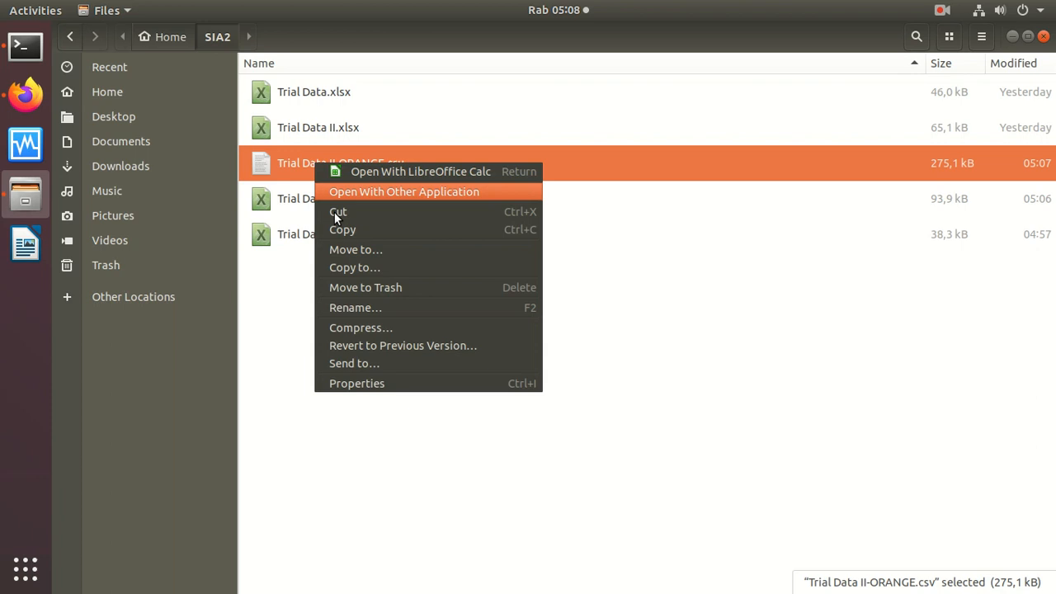
left_click(366, 290)
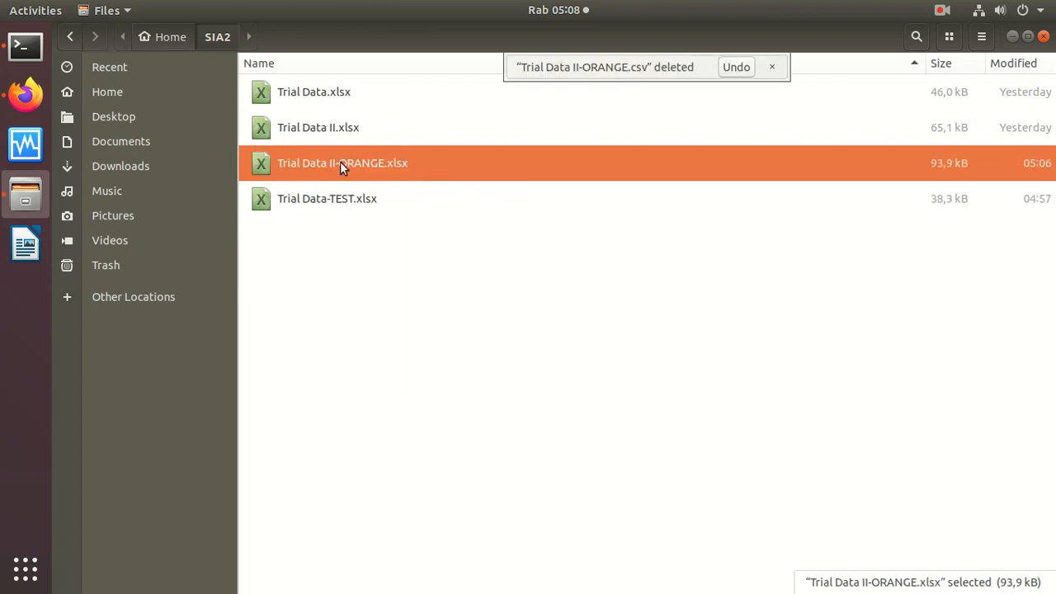
Open Trial Data-TEST.xlsx and delete columns A through G (id to tgl) and column J (telp)
double_click(320, 203)
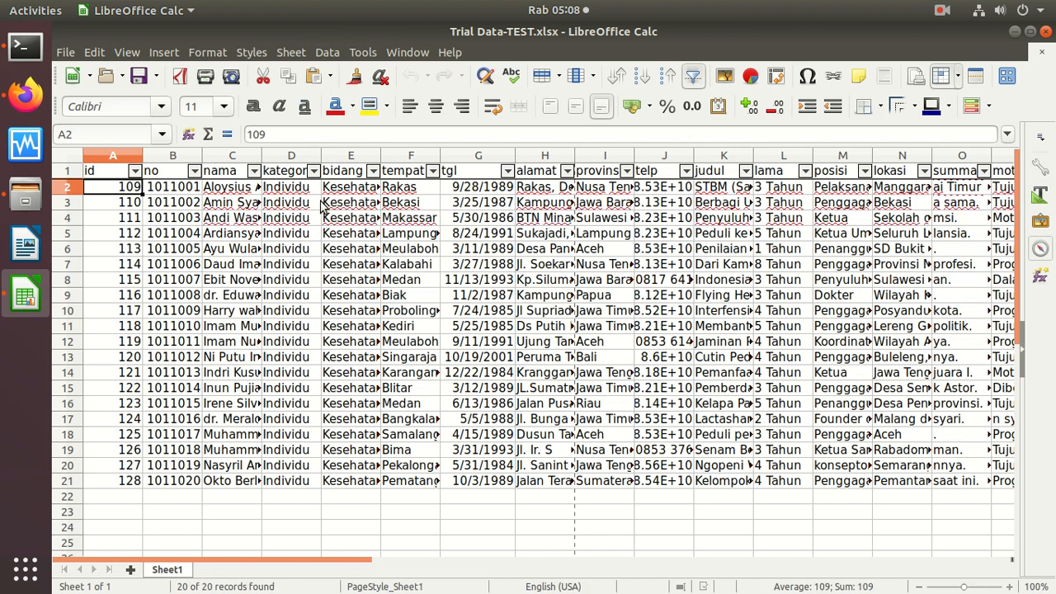
left_click(113, 156)
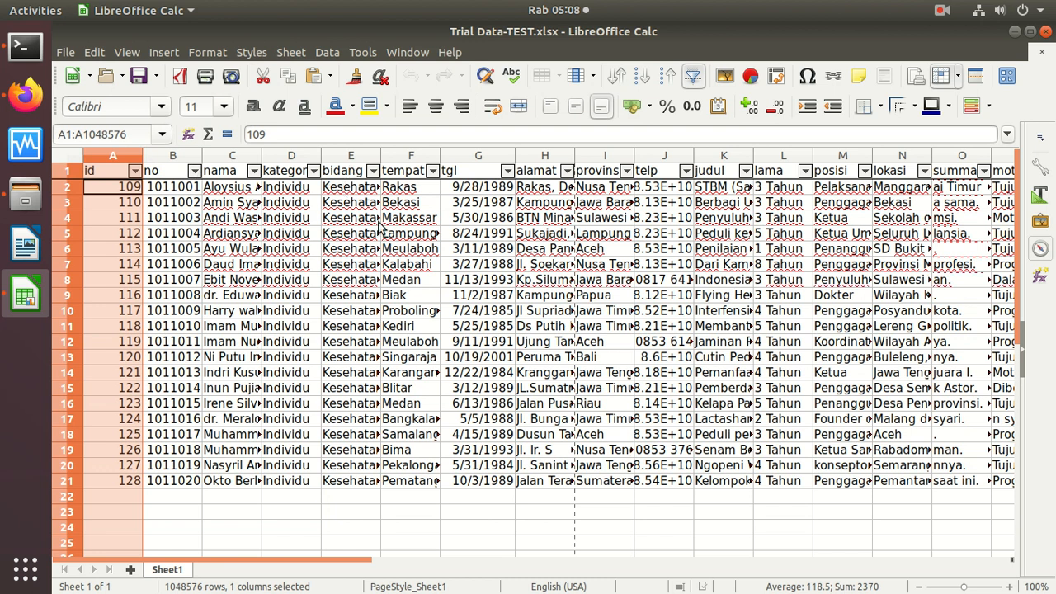
left_click(171, 156, "shift")
left_click(222, 154, "shift")
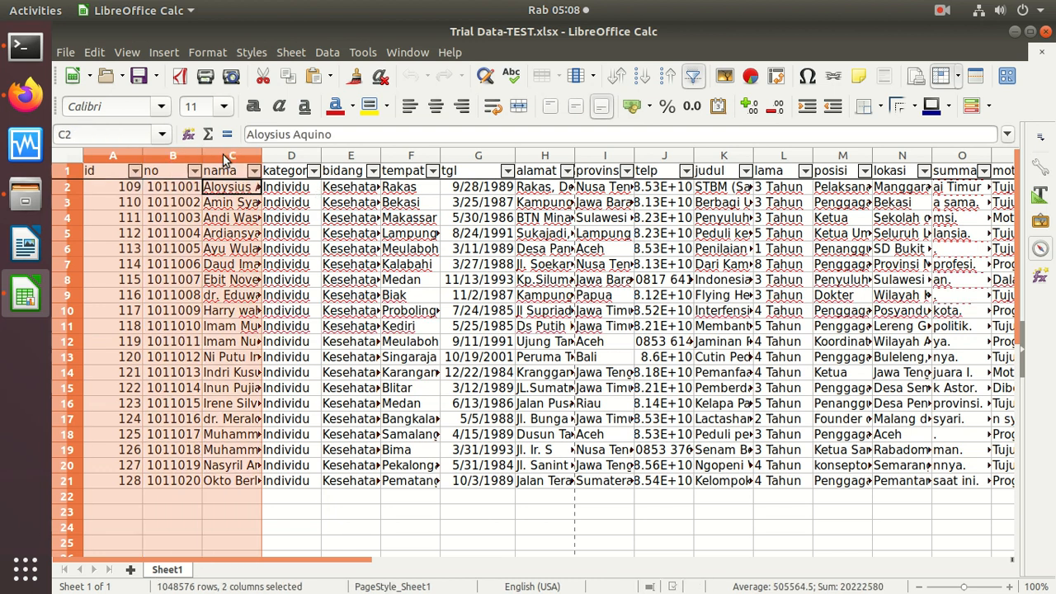
left_click(273, 156, "shift")
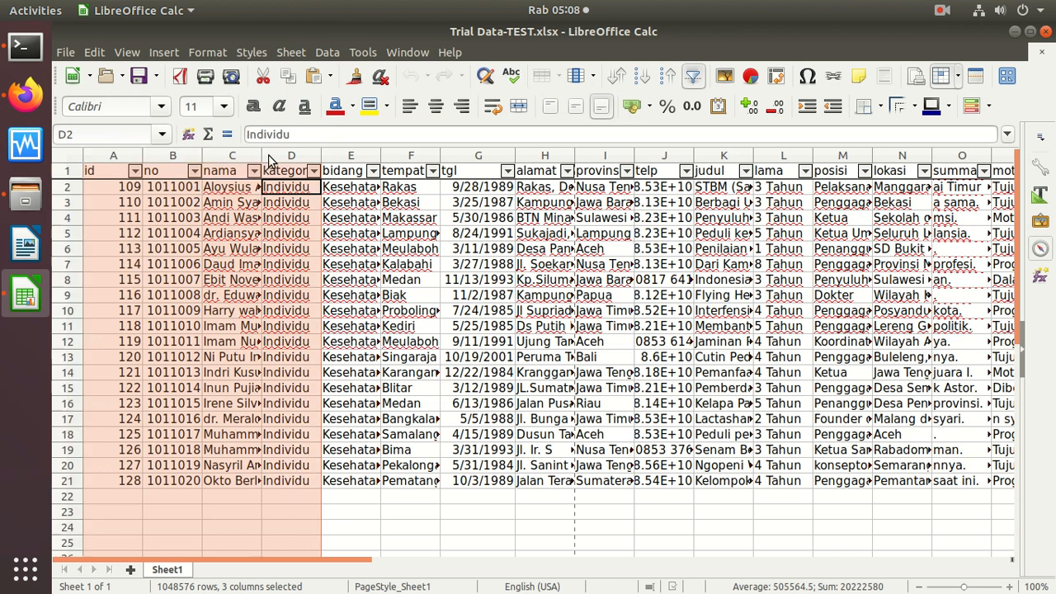
left_click(344, 158, "shift")
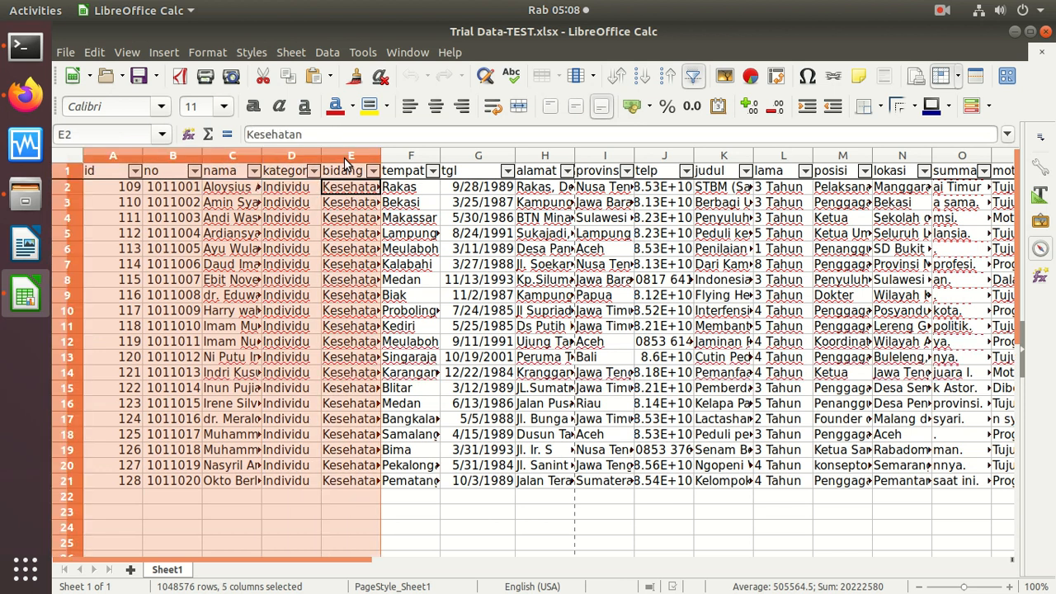
left_click(402, 158, "shift")
left_click(460, 157, "shift")
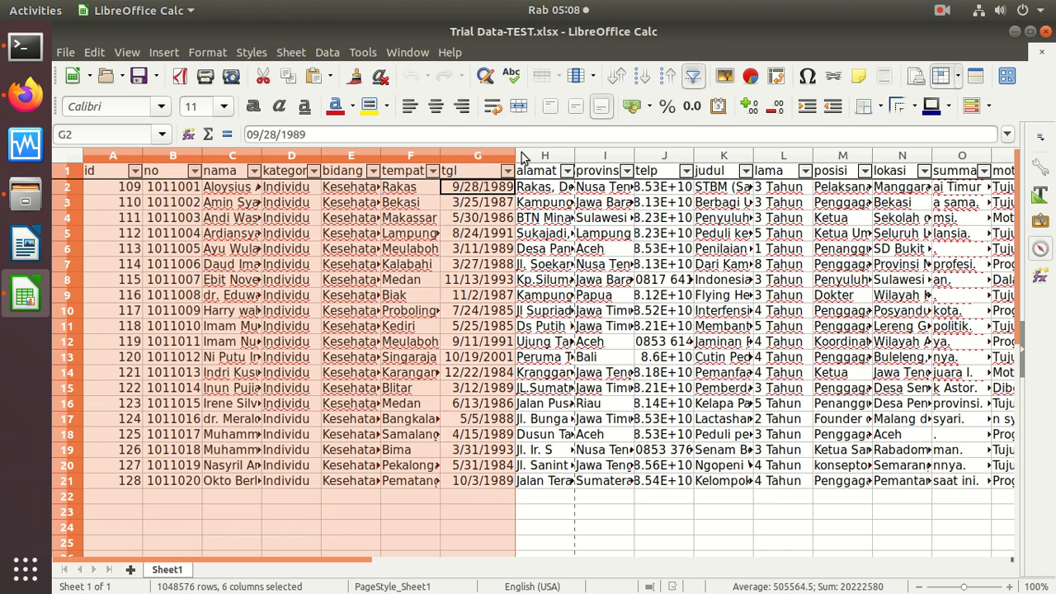
left_click(546, 156, "shift")
left_click(602, 155, "ctrl")
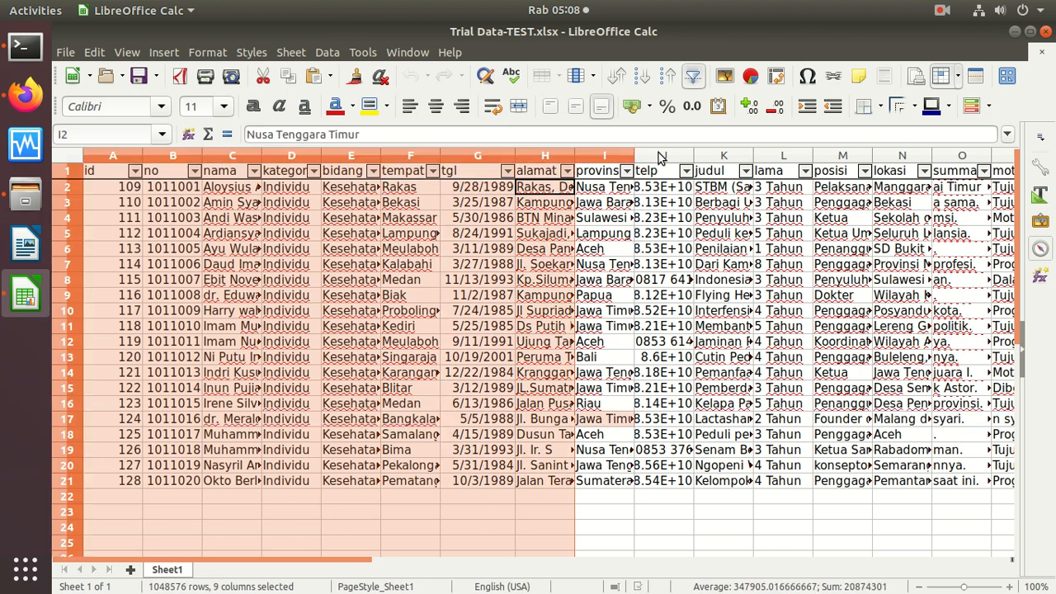
left_click(617, 157, "ctrl")
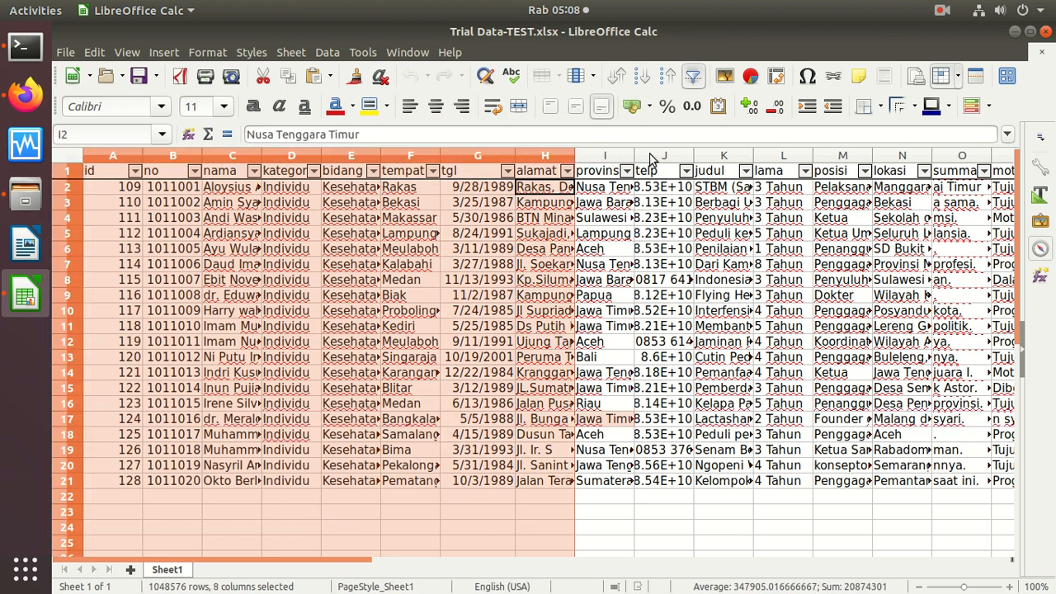
key("Right")
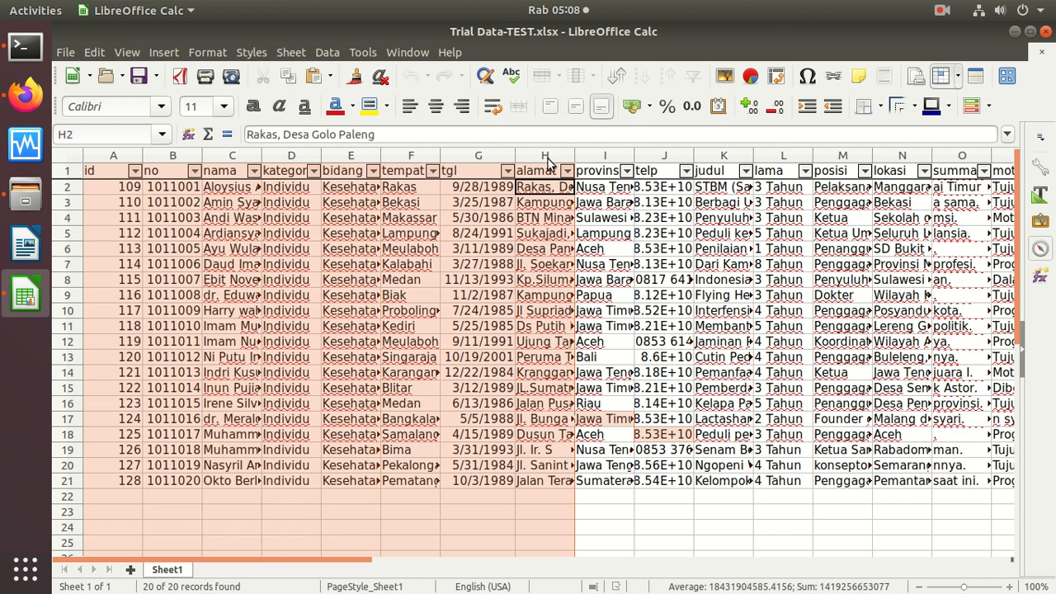
right_click(546, 158)
left_click(591, 228)
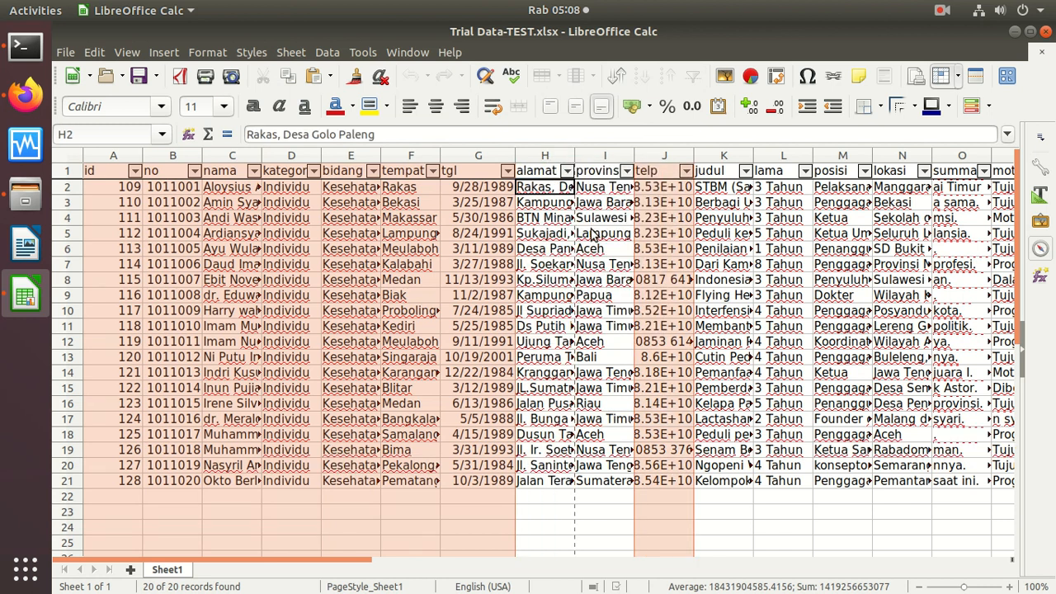
key("ctrl+minus")
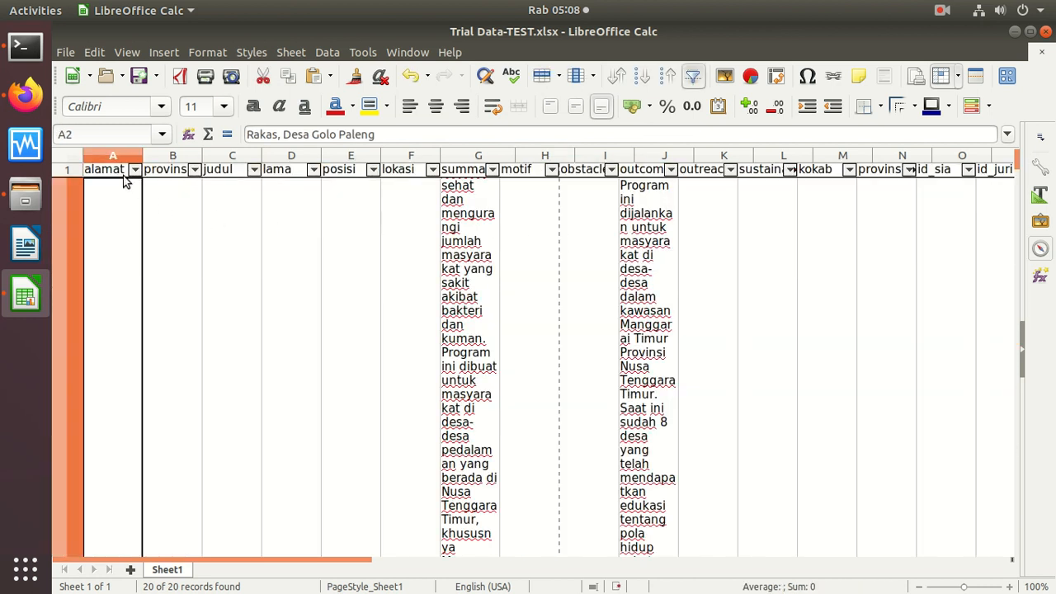
Delete the alamat, provinsi, lama, posisi and lokasi columns, keeping the judul column
left_click(117, 159)
left_click(168, 156, "ctrl")
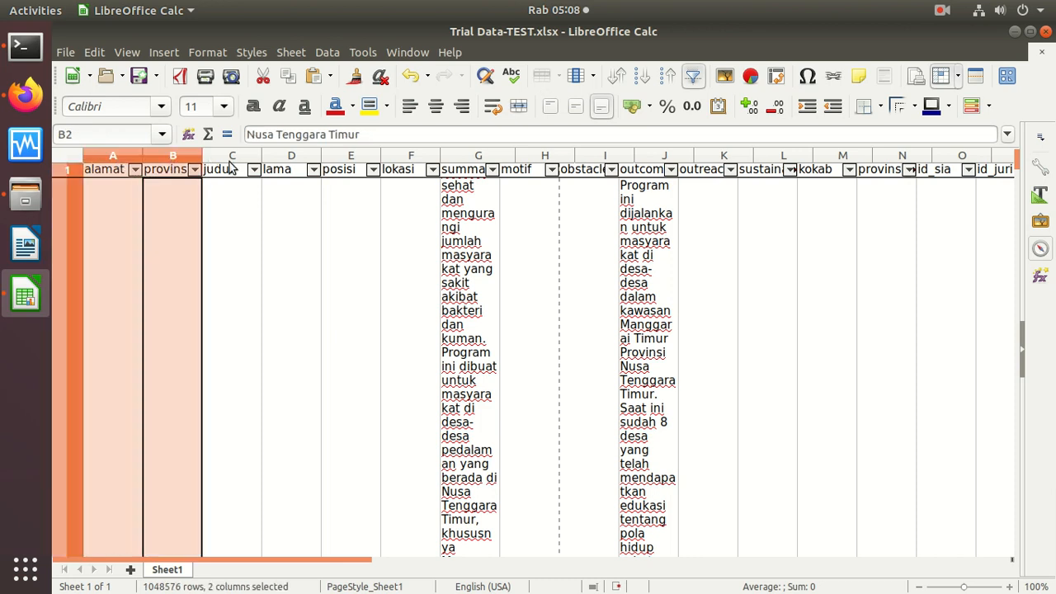
left_click(291, 157, "ctrl")
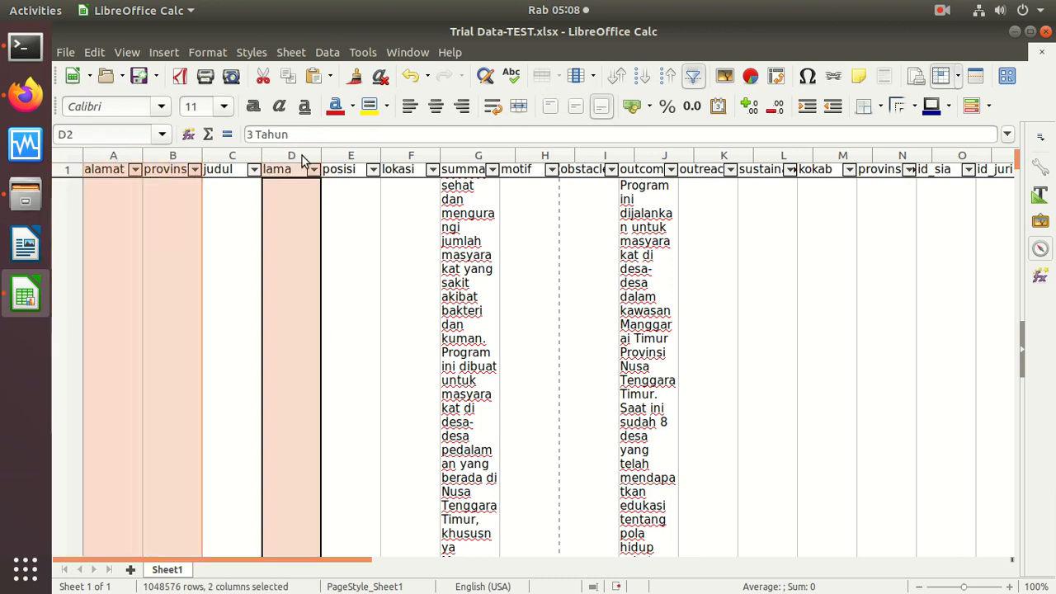
left_click(340, 156, "ctrl")
left_click(398, 156, "ctrl")
right_click(400, 158)
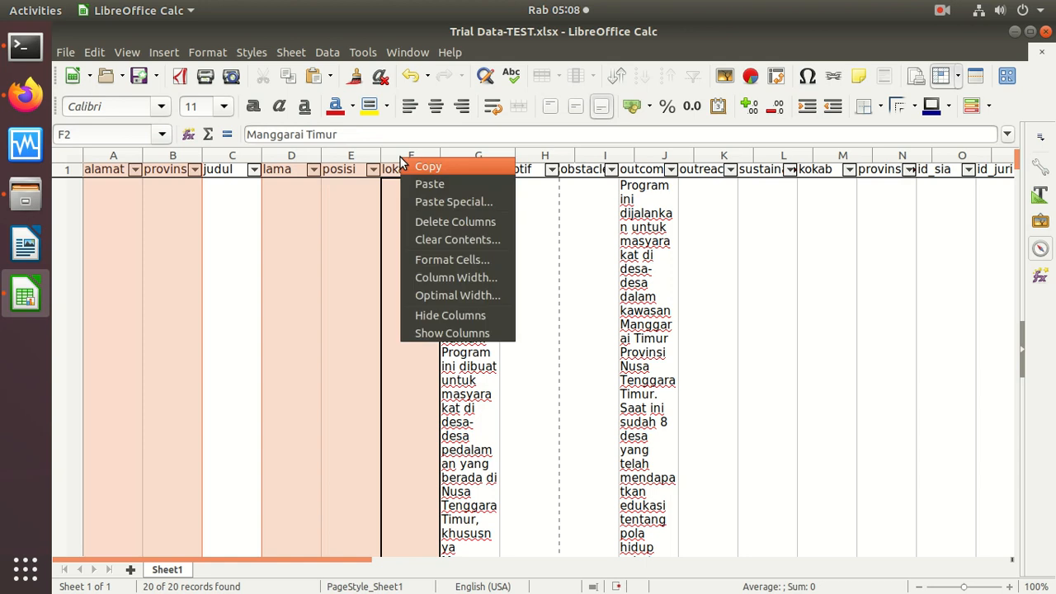
left_click(436, 222)
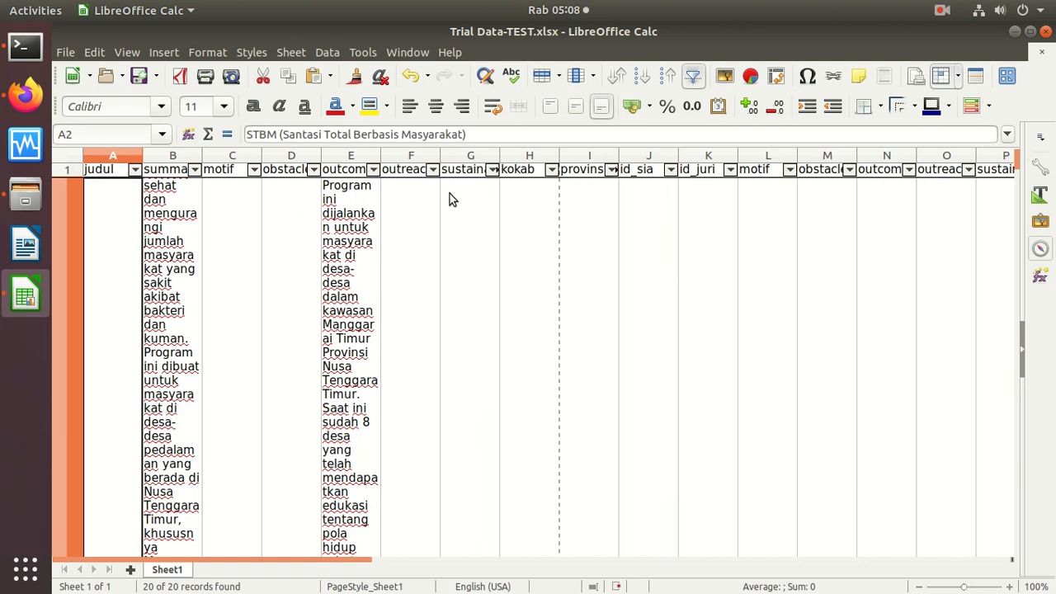
Delete columns H through P, from kokab to the second sustainability column, and the nilai column
left_click(526, 156)
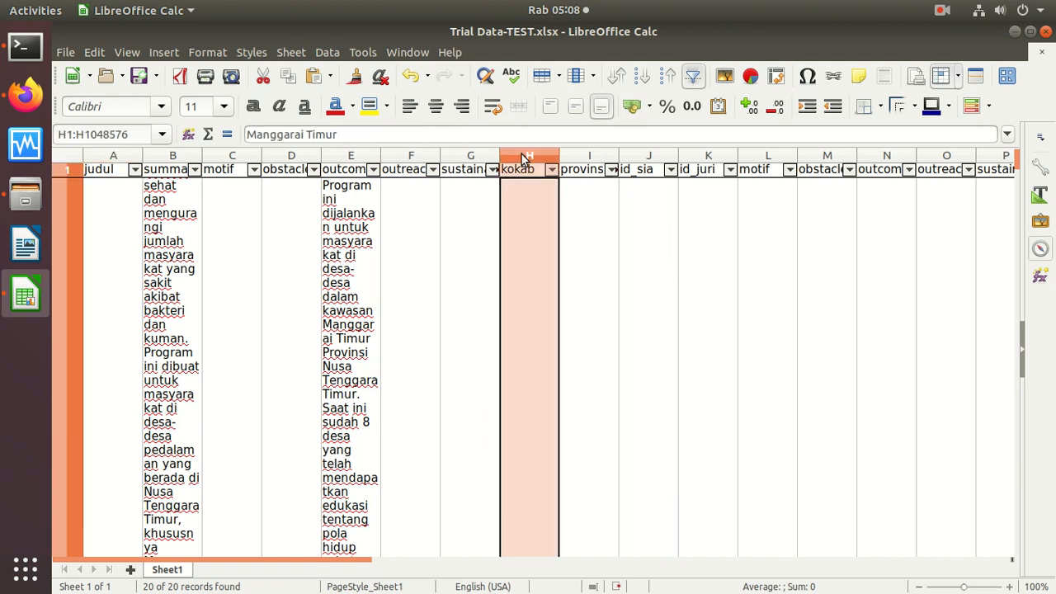
left_click(589, 157, "shift")
left_click_drag(649, 157, 994, 158)
right_click(995, 158)
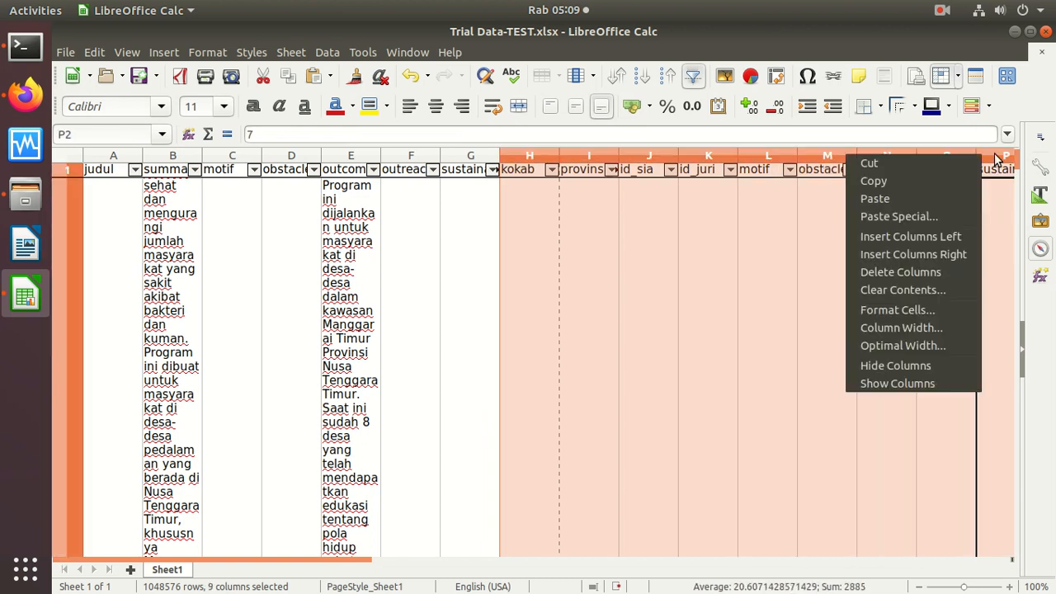
left_click(913, 276)
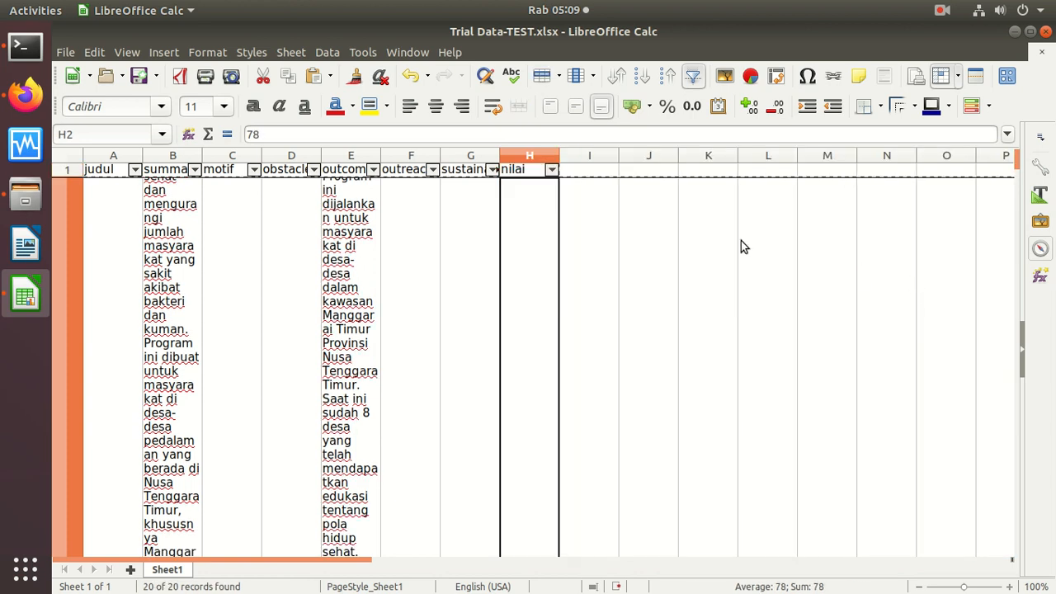
right_click(540, 158)
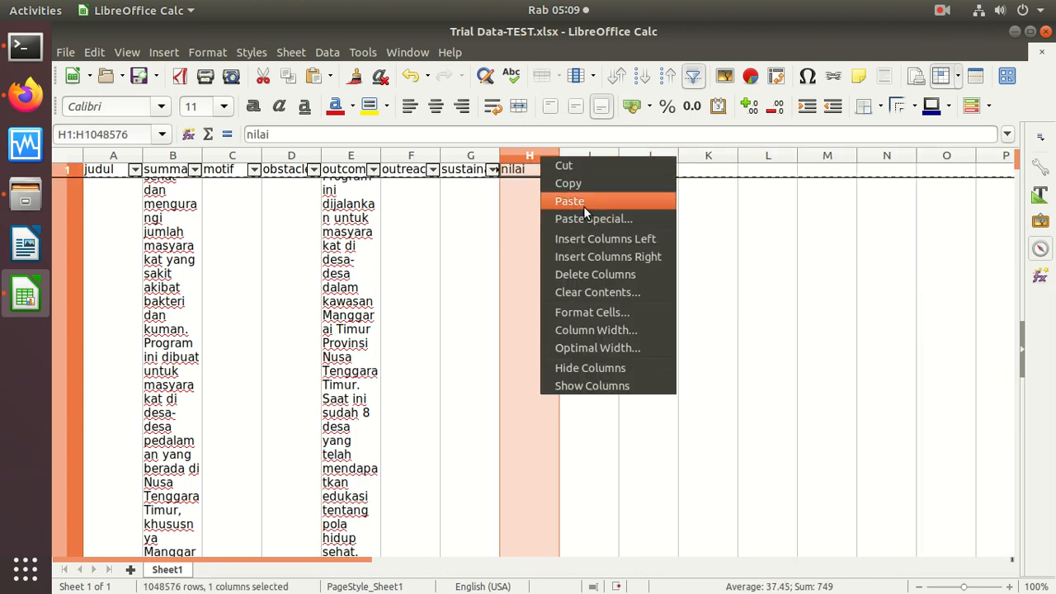
left_click(610, 273)
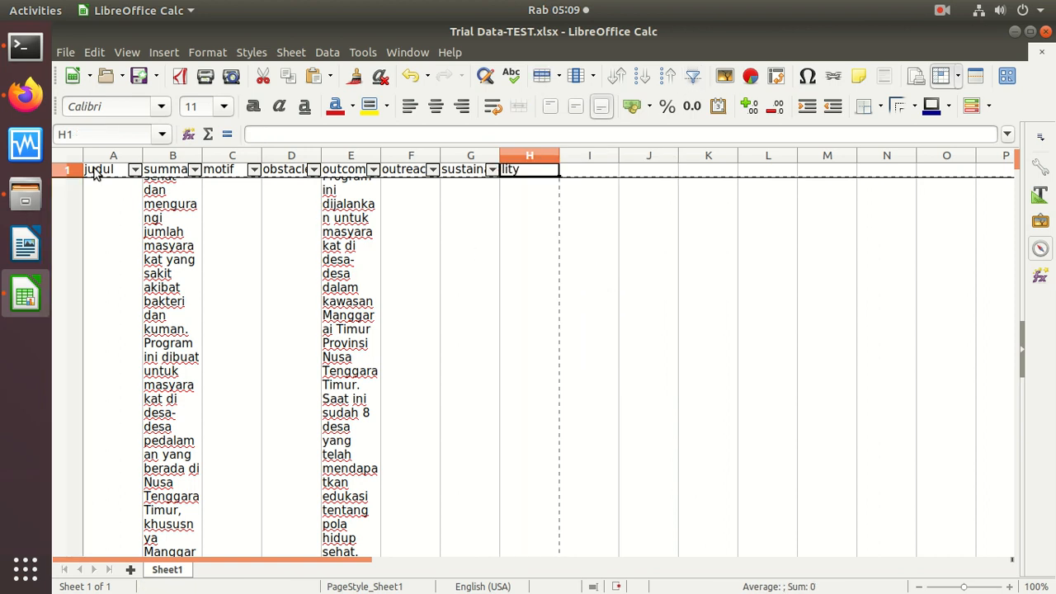
Format columns A through H, starting with judul, with the Text number category
left_click_drag(100, 159, 532, 167)
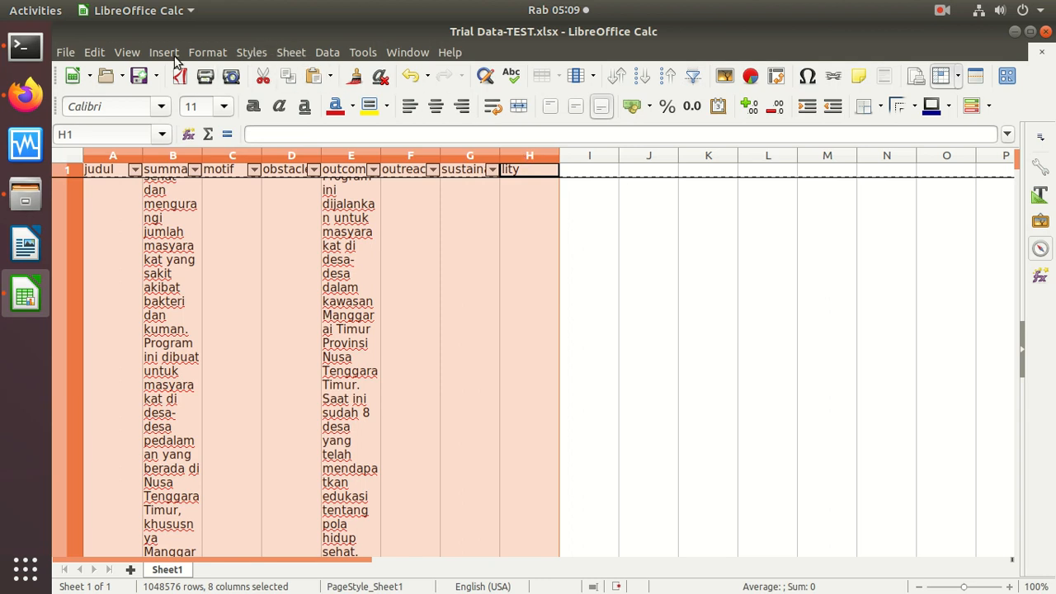
right_click(284, 154)
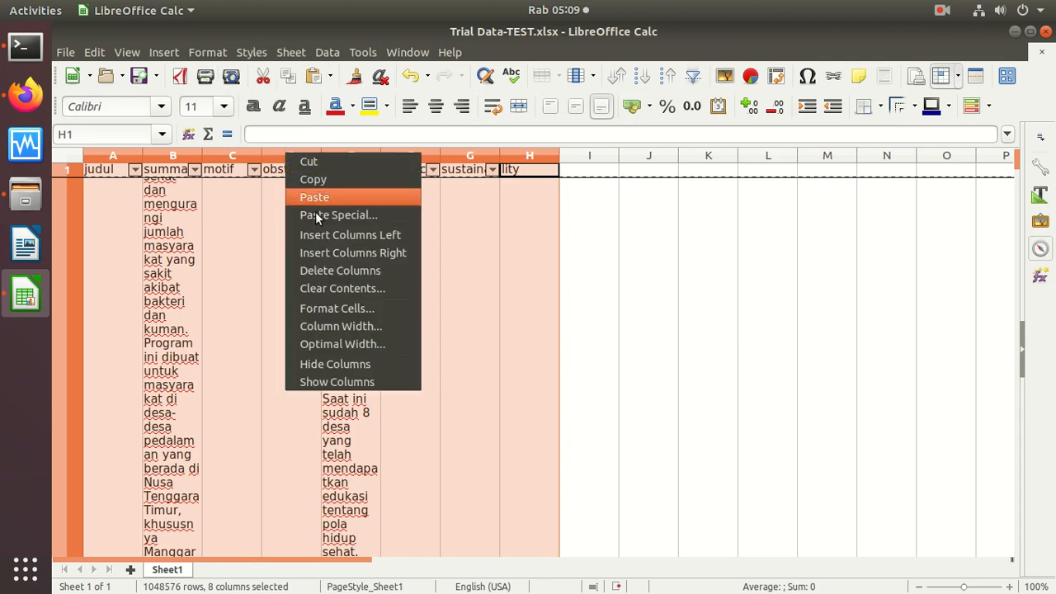
left_click(353, 308)
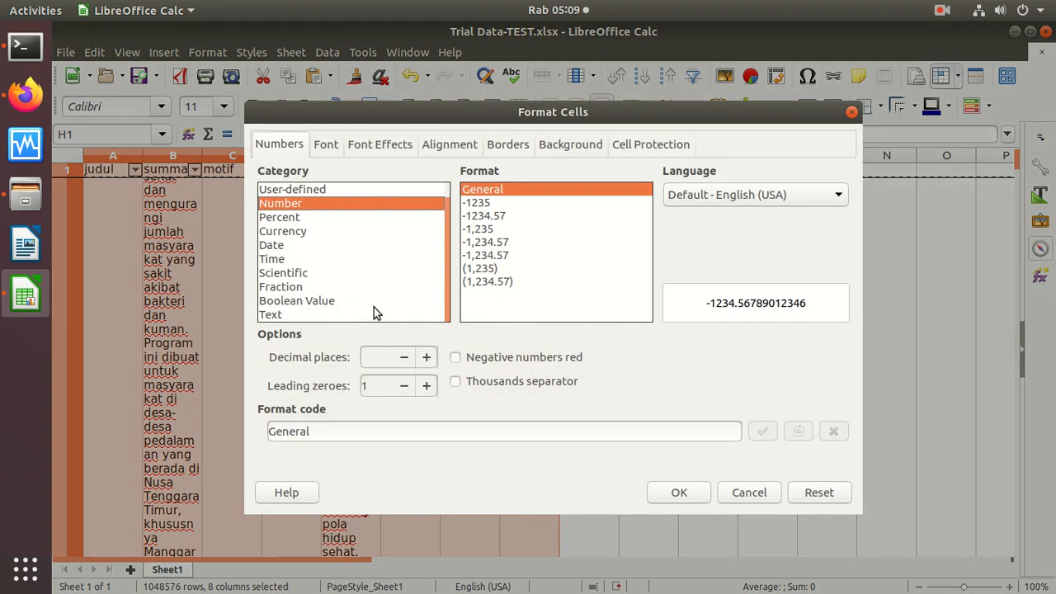
left_click(327, 315)
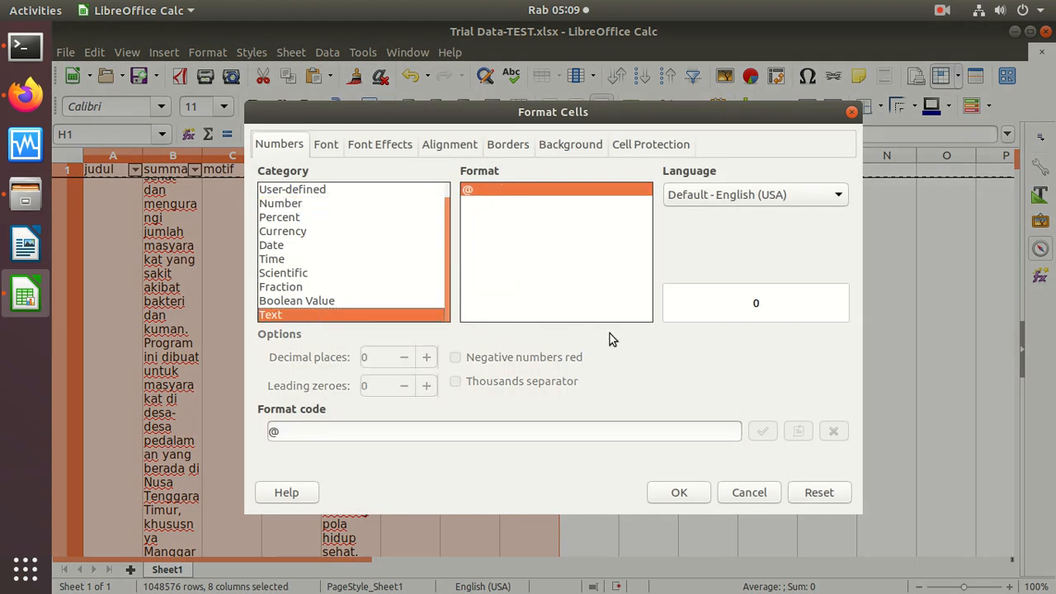
left_click(668, 488)
Insert eight blank columns before the judul column and enter CONTENT as the header in A1
right_click(366, 153)
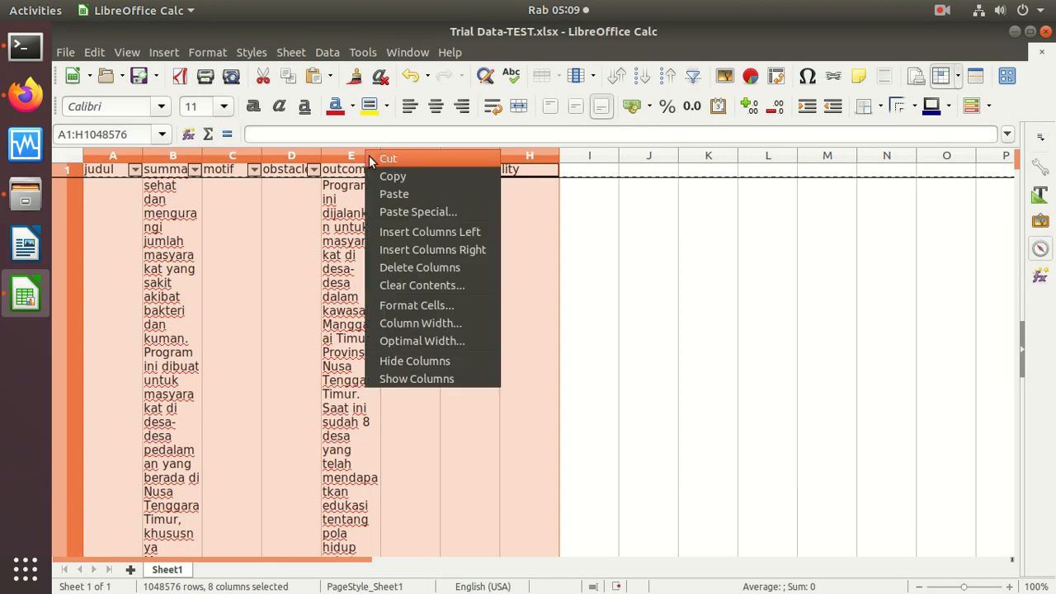
left_click(415, 234)
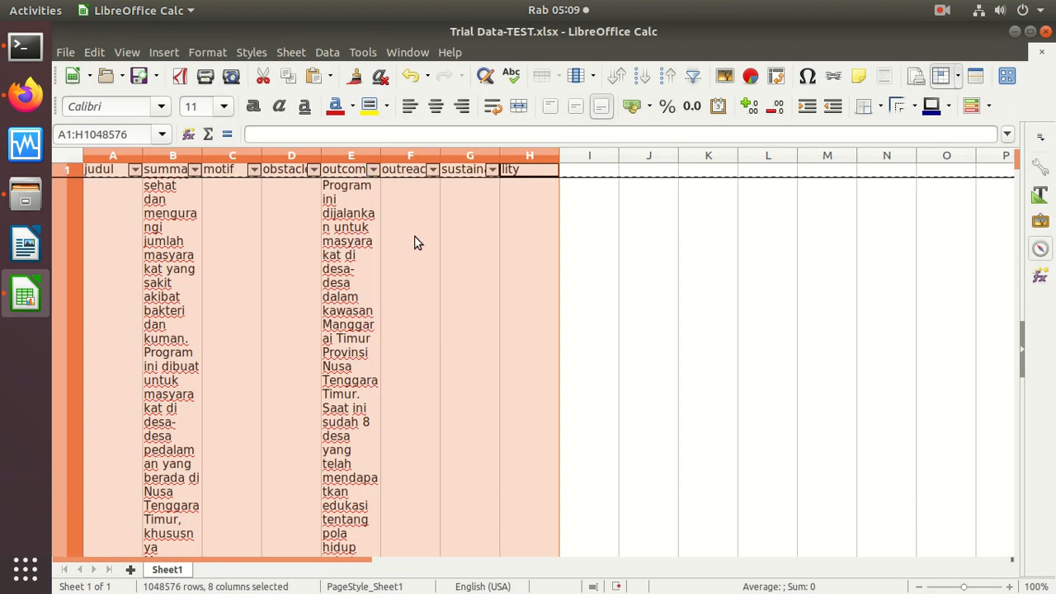
left_click(196, 196)
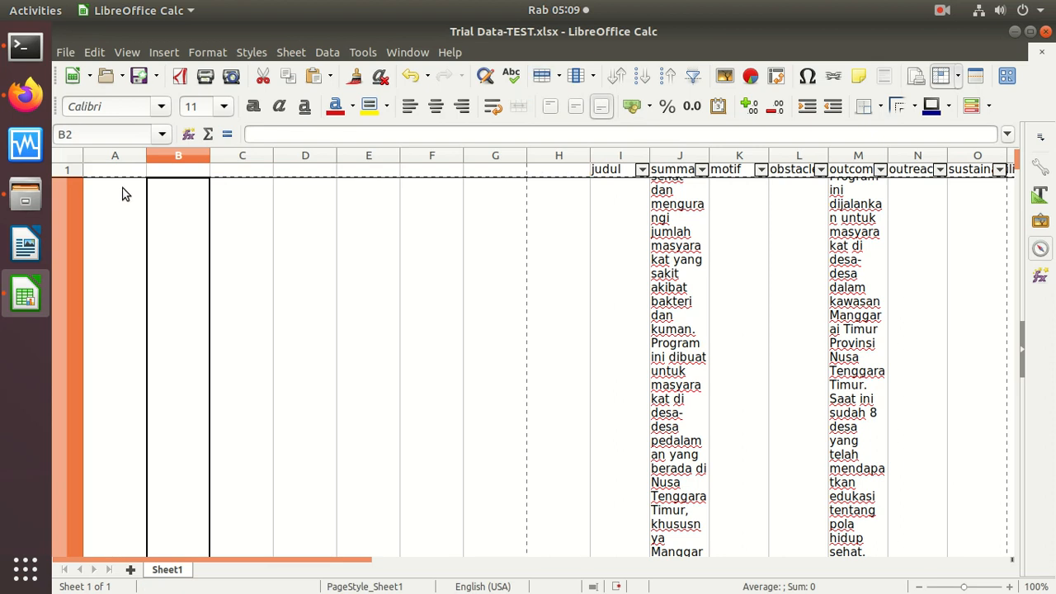
left_click(118, 172)
left_click(258, 136)
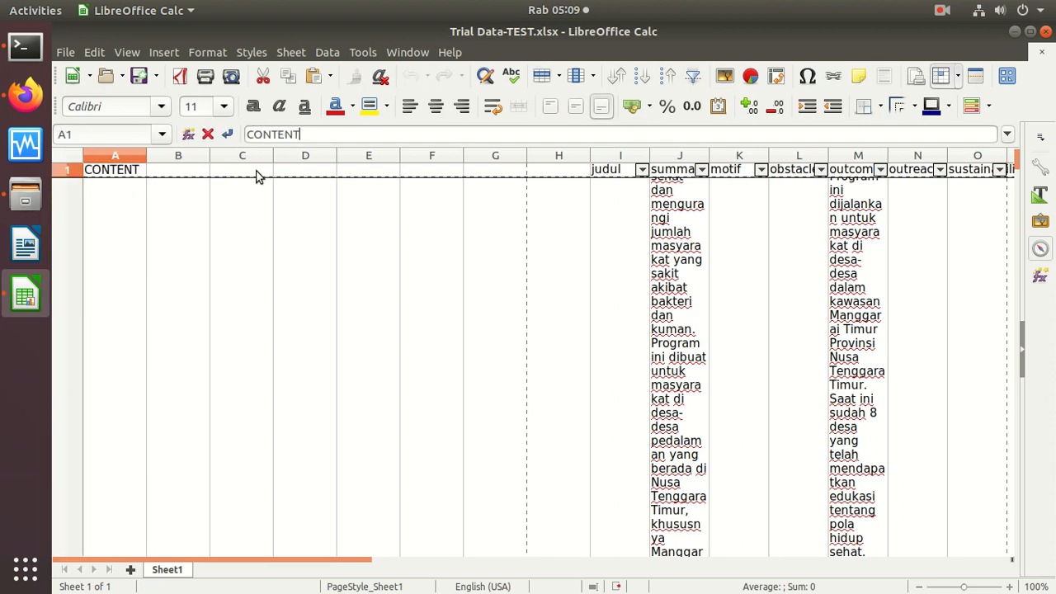
Enter a CONCATENATE formula in A2 that joins the row's cells I2 through O2, from judul to sustainability
left_click(102, 205)
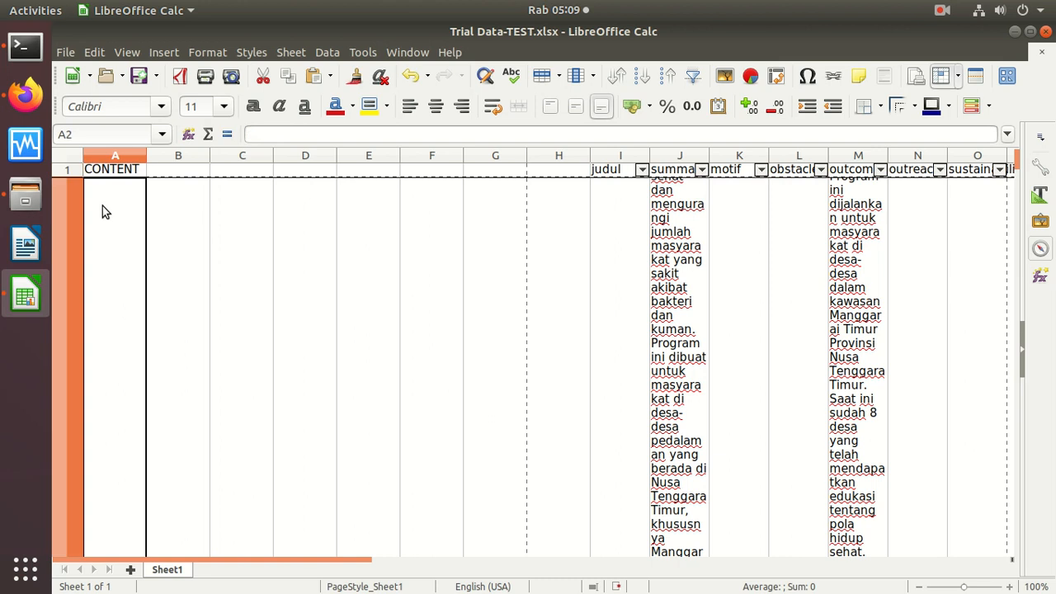
left_click(321, 134)
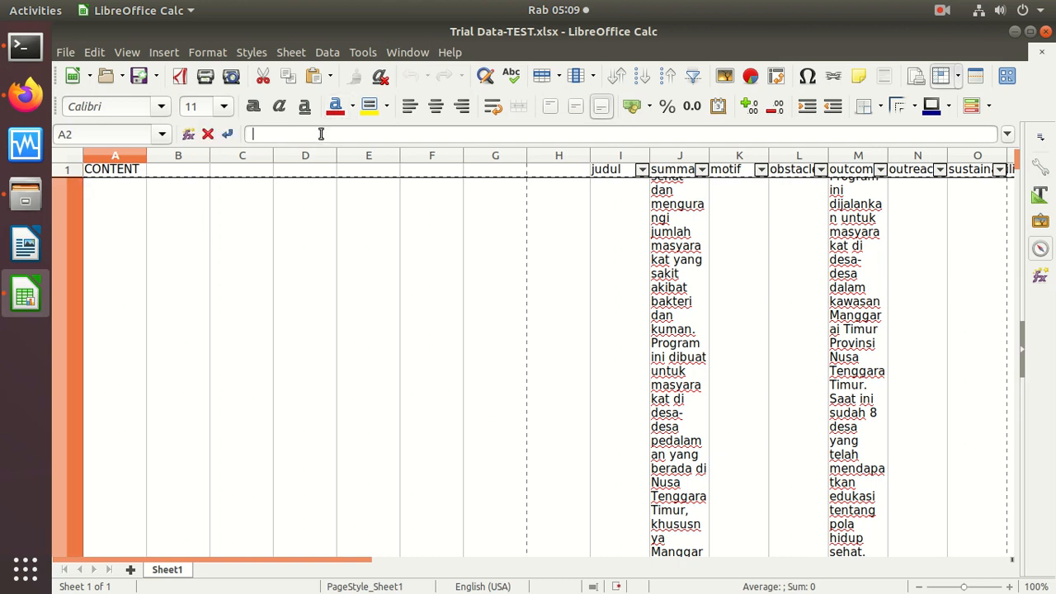
type("=CONCATENATE(")
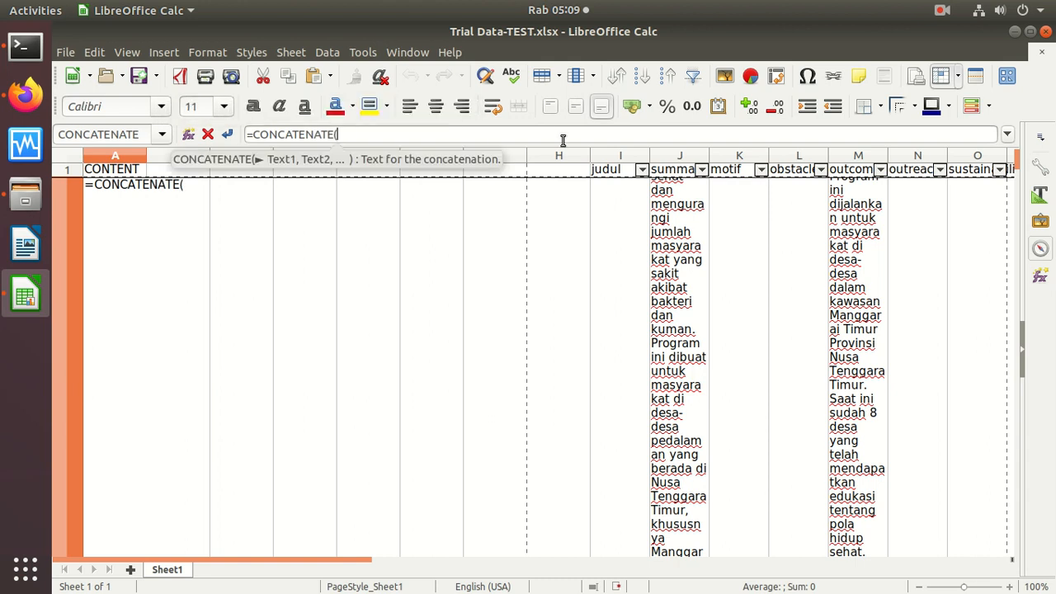
left_click(614, 197)
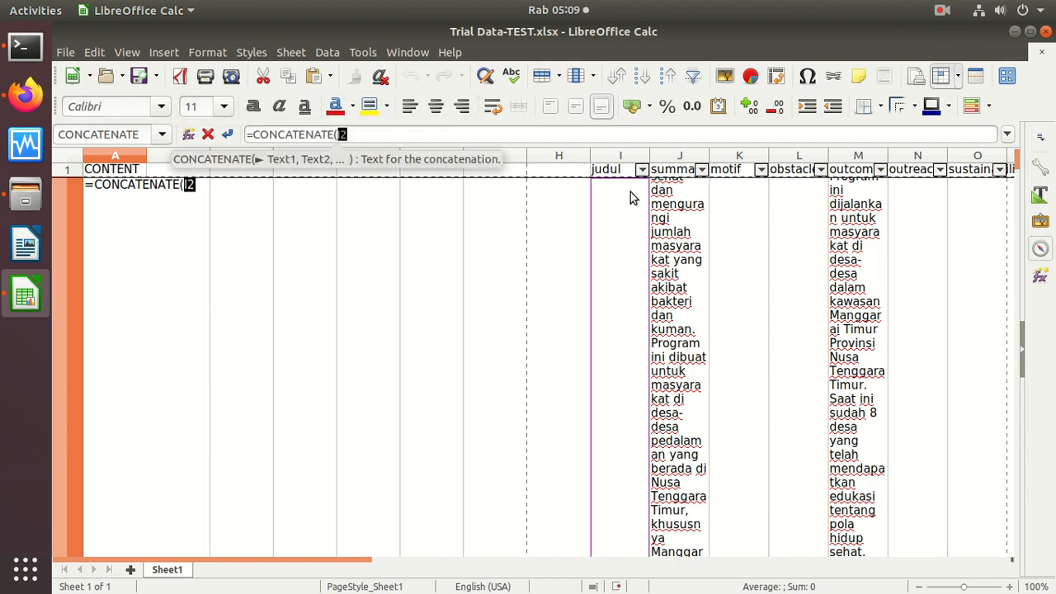
type(",")
left_click(675, 198)
type(",")
left_click(731, 200)
type(",")
left_click(793, 196)
type(",")
left_click(851, 199)
type(",")
left_click(909, 196)
type(",")
left_click(972, 190)
key("Left")
key("Return")
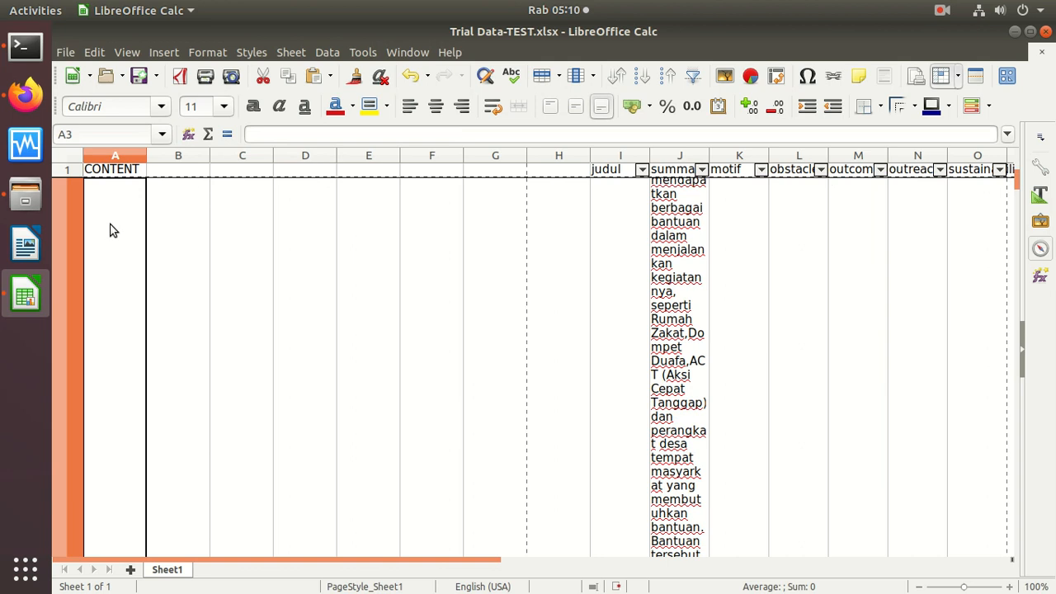
Delete the blank columns B through H between the CONTENT and judul columns
left_click(192, 159)
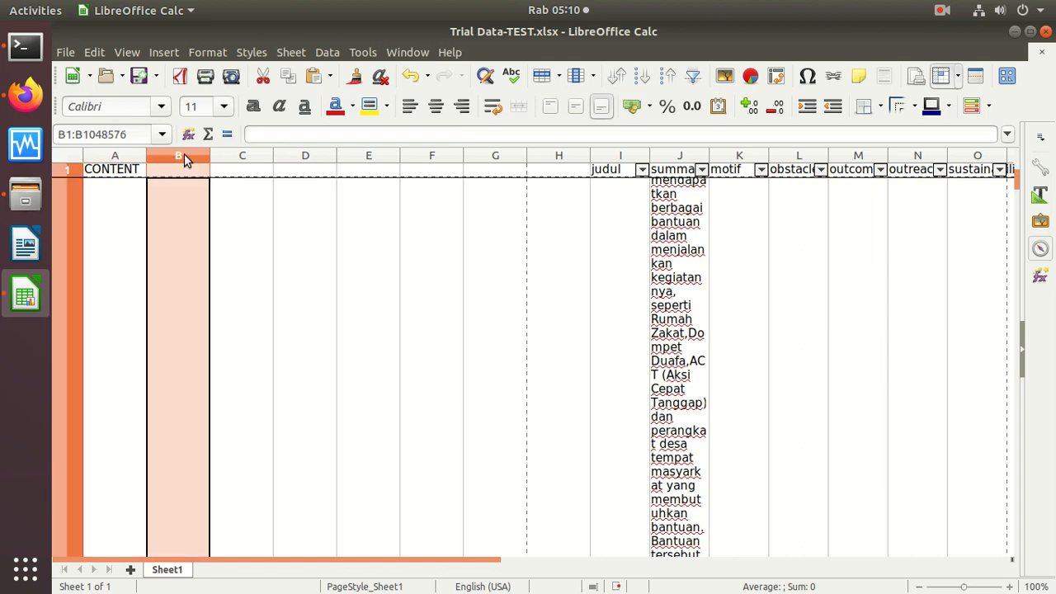
left_click(244, 152, "ctrl")
left_click(287, 152, "ctrl")
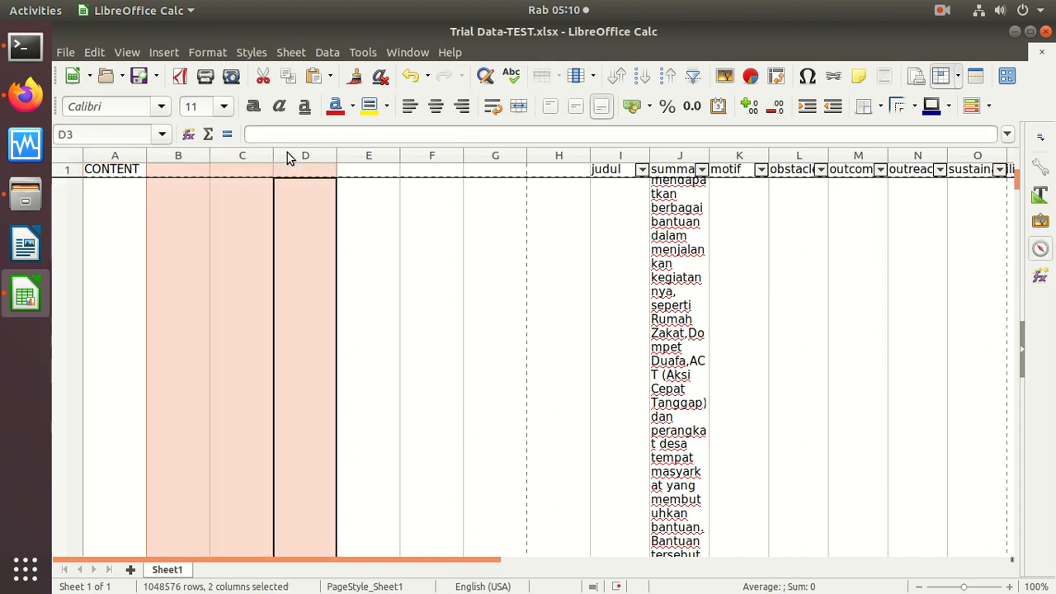
left_click(363, 156, "ctrl")
left_click(433, 156, "ctrl")
left_click(494, 155, "ctrl")
left_click(559, 156, "ctrl")
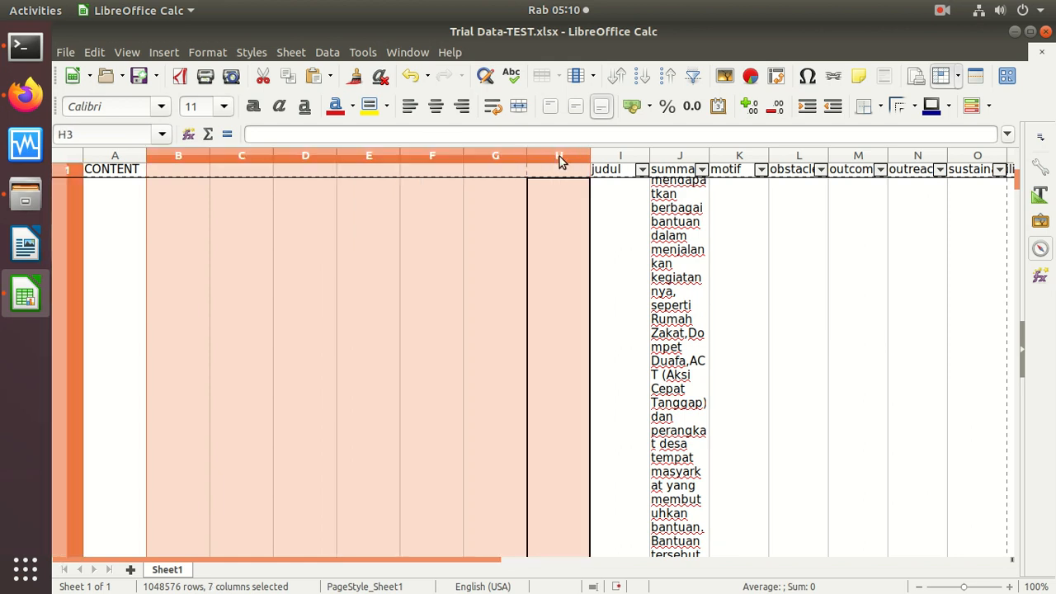
right_click(561, 155)
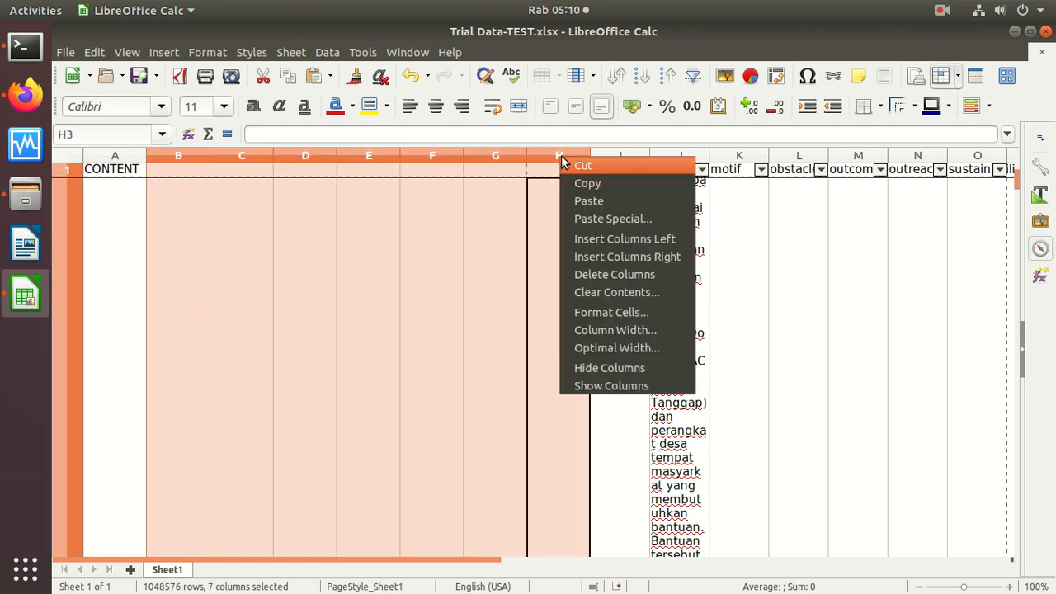
left_click(627, 274)
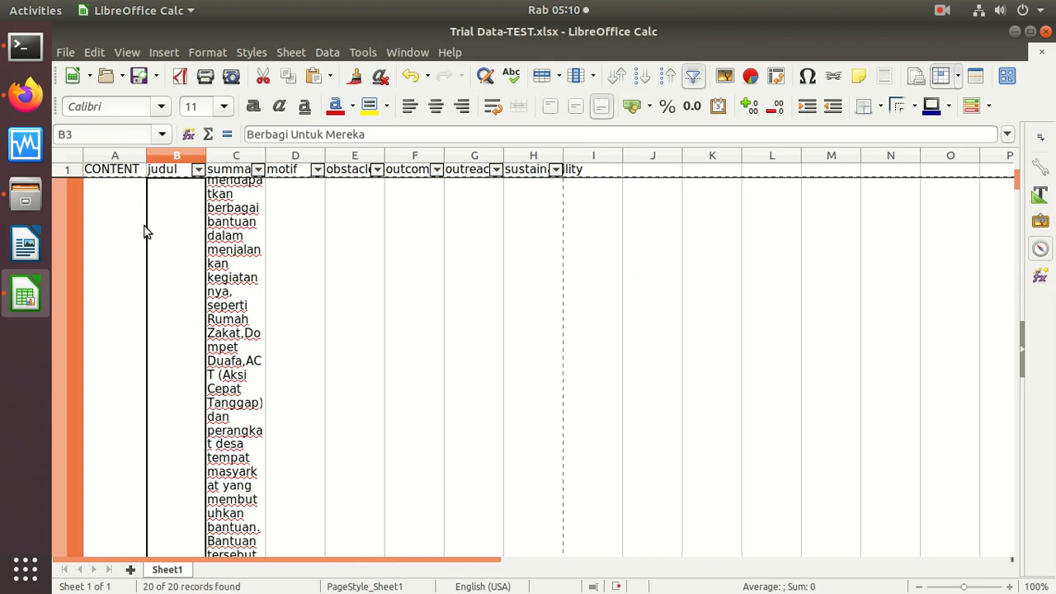
Check the CONTENT column row by row from A3 down to A21 and return to its header
left_click(136, 220)
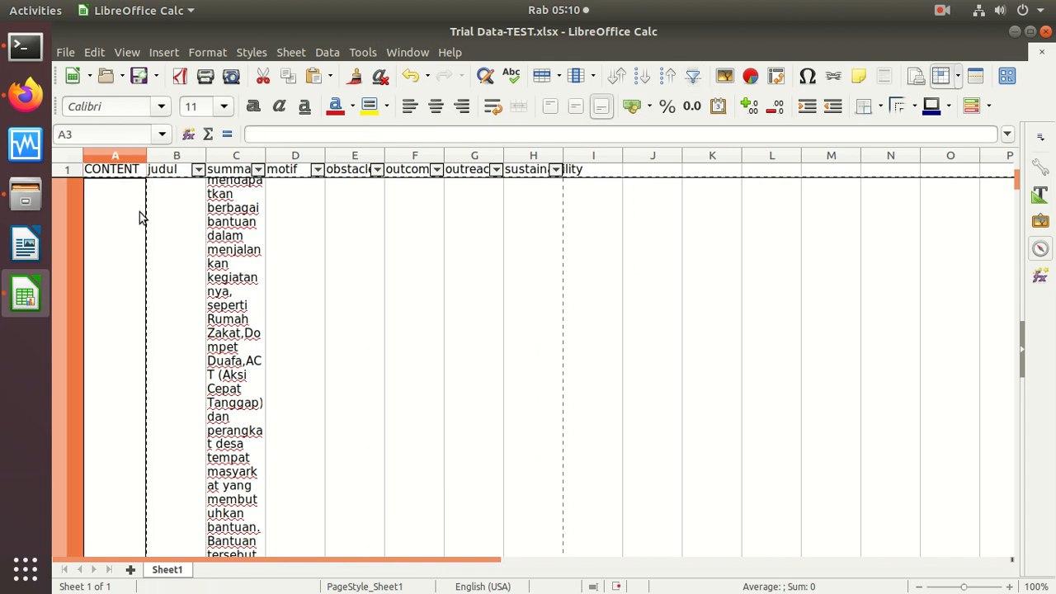
key("Down")
key("Down")
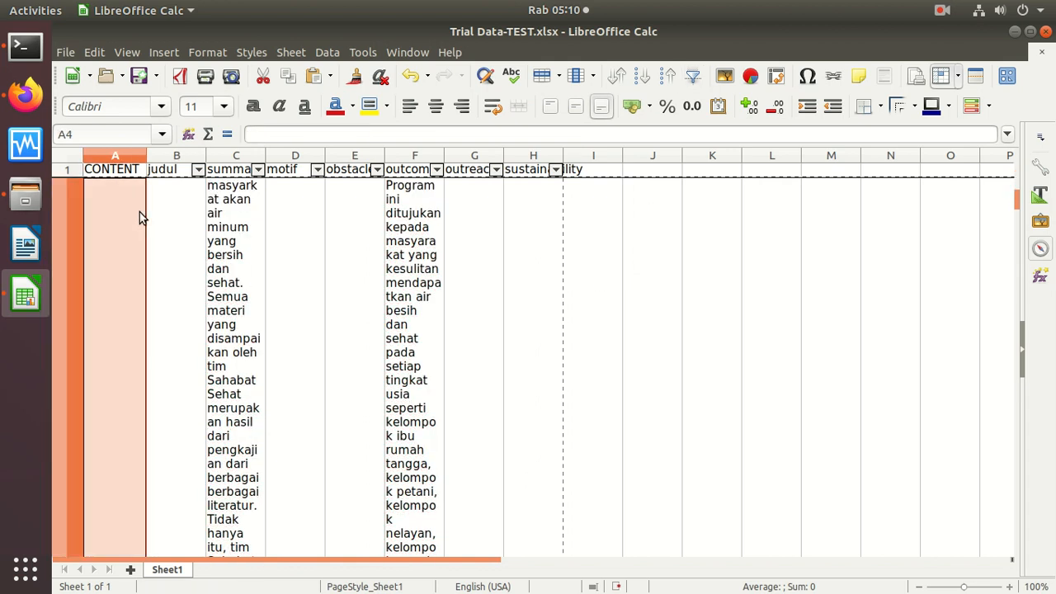
key("Down")
key("Down")
key("Down")
key("Down")
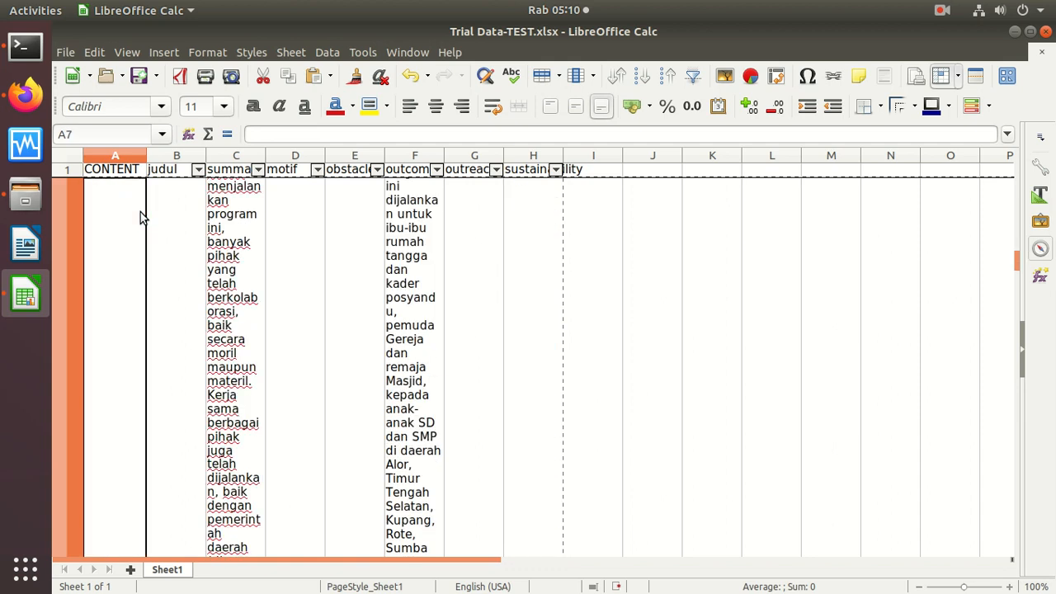
key("Down")
key("Down")
key("Down")
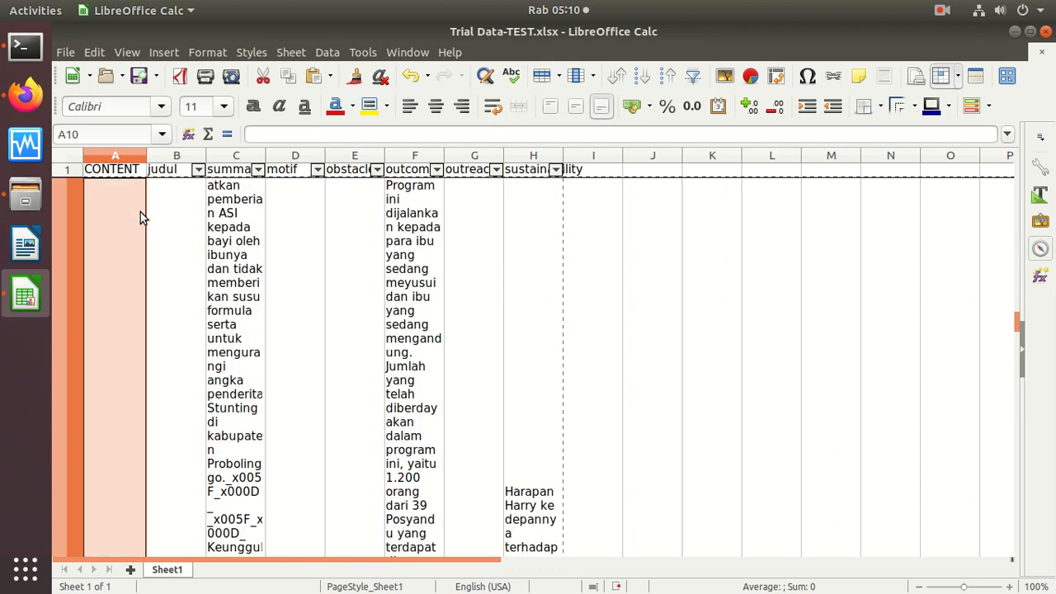
key("Down")
key("Down")
key("Down")
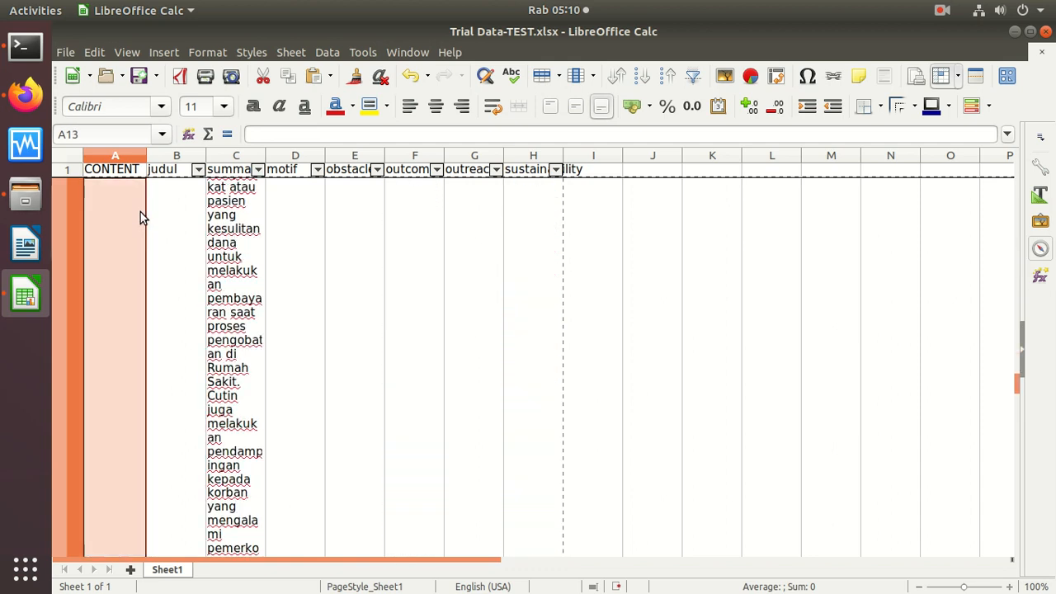
key("Down")
key("Down")
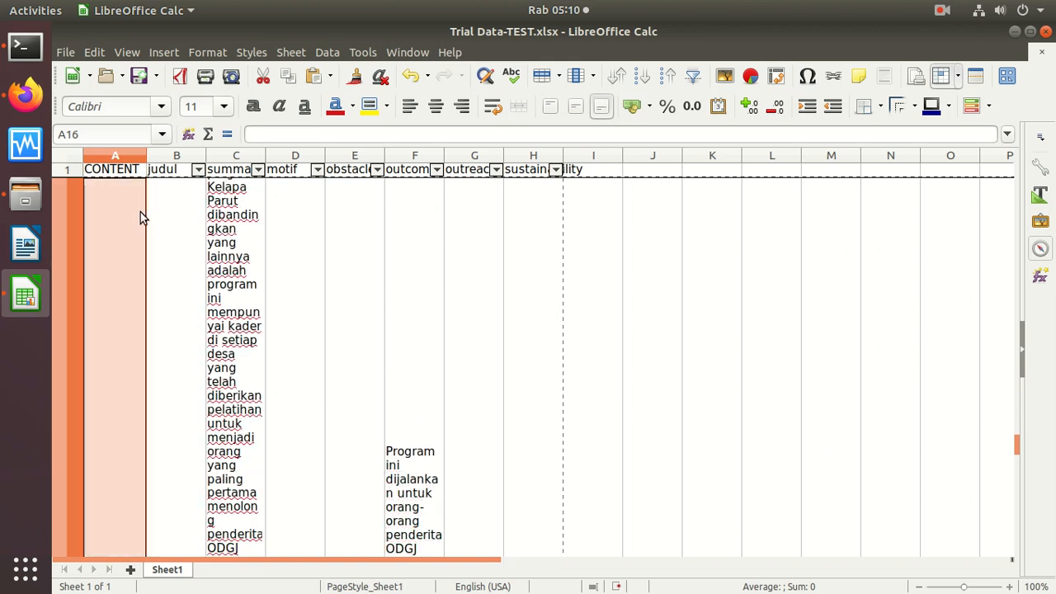
key("Down")
key("Down")
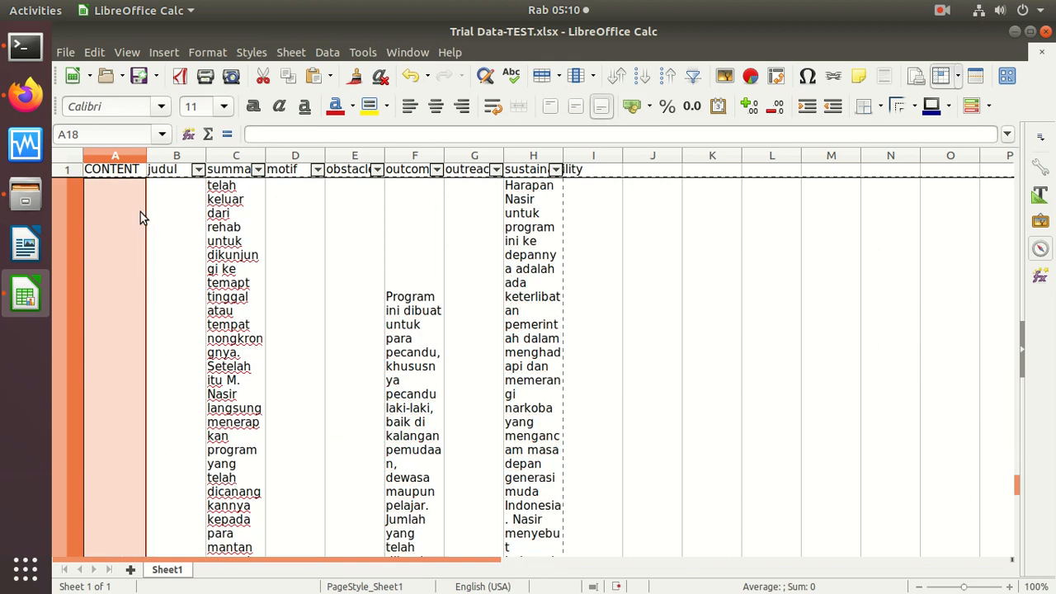
key("Down")
key("Down")
key("Down")
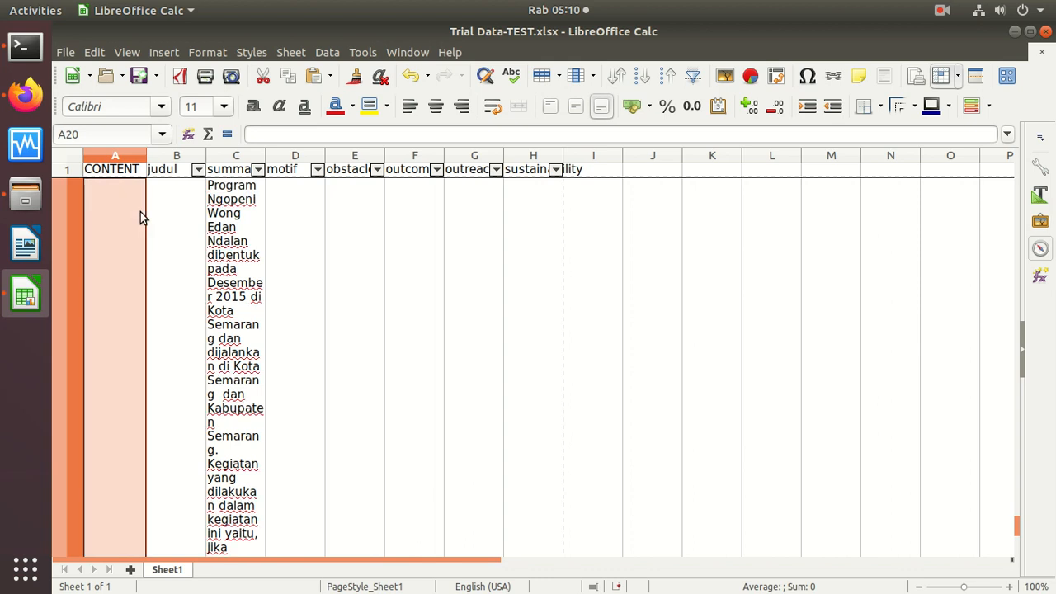
key("Up")
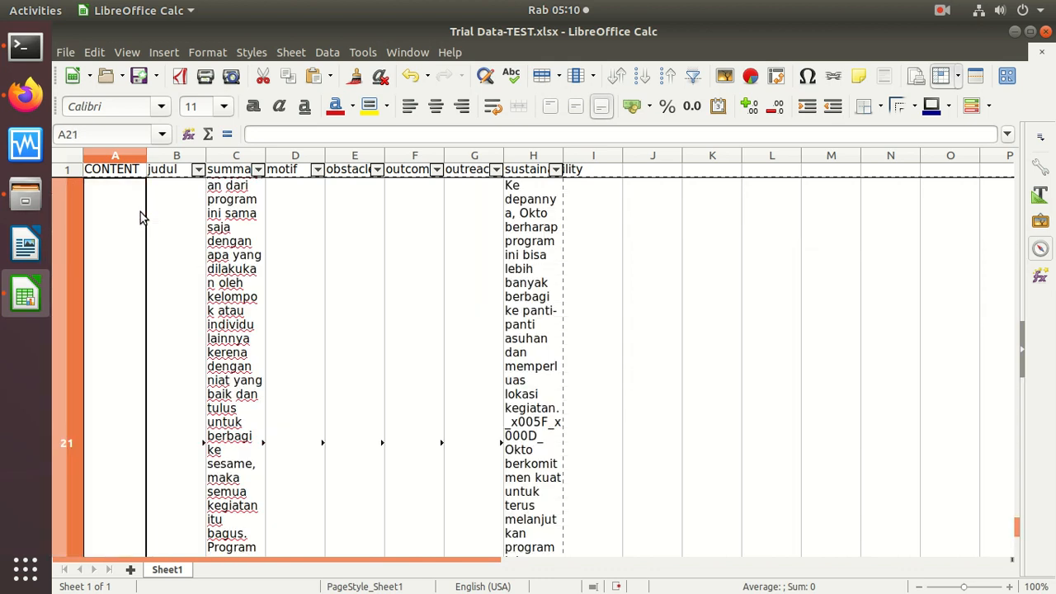
key("Down")
key("Up")
key("Up")
key("Up")
key("Up")
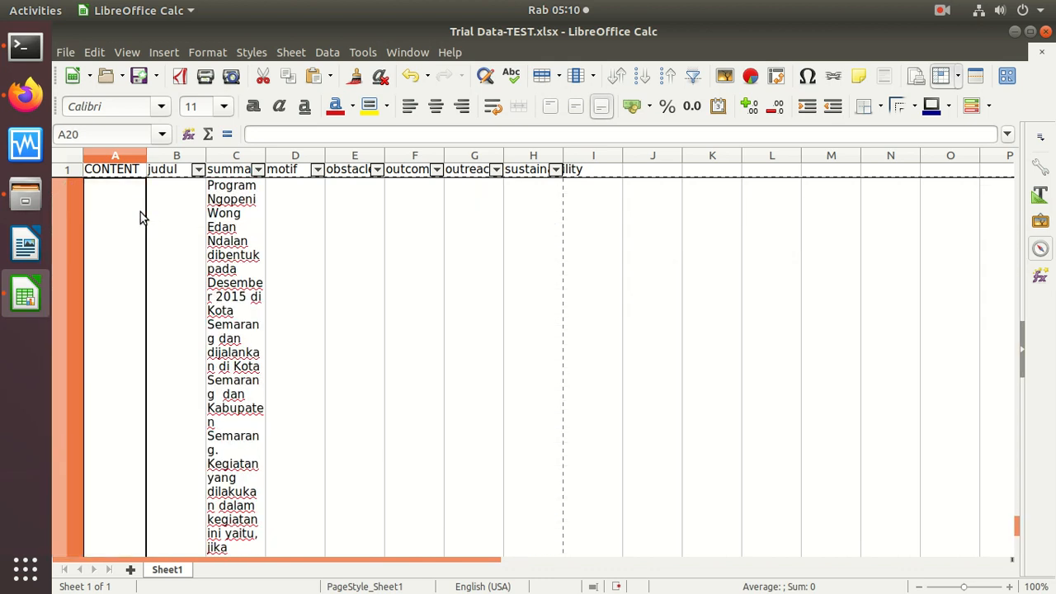
key("ctrl+Up")
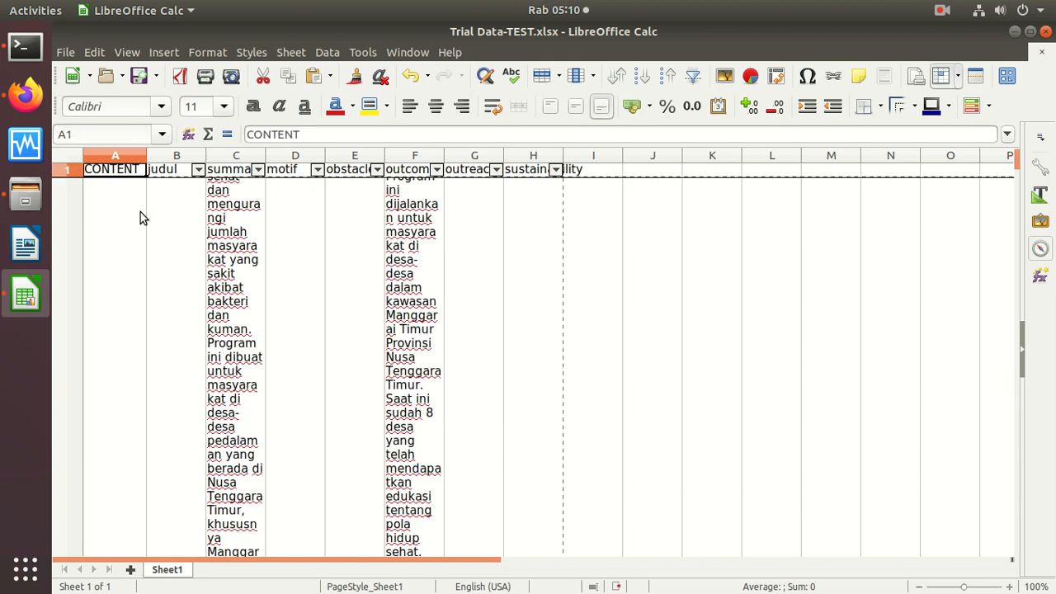
Save Trial Data-TEST.xlsx in Microsoft Excel 2007-2013 XML format and close the workbook
left_click(137, 78)
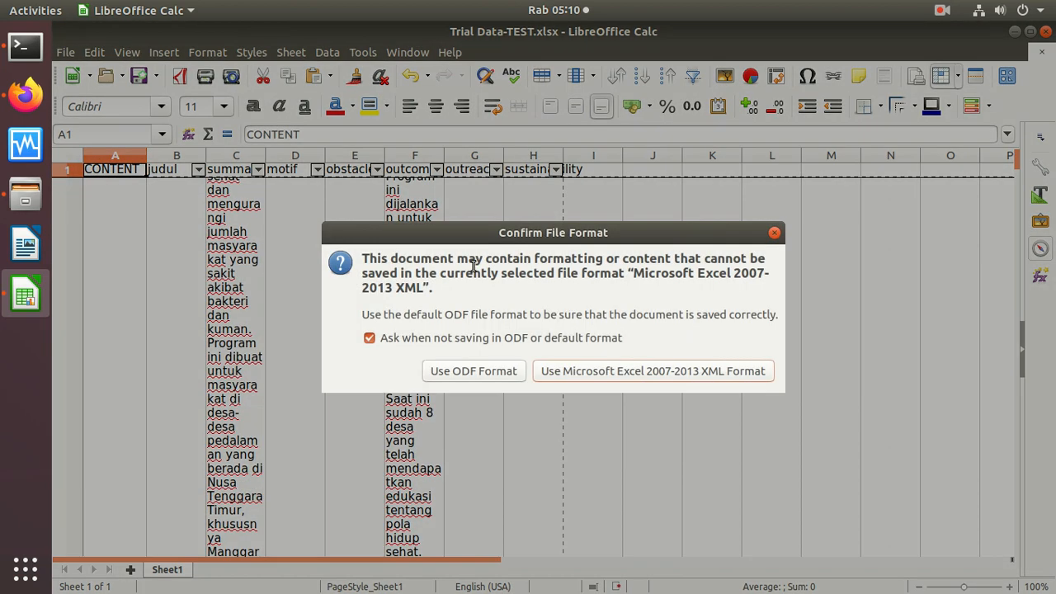
left_click(608, 370)
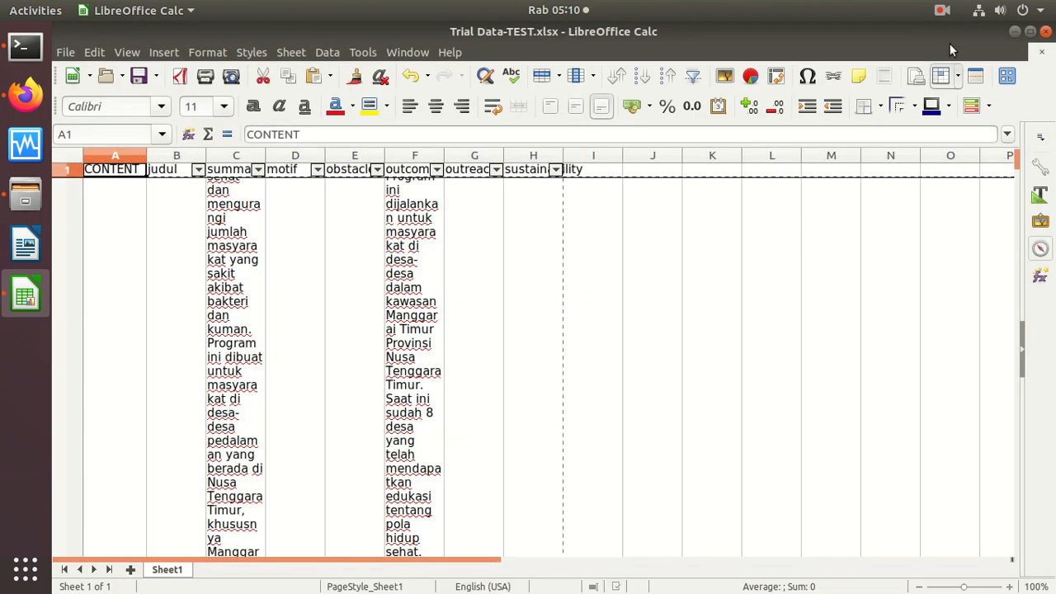
left_click(1045, 31)
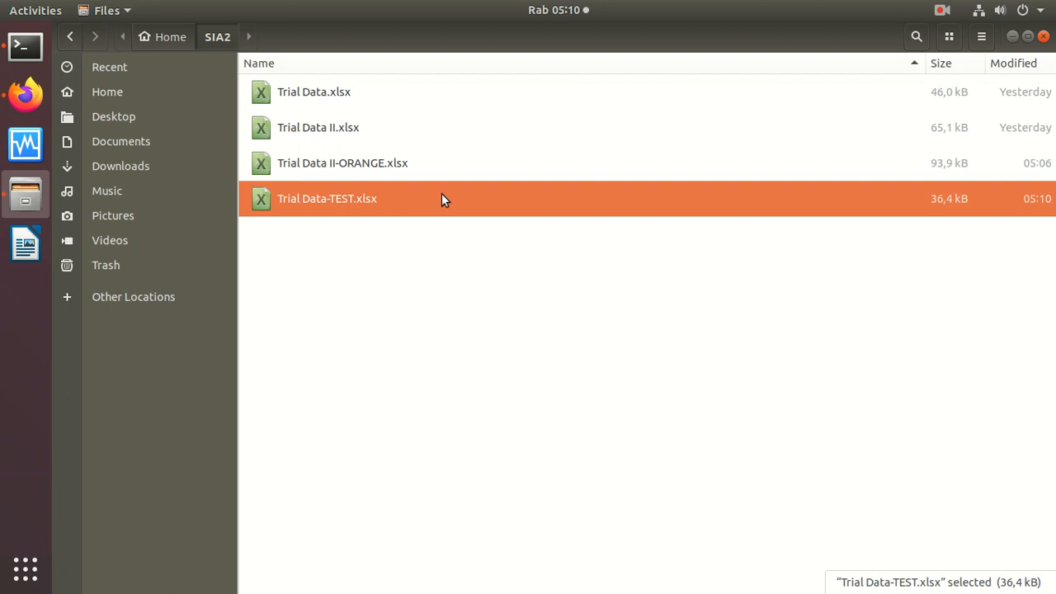
Open Trial Data II-ORANGE.xlsx from the SIA2 folder, review its column headers and close it
double_click(369, 162)
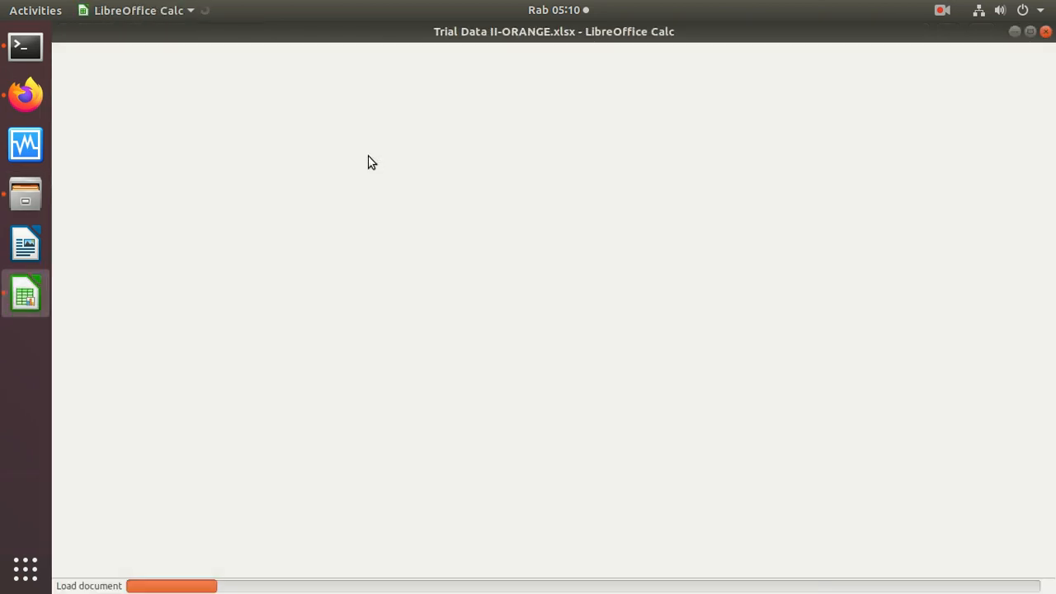
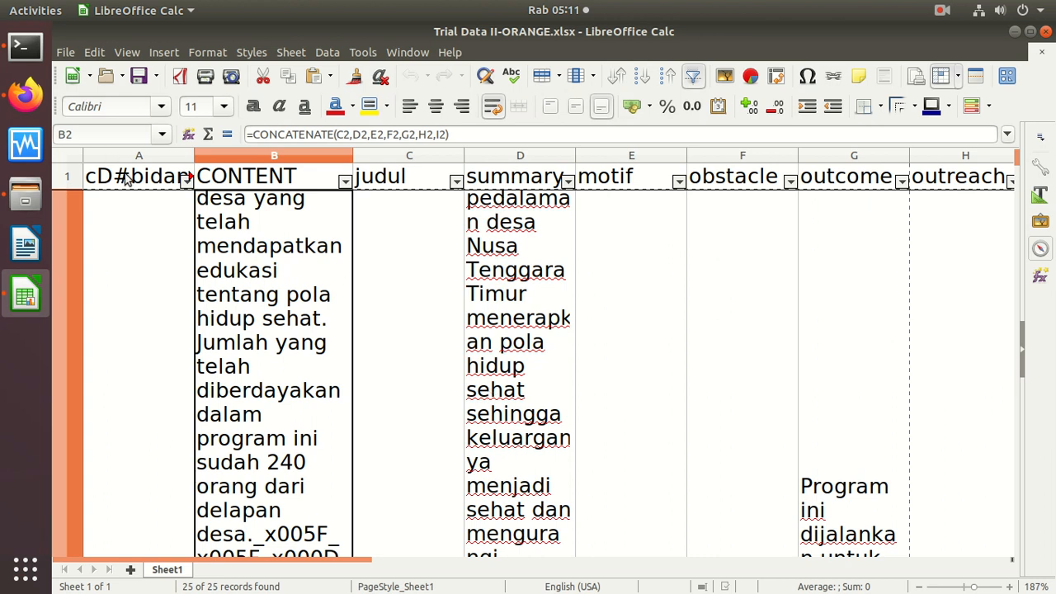
left_click(637, 298)
key("Right")
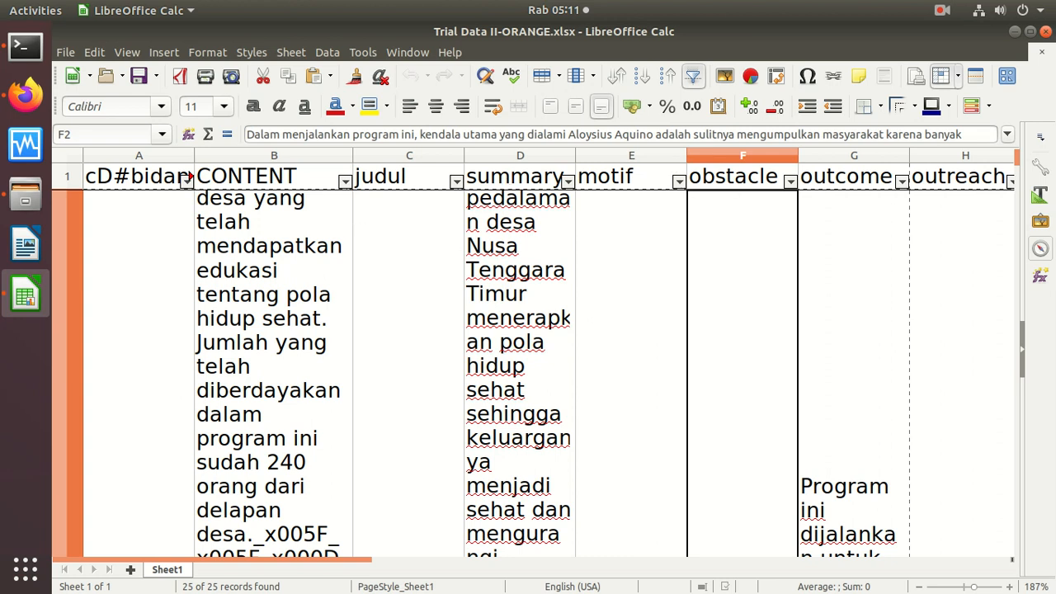
left_click(1045, 31)
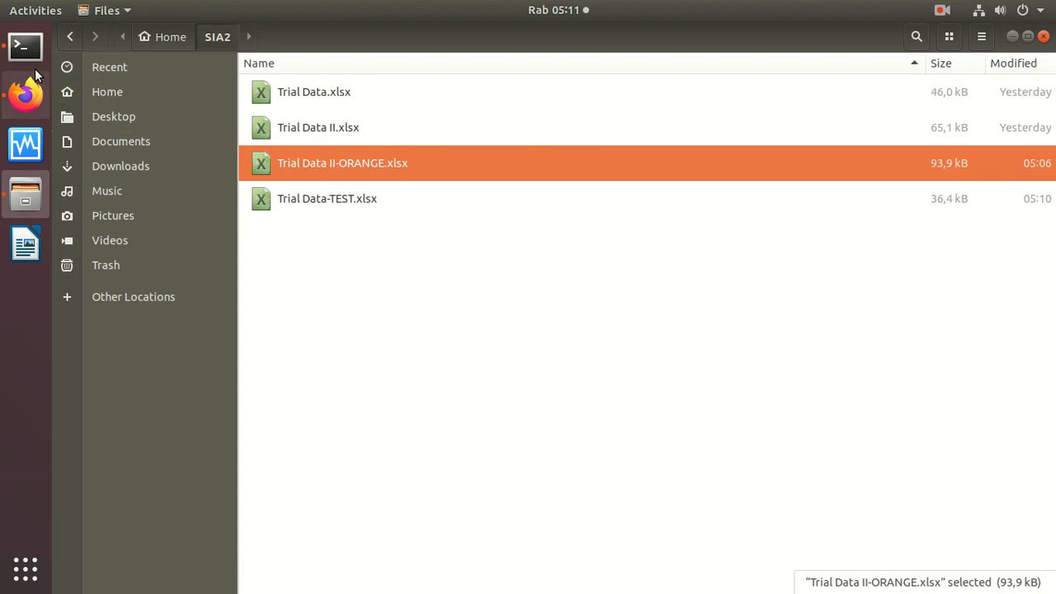
Switch to the terminal, change to the SIA2 directory, clear the output and list the directory's files
left_click(25, 46)
type("cd SIA2/")
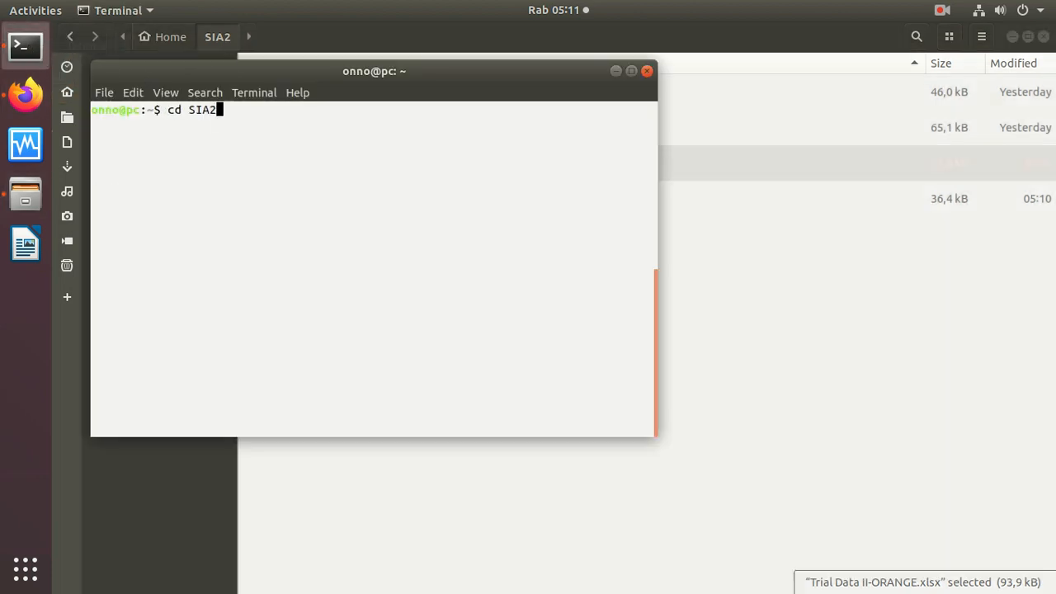
key("Return")
type("ls")
key("Return")
type("clear")
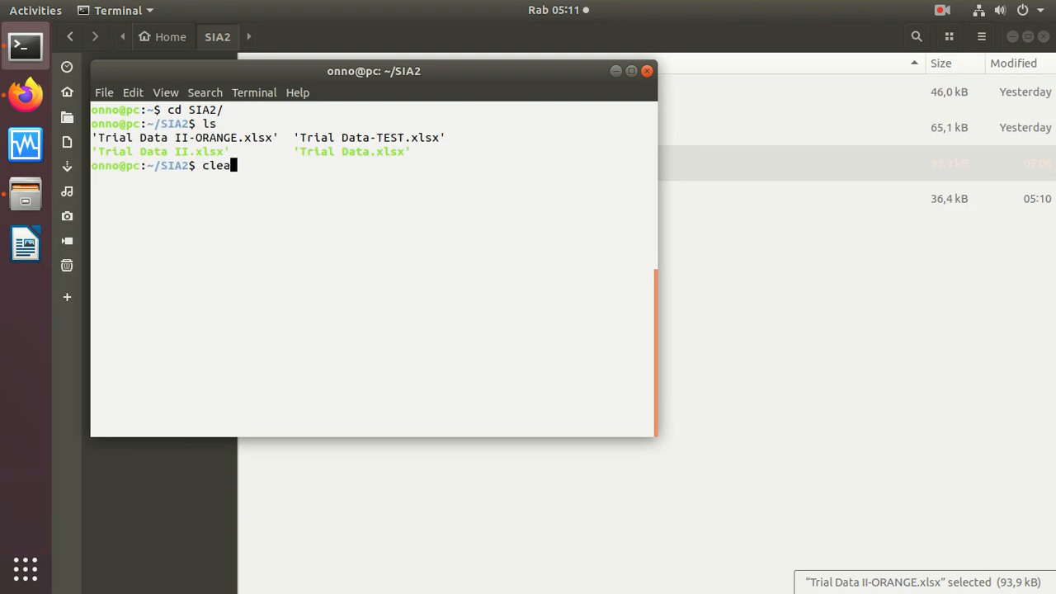
key("Return")
type("ls")
key("Return")
Copy Trial Data II-ORANGE.xlsx to Trial Data II-ORANGE-BIDANG.xlsx with the cp command
type("cp T")
key("Tab")
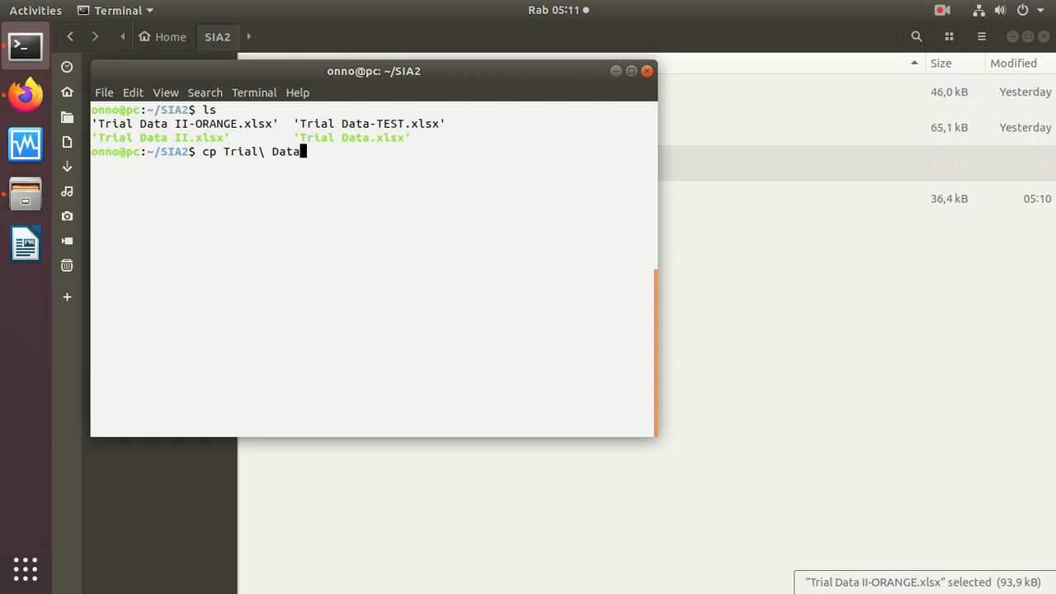
type("\\ II-")
key("Tab")
type("Tr")
key("Tab")
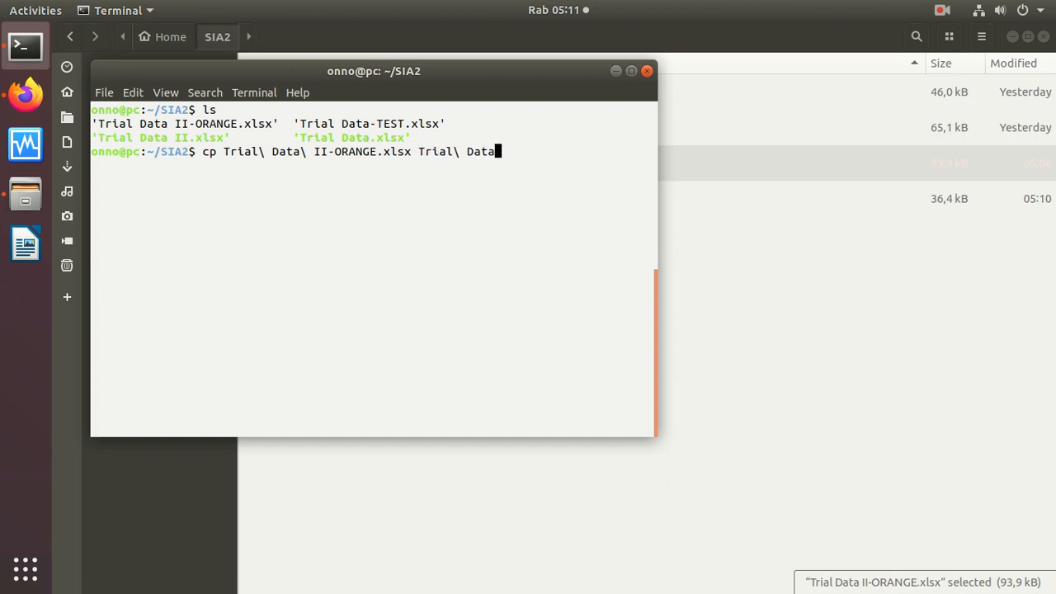
type("\\ II-")
key("BackSpace")
type("-=")
key("BackSpace")
key("Tab")
key("BackSpace")
key("Left")
key("Left")
key("Left")
key("Left")
key("Left")
type("-BIDANG")
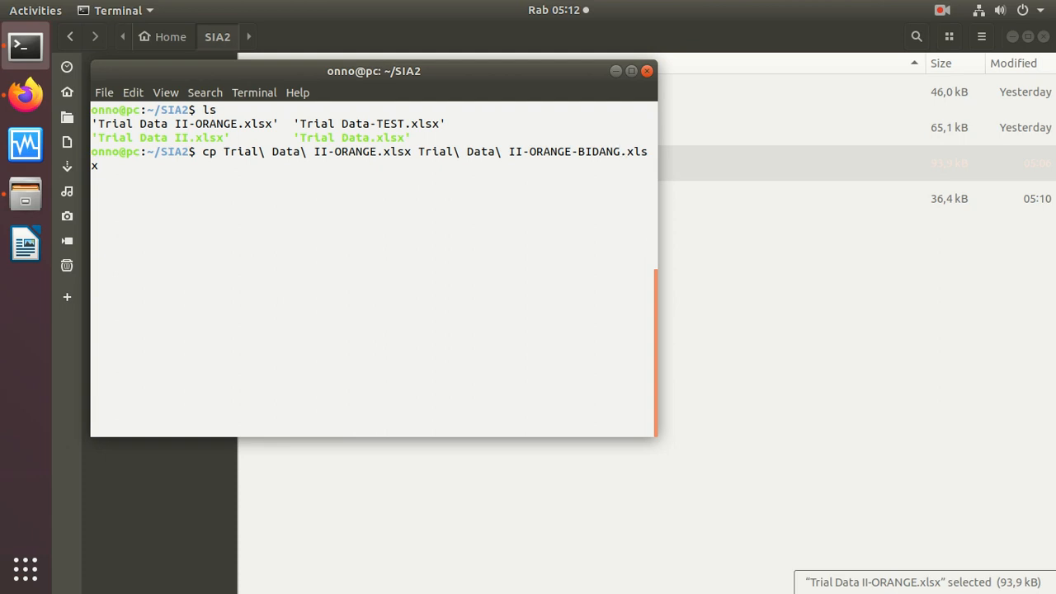
key("Return")
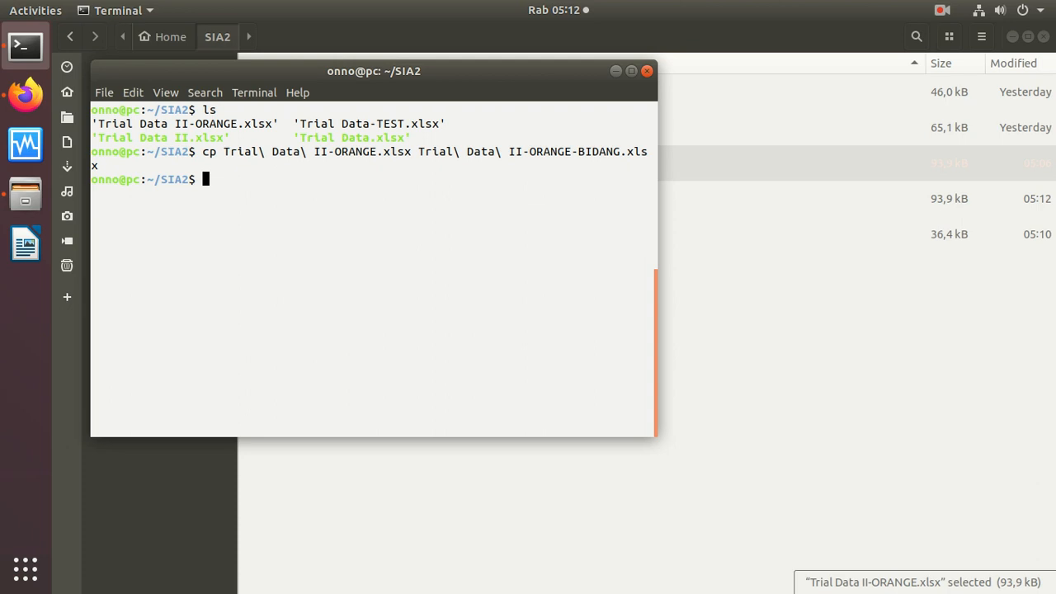
Reuse the copy command to duplicate Trial Data II-ORANGE.xlsx as Trial Data II-ORANGE-MOTIF.xlsx
key("Up")
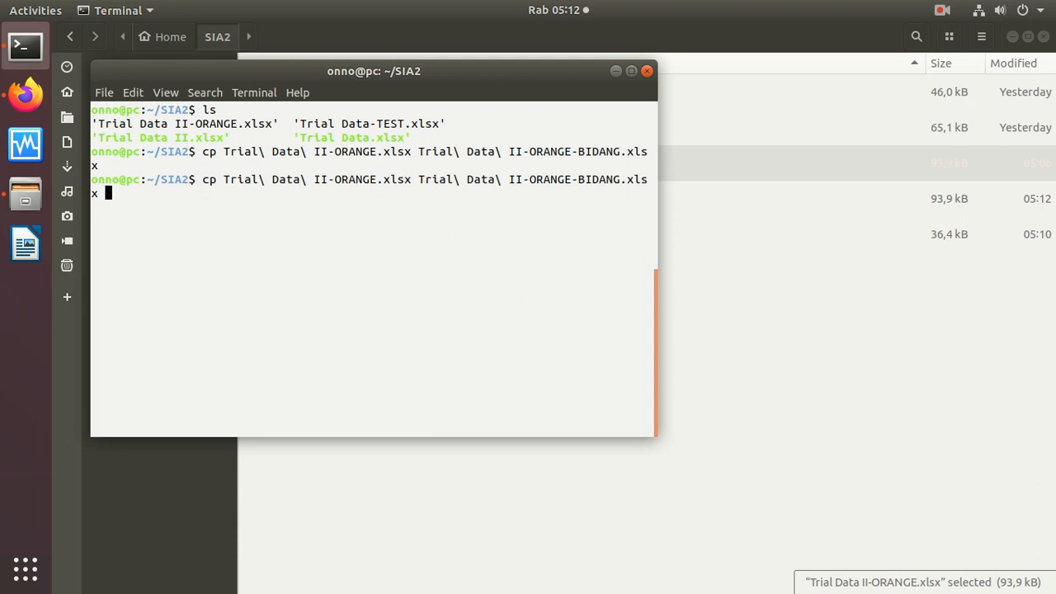
key("Left")
key("Left")
key("Left")
key("Left")
key("Left")
key("Left")
key("Left")
key("Right")
key("Right")
key("BackSpace")
key("BackSpace")
key("BackSpace")
key("BackSpace")
key("BackSpace")
key("BackSpace")
type("MOTIF")
key("Return")
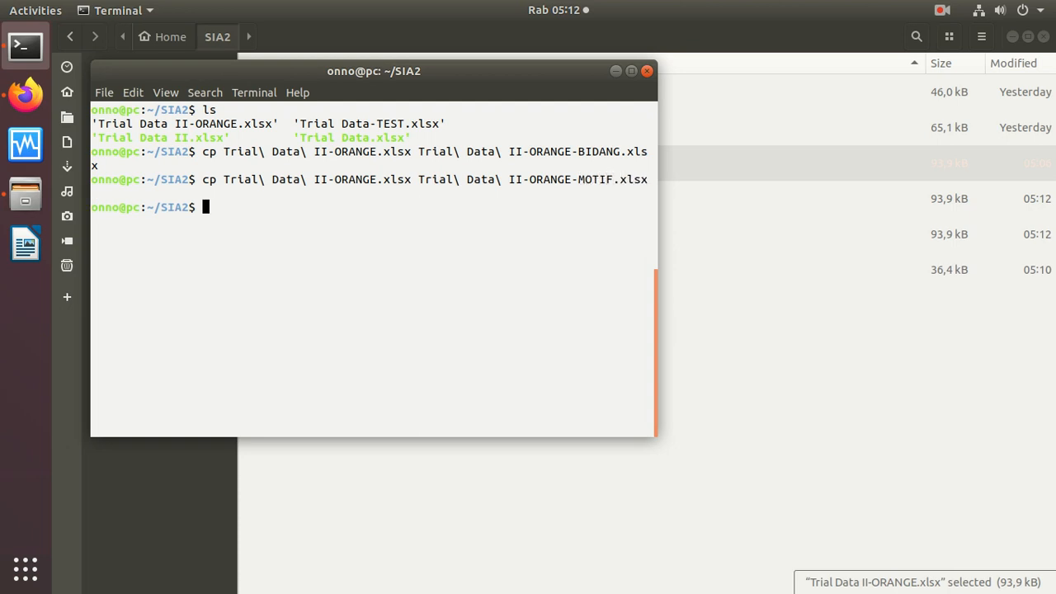
Reuse the copy command to duplicate Trial Data II-ORANGE.xlsx as Trial Data II-ORANGE-OUTCOME.xlsx
key("Up")
key("Left")
key("Left")
key("Left")
key("Left")
key("Left")
key("Left")
key("Left")
key("Left")
key("Right")
key("Right")
key("Right")
key("BackSpace")
key("BackSpace")
key("BackSpace")
key("BackSpace")
key("BackSpace")
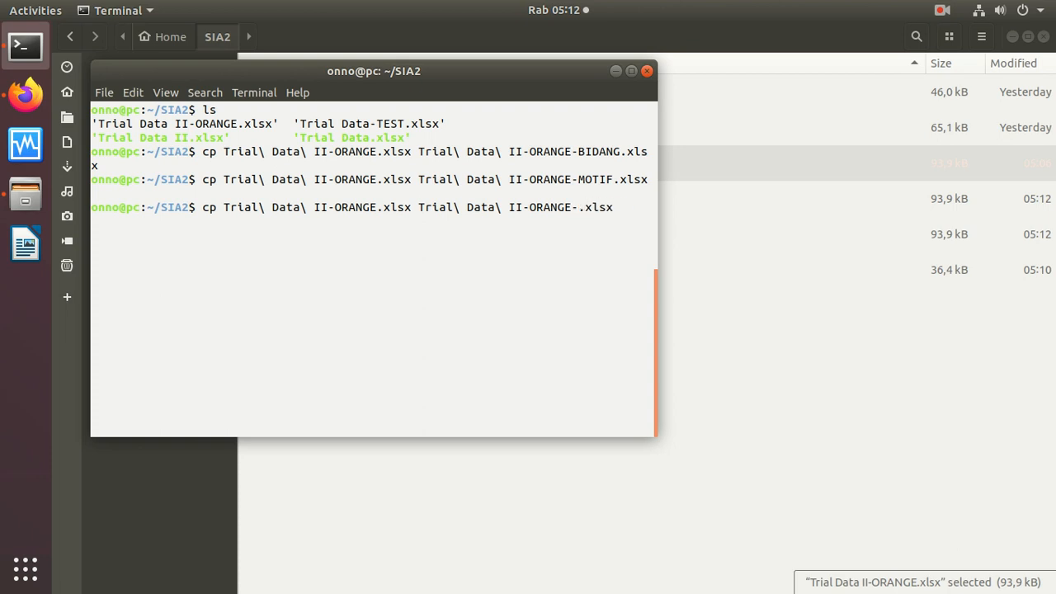
type("OUTCOME")
key("Return")
Reuse the copy command to duplicate Trial Data II-ORANGE.xlsx as Trial Data II-ORANGE-OUTREACH.xlsx
key("Up")
key("Left")
key("Left")
key("Left")
key("Left")
key("Left")
key("BackSpace")
key("BackSpace")
key("BackSpace")
key("BackSpace")
type("REACH")
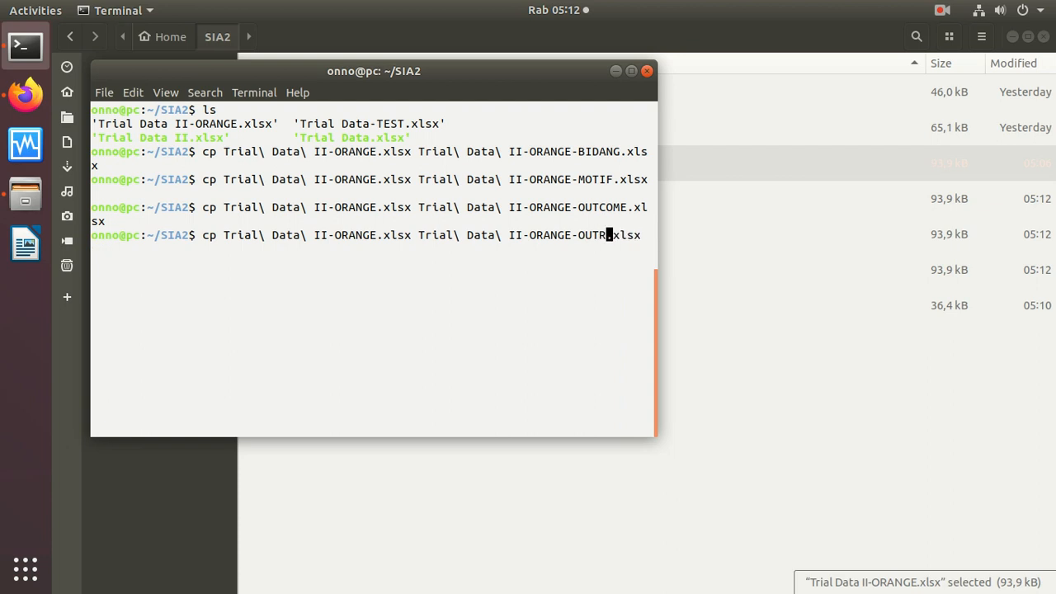
key("Return")
Reuse the copy command to duplicate Trial Data II-ORANGE.xlsx as Trial Data II-ORANGE-OBSTACLE.xlsx
key("Up")
key("Left")
key("Left")
key("Left")
key("Left")
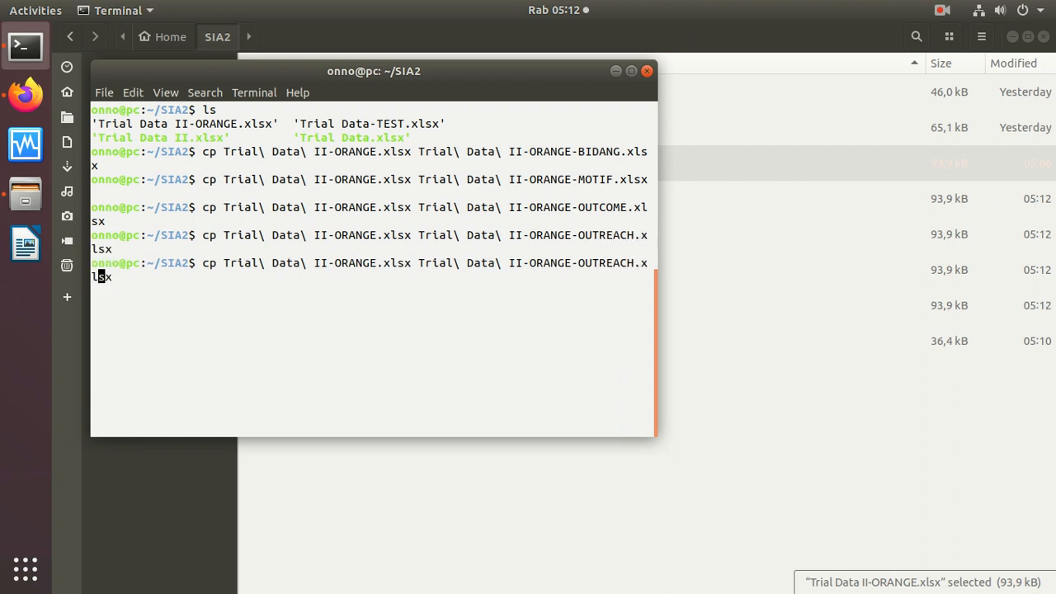
key("Left")
key("BackSpace")
key("BackSpace")
key("BackSpace")
key("BackSpace")
key("BackSpace")
key("BackSpace")
key("BackSpace")
key("BackSpace")
type("OBSTACLE")
key("Return")
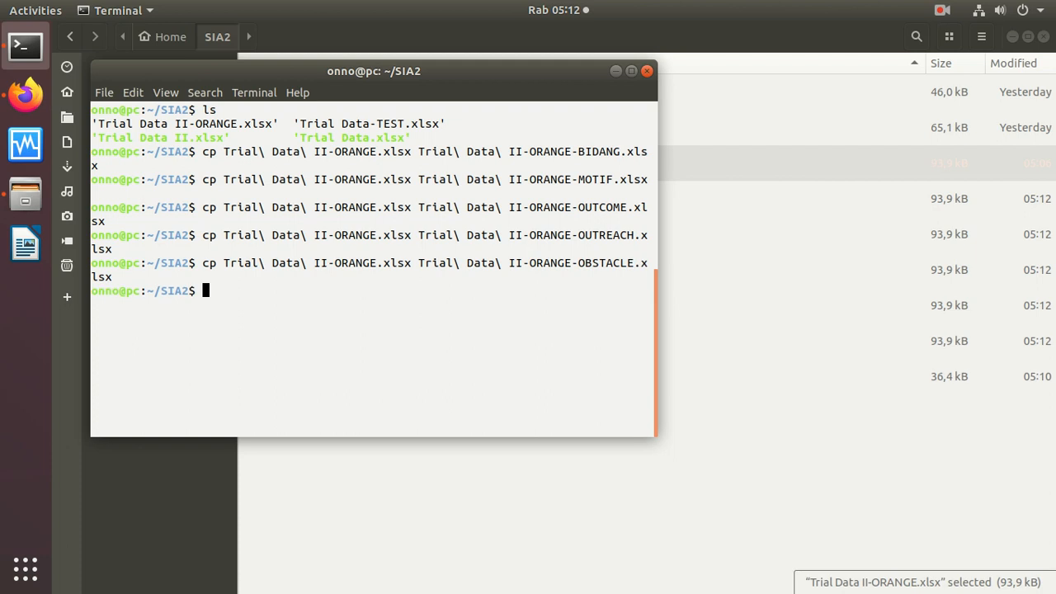
Reuse the copy command to duplicate Trial Data II-ORANGE.xlsx as Trial Data II-ORANGE-SUSTAIN.xlsx
key("Up")
key("Left")
key("Left")
key("Left")
key("Left")
key("BackSpace")
key("BackSpace")
key("BackSpace")
key("BackSpace")
key("BackSpace")
key("BackSpace")
key("BackSpace")
key("BackSpace")
type("SY")
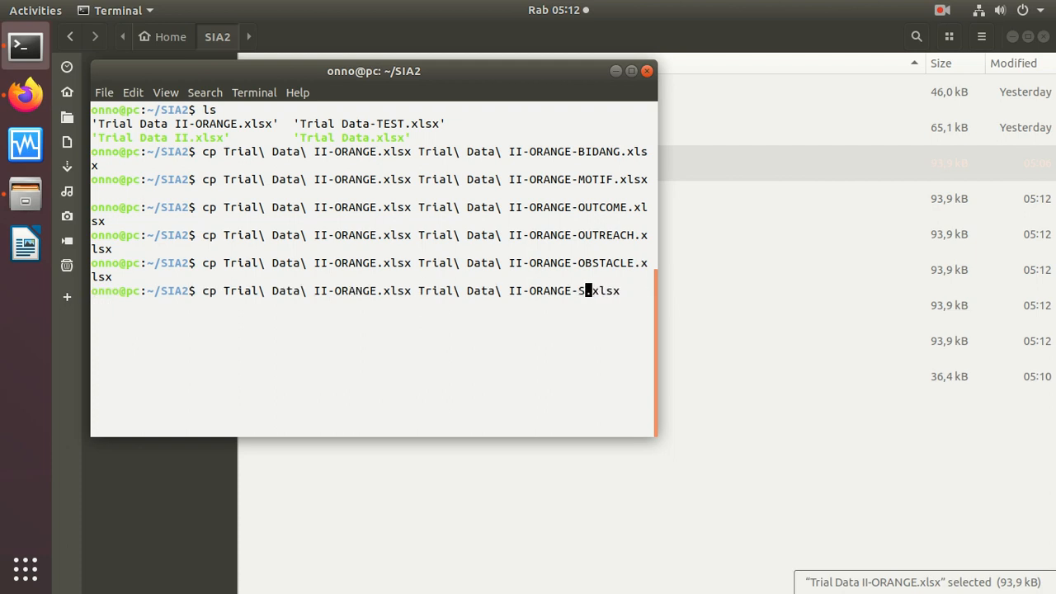
type("STAIN")
key("Return")
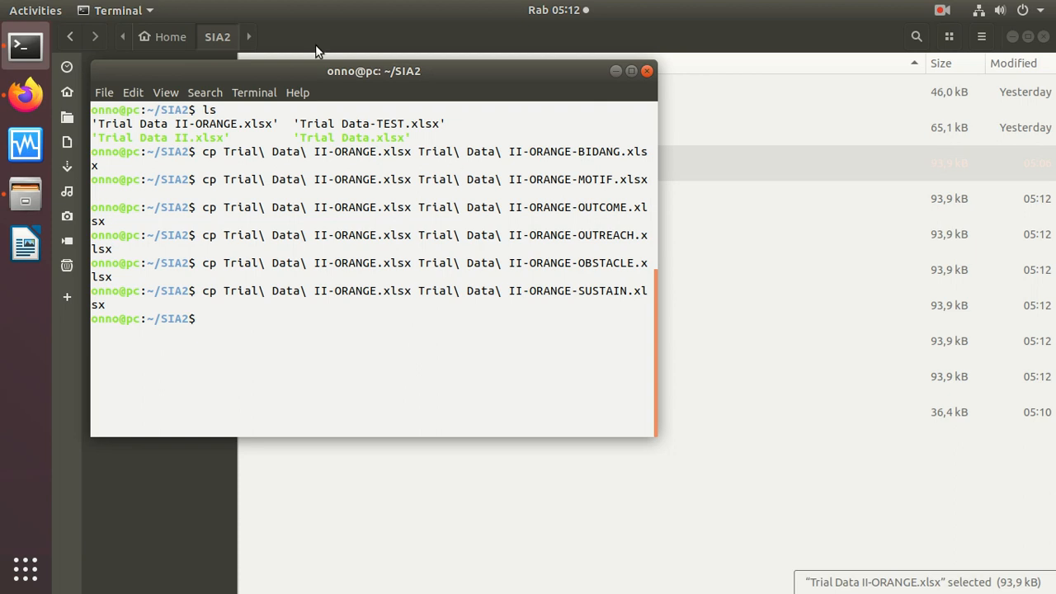
Copy Trial Data-TEST.xlsx to a new file named Trial Data-TEST-BIDANG.xlsx in the SIA2 folder
type("cp T")
key("Tab")
type("a-TE")
key("Tab")
type("T")
key("Tab")
type("-")
key("Tab")
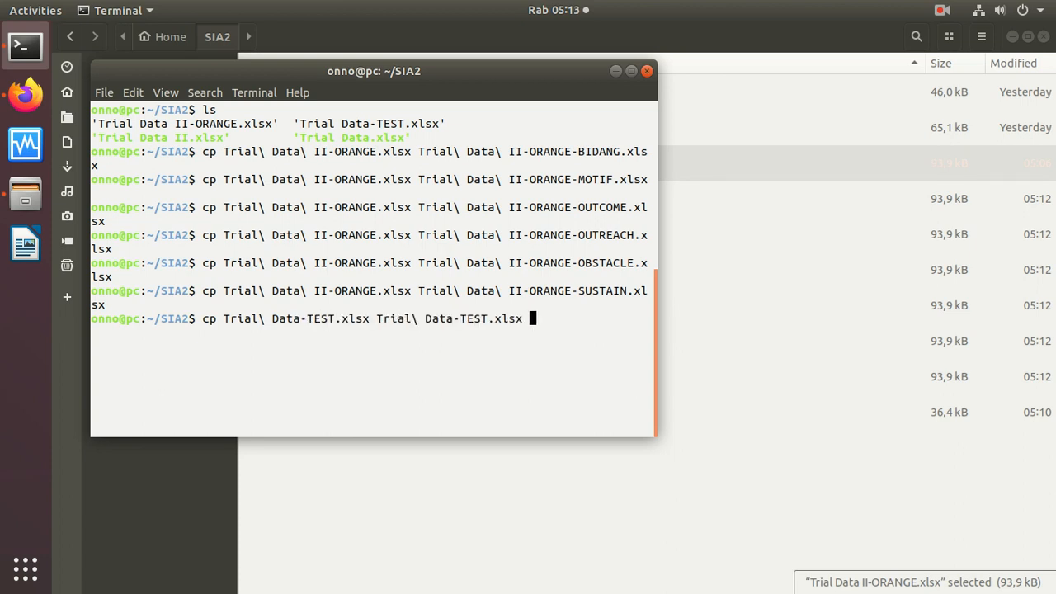
key("Left")
key("Left")
key("Left")
key("Left")
key("Left")
key("Left")
type("-BIDANG")
key("Return")
Reuse the copy command to duplicate Trial Data-TEST.xlsx as Trial Data-TEST-MOTIF.xlsx
key("Up")
key("Left")
key("Left")
key("Left")
key("Left")
key("Left")
key("BackSpace")
key("BackSpace")
key("BackSpace")
key("BackSpace")
key("BackSpace")
key("BackSpace")
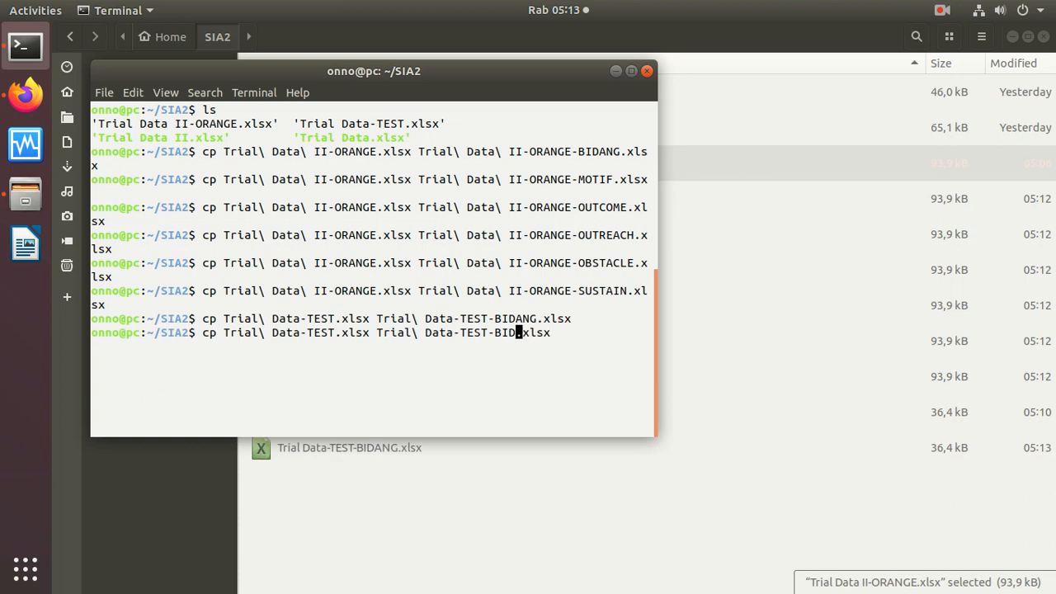
type("MOTOF")
key("BackSpace")
key("BackSpace")
type("IF")
key("Return")
Reuse the copy command to duplicate Trial Data-TEST.xlsx as Trial Data-TEST-OUTCOME.xlsx
key("Up")
key("Left")
key("Left")
key("Left")
key("Left")
key("Left")
key("Left")
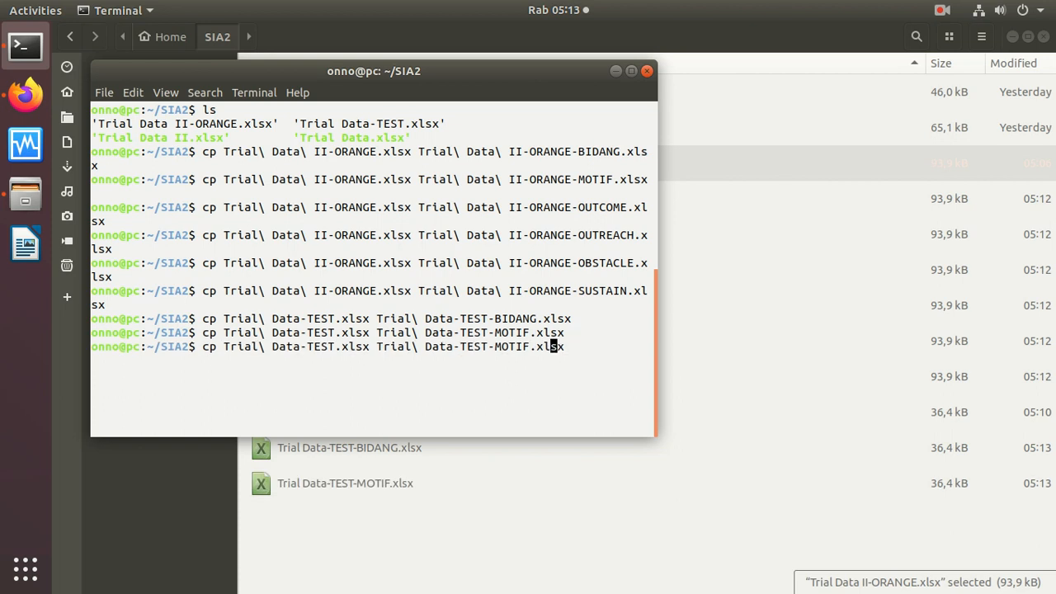
key("Right")
key("BackSpace")
key("BackSpace")
key("BackSpace")
key("BackSpace")
key("BackSpace")
type("OUTCOME")
key("Return")
Reuse the copy command to duplicate Trial Data-TEST.xlsx as Trial Data-TEST-OUTREACH.xlsx
key("Up")
key("Left")
key("Left")
key("Left")
key("Left")
key("Left")
key("Left")
key("Right")
key("BackSpace")
key("BackSpace")
key("BackSpace")
key("BackSpace")
type("T")
key("BackSpace")
type("TRE")
key("BackSpace")
key("BackSpace")
key("BackSpace")
type("REACH")
key("Return")
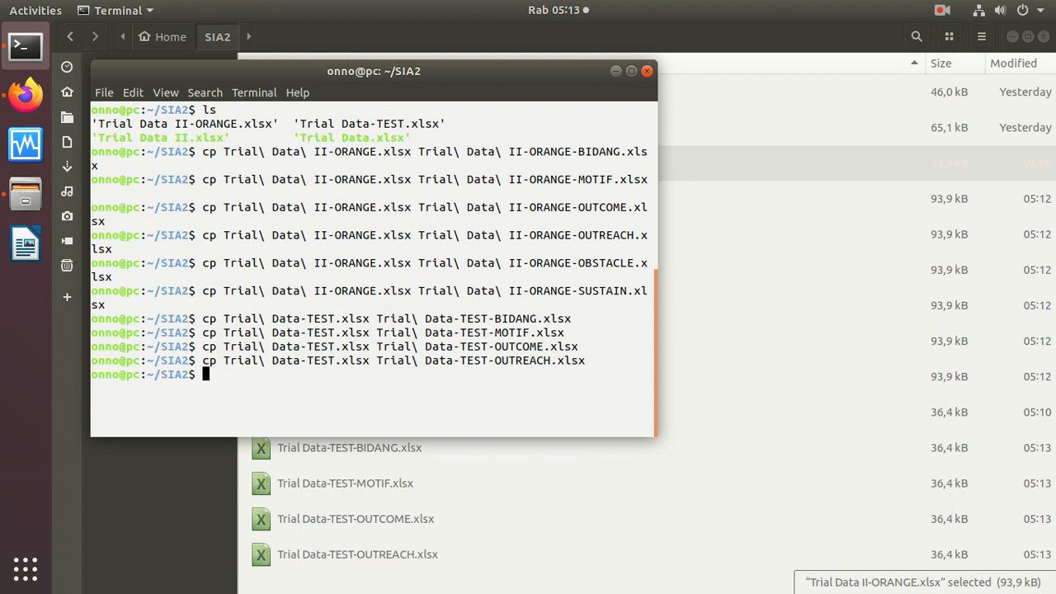
Reuse the copy command to duplicate Trial Data-TEST.xlsx as Trial Data-TEST-OBSTACLE.xlsx
key("Up")
key("Left")
key("Left")
key("Left")
key("Left")
key("Left")
key("BackSpace")
key("BackSpace")
key("BackSpace")
key("BackSpace")
key("BackSpace")
key("BackSpace")
key("BackSpace")
key("BackSpace")
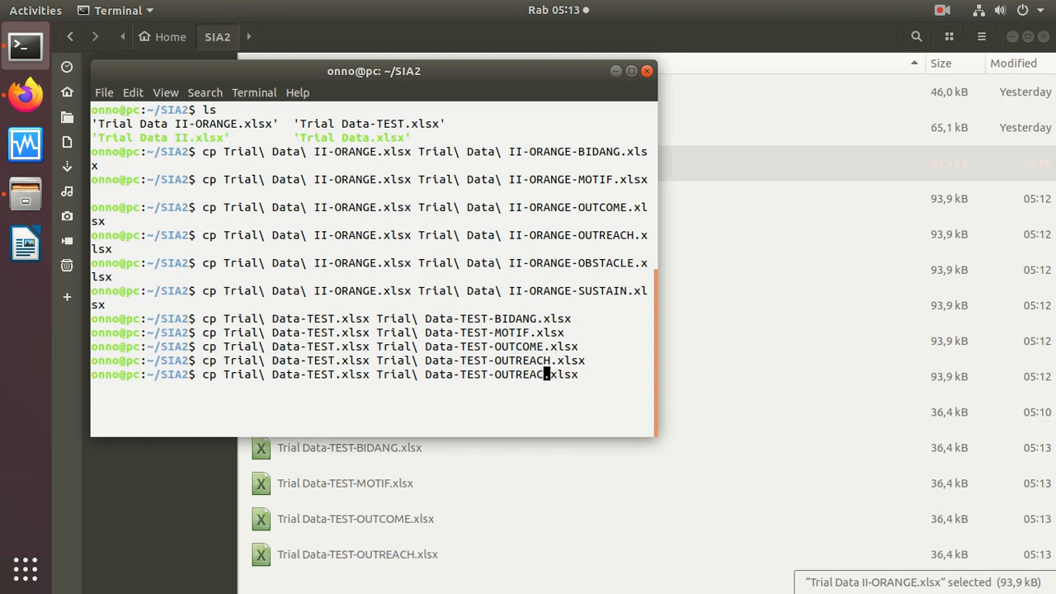
type("OBSTACLE")
key("Return")
Reuse the copy command to duplicate Trial Data-TEST.xlsx as Trial Data-TEST-SUSTAIN.xlsx
key("Up")
key("Left")
key("Left")
key("Left")
key("Left")
key("Left")
key("BackSpace")
key("BackSpace")
key("BackSpace")
key("BackSpace")
key("BackSpace")
key("BackSpace")
key("BackSpace")
key("BackSpace")
type("SYS")
key("BackSpace")
key("BackSpace")
type("USTAIN")
key("Return")
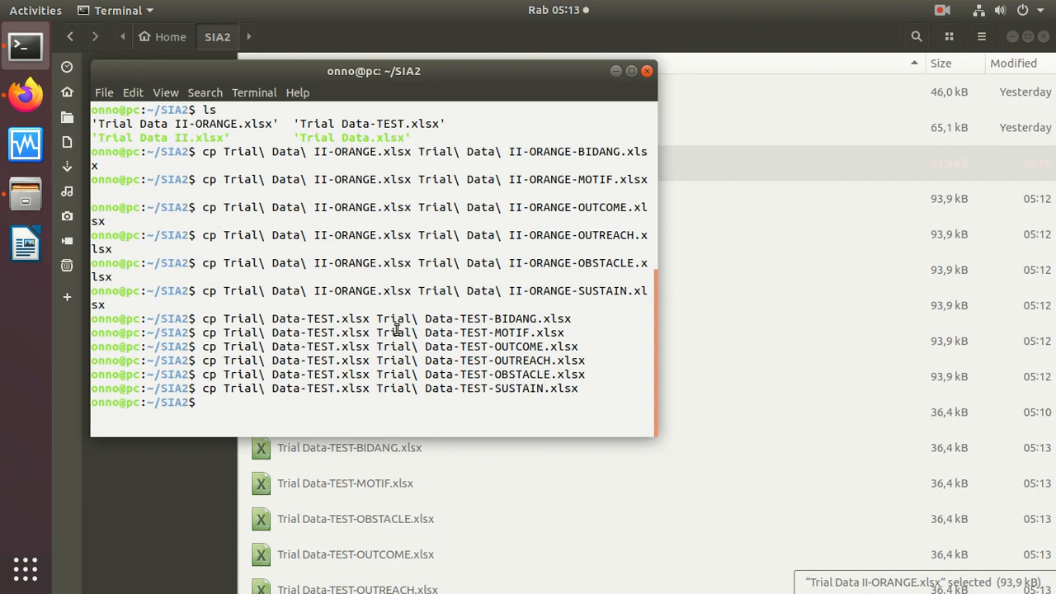
Open Trial Data II-ORANGE-BIDANG.xlsx from the SIA2 folder in LibreOffice Calc, examine its columns, and close it
left_click(764, 227)
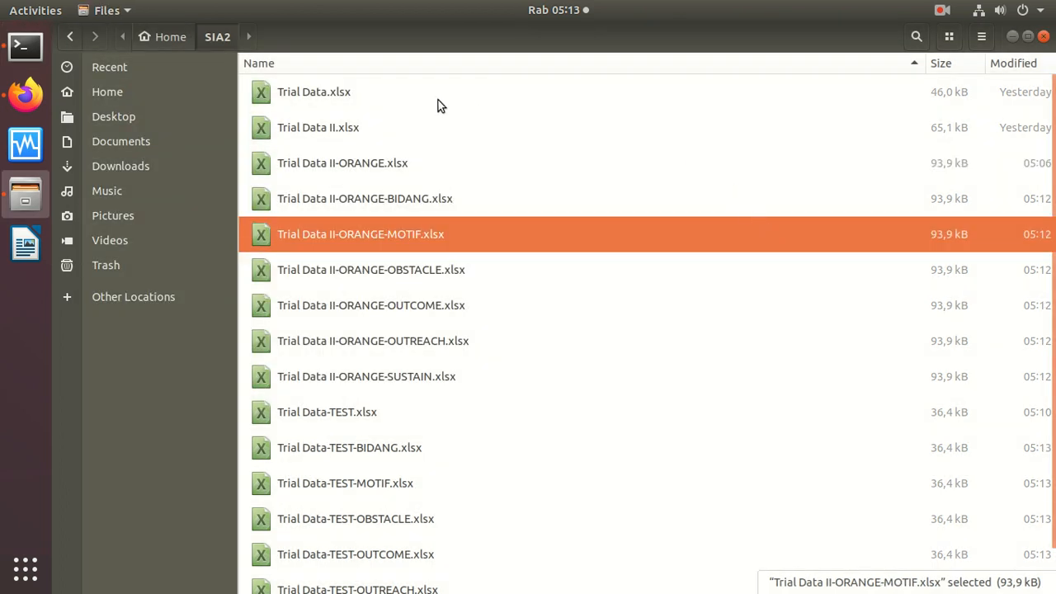
double_click(389, 199)
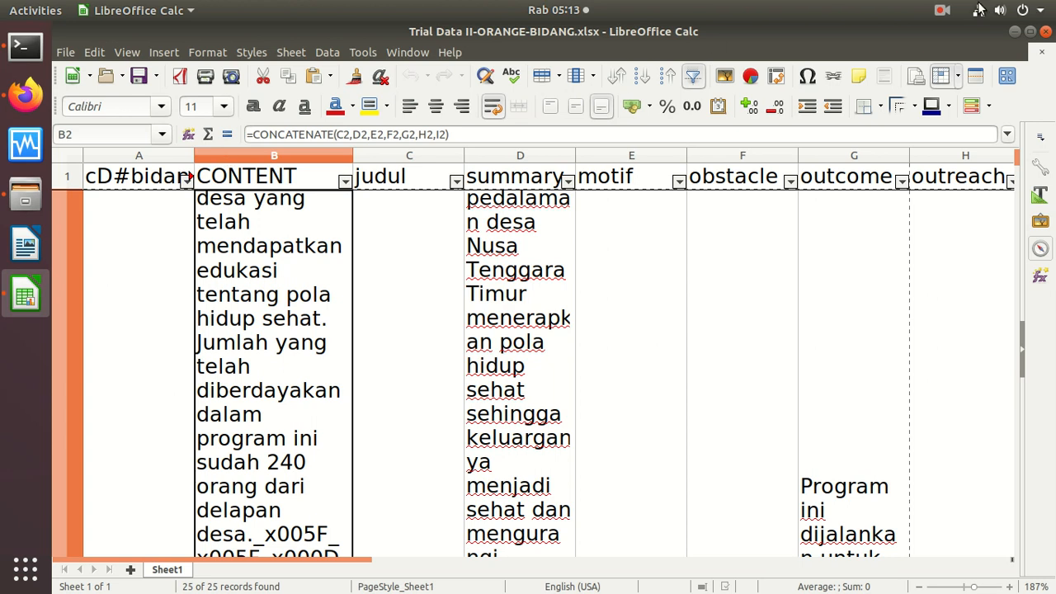
left_click(1044, 33)
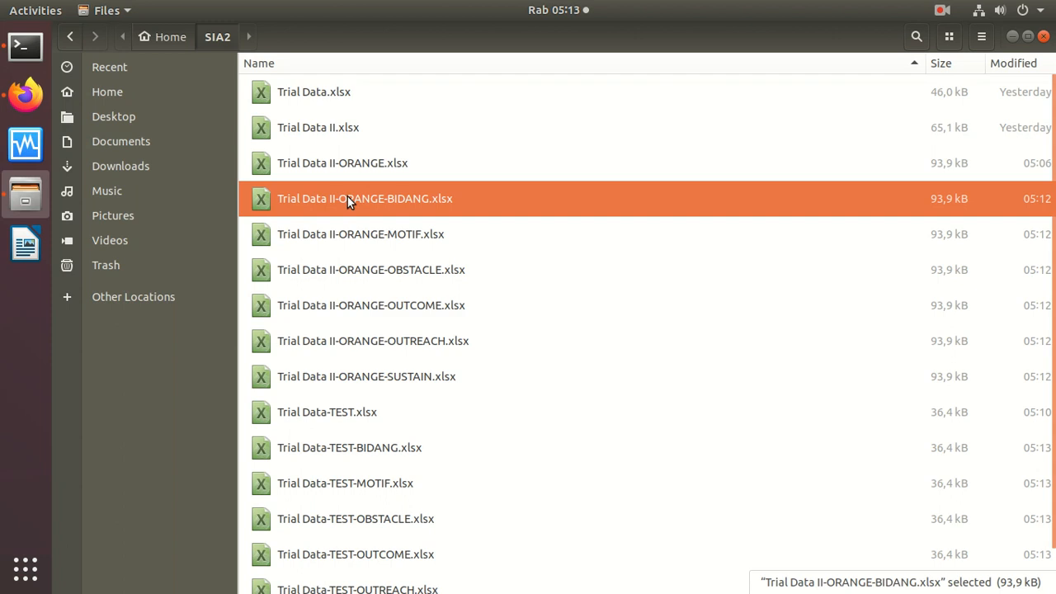
Switch to the Terminal and reuse the BIDANG copy command to duplicate Trial Data II-ORANGE.xlsx as Trial Data II-ORANGE-CON-BIDANG.xlsx
left_click(25, 45)
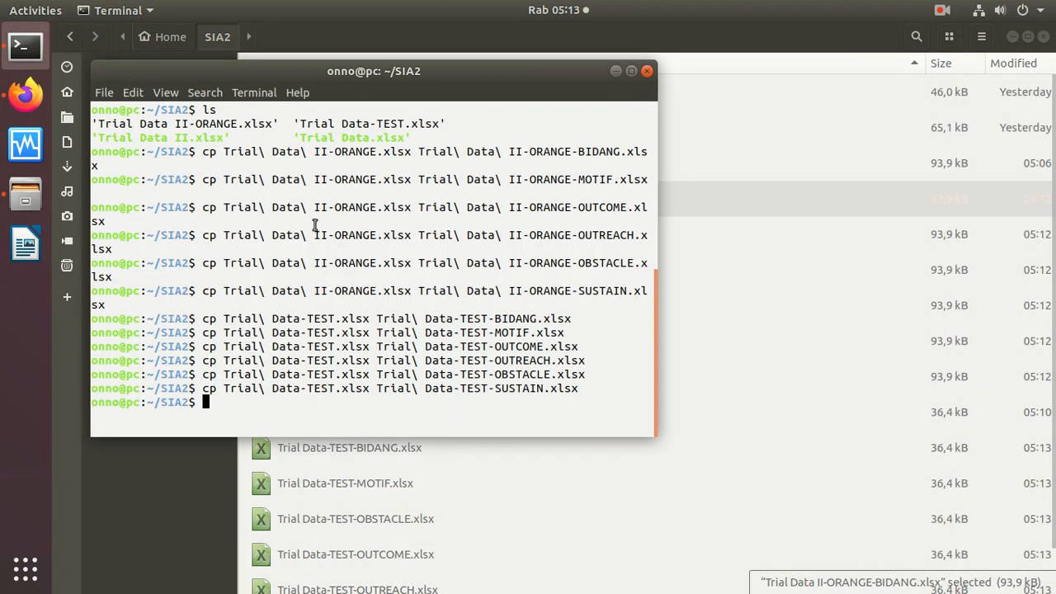
key("Up")
key("Up")
key("Up")
key("Up")
key("Up")
key("Up")
key("Up")
key("Up")
key("Up")
key("Up")
key("Up")
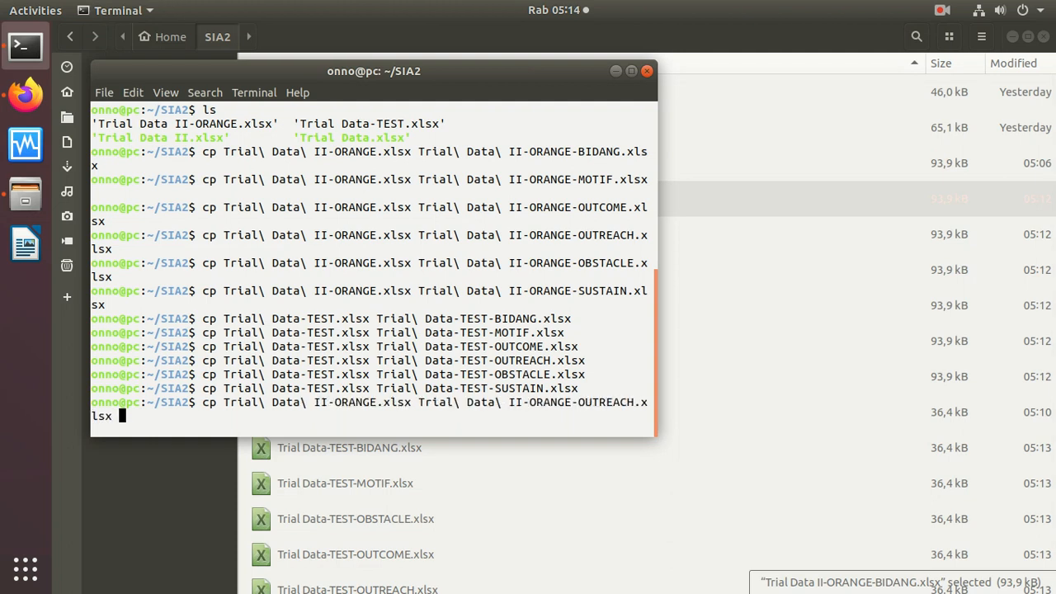
key("Down")
key("Down")
key("Up")
key("Left")
key("Left")
key("Left")
key("Left")
key("Left")
key("Left")
key("Left")
key("Left")
key("Left")
key("Left")
key("Left")
key("Left")
key("Left")
key("Left")
key("Left")
key("Left")
key("Right")
key("Right")
key("Right")
type("CON")
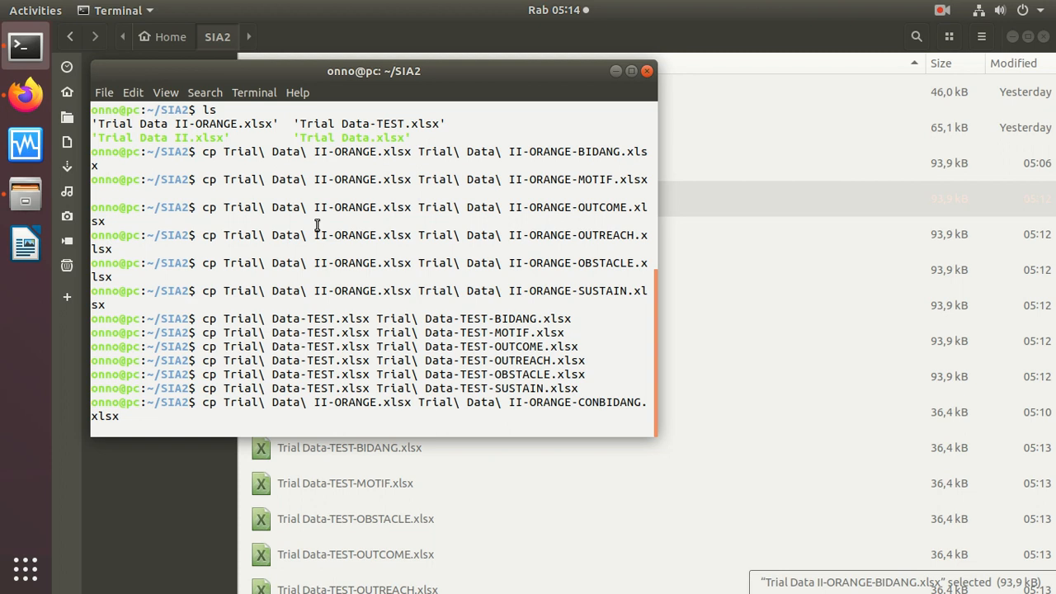
type("-")
key("Return")
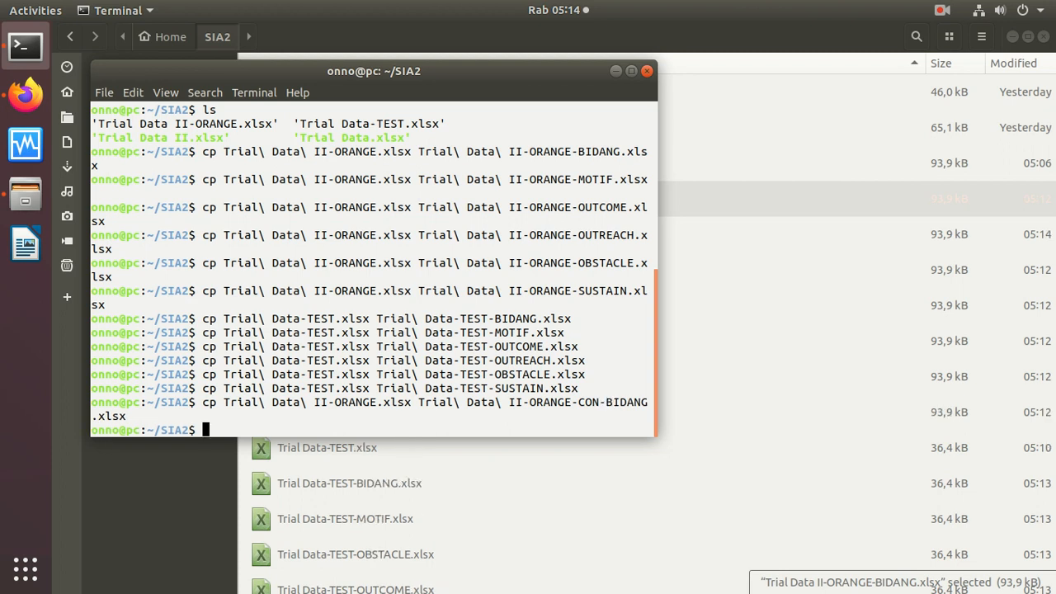
Reuse the MOTIF copy command to duplicate Trial Data II-ORANGE.xlsx as Trial Data II-ORANGE-CON-MOTIF.xlsx
key("Up")
key("Up")
key("Up")
key("Up")
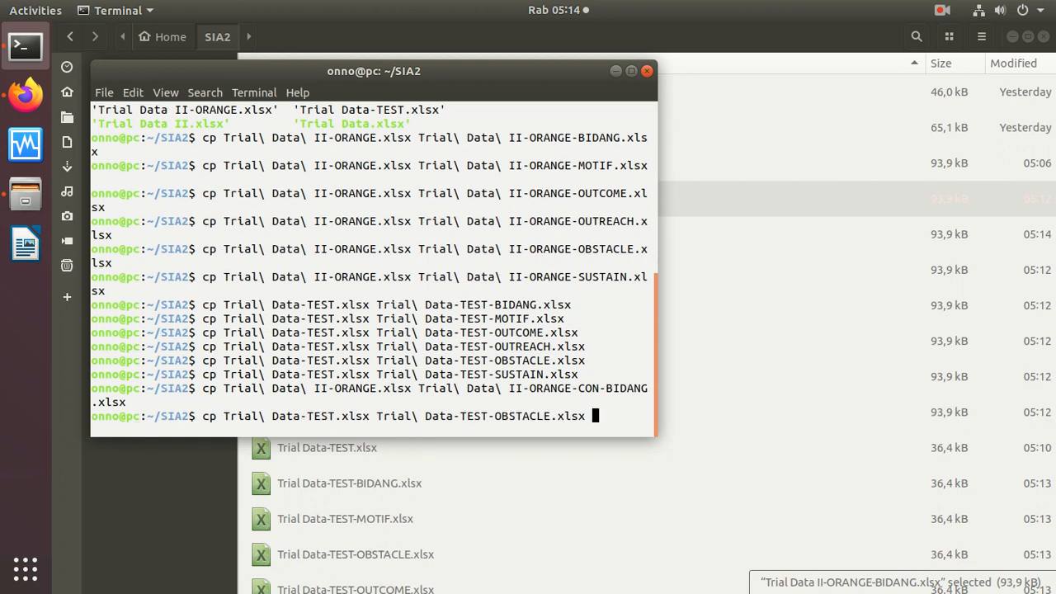
key("Up")
key("Up")
key("Up")
key("Up")
key("Up")
key("Up")
key("Up")
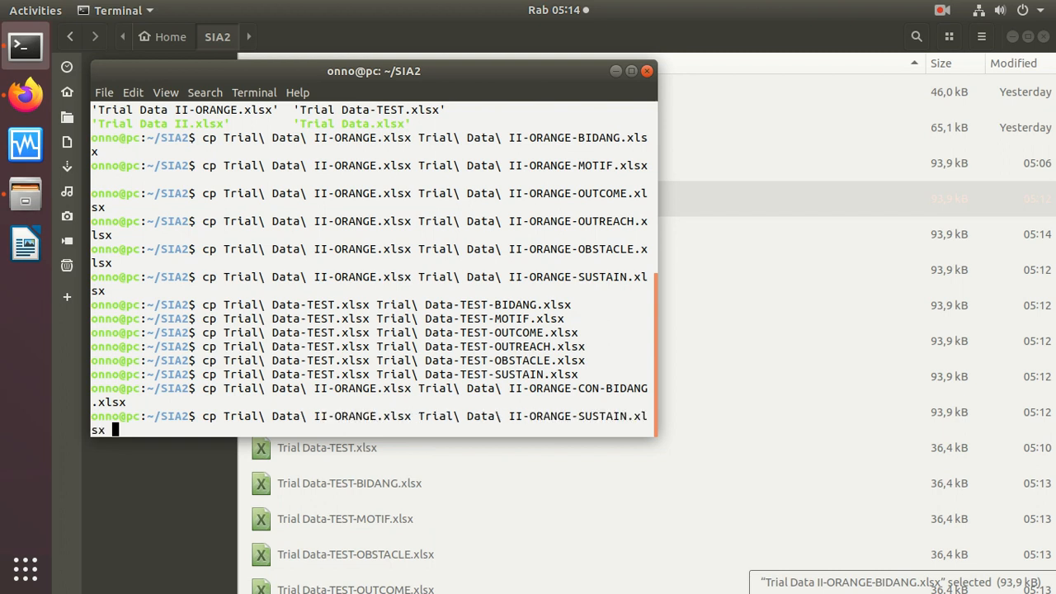
key("Up")
key("Up")
key("Down")
key("Left")
key("Left")
key("Left")
key("Left")
key("Left")
key("Left")
key("Left")
key("Left")
key("Left")
key("Left")
type("CON-")
key("Return")
Reuse the OUTCOME copy command to duplicate Trial Data II-ORANGE.xlsx as Trial Data II-ORANGE-CON-OUTCOME.xlsx
key("Up")
key("Up")
key("Up")
key("Up")
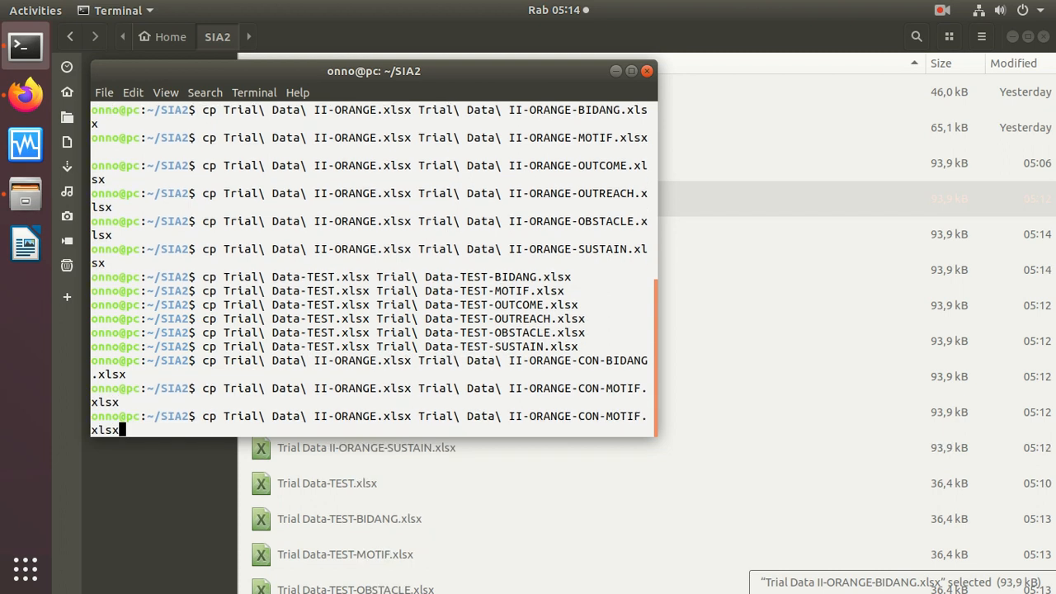
key("Up")
key("Up")
key("Up")
key("Up")
key("Up")
key("Up")
key("Up")
key("Up")
key("Up")
key("Down")
key("Left")
key("Left")
key("Left")
key("Left")
key("Left")
key("Left")
key("Left")
key("Left")
key("Left")
key("Left")
key("Left")
key("Left")
key("Left")
type("-CON")
key("Return")
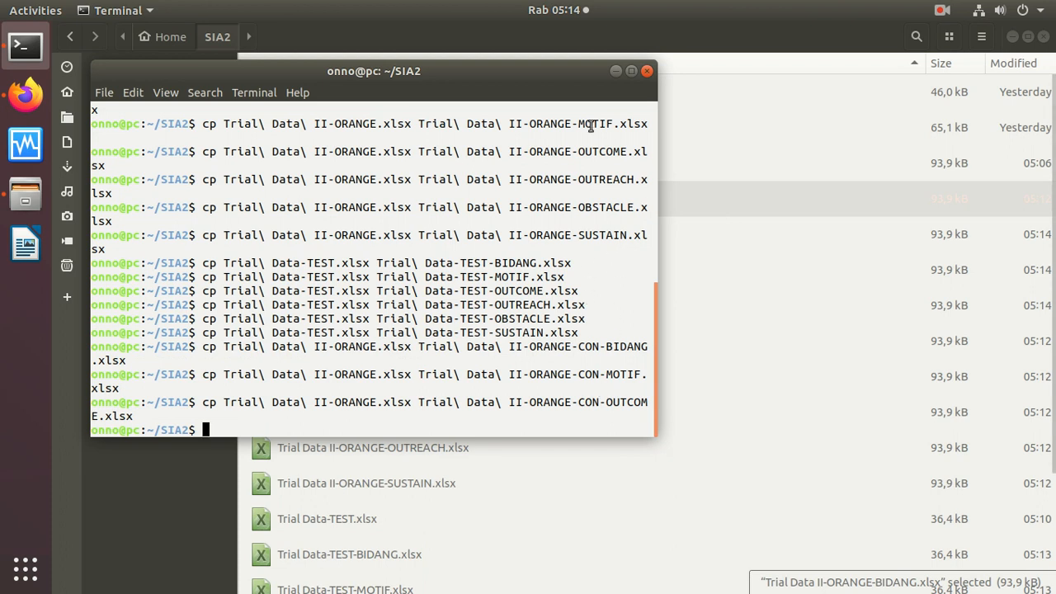
Open Trial Data II-ORANGE-BIDANG.xlsx from the SIA2 folder and delete the CONTENT, judul, motif, obstacle, outcome and outreach columns
left_click(752, 286)
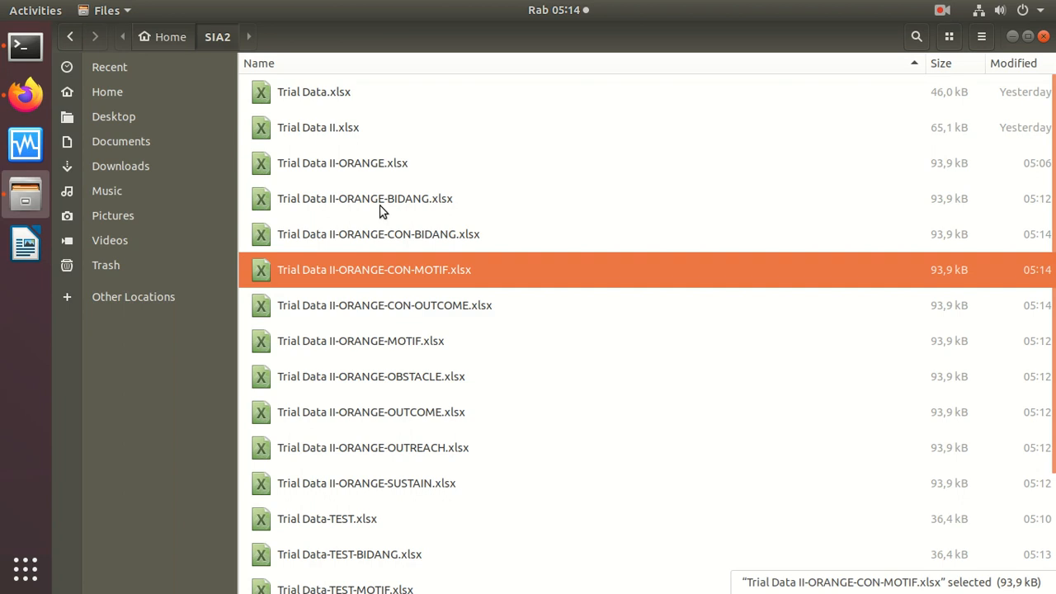
double_click(381, 199)
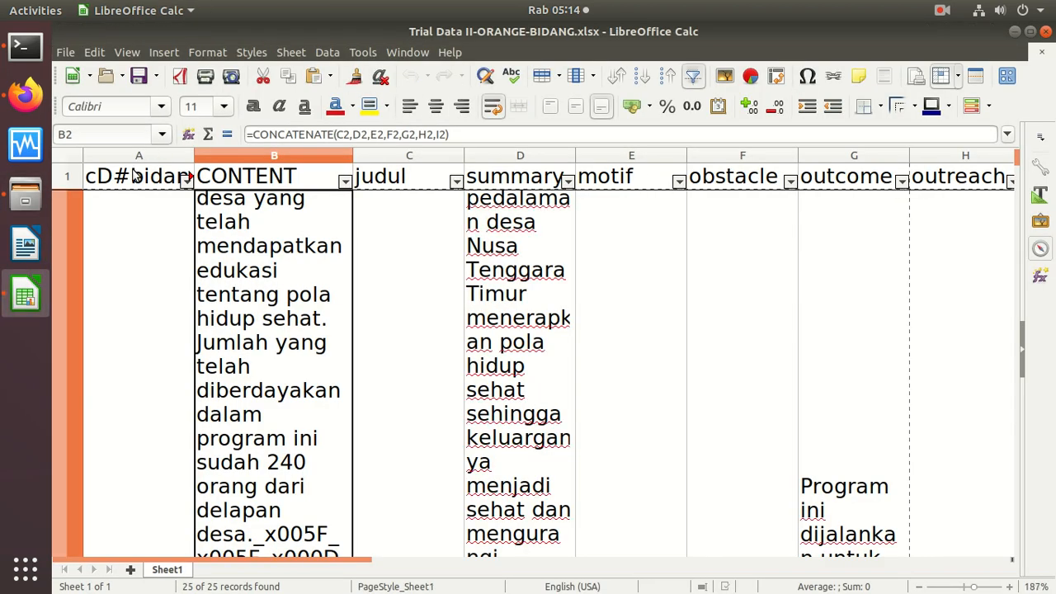
left_click(271, 157)
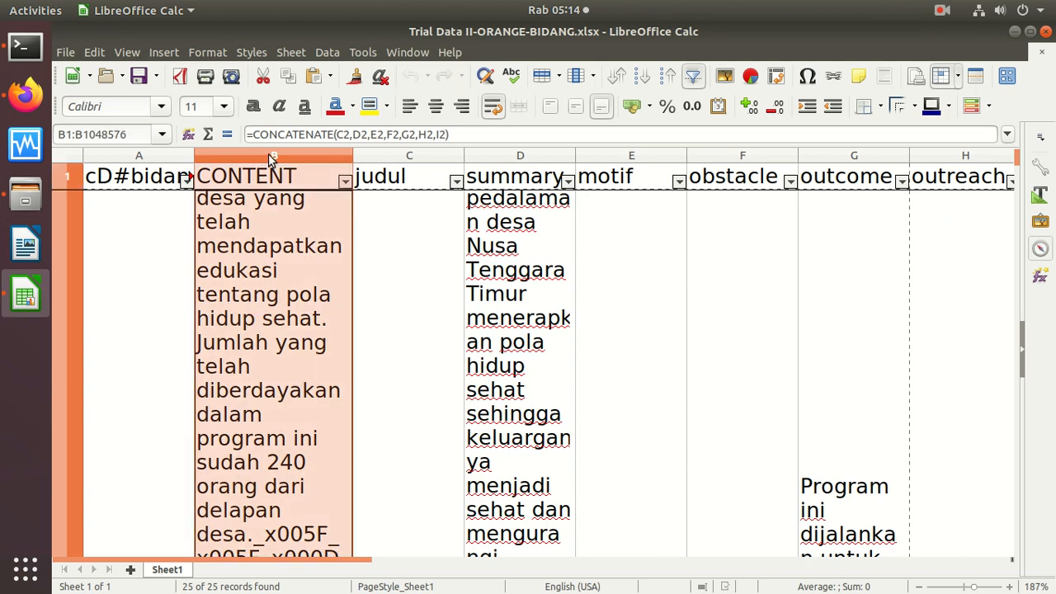
left_click(394, 156, "ctrl")
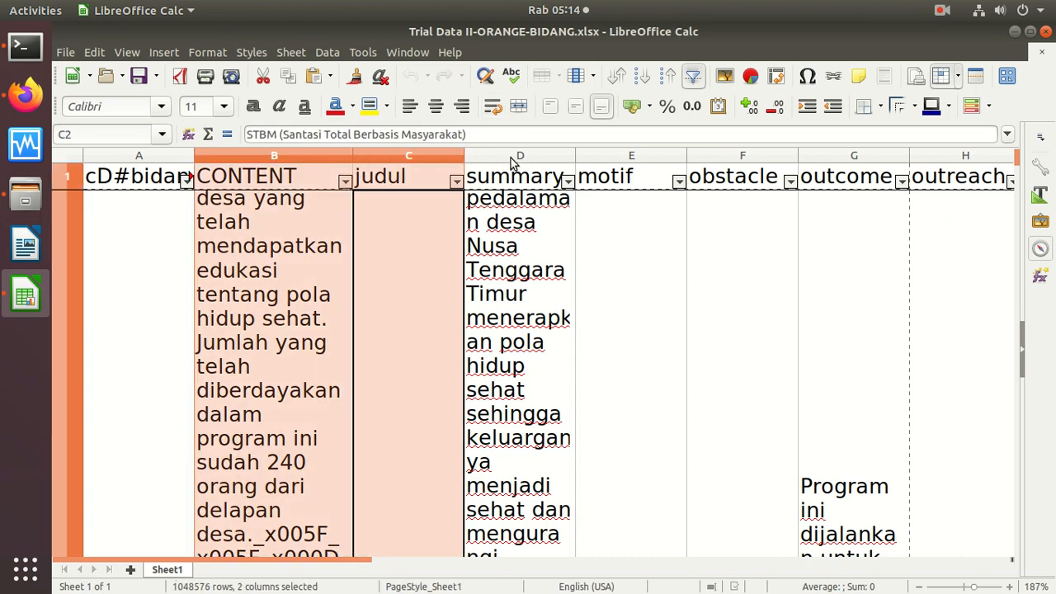
left_click(639, 156, "ctrl")
left_click(730, 156, "ctrl")
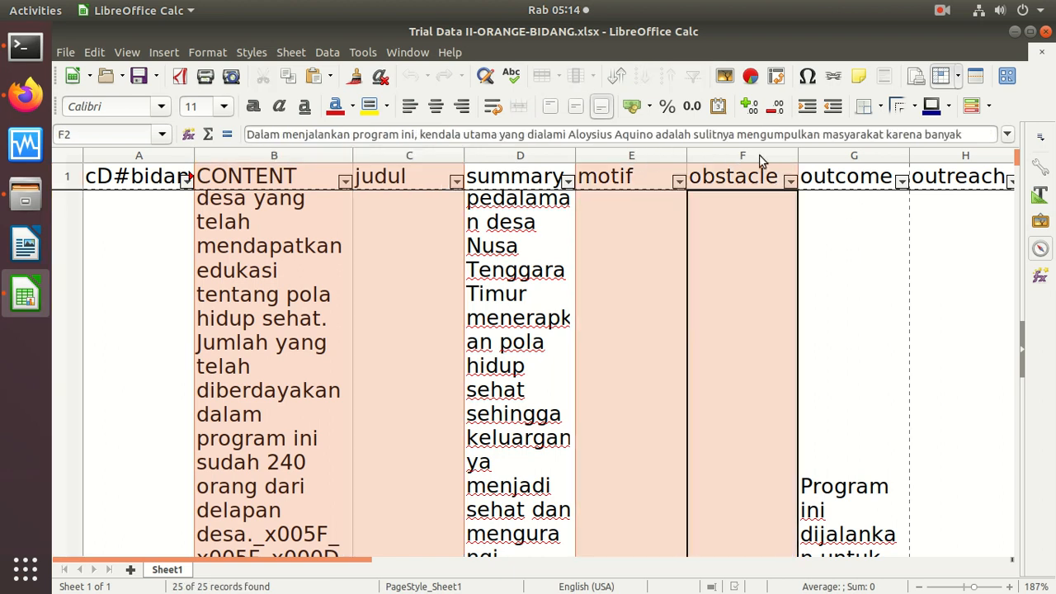
left_click(824, 156, "ctrl")
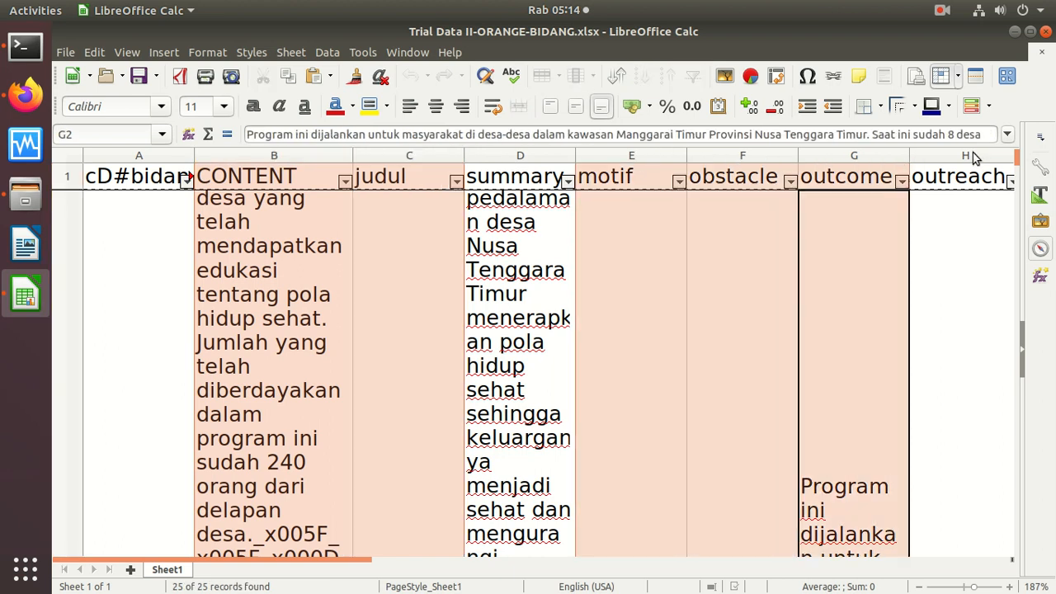
left_click(973, 157, "ctrl")
right_click(973, 157)
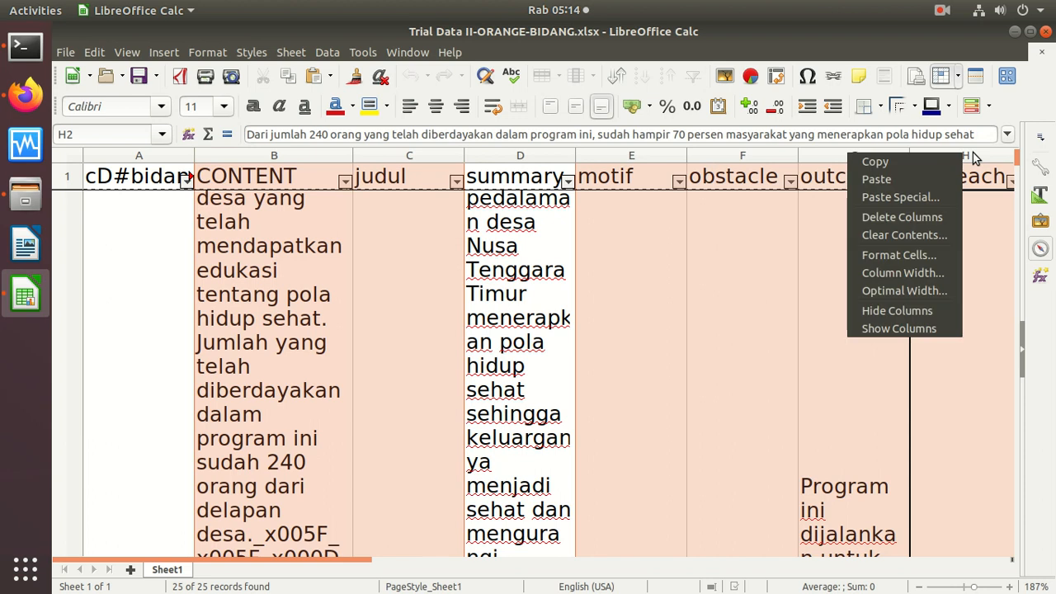
left_click(923, 216)
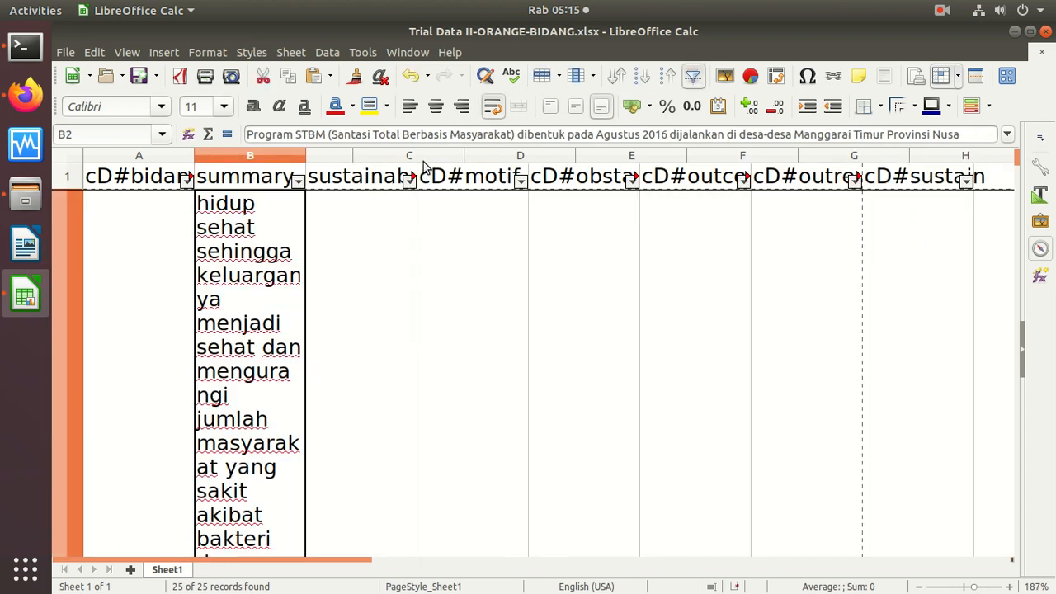
Delete the sustainability column and the cD# columns for motif, obstacle, outcome, outreach and sustain, keeping only cD#bidang and summary
left_click(349, 152)
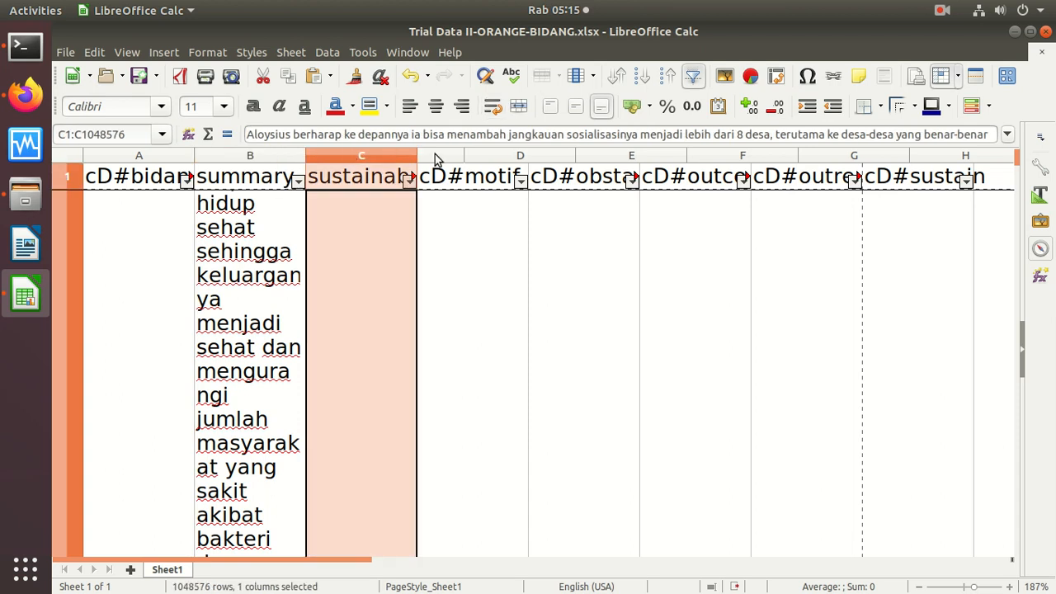
left_click(470, 157, "ctrl")
left_click(584, 157, "ctrl")
left_click(701, 157, "ctrl")
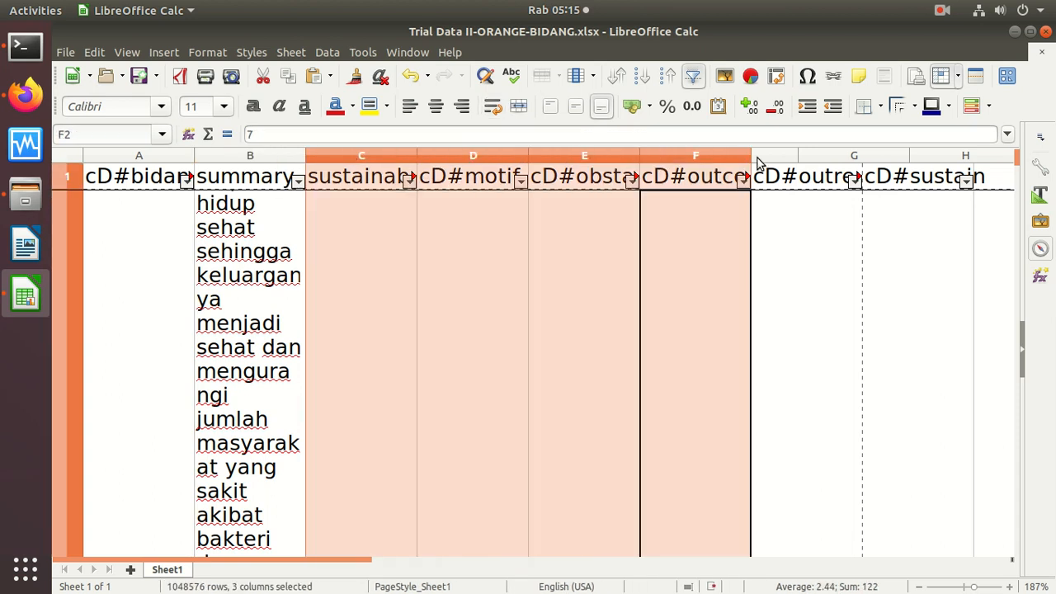
left_click(789, 159, "ctrl")
left_click(907, 158, "ctrl")
right_click(908, 159)
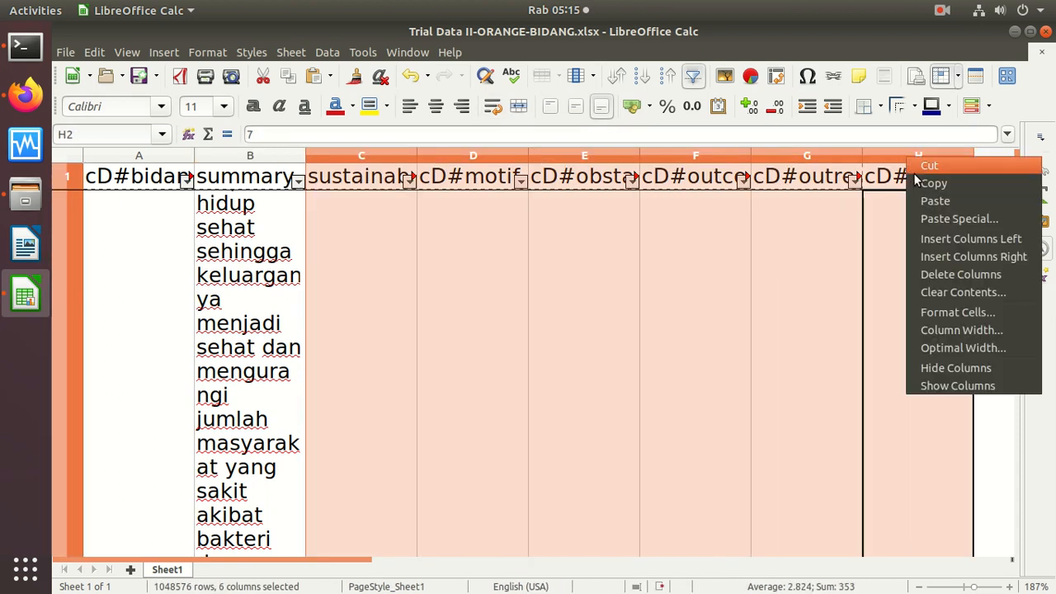
left_click(947, 276)
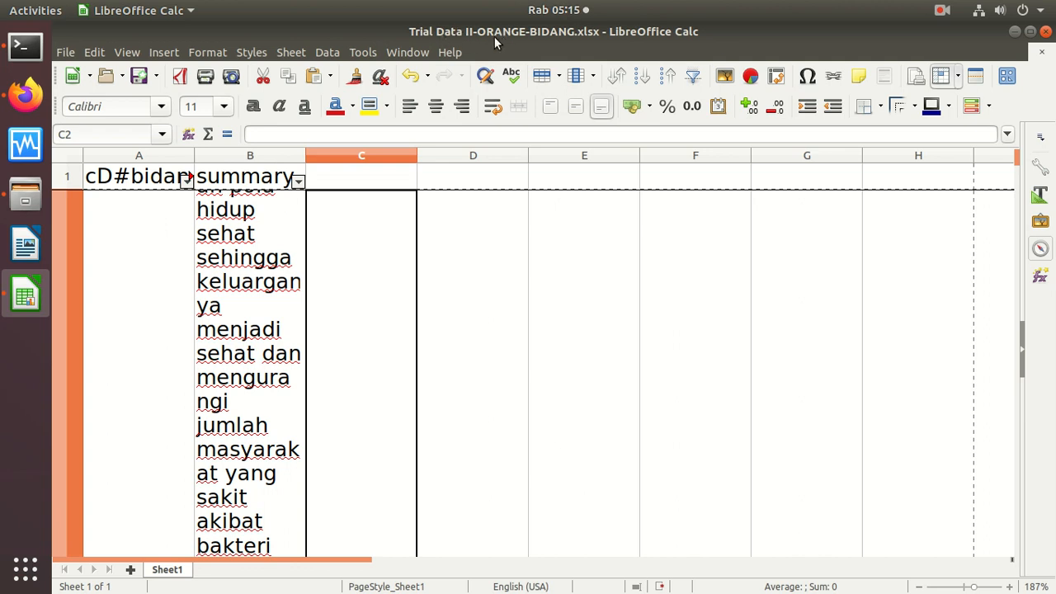
Close Trial Data II-ORANGE-BIDANG.xlsx, saving the changes in Microsoft Excel 2007-2013 XML format
left_click(1045, 32)
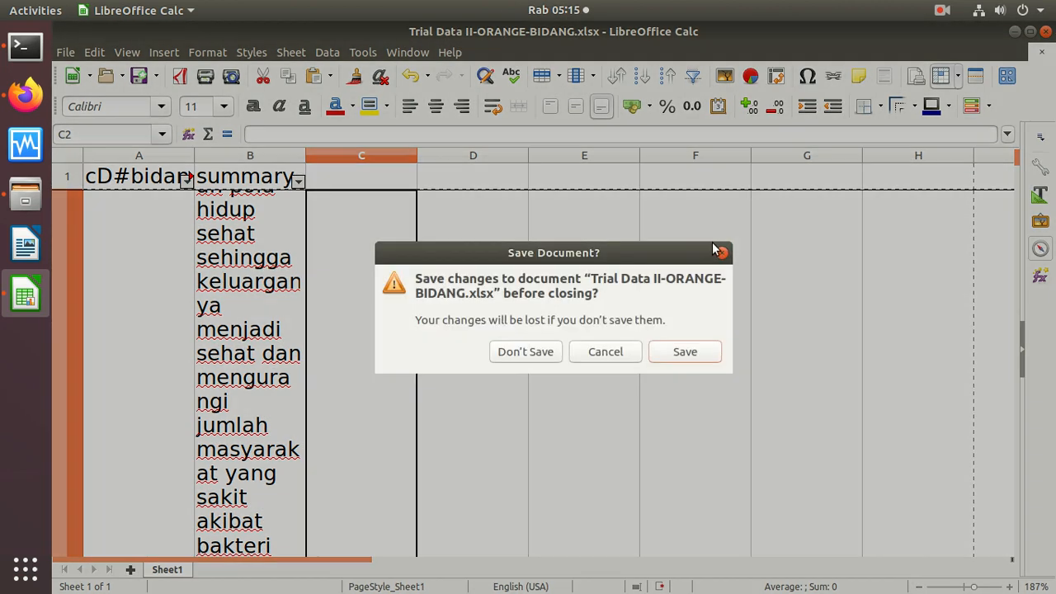
left_click(668, 357)
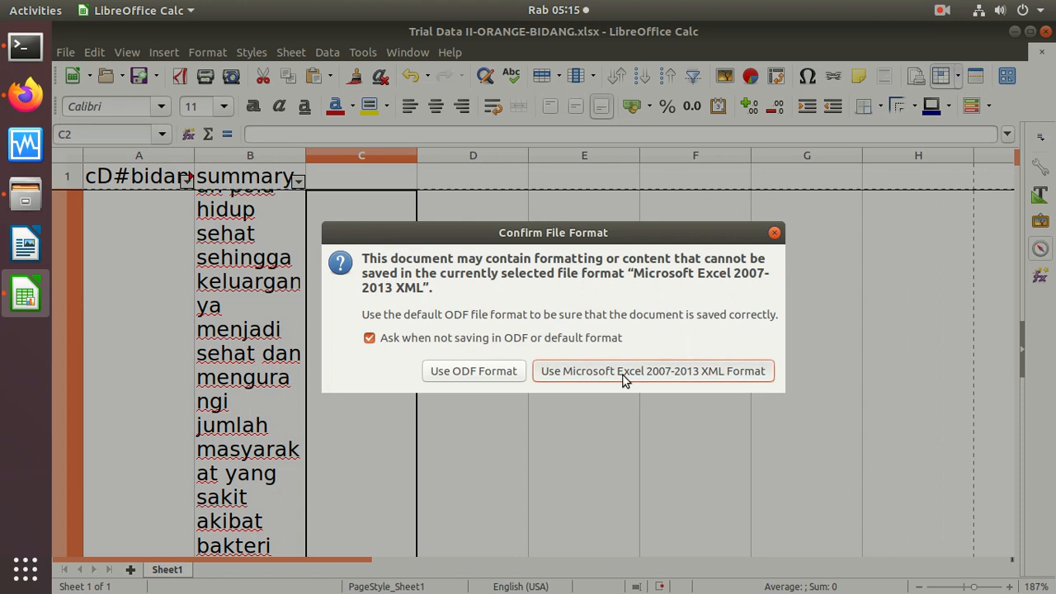
left_click(623, 371)
Try to delete the judul through outreach columns in Trial Data II-ORANGE-CON-BIDANG.xlsx, and close the workbook without saving
double_click(450, 233)
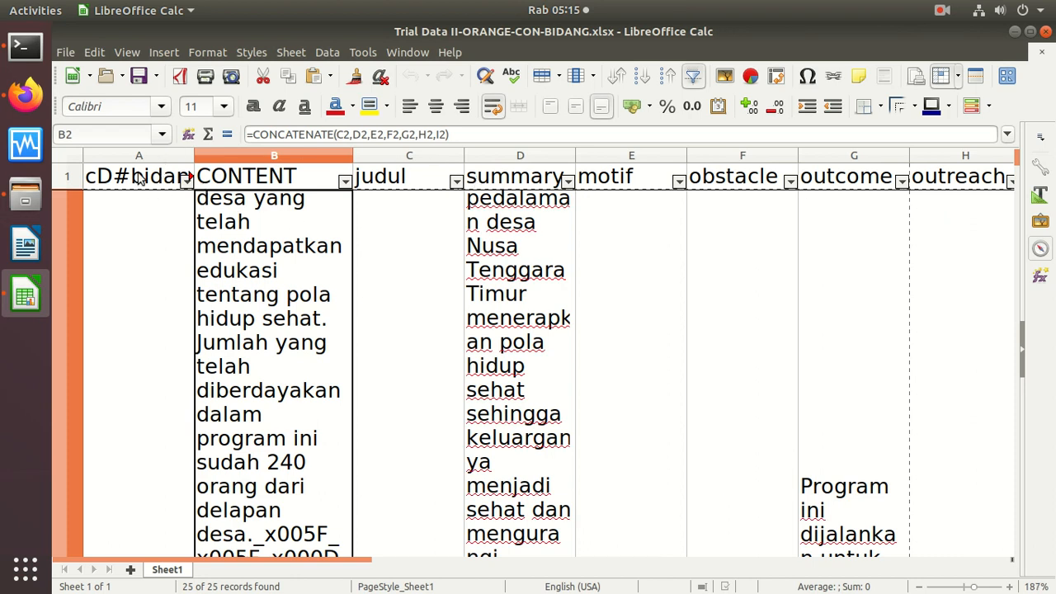
left_click_drag(405, 155, 622, 161)
left_click_drag(726, 164, 989, 157)
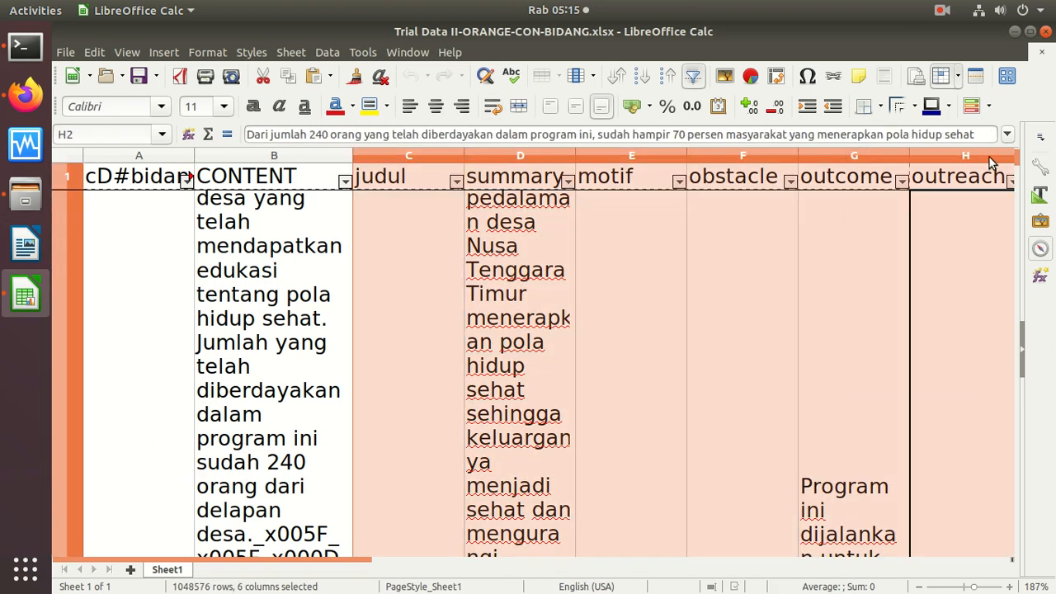
right_click(989, 157)
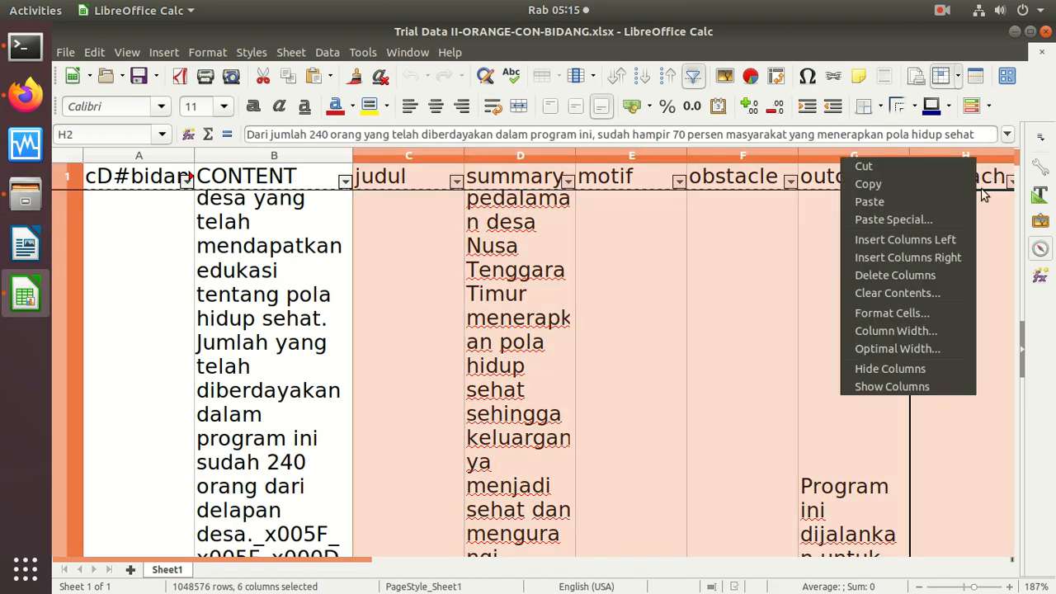
left_click(942, 274)
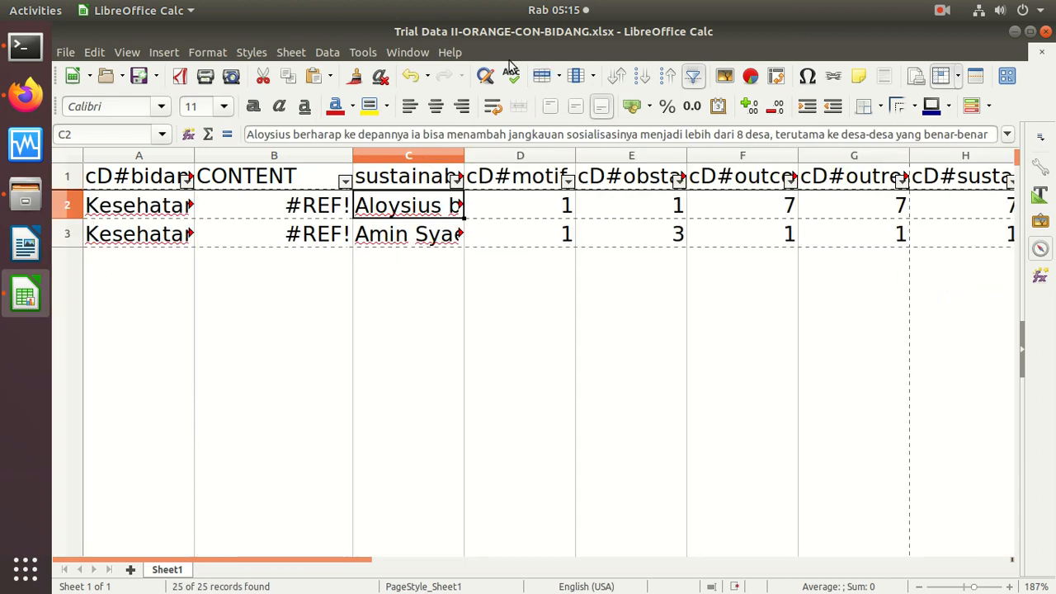
left_click(1046, 31)
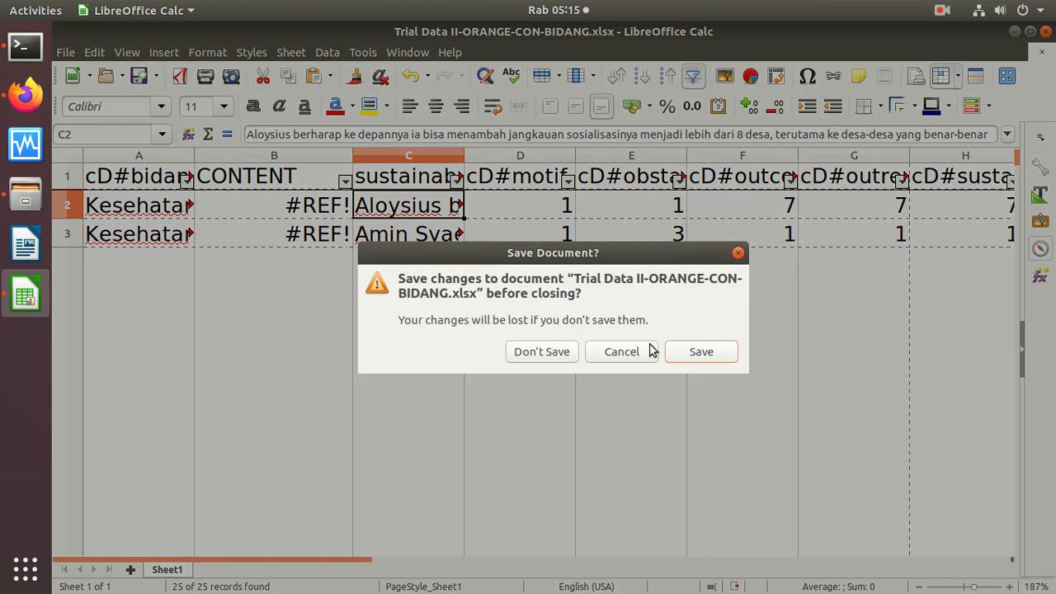
left_click(544, 351)
Reopen Trial Data II-ORANGE-CON-BIDANG.xlsx and examine its columns from CONTENT across to the cD# category columns
double_click(394, 239)
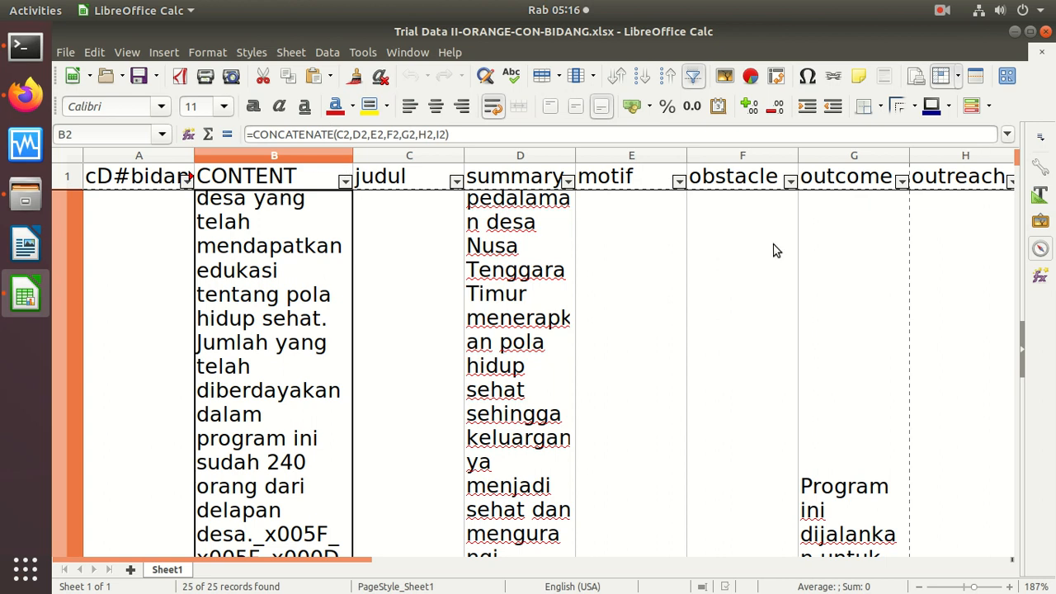
key("Right")
key("Right")
key("Right")
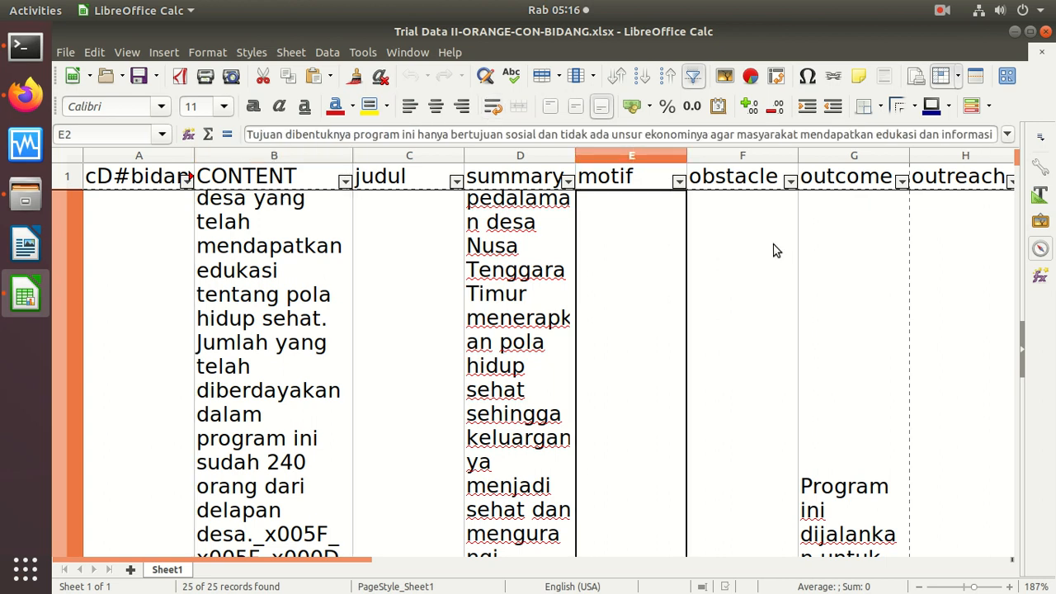
key("Right")
key("Right")
key("Right")
key("Right")
key("Left")
key("Left")
key("Left")
key("Left")
key("Right")
key("Right")
key("Right")
key("Right")
key("Right")
key("Right")
key("Right")
key("Right")
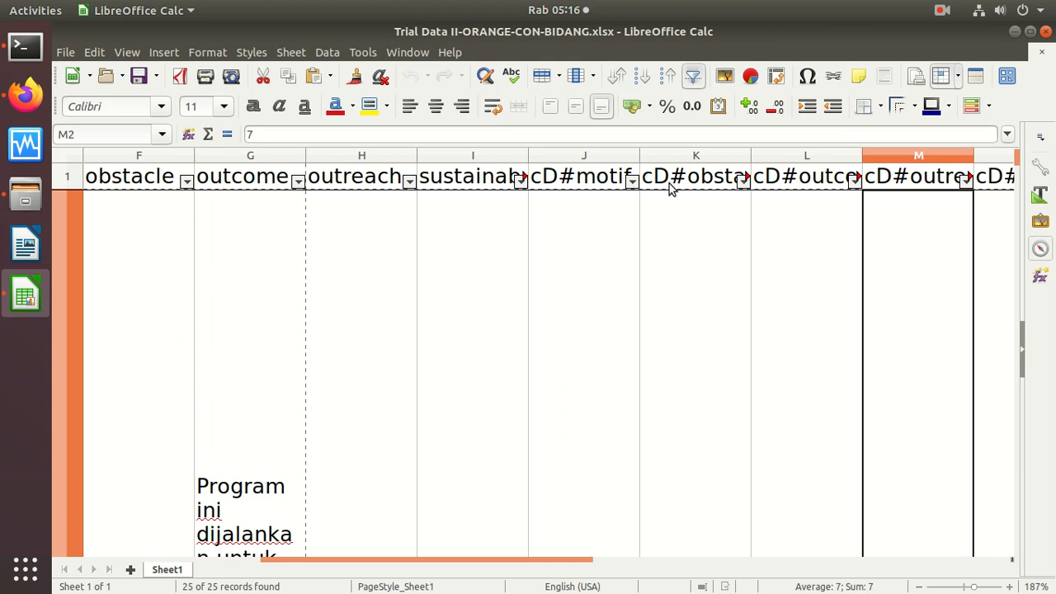
Try to delete the cD#motif through cD#sustain columns in Trial Data II-ORANGE-CON-BIDANG.xlsx, and close the workbook without saving
left_click(581, 154)
key("super")
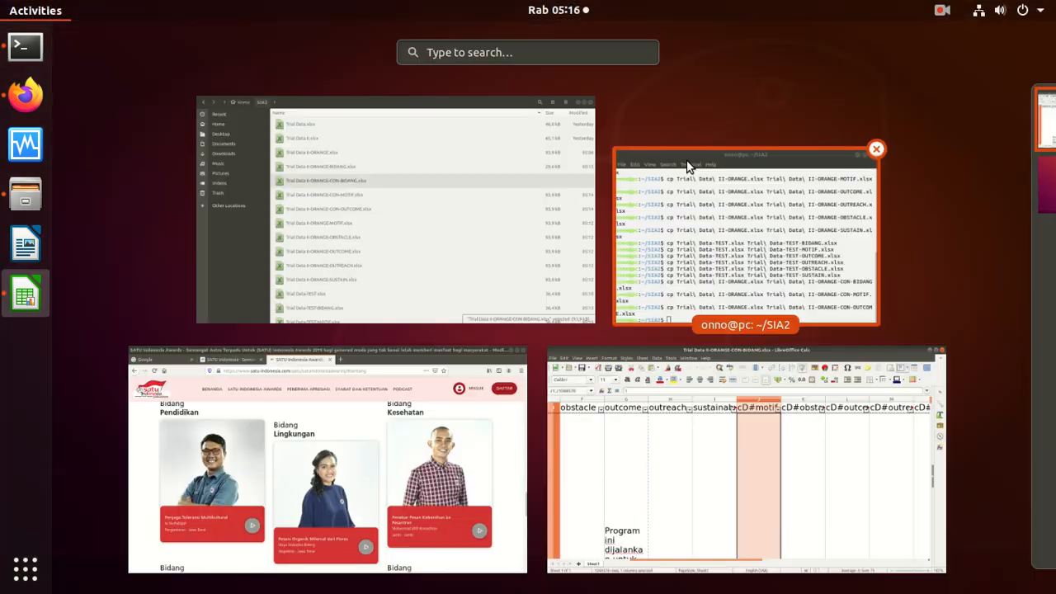
left_click(523, 142)
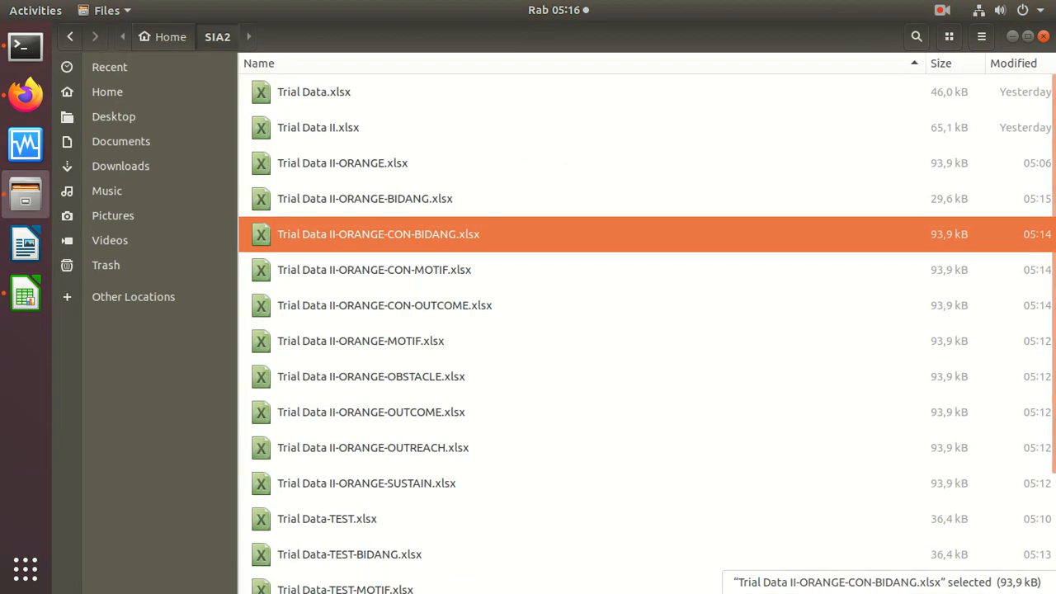
left_click(1043, 36)
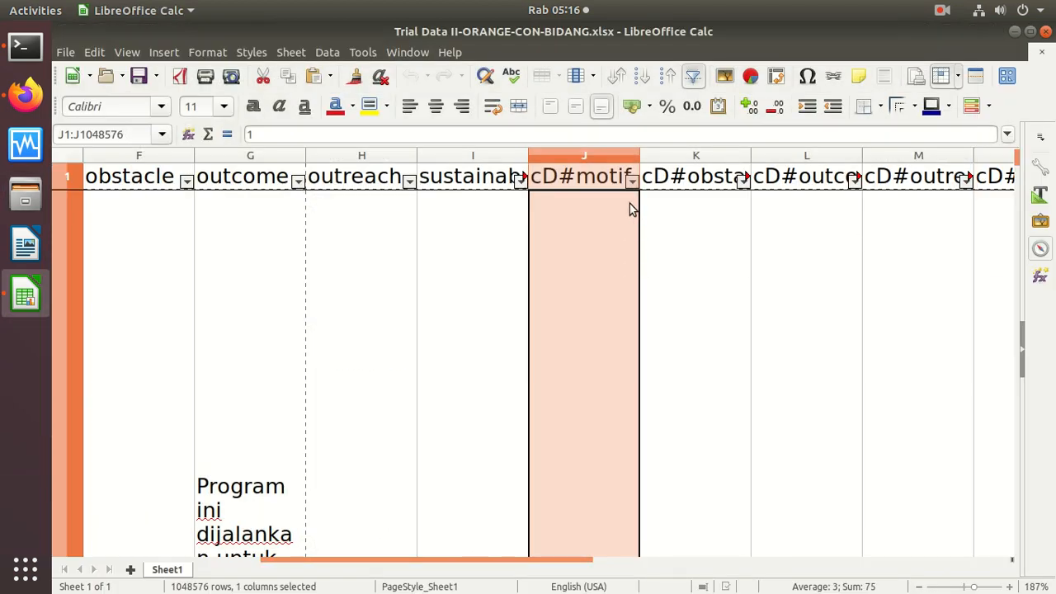
left_click_drag(692, 159, 992, 153)
right_click(992, 153)
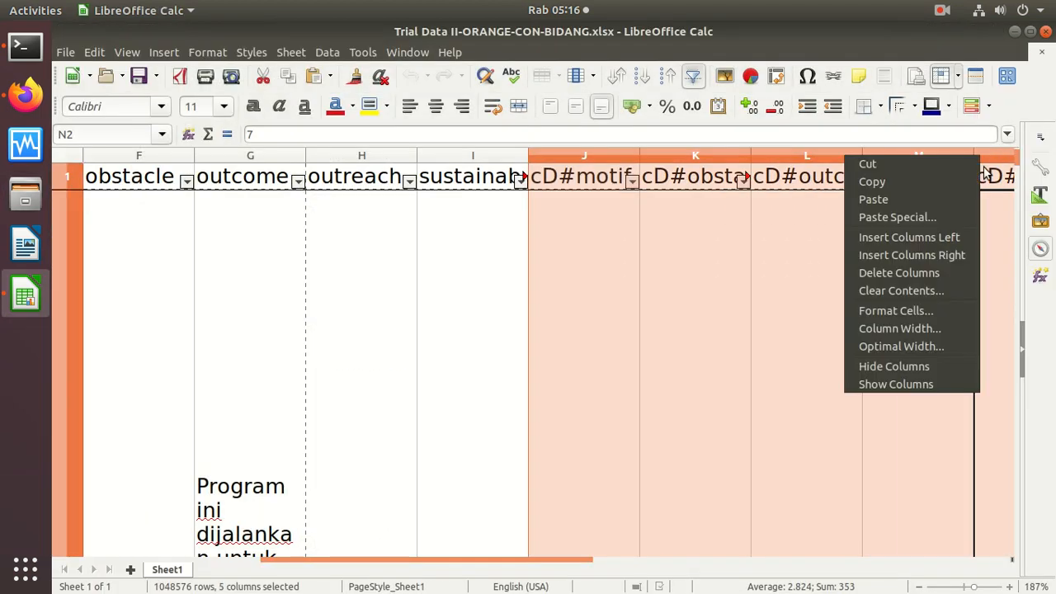
left_click(940, 272)
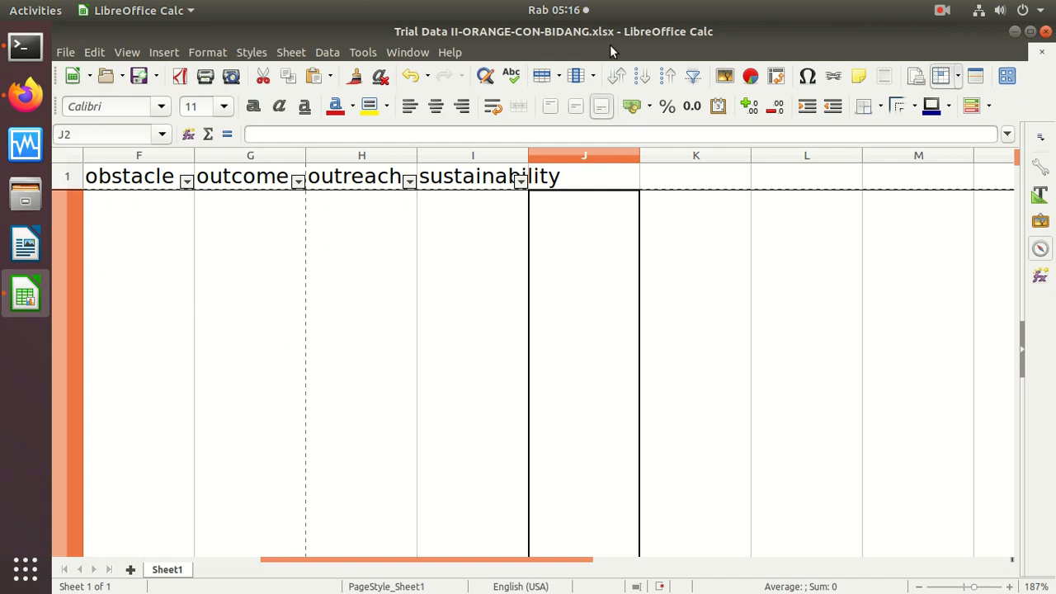
left_click(1045, 32)
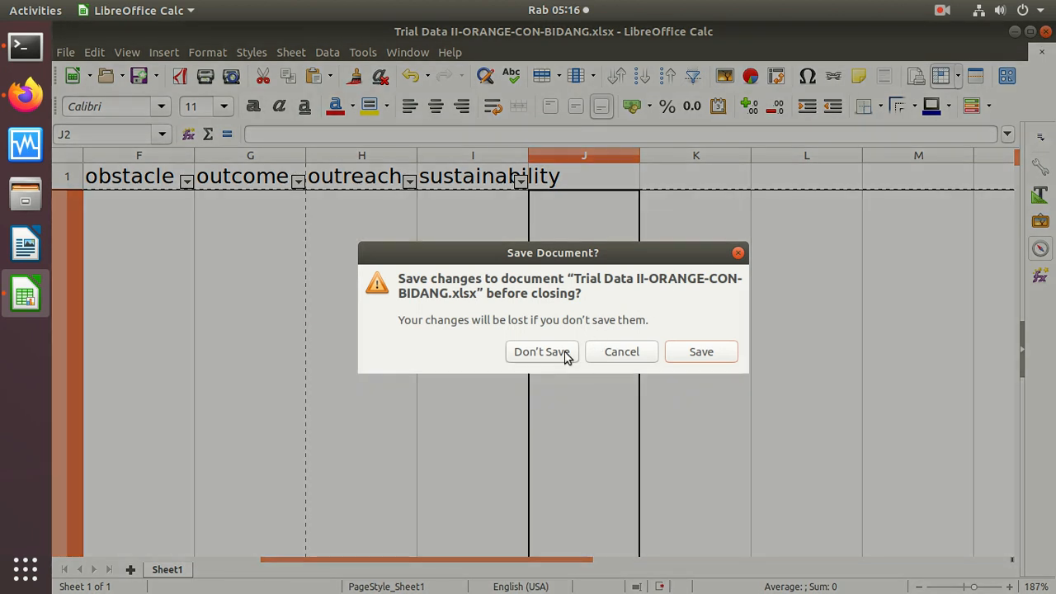
left_click(565, 353)
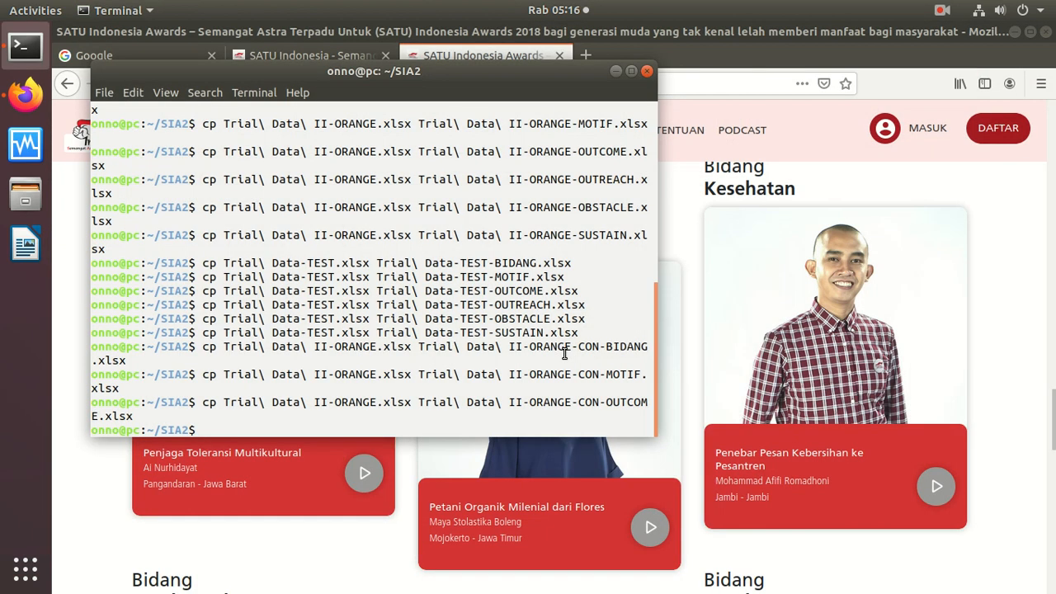
Switch to a new file manager window and open the SIA2 folder from Home
left_click(26, 196)
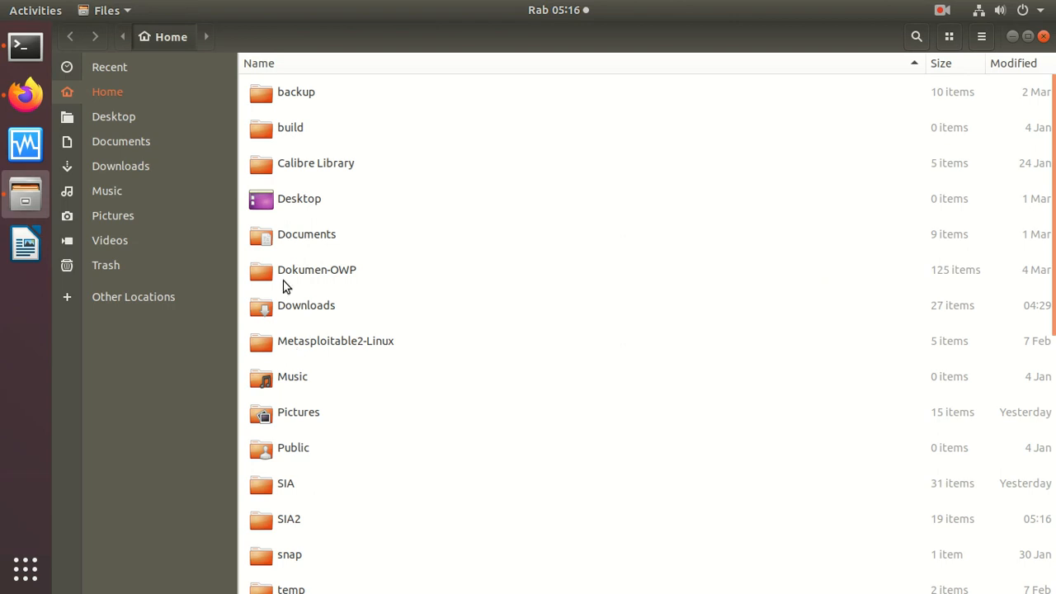
double_click(269, 526)
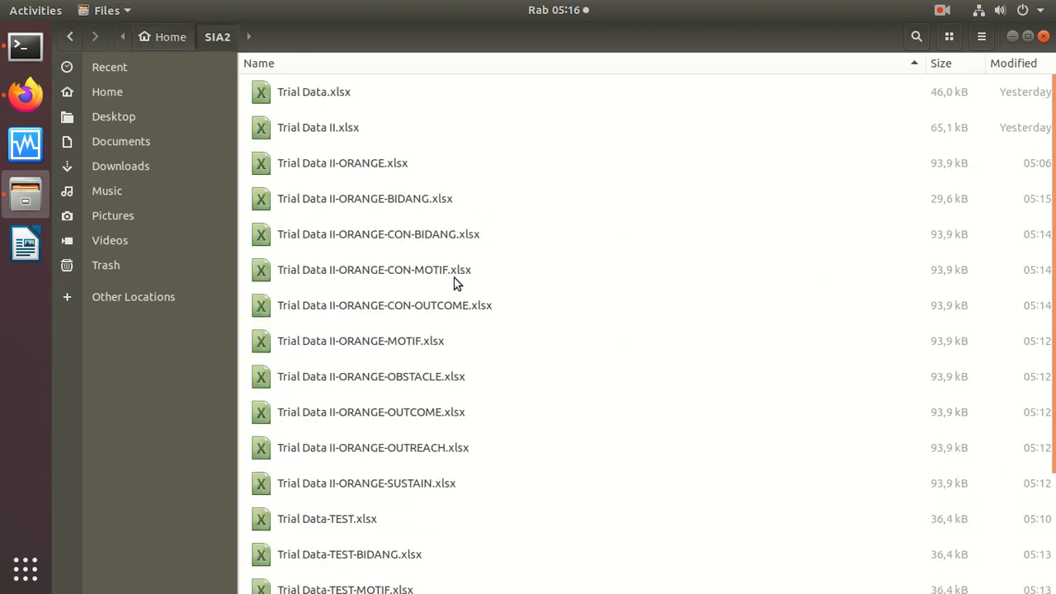
Open Trial Data II-ORANGE-MOTIF.xlsx and delete the cD#bidang, CONTENT, judul, summary, obstacle, outcome and outreach columns
double_click(422, 343)
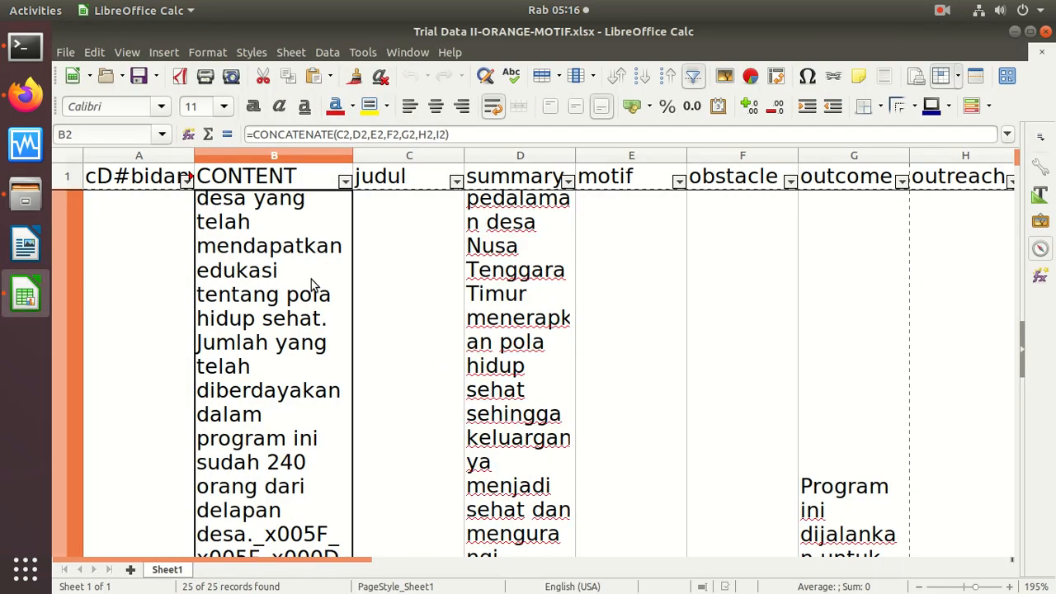
left_click(151, 156)
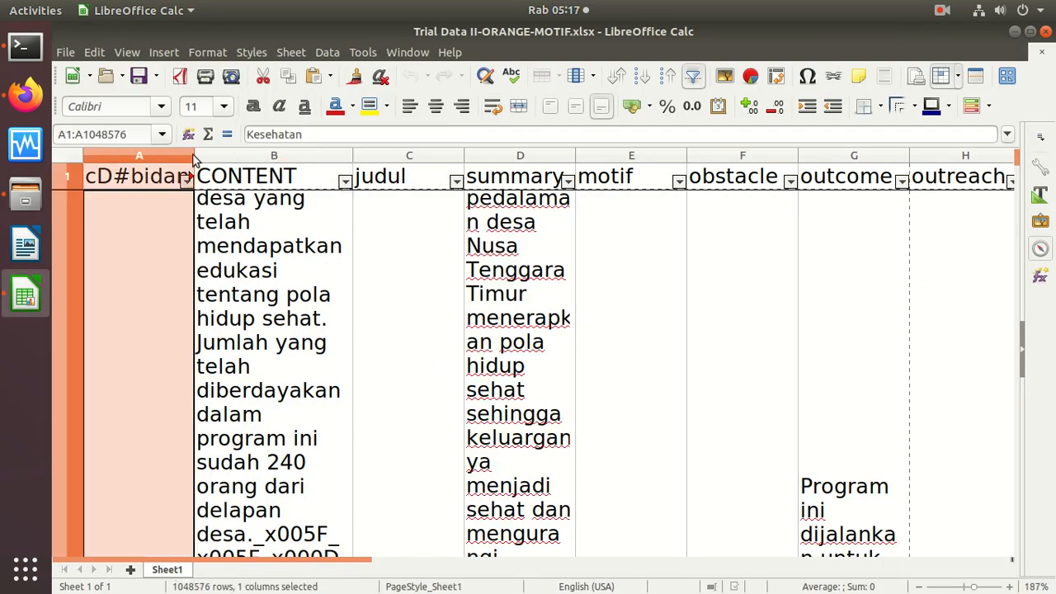
left_click(254, 161, "ctrl")
left_click(380, 157, "ctrl")
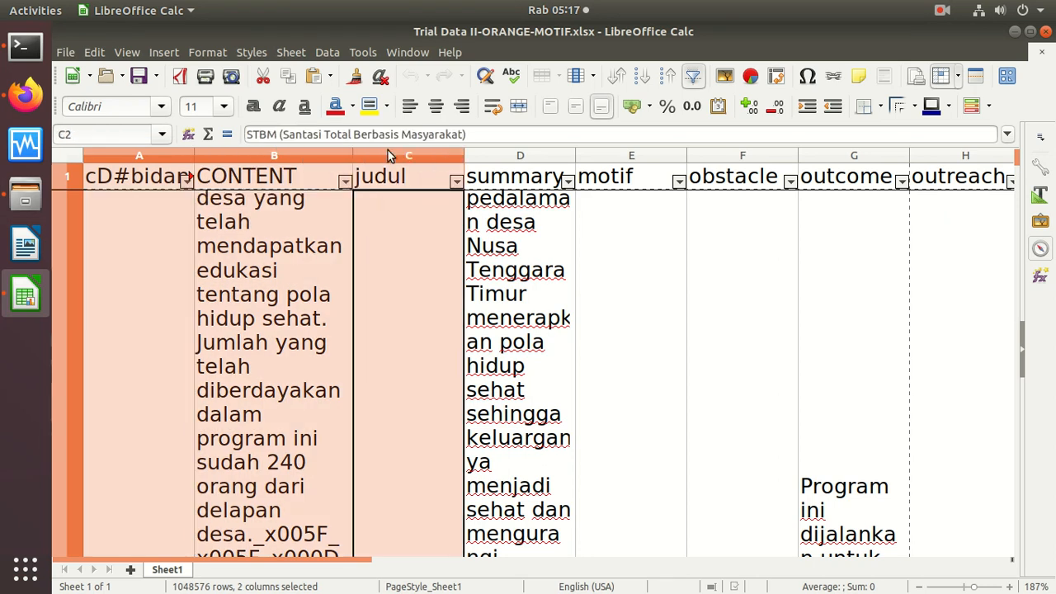
left_click(532, 157, "ctrl")
left_click(765, 158, "ctrl")
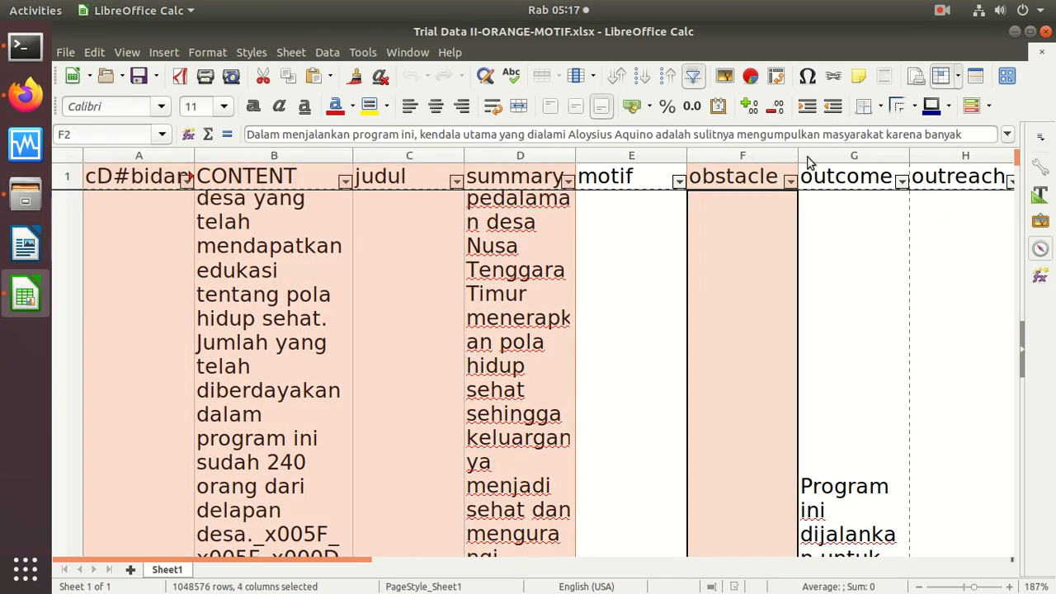
left_click(850, 159, "ctrl")
left_click(981, 158, "ctrl")
right_click(982, 158)
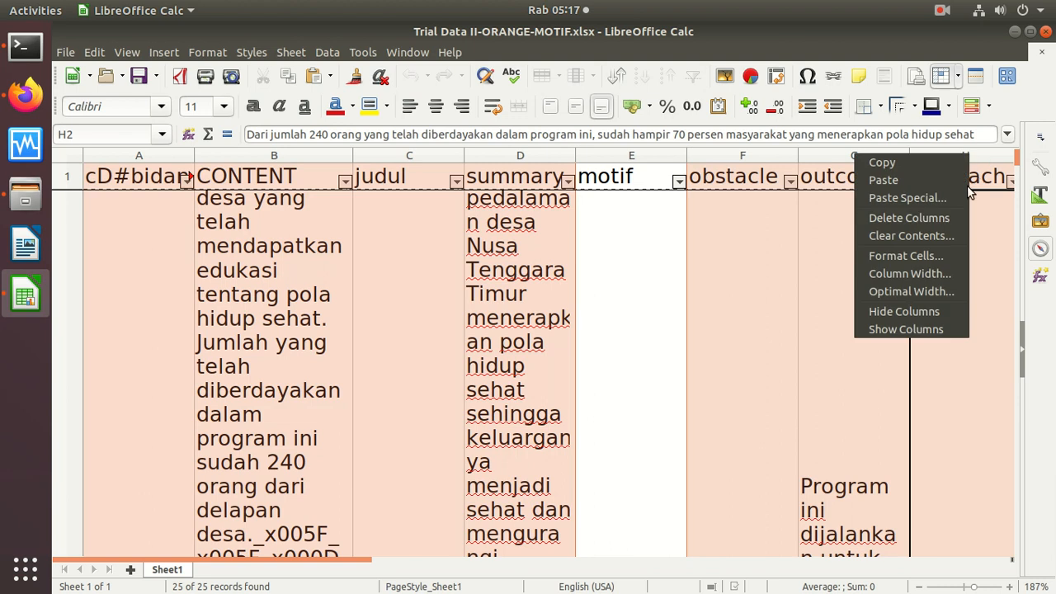
left_click(939, 220)
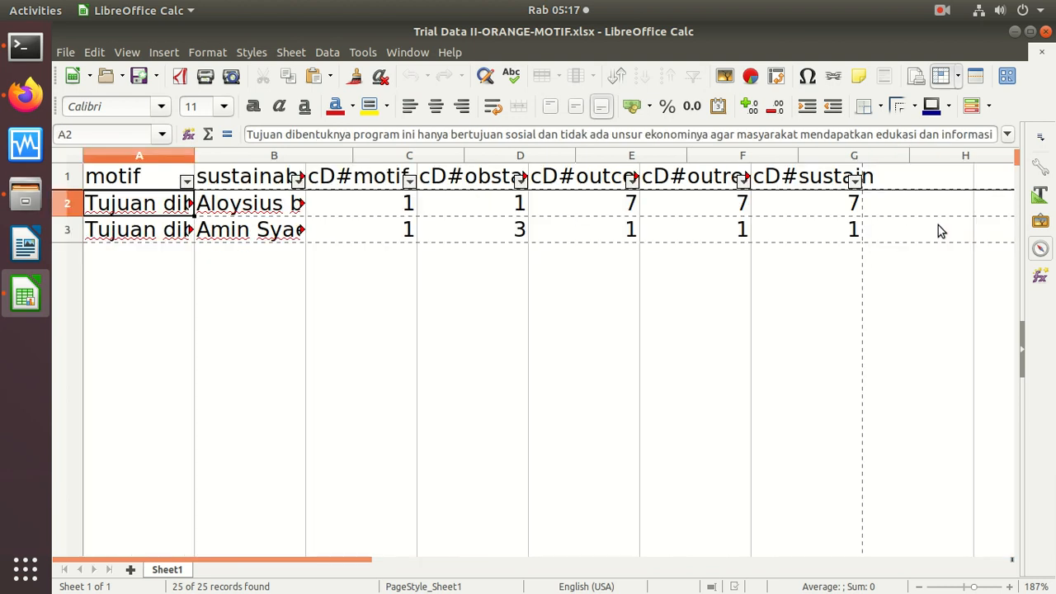
Delete the sustainability column and the cD#obstacle through cD#sustain columns in the MOTIF workbook, then save and close it
left_click(249, 156)
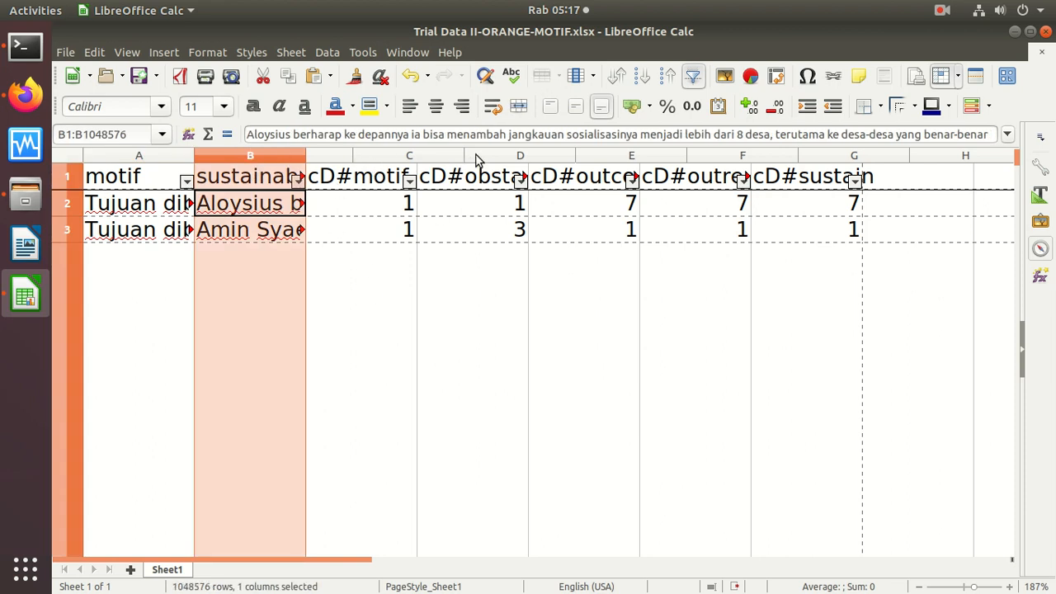
left_click(525, 157, "ctrl")
left_click_drag(524, 157, 769, 153)
right_click(769, 151)
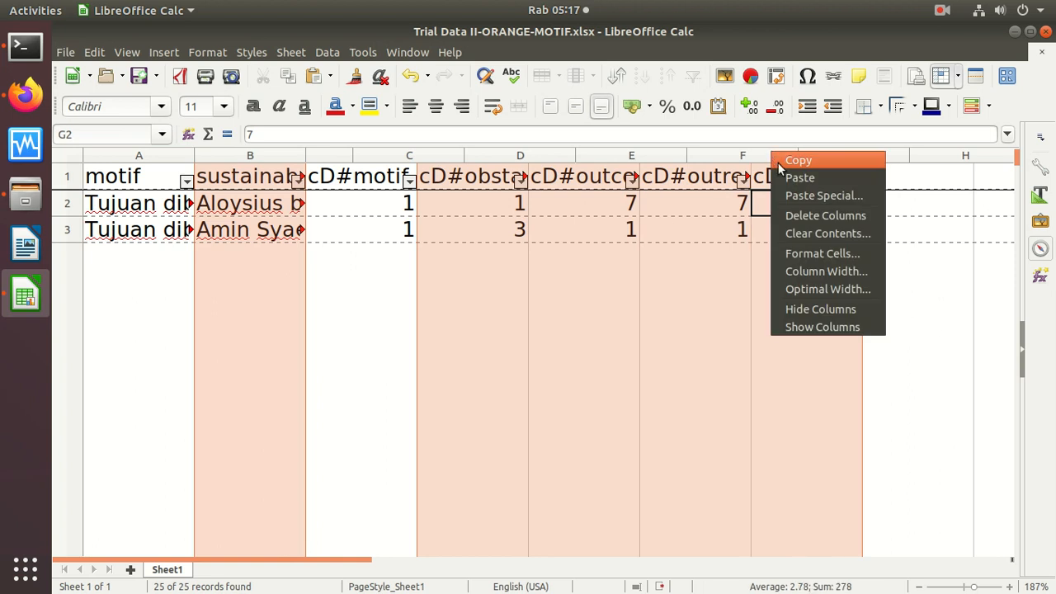
left_click(813, 219)
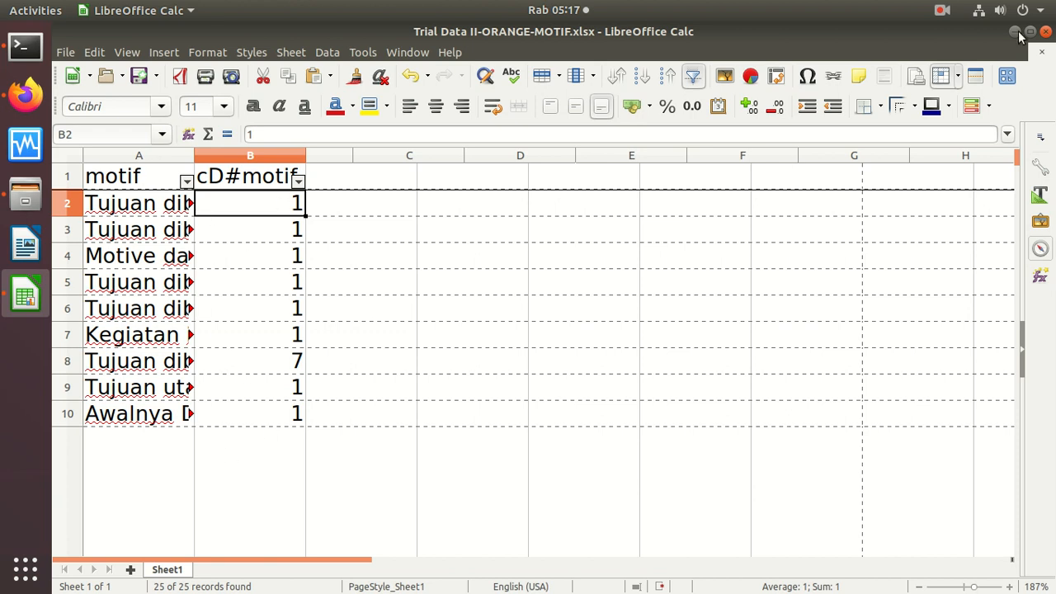
left_click(1048, 33)
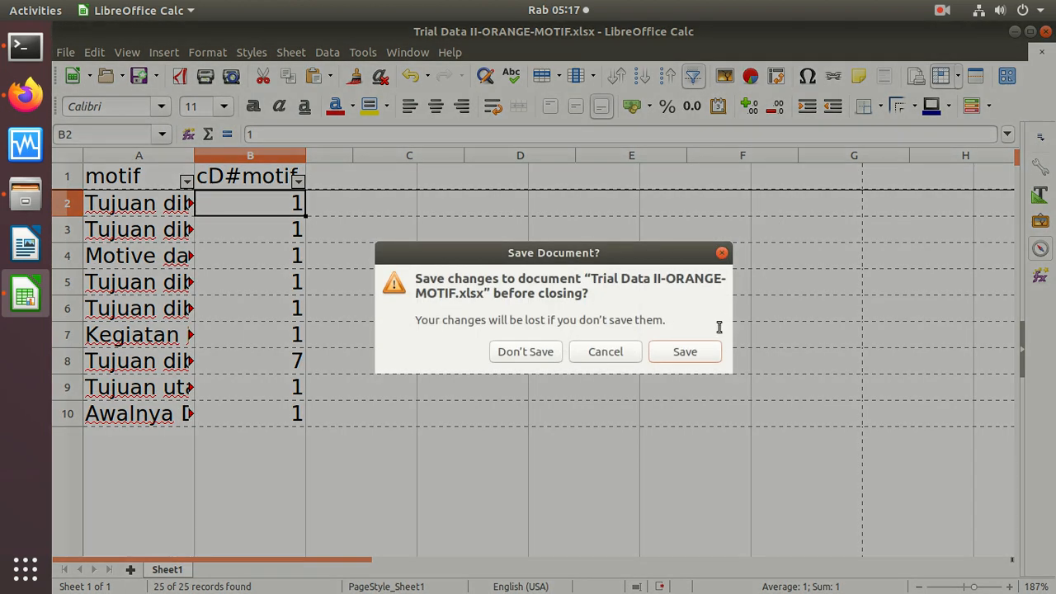
left_click(697, 353)
left_click(660, 371)
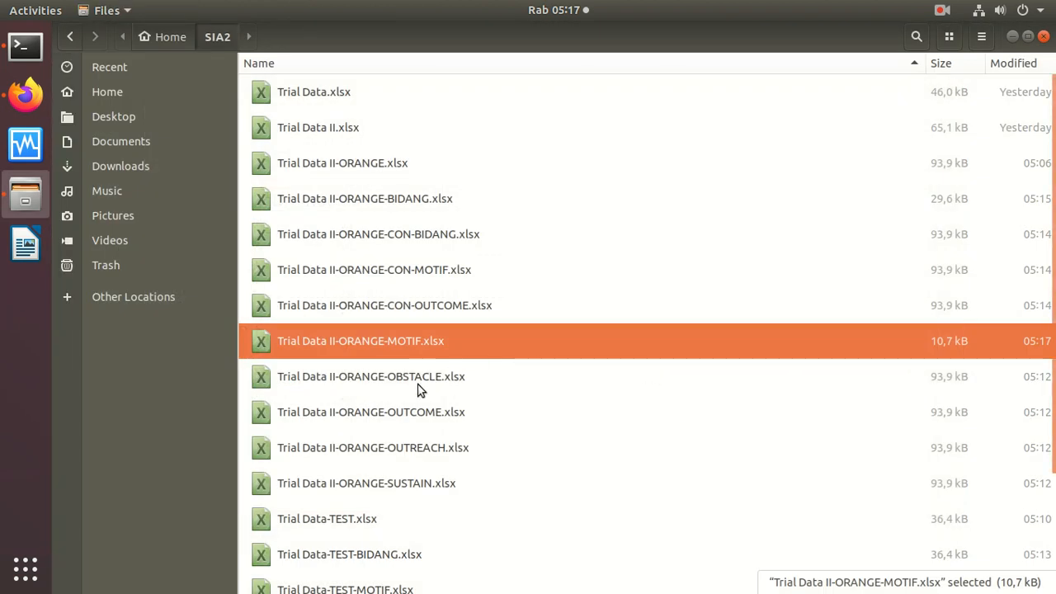
Open Trial Data II-ORANGE-OBSTACLE.xlsx and delete the cD#bidang through motif columns plus outcome and outreach
double_click(418, 381)
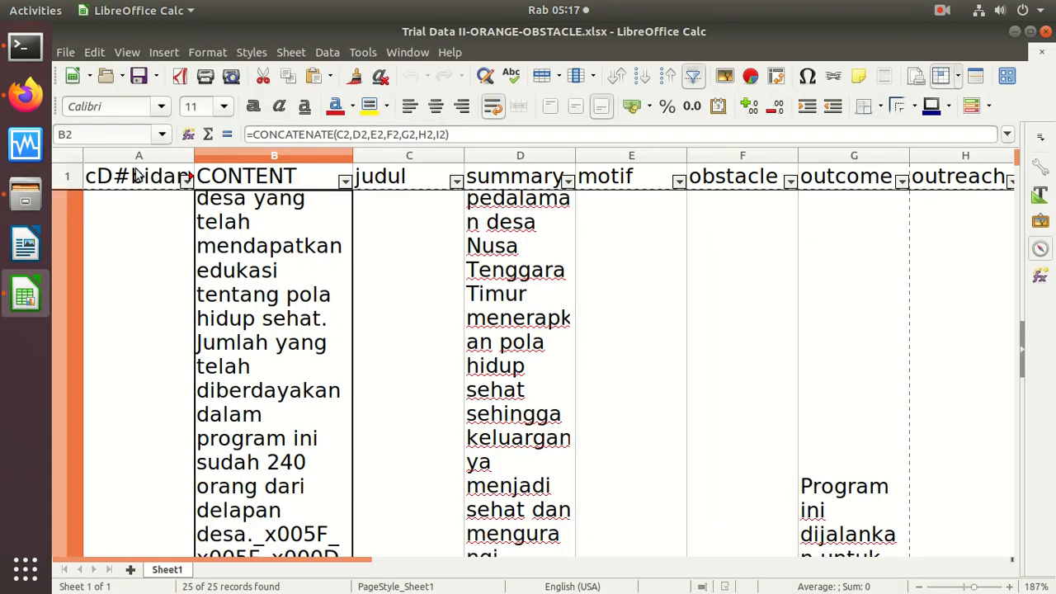
left_click(138, 157)
left_click_drag(222, 163, 600, 163)
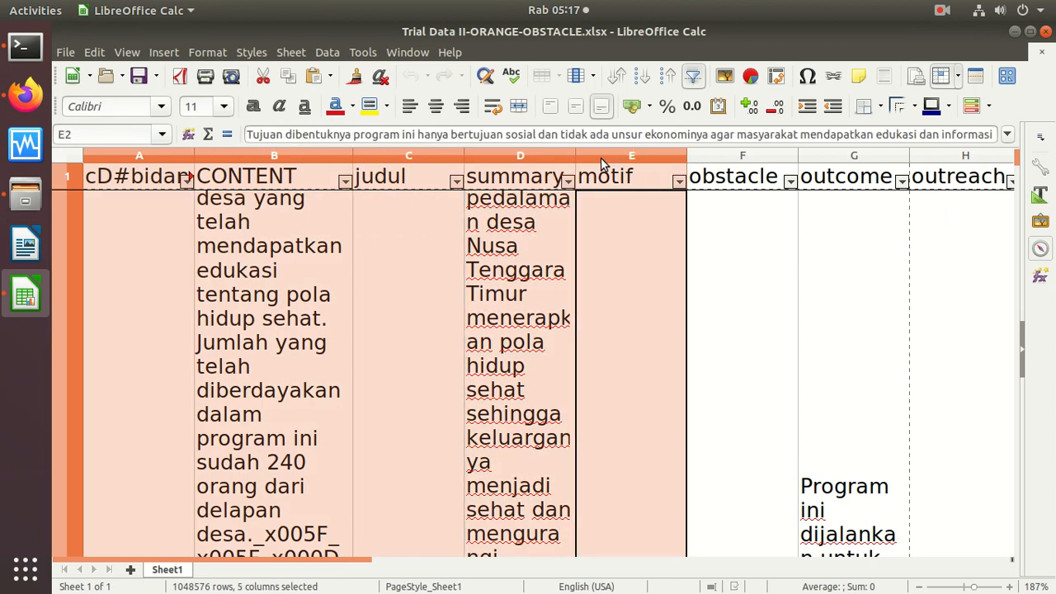
left_click(869, 160, "ctrl")
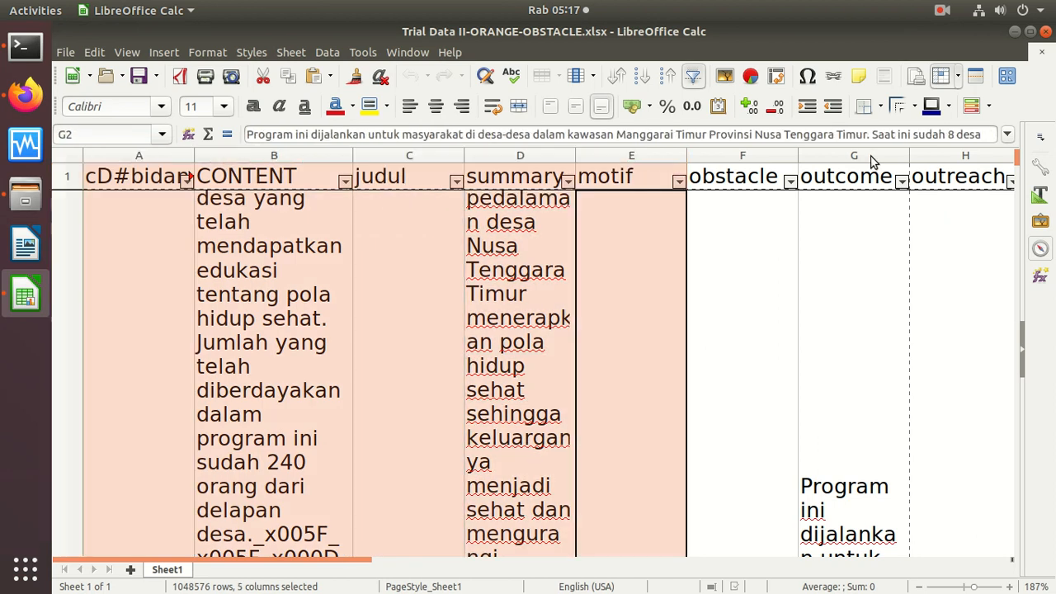
left_click(961, 161, "ctrl")
right_click(960, 162)
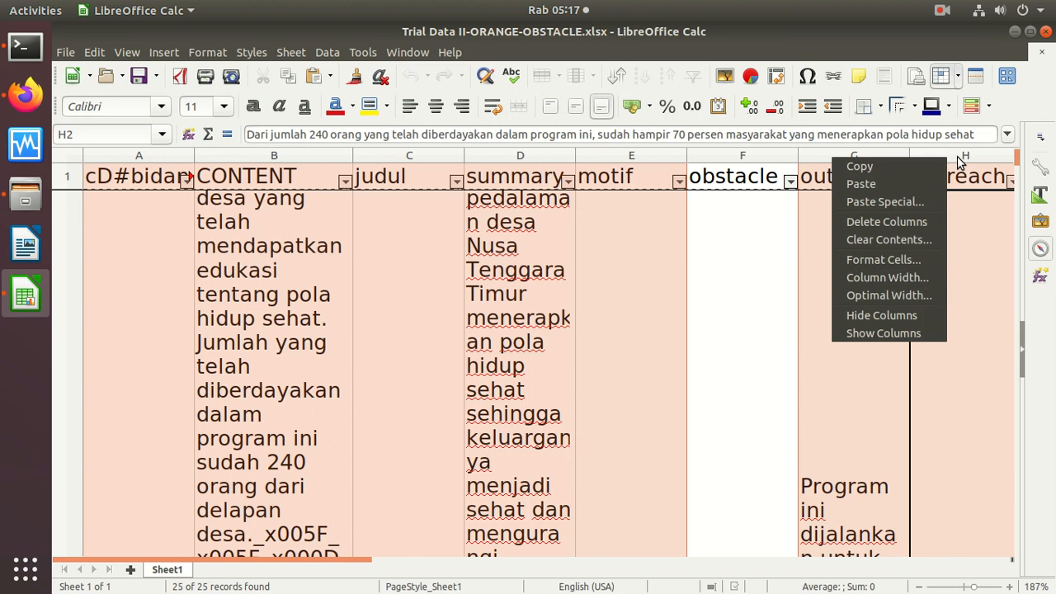
left_click(913, 222)
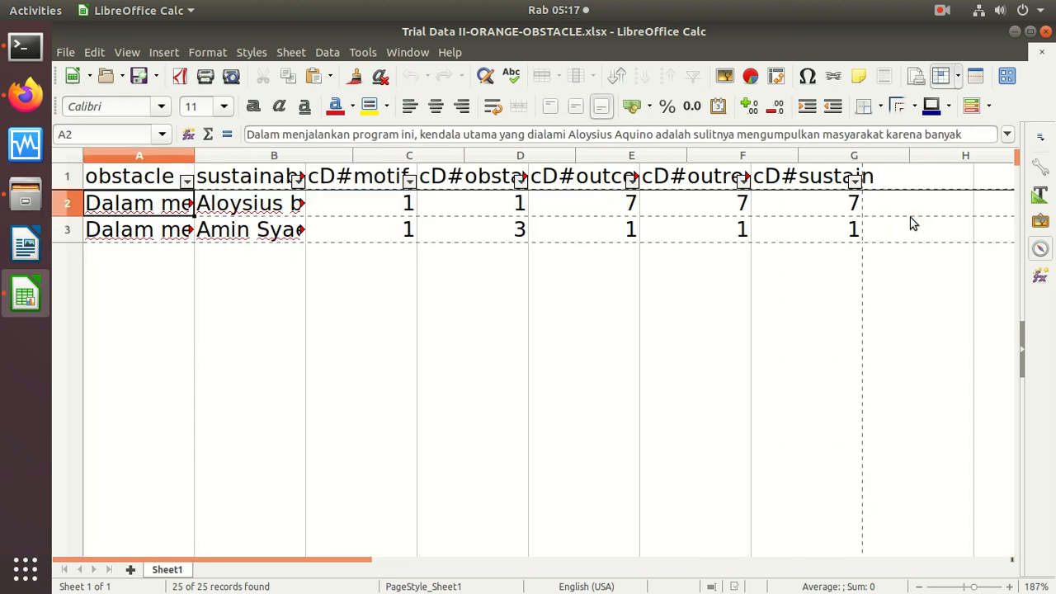
Delete the sustainability, cD#motif, cD#outcome, cD#outreach and cD#sustain columns in the OBSTACLE workbook, then save and close it
left_click(248, 157)
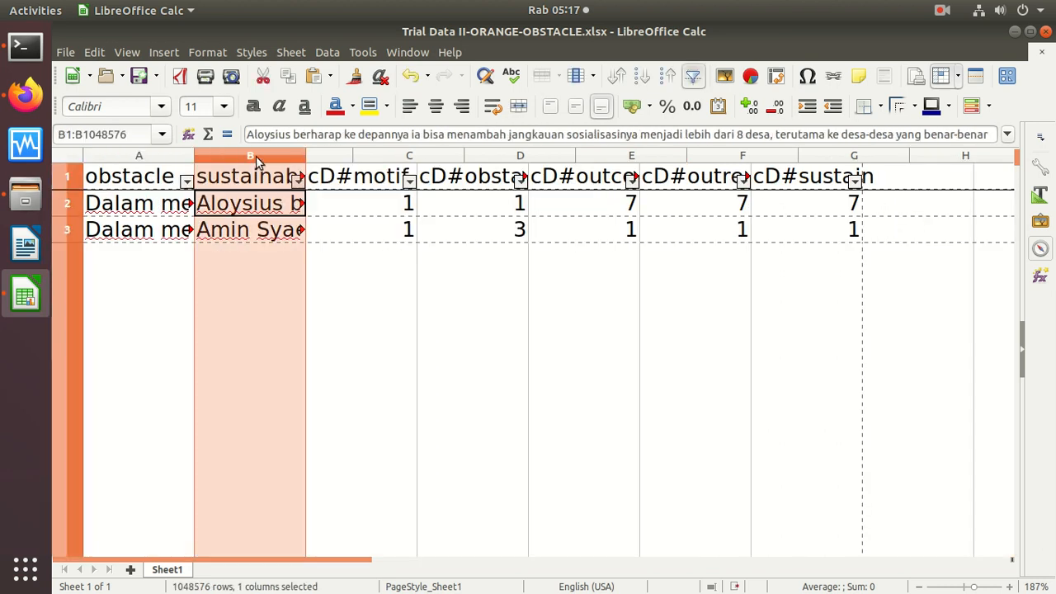
left_click(398, 156, "ctrl")
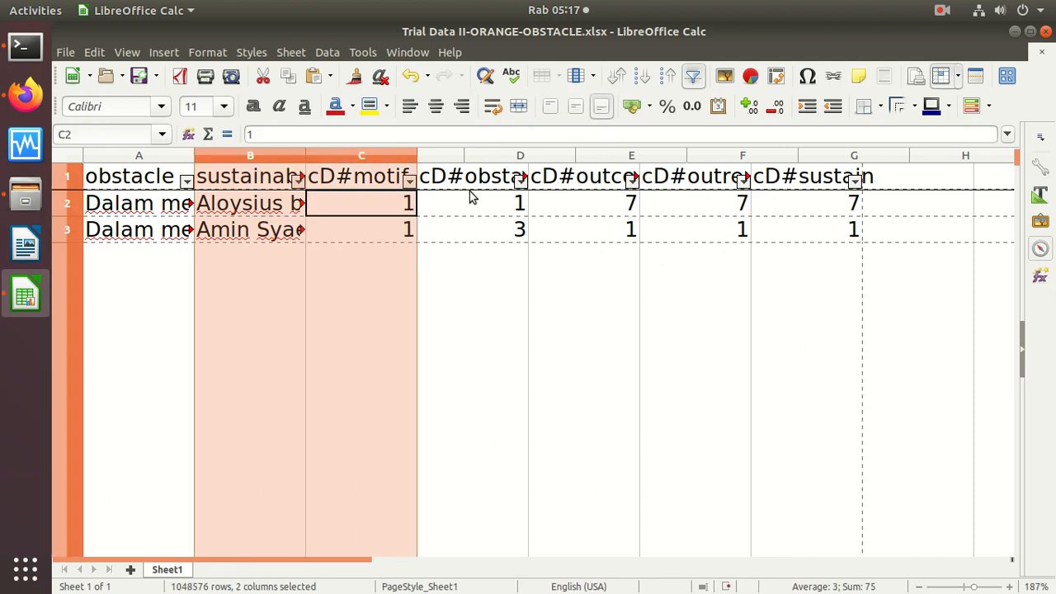
left_click(615, 155, "ctrl")
left_click(730, 156, "ctrl")
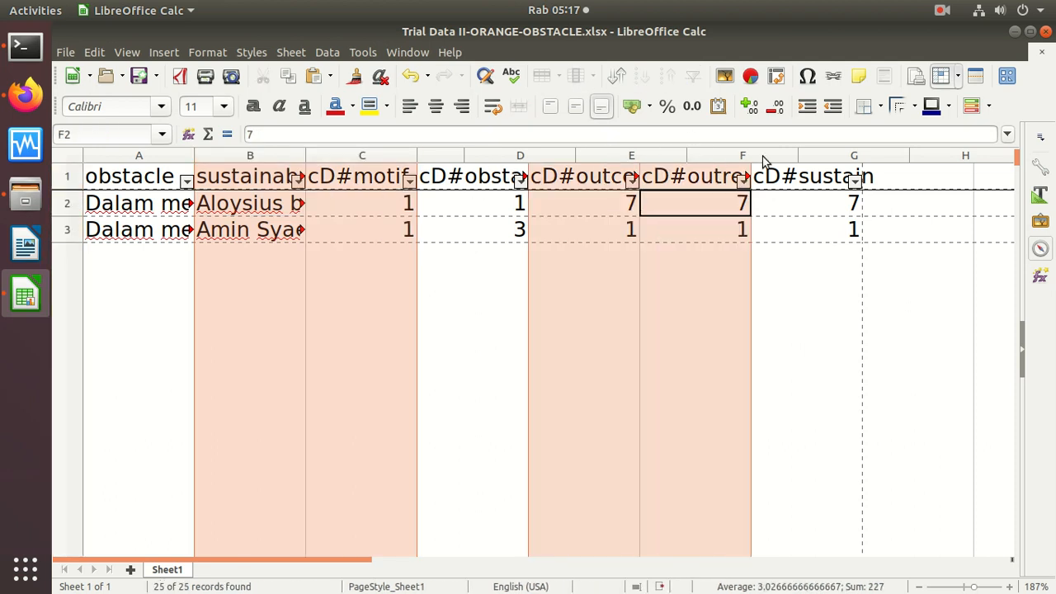
left_click(804, 157, "ctrl")
right_click(781, 157)
left_click(819, 221)
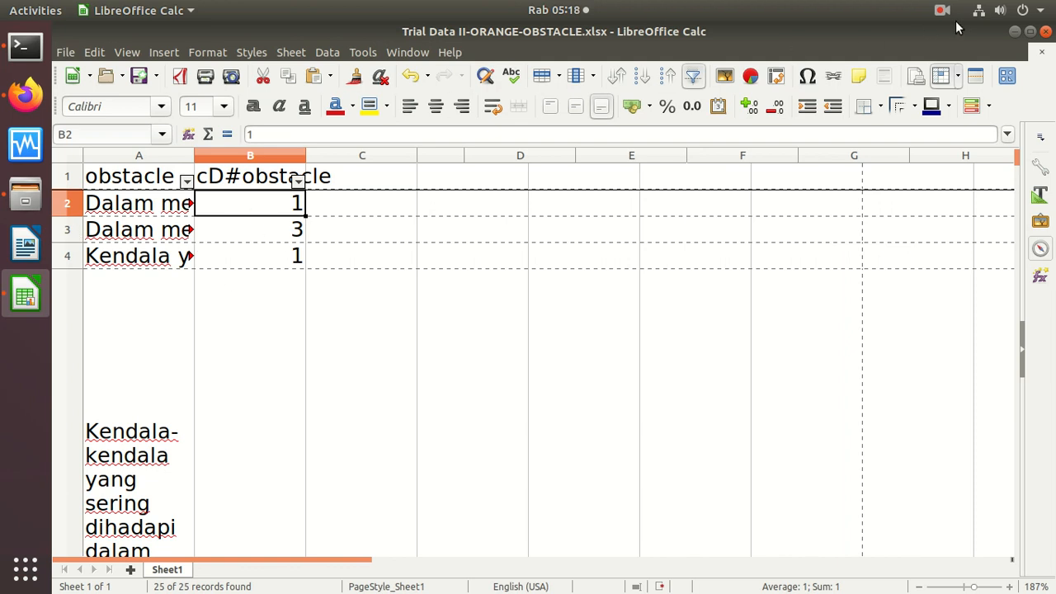
left_click(1043, 33)
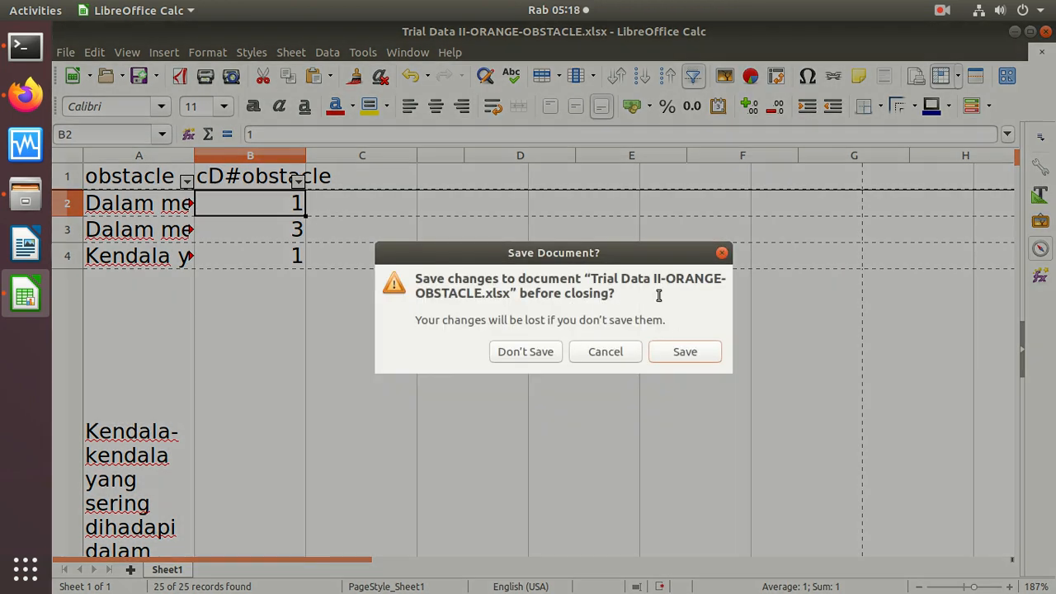
left_click(680, 352)
left_click(603, 374)
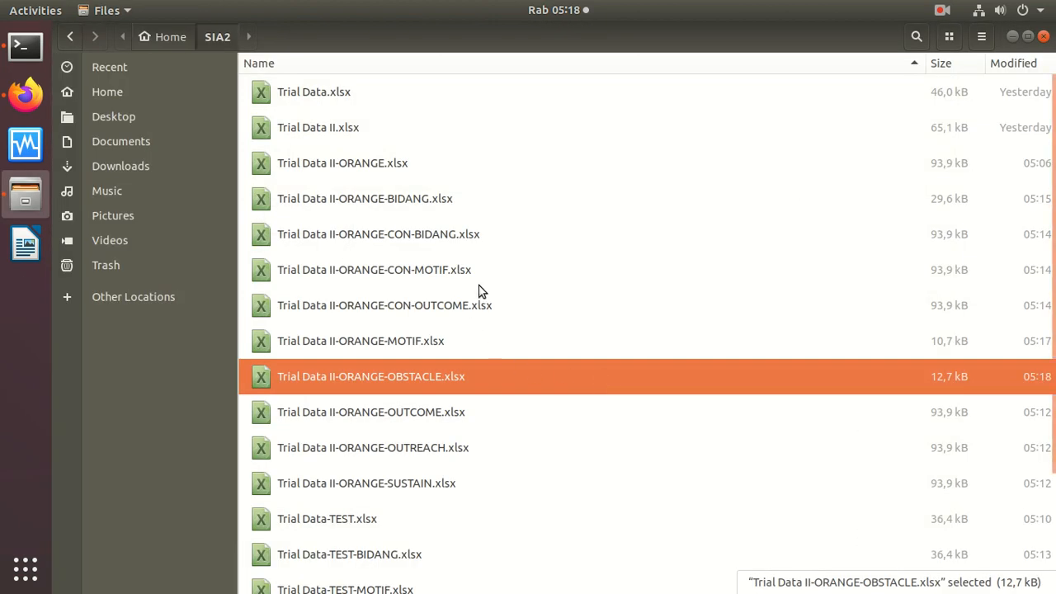
Open Trial Data II-ORANGE-CON-MOTIF.xlsx and delete the cD#bidang column
double_click(428, 276)
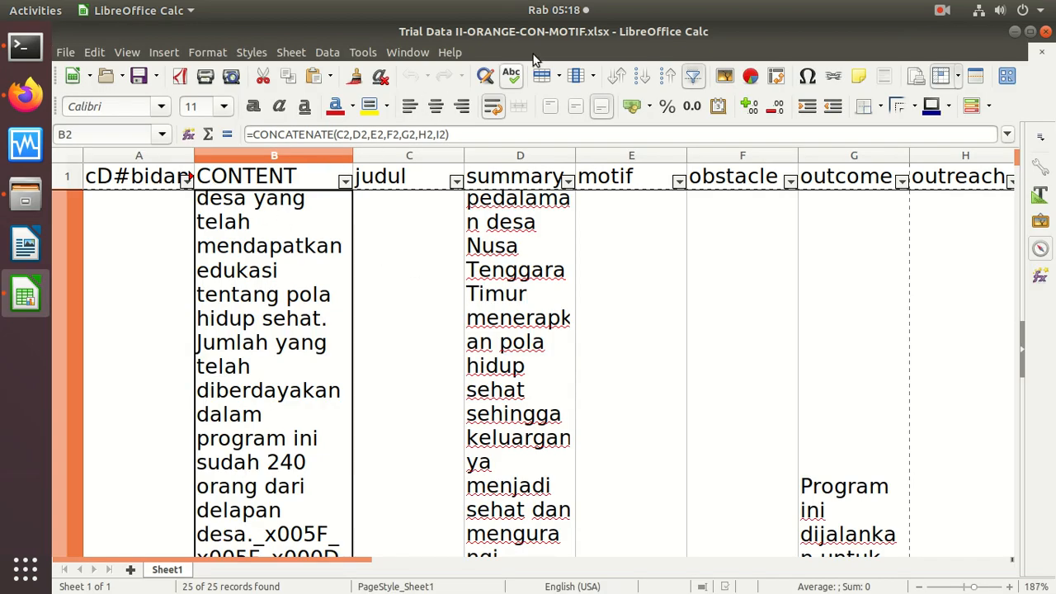
left_click(153, 159)
right_click(153, 159)
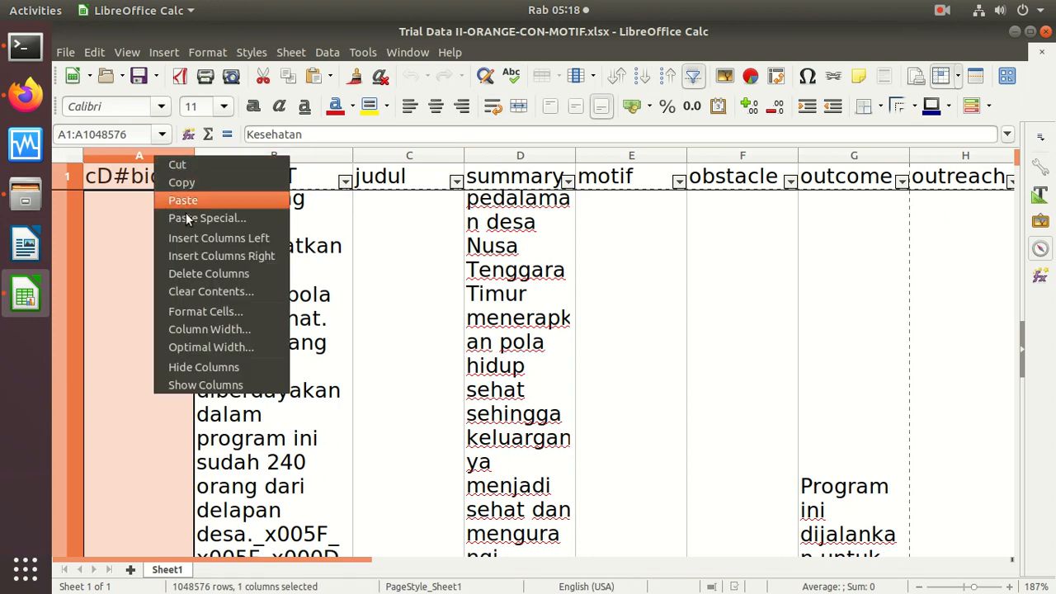
left_click(217, 277)
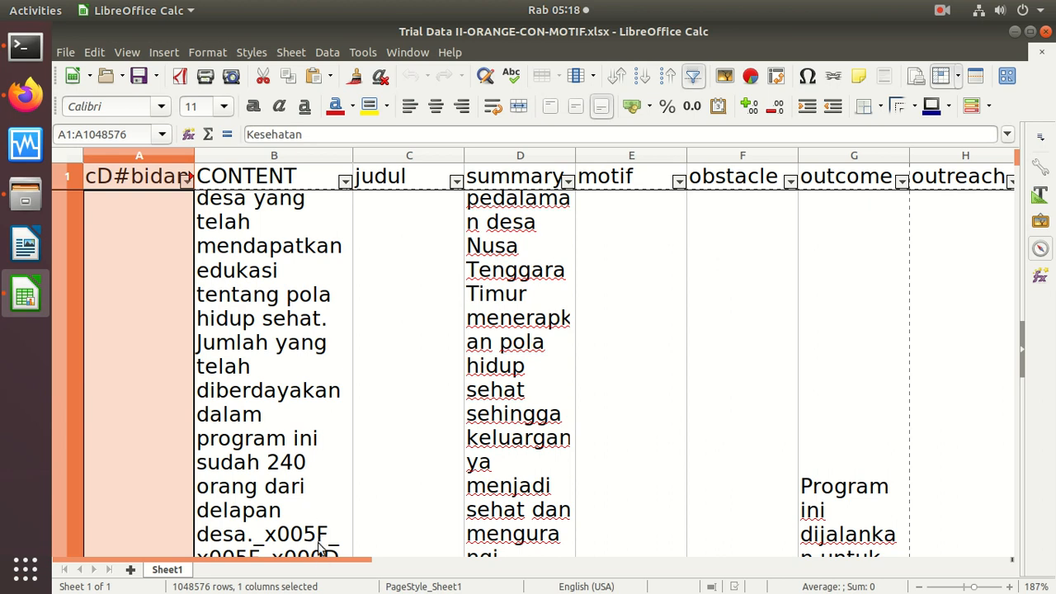
Delete the cD#obstacle through cD#sustain columns in the CON-MOTIF workbook, then save and close it
left_click_drag(302, 558, 357, 563)
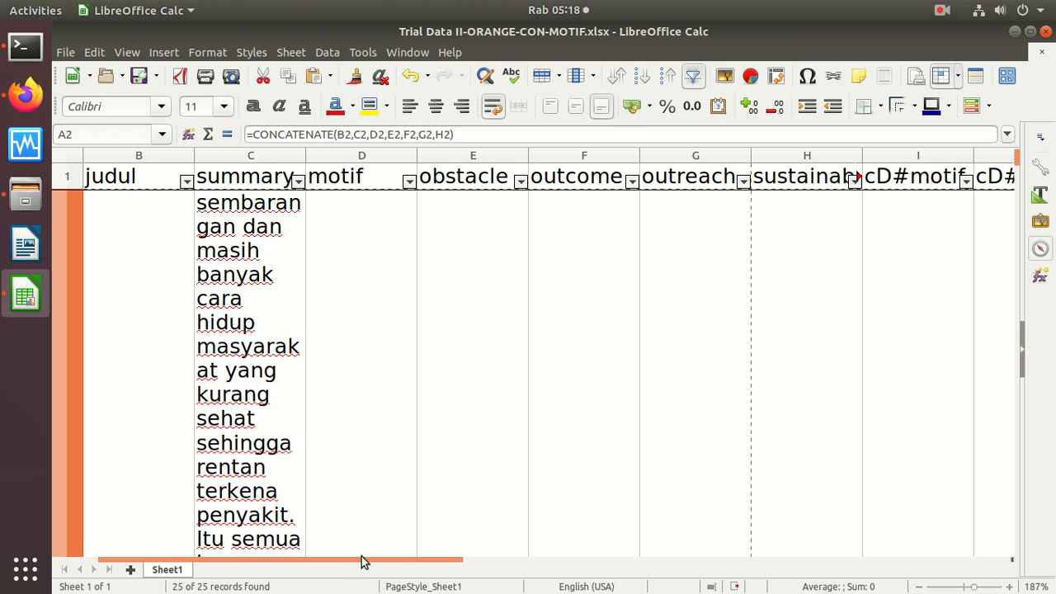
left_click_drag(367, 566, 627, 566)
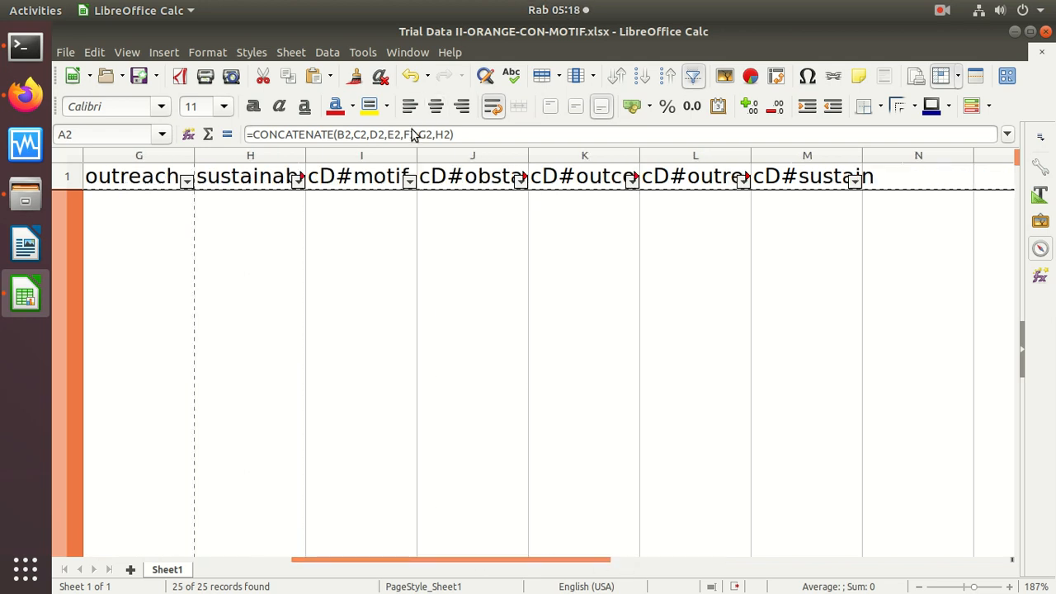
left_click_drag(483, 157, 804, 153)
right_click(804, 154)
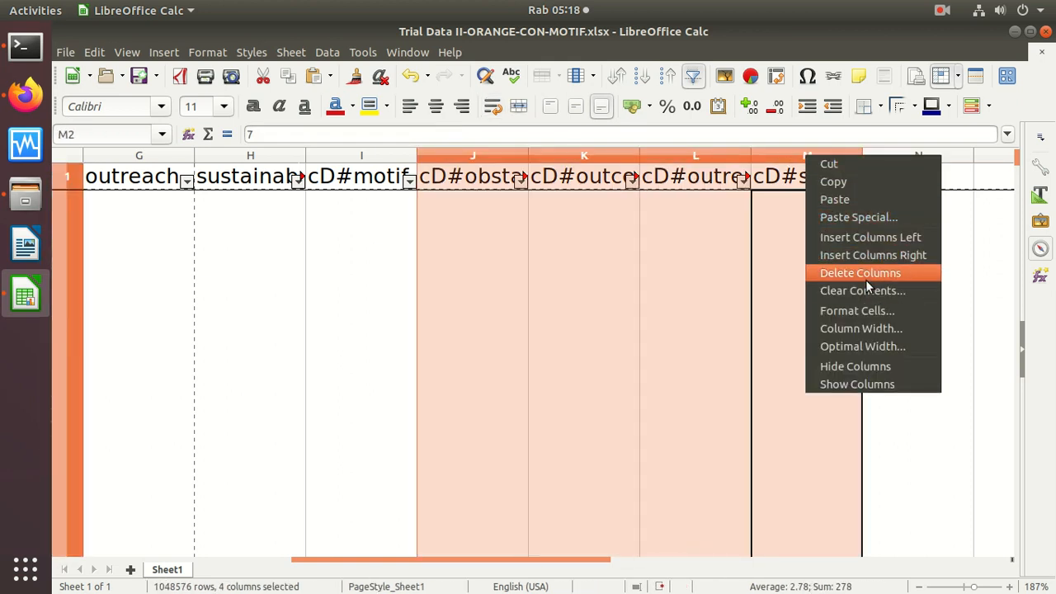
key("Escape")
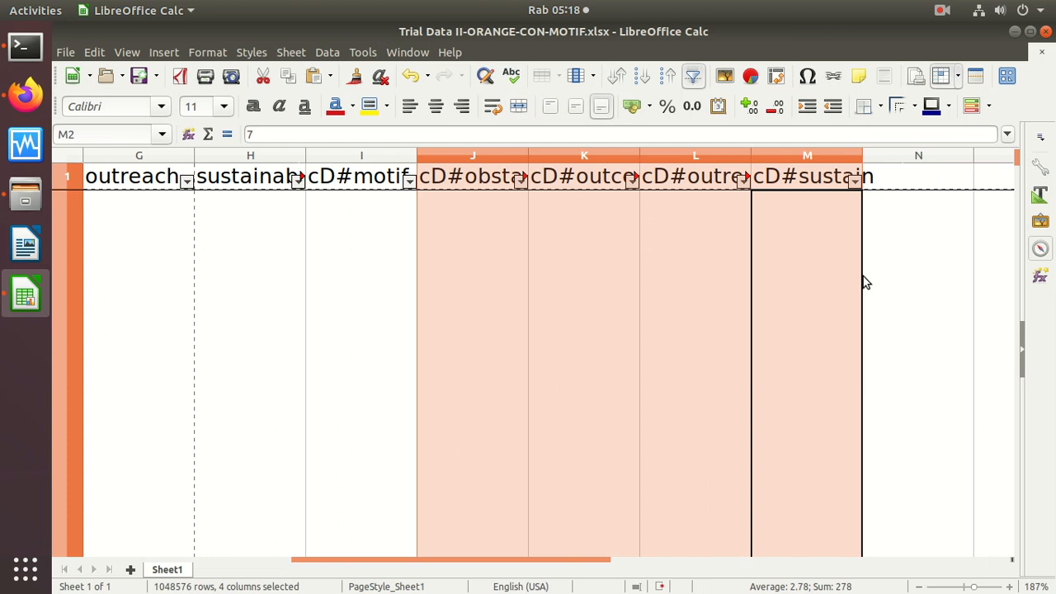
key("ctrl+minus")
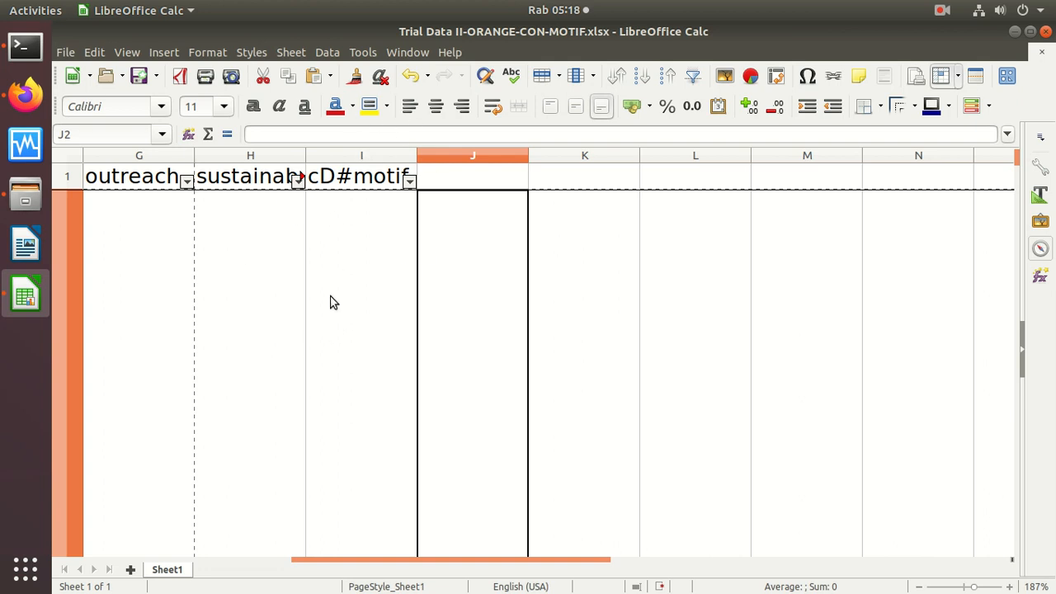
left_click(1043, 32)
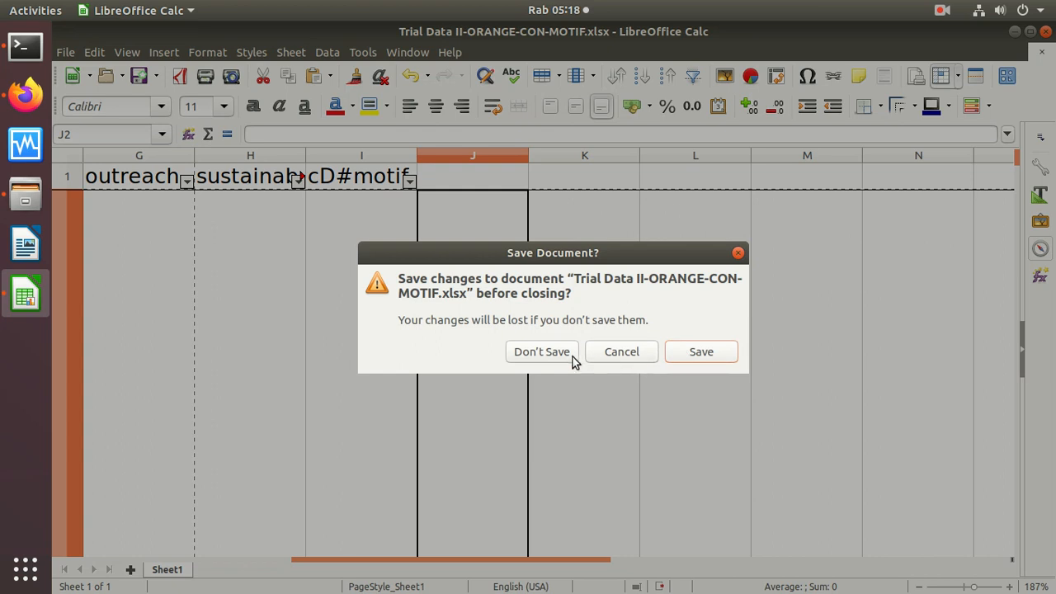
left_click(706, 355)
left_click(689, 372)
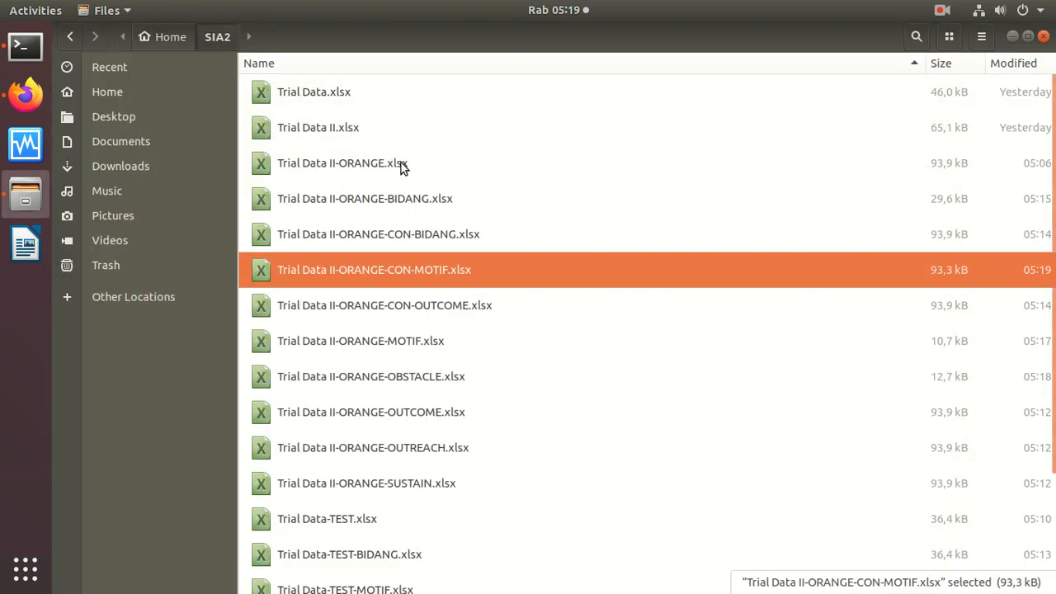
Open the SIA folder from Home and view the workflow image SIA-cek-precision-algorithm1.png
left_click(189, 37)
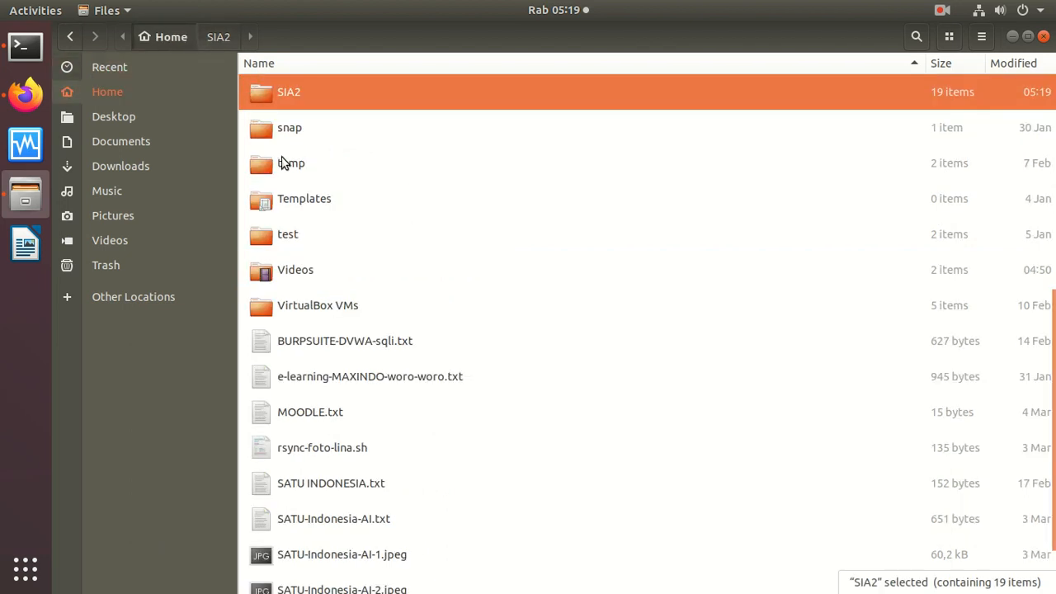
scroll(346, 100, "up", 1)
double_click(345, 101)
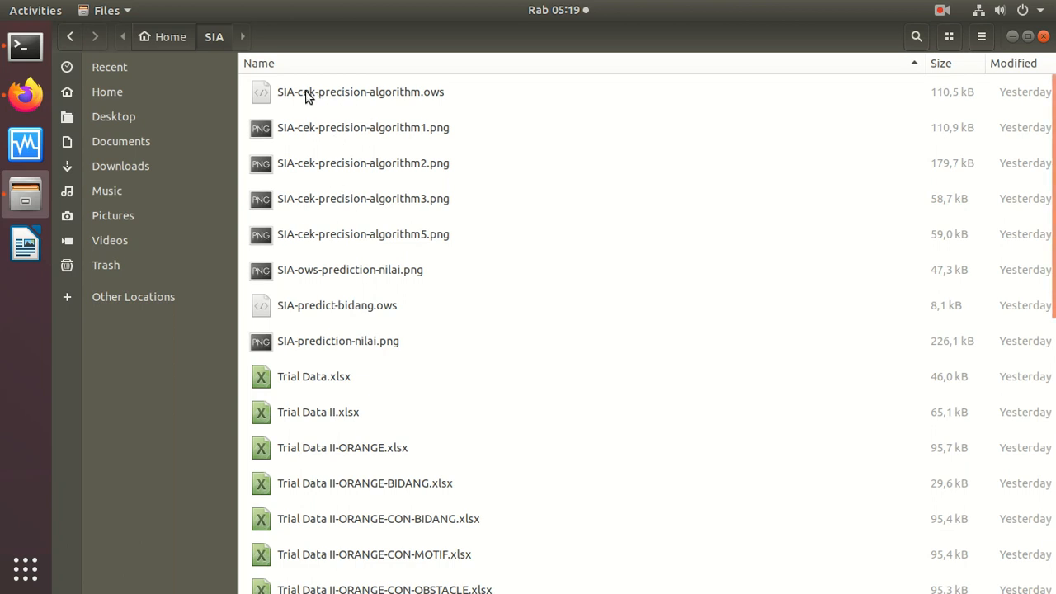
double_click(288, 132)
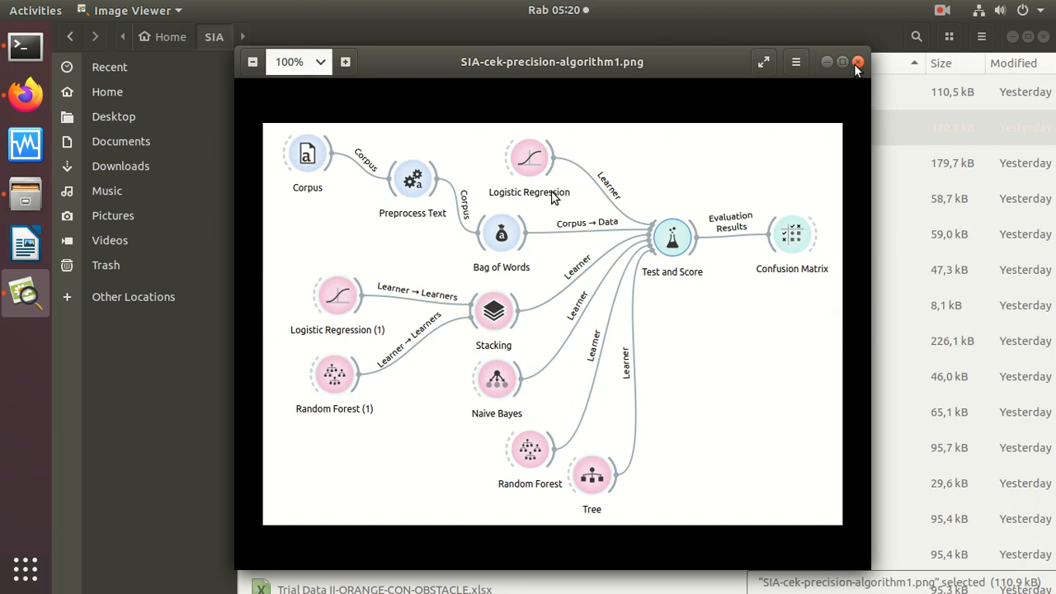
Browse the SIA-cek-precision-algorithm images through number 5 to review the Test and Score evaluation and the classifiers' confusion matrices
left_click(847, 326)
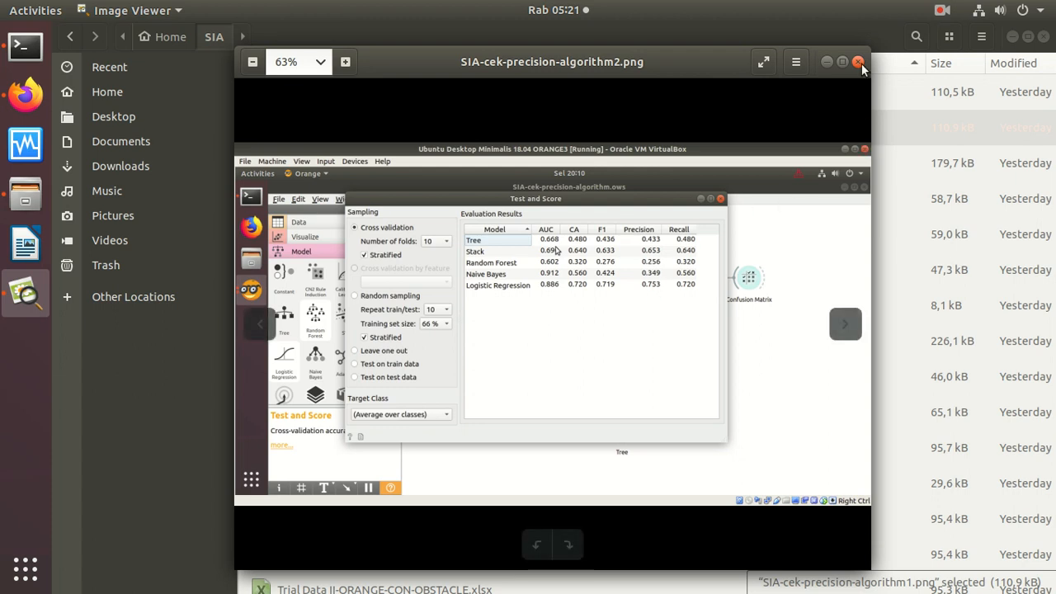
left_click(845, 324)
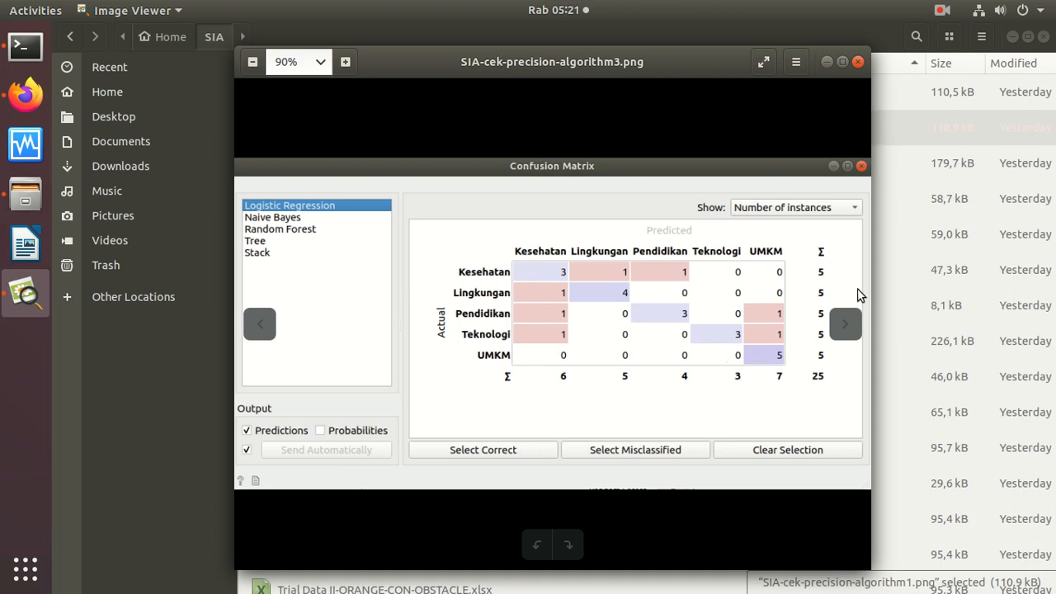
left_click(845, 323)
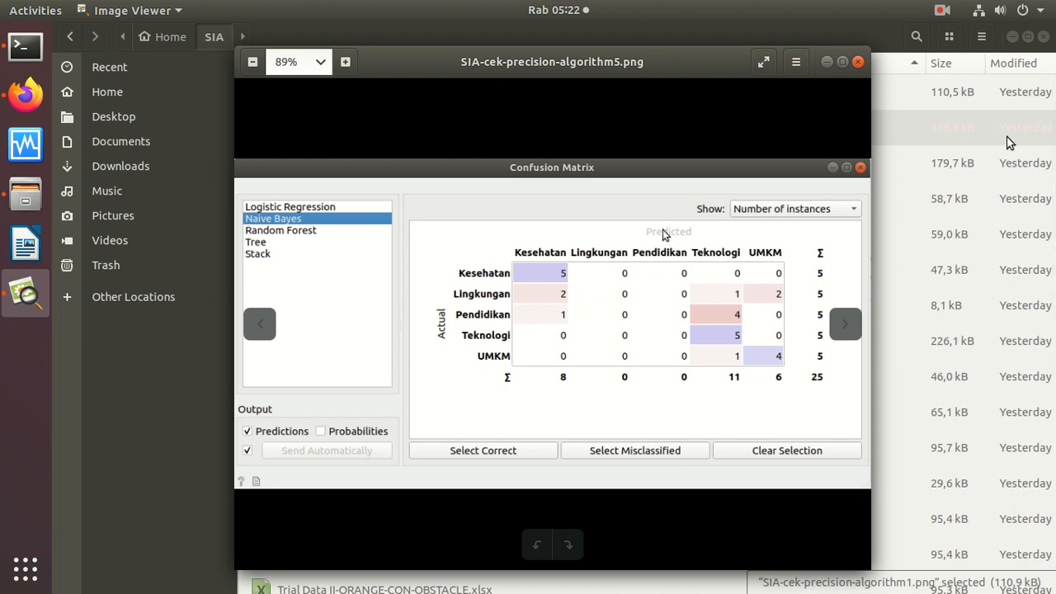
left_click(941, 10)
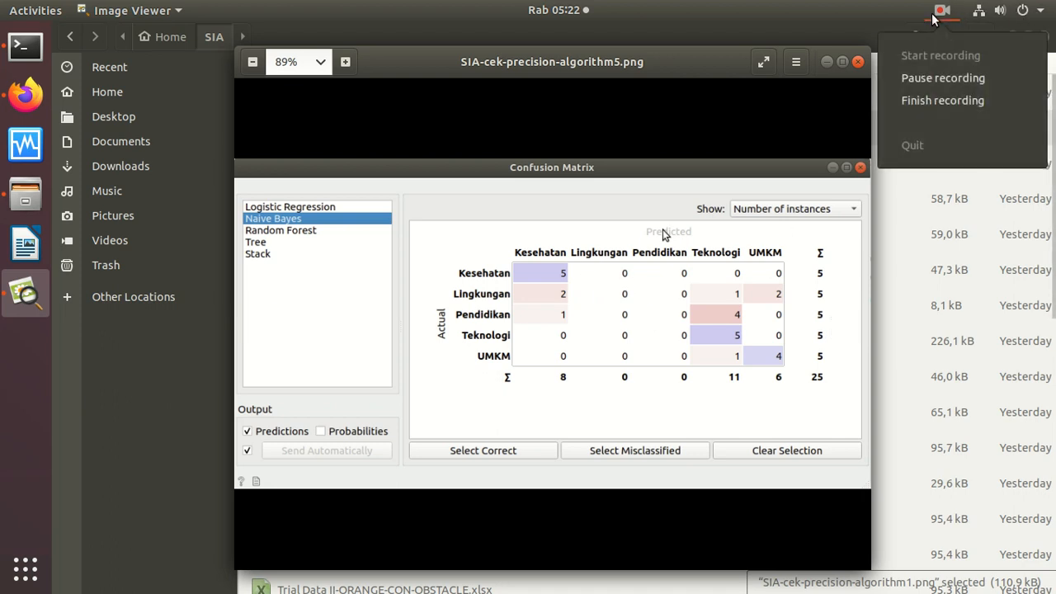
left_click(936, 77)
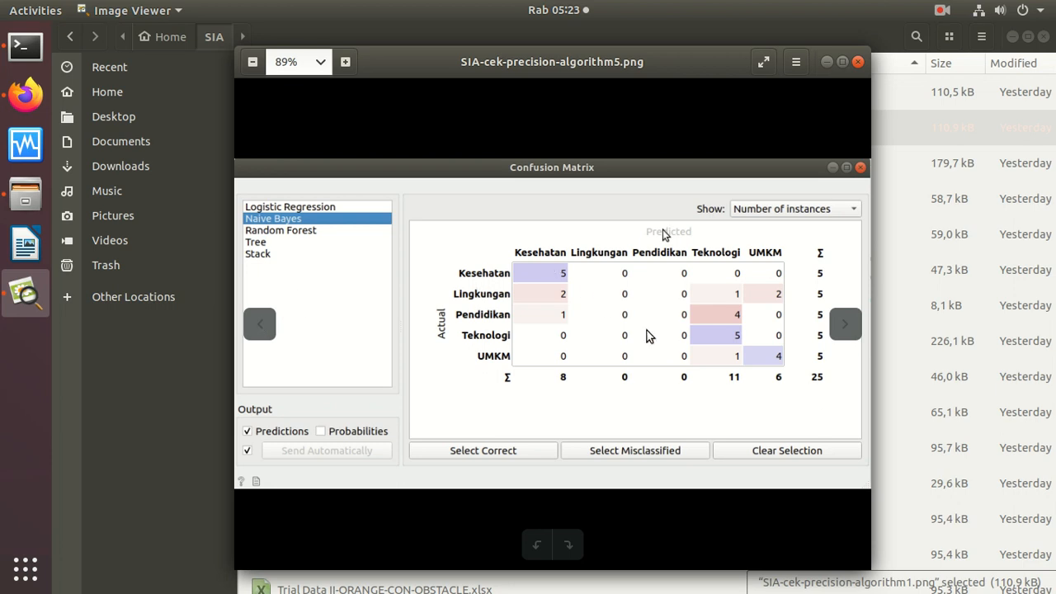
Compare the prediction workflow image SIA-ows-prediction-nilai.png with the Logistic Regression predictions in SIA-prediction-nilai.png, then return to SIA-cek-precision-algorithm1.png
left_click(844, 325)
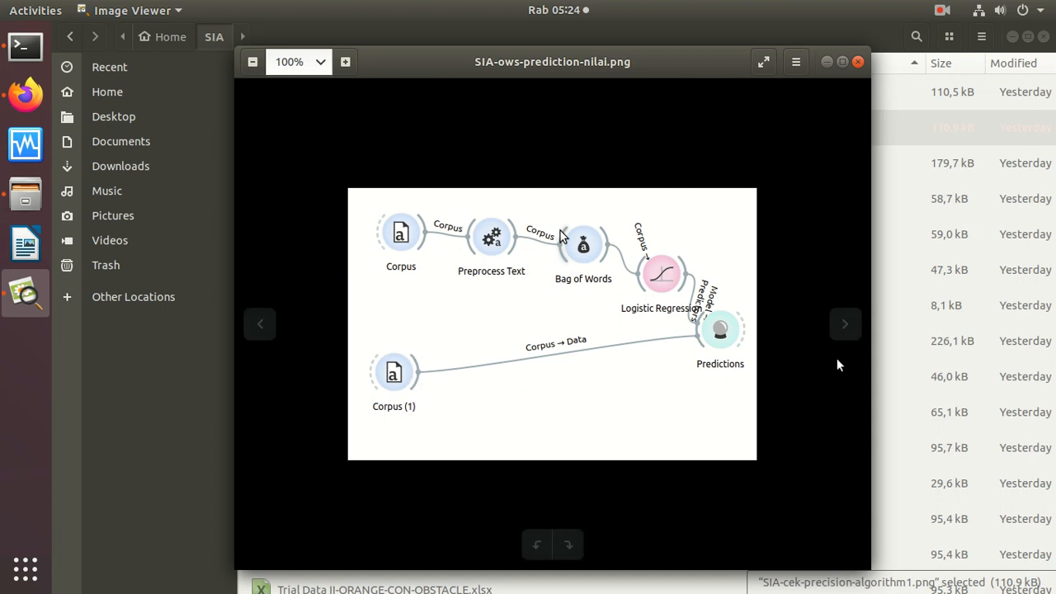
left_click(841, 325)
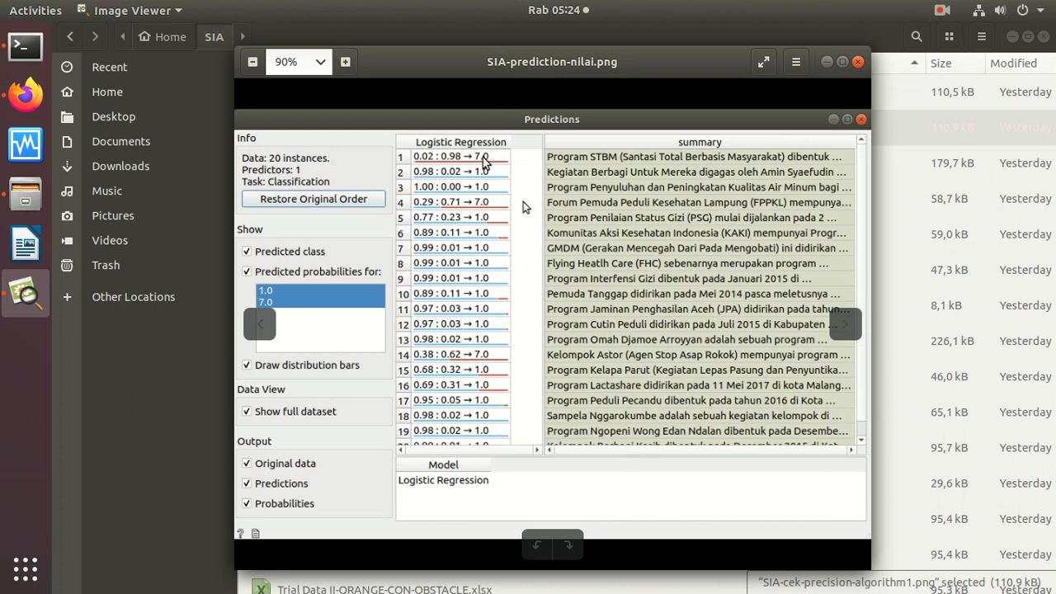
left_click(273, 327)
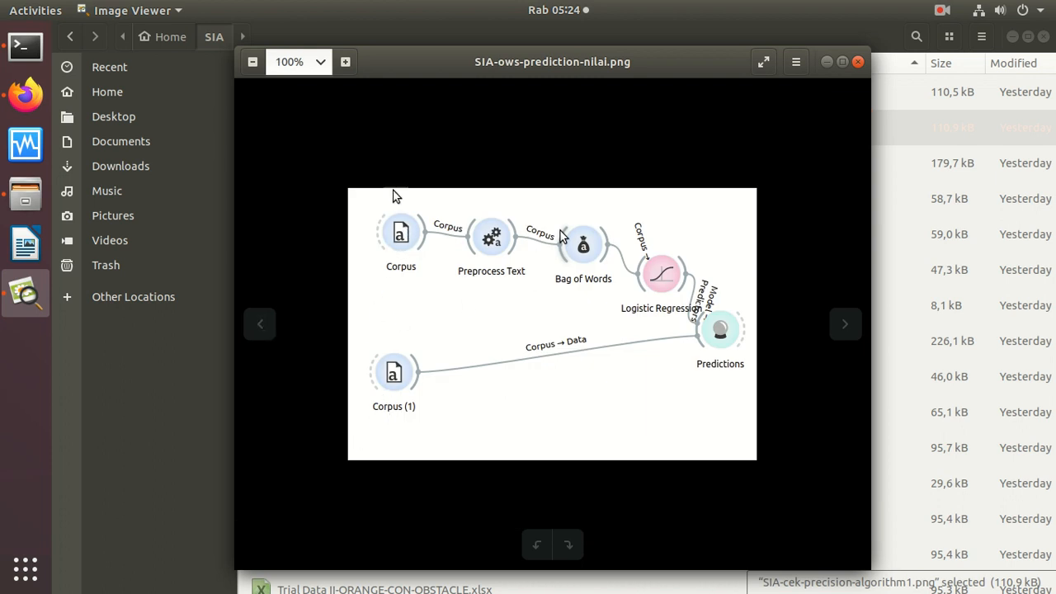
left_click(849, 323)
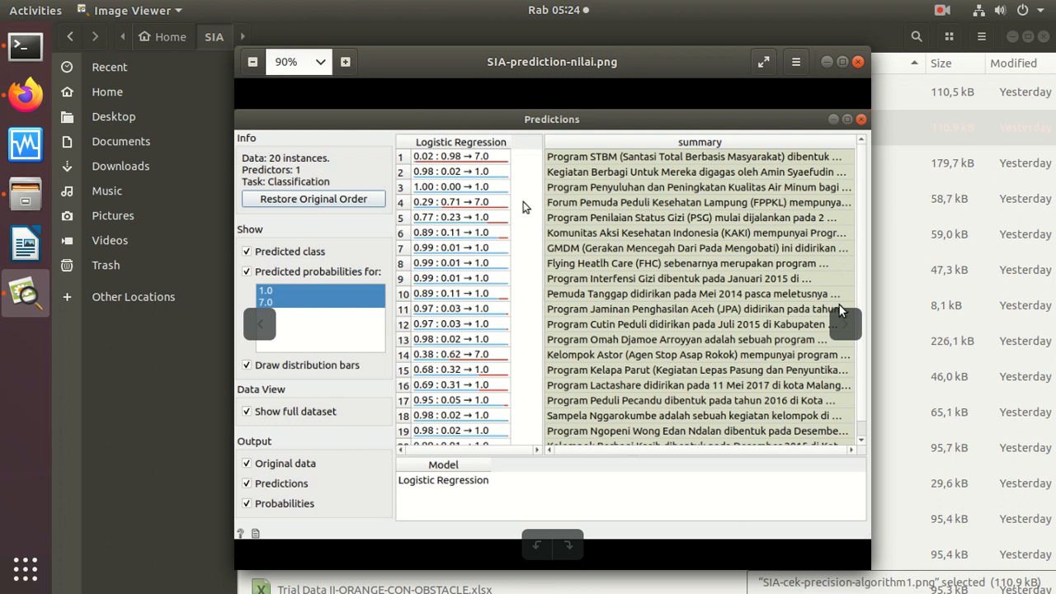
left_click(836, 330)
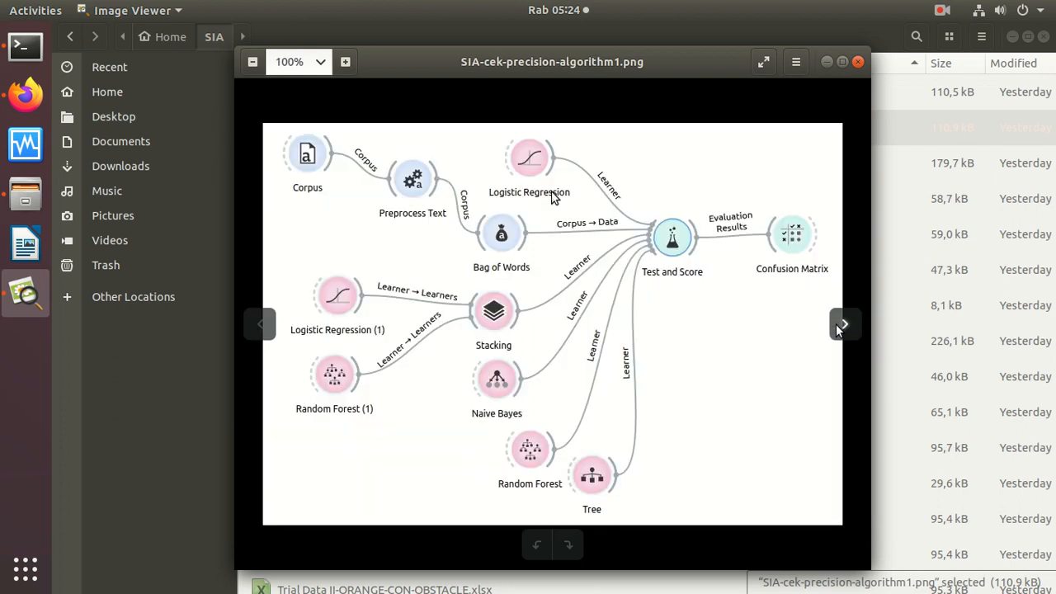